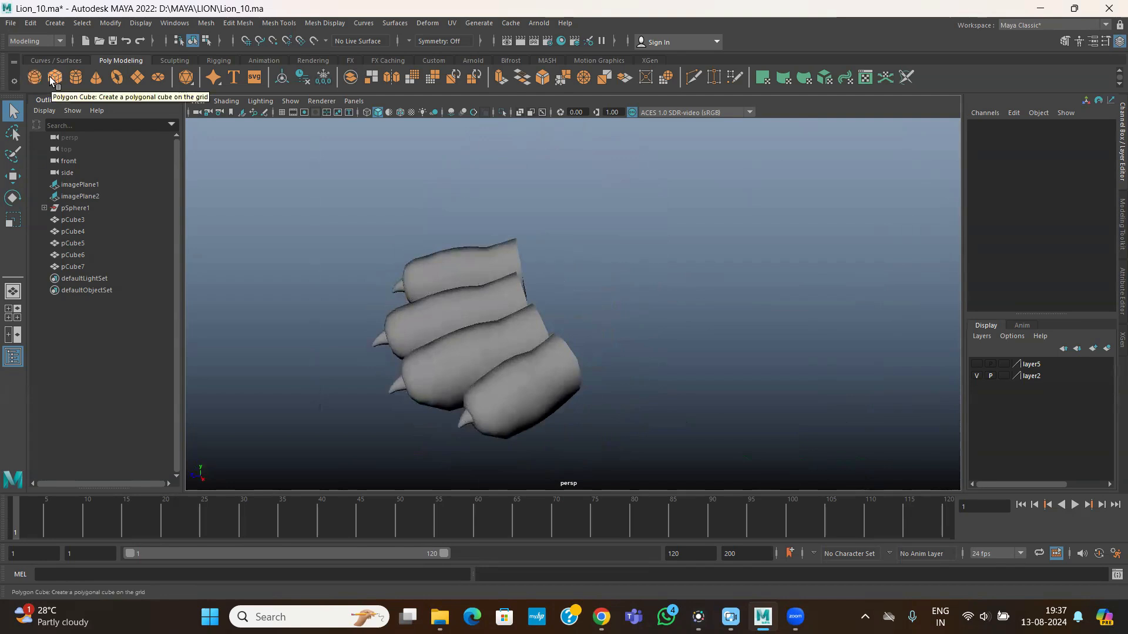
- Create a polygon cube for the palm, scale it to about 10.7 × 4.5 × 8.1, and move it behind the toes to Z -9.6
click(54, 79)
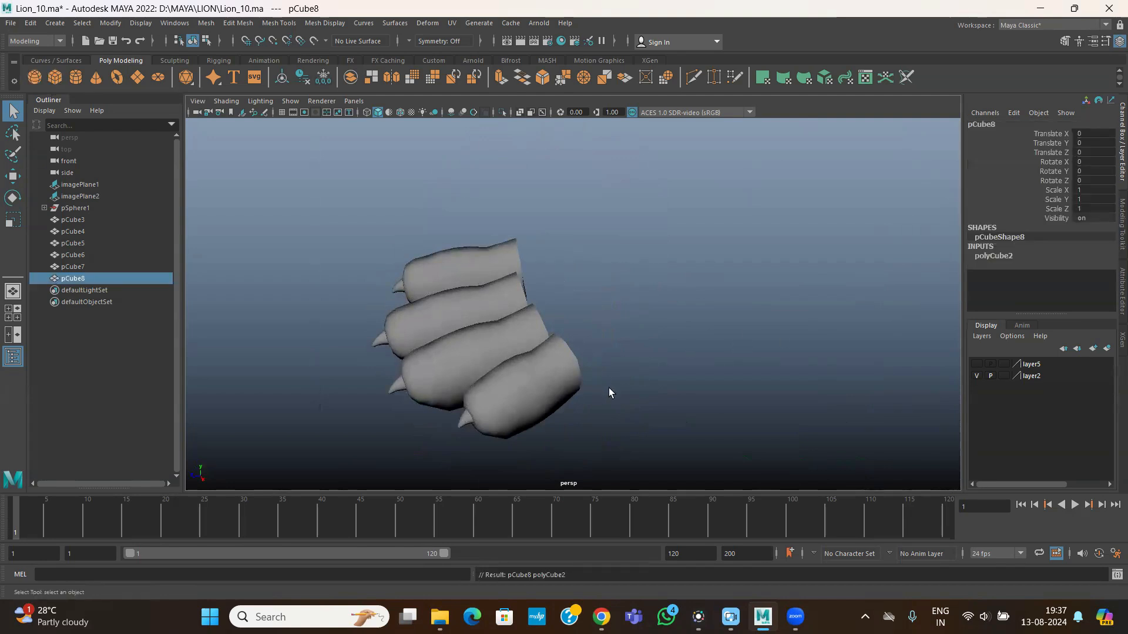
key(r)
scroll(609, 390, down, 4)
drag(517, 320, 559, 332)
key(w)
drag(466, 327, 690, 372)
key(r)
drag(564, 385, 544, 384)
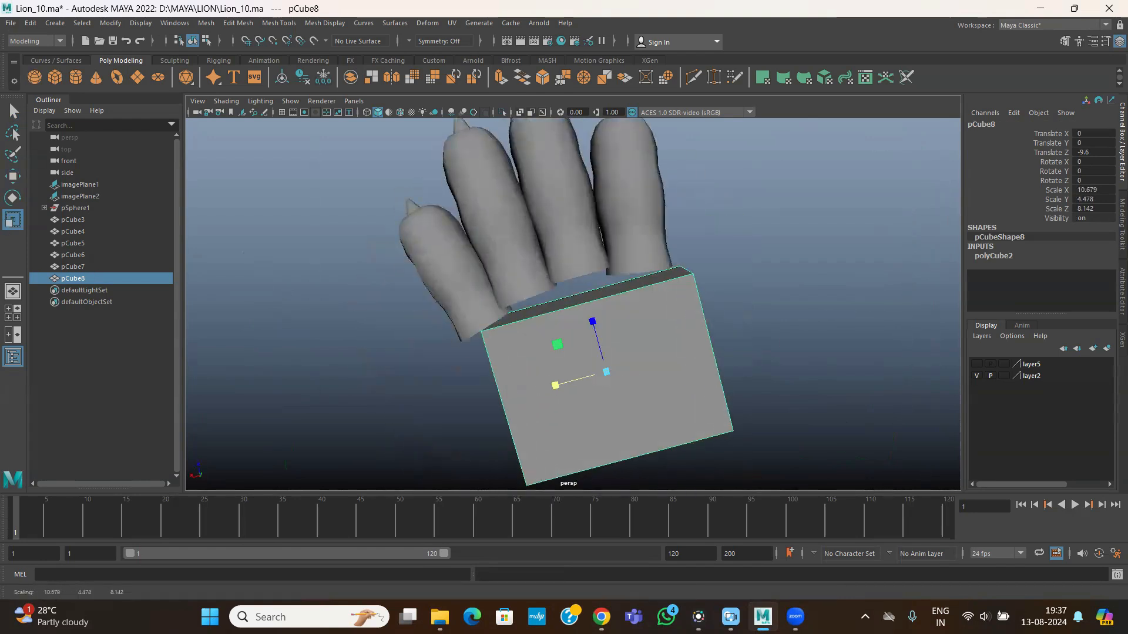
- Check the lion paw photos in the browser's image results, then return to Maya
key(alt+Tab)
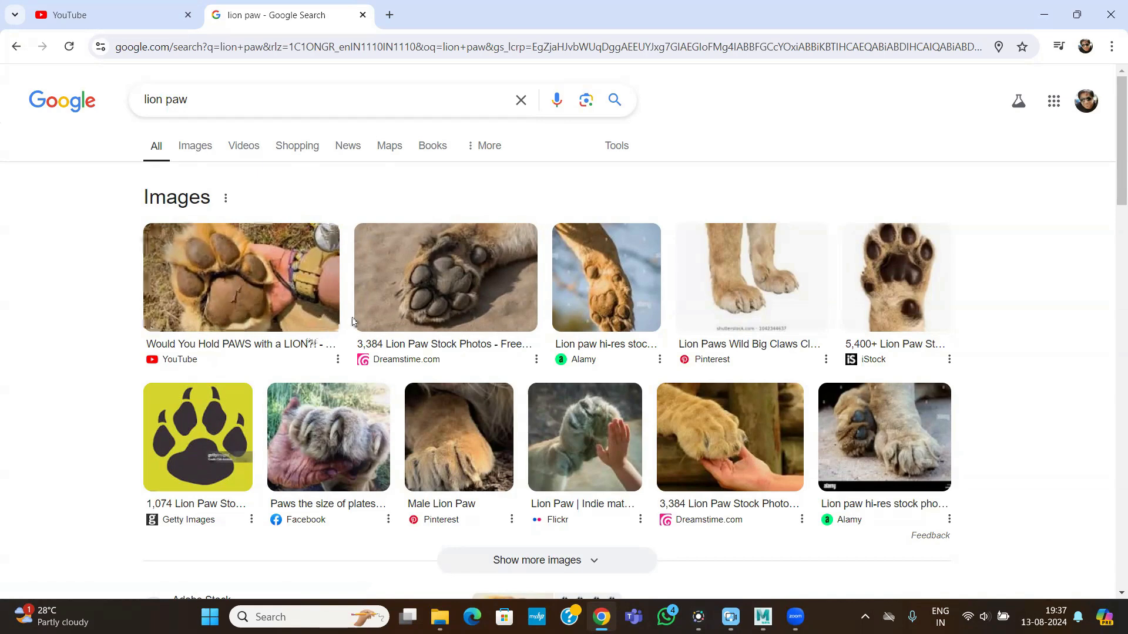
scroll(739, 418, down, 2)
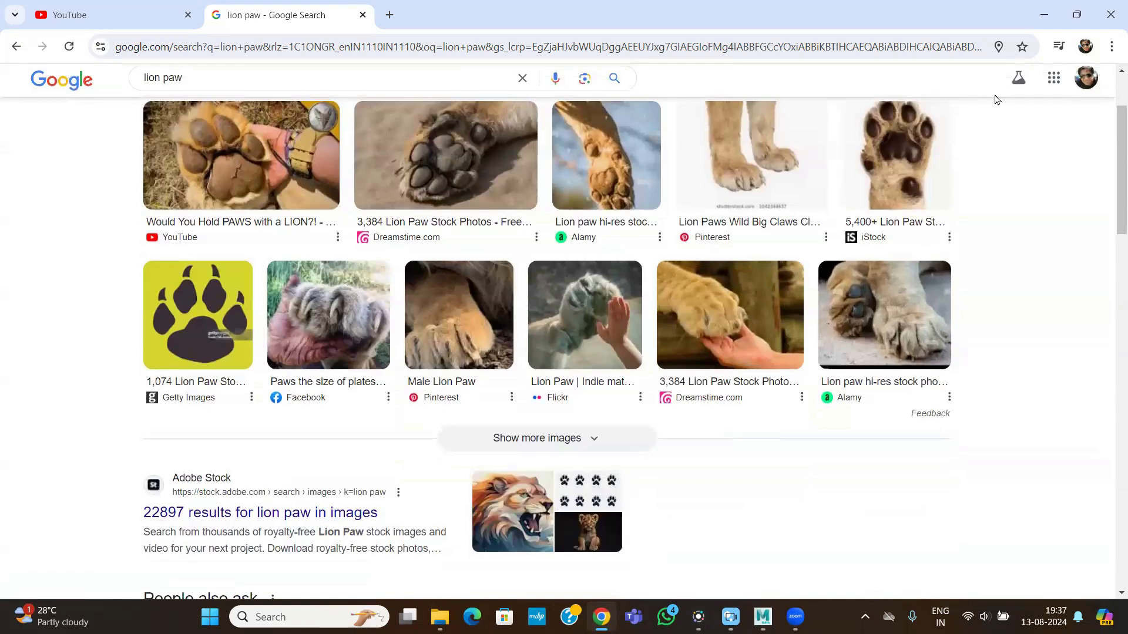
click(1044, 16)
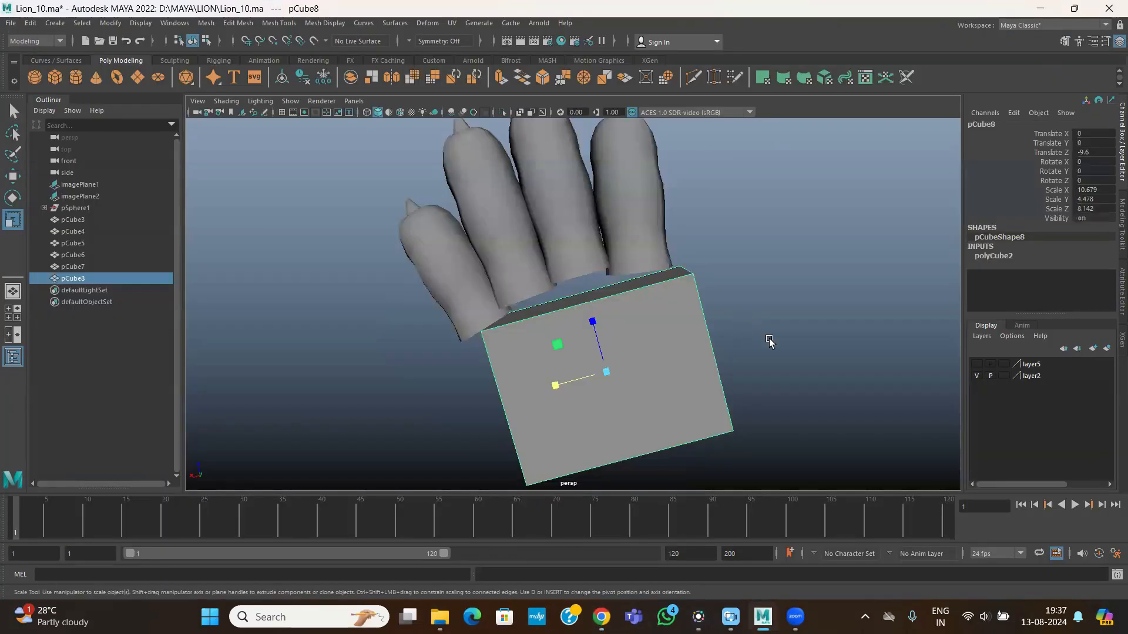
- Move the palm cube sideways to Translate X 0.95 to line it up with the toes
alt+drag(388, 345, 612, 352)
key(e)
key(w)
drag(629, 276, 668, 300)
alt+drag(735, 388, 564, 367)
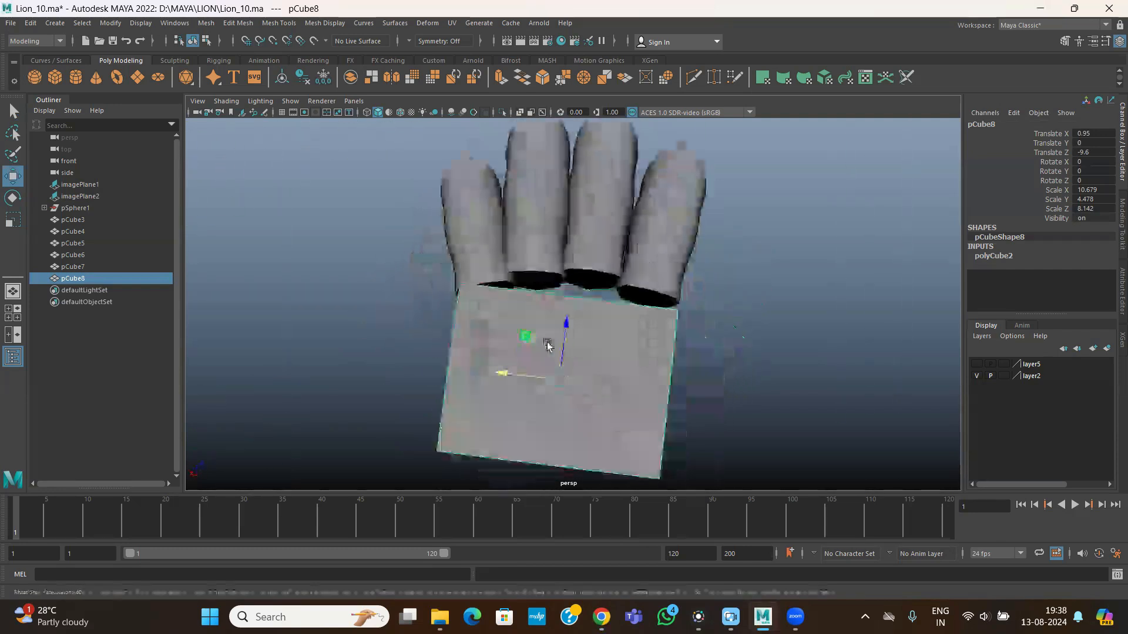
- Insert three lengthwise edge loops in the palm cube, aligned with the gaps between the four toes
click(282, 24)
click(297, 101)
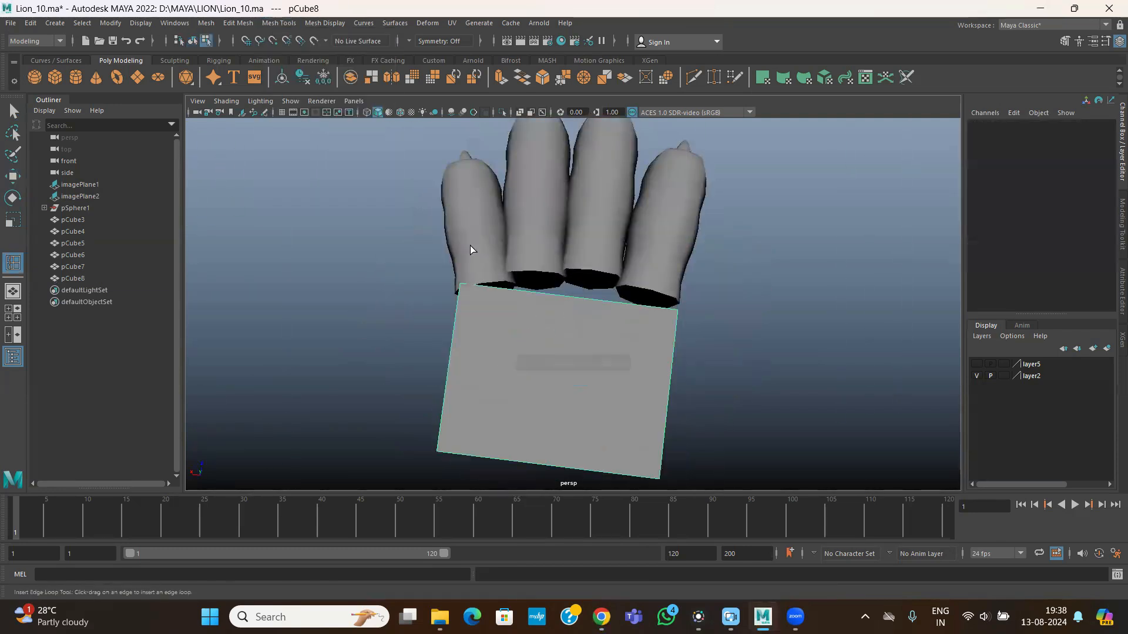
click(510, 290)
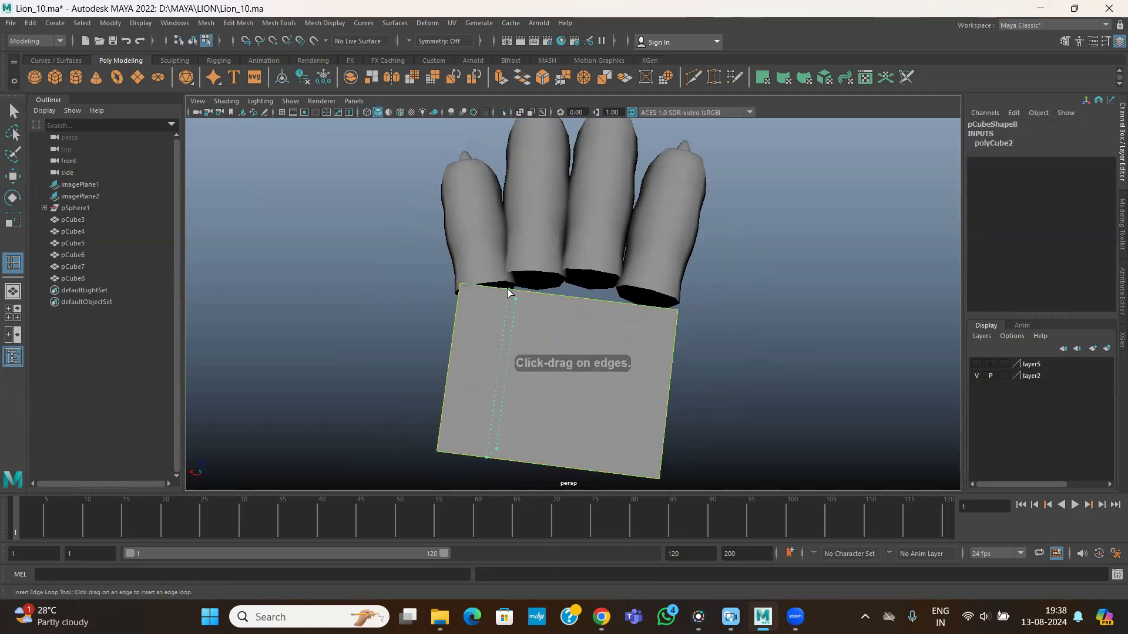
click(563, 299)
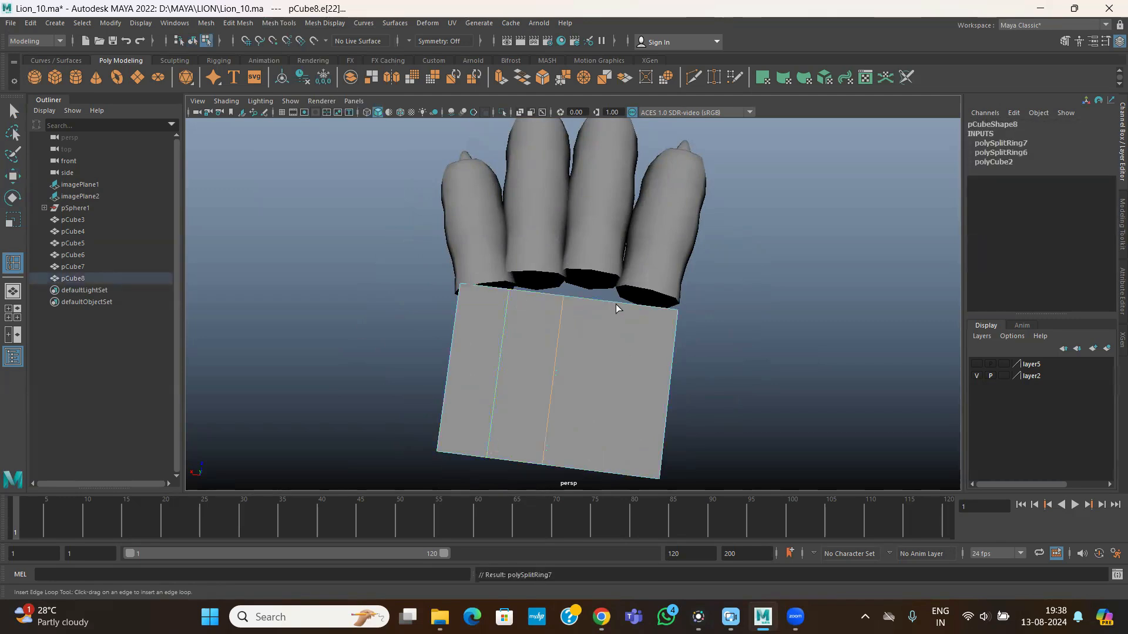
click(620, 307)
alt+drag(614, 342, 273, 284)
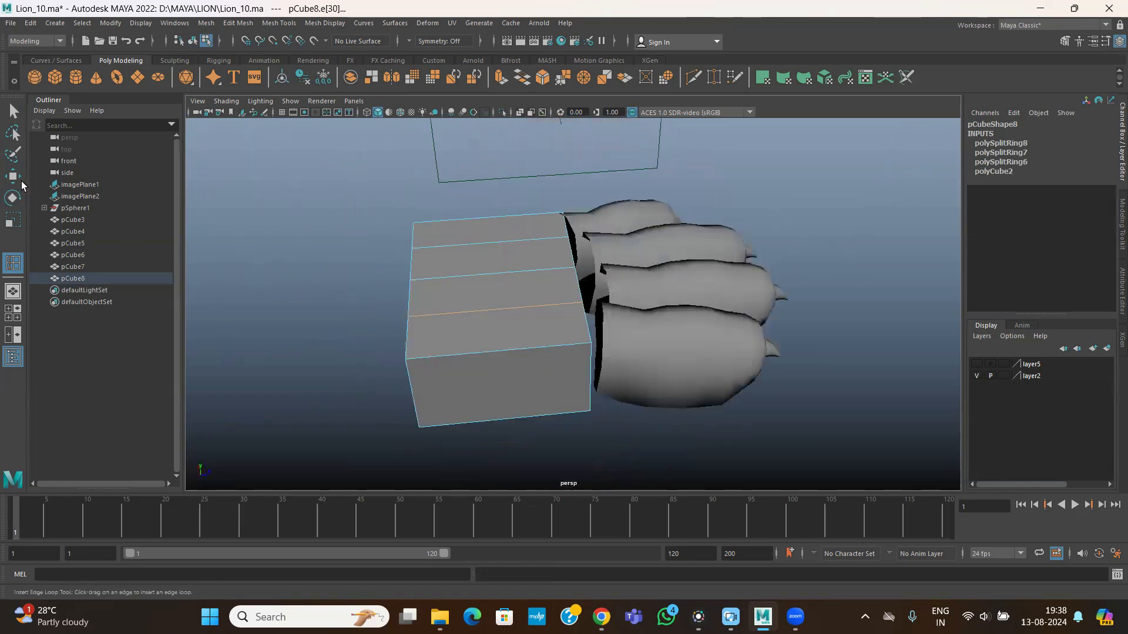
click(16, 179)
- Insert two crosswise edge loops that divide the palm cube's length into three rows
alt+drag(489, 267, 379, 294)
alt+right_drag(379, 294, 530, 292)
alt+drag(530, 295, 558, 306)
click(279, 23)
click(312, 112)
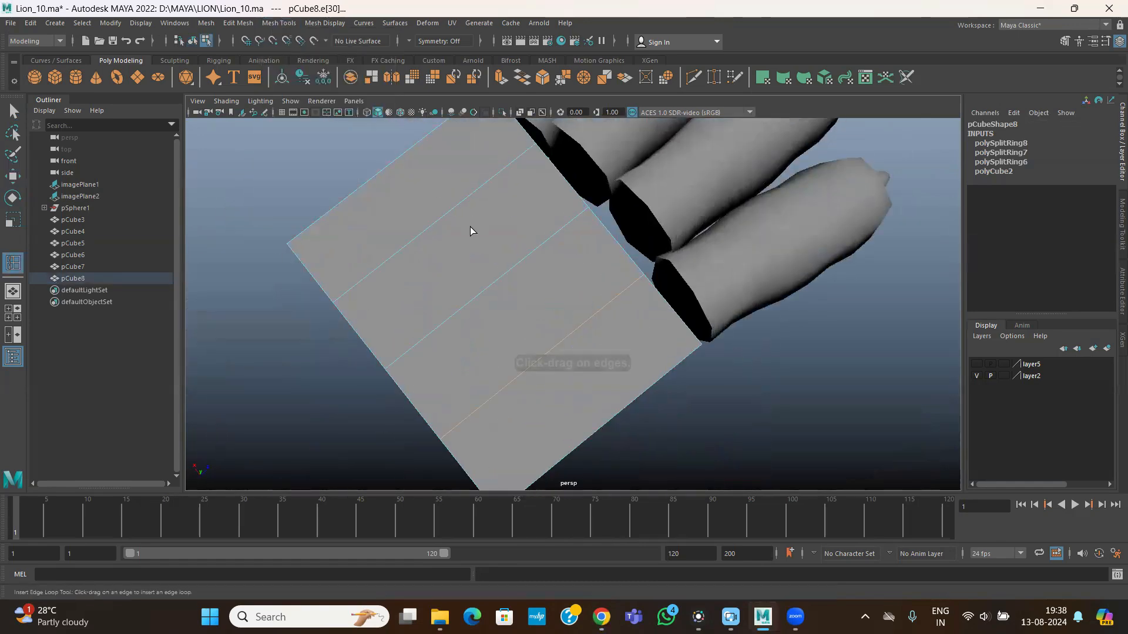
drag(461, 321, 456, 323)
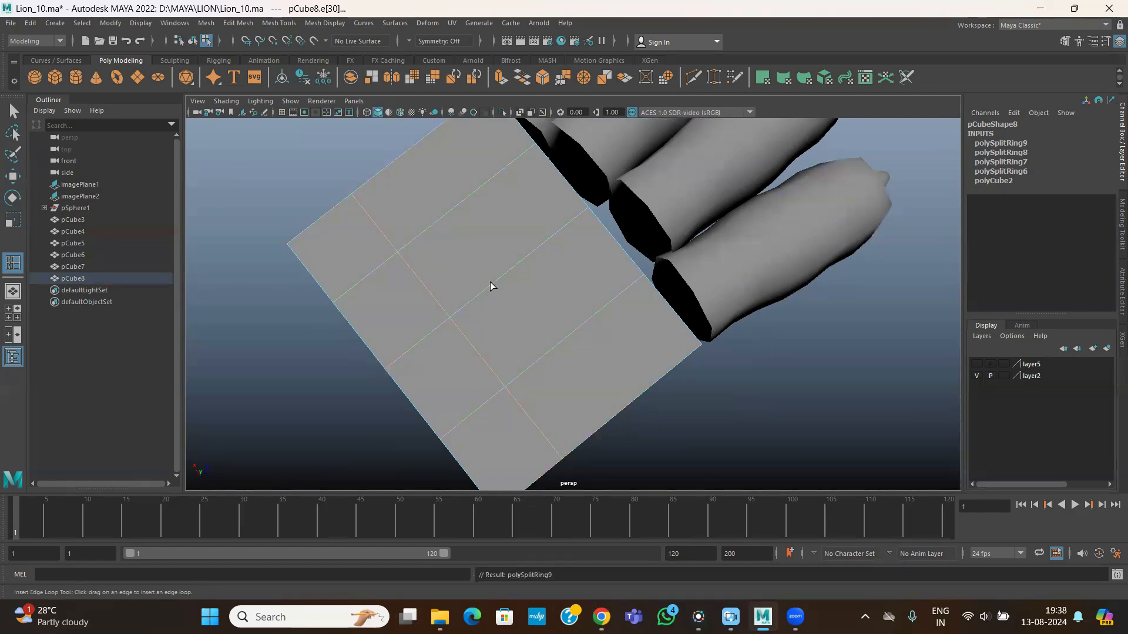
click(521, 260)
alt+drag(625, 300, 597, 335)
click(13, 177)
- Try smoothing the palm cube's mesh, and undo it
click(645, 310)
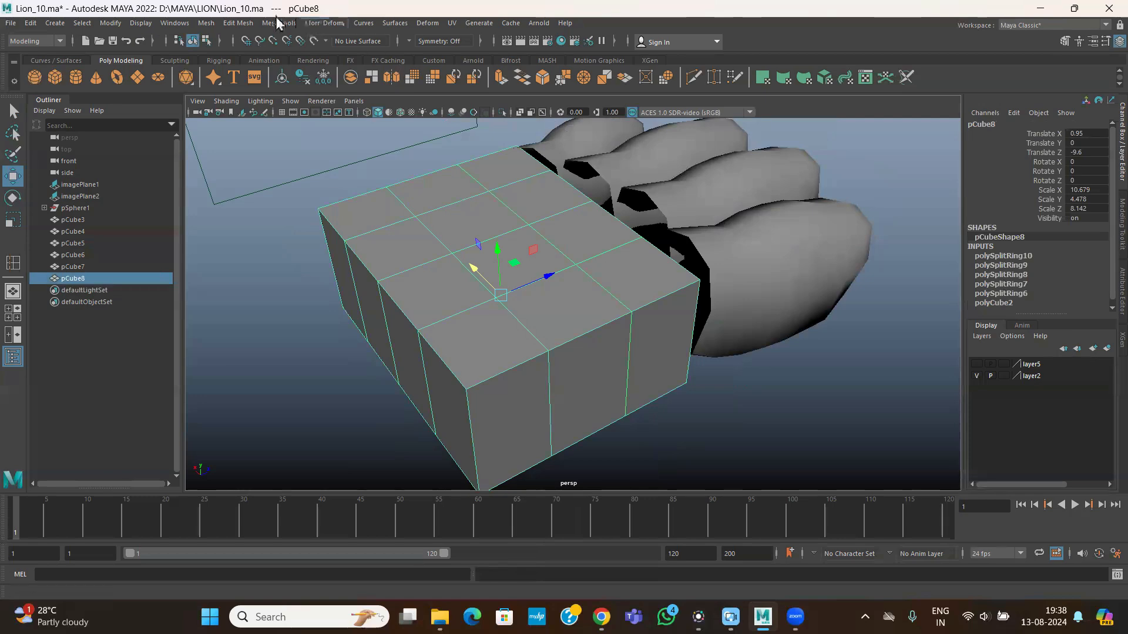
click(206, 23)
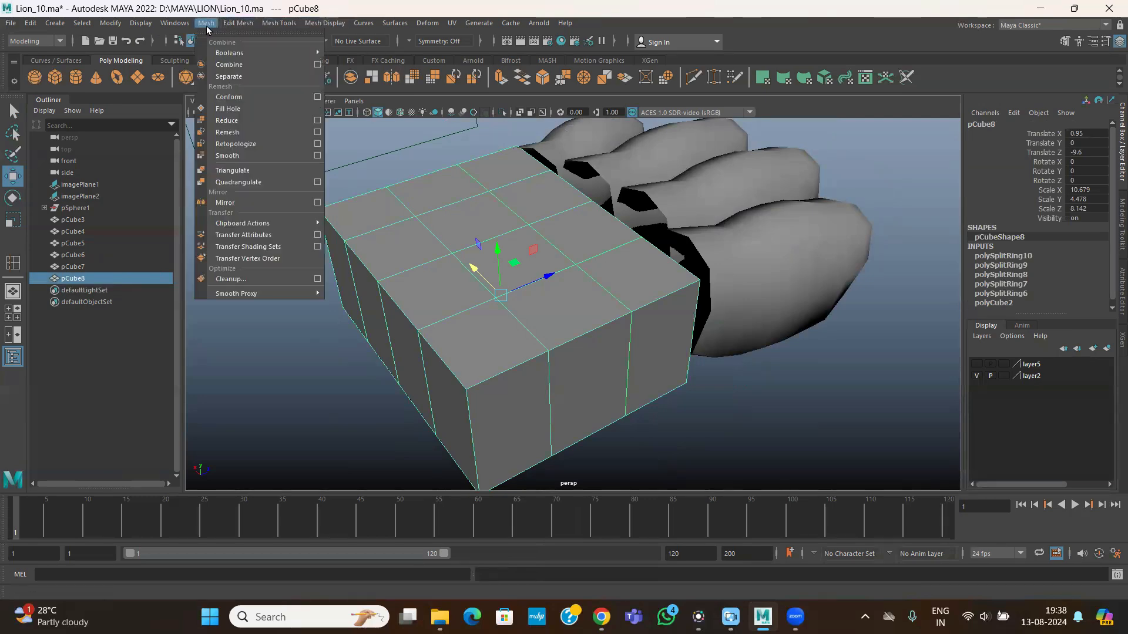
click(237, 155)
alt+drag(500, 329, 532, 347)
key(ctrl+z)
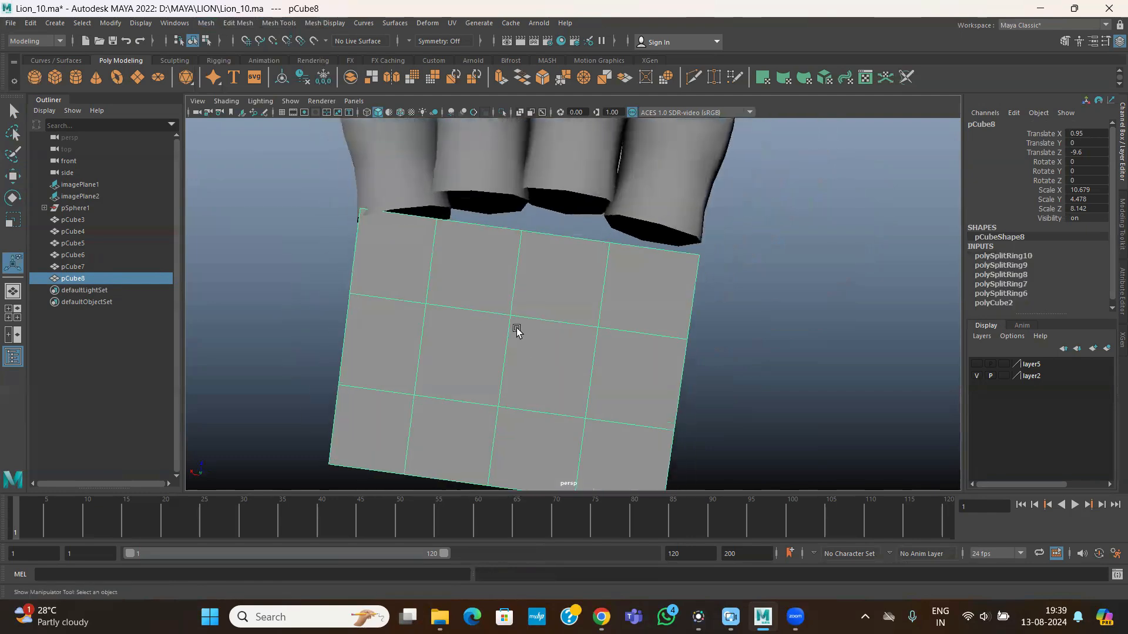
- In the top view, scale the palm's two middle vertex rows outward along X by about 1.18
key(space)
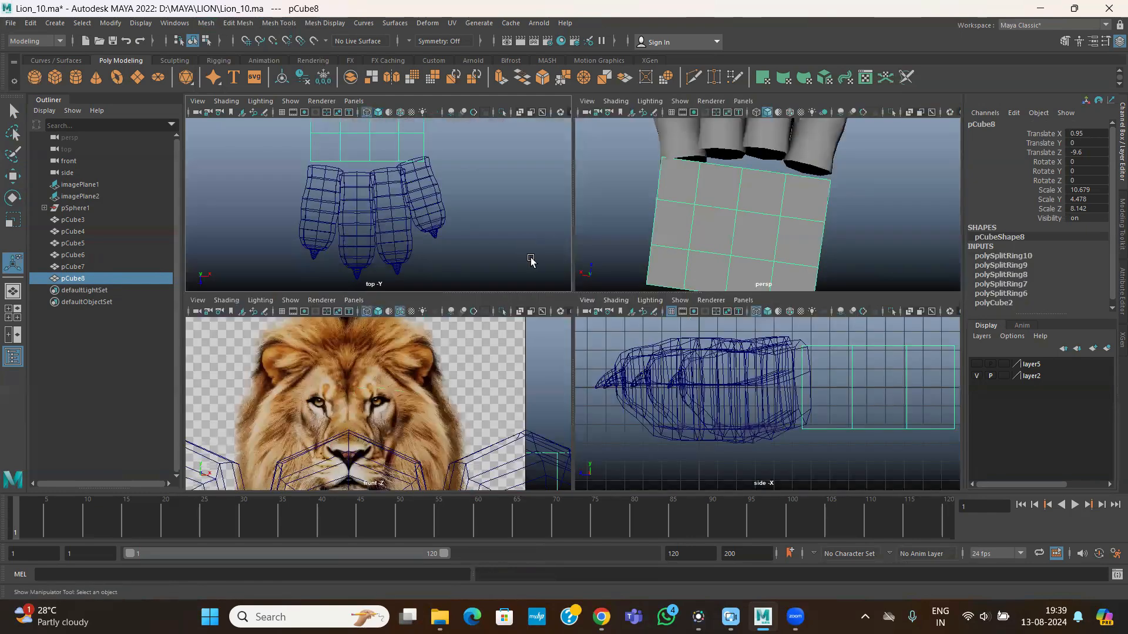
key(space)
right_drag(569, 180, 481, 224)
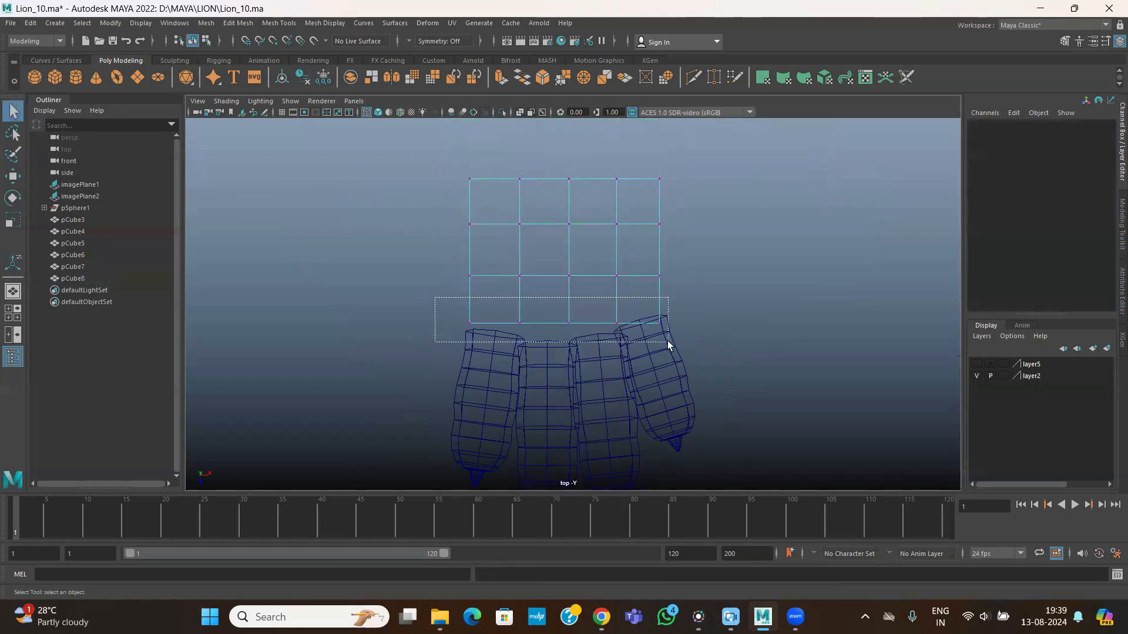
drag(777, 372, 777, 373)
drag(435, 201, 704, 291)
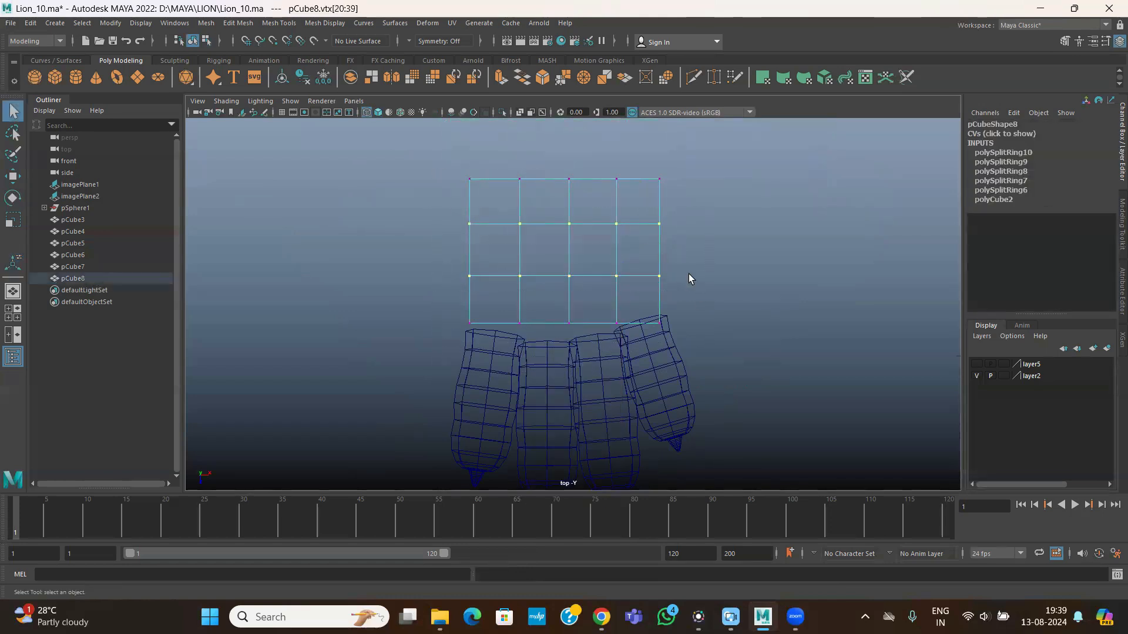
key(r)
drag(618, 250, 632, 250)
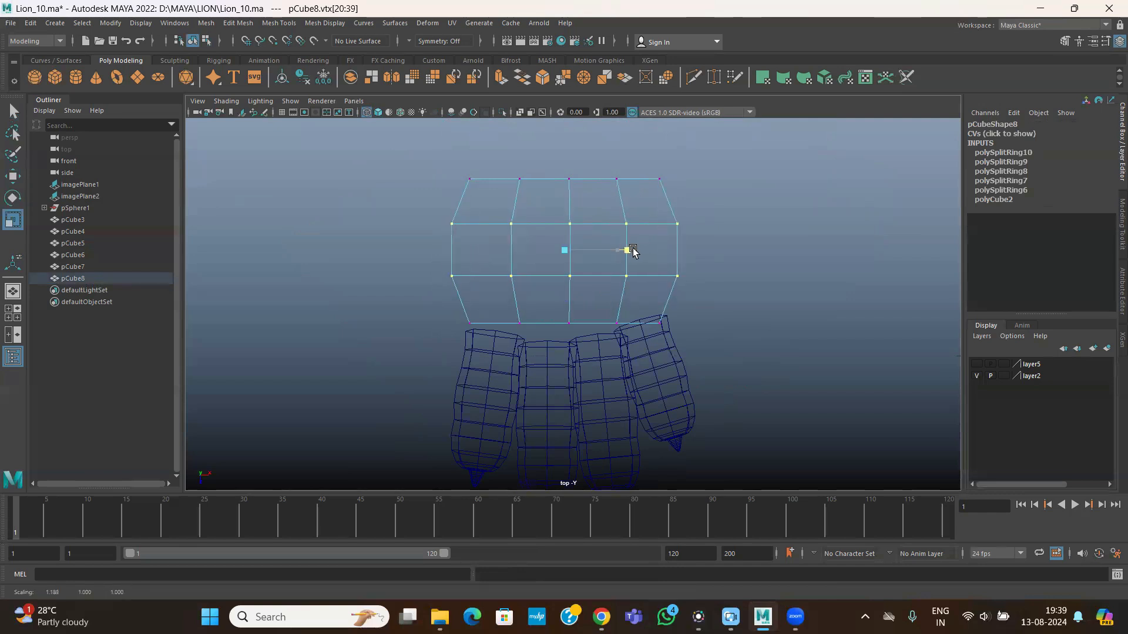
- Move the vertices on the palm's toe-side edge in the top view so the edge follows the curve of the toe bases
key(w)
click(520, 323)
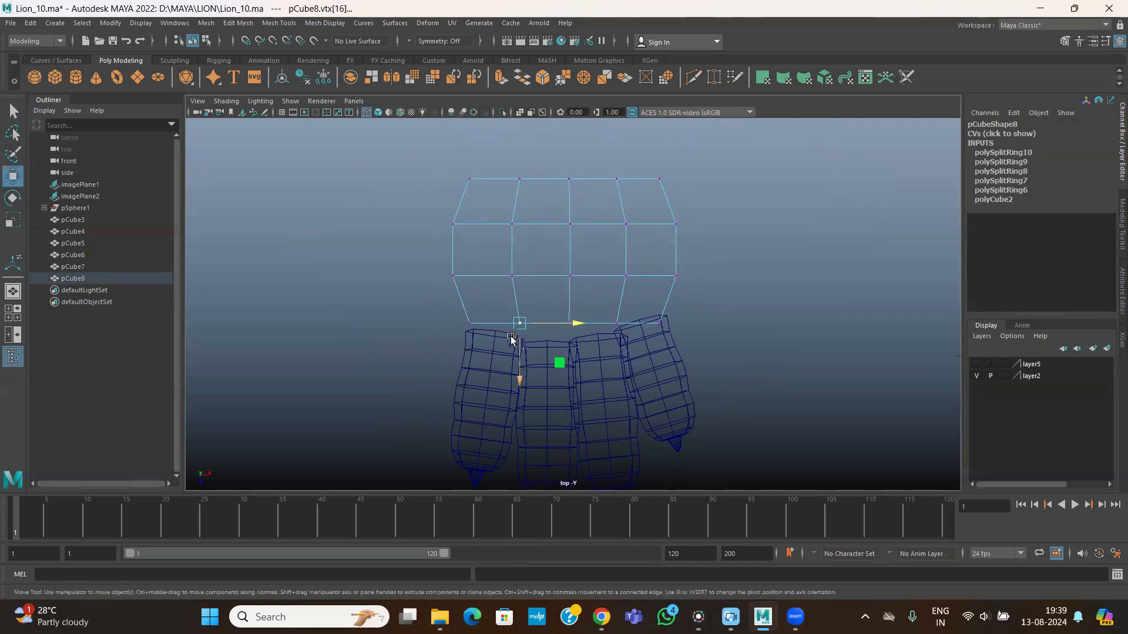
drag(520, 347, 520, 360)
drag(544, 302, 569, 366)
mouse_move(645, 298)
mouse_down()
mouse_move(672, 330)
mouse_move(664, 309)
mouse_up()
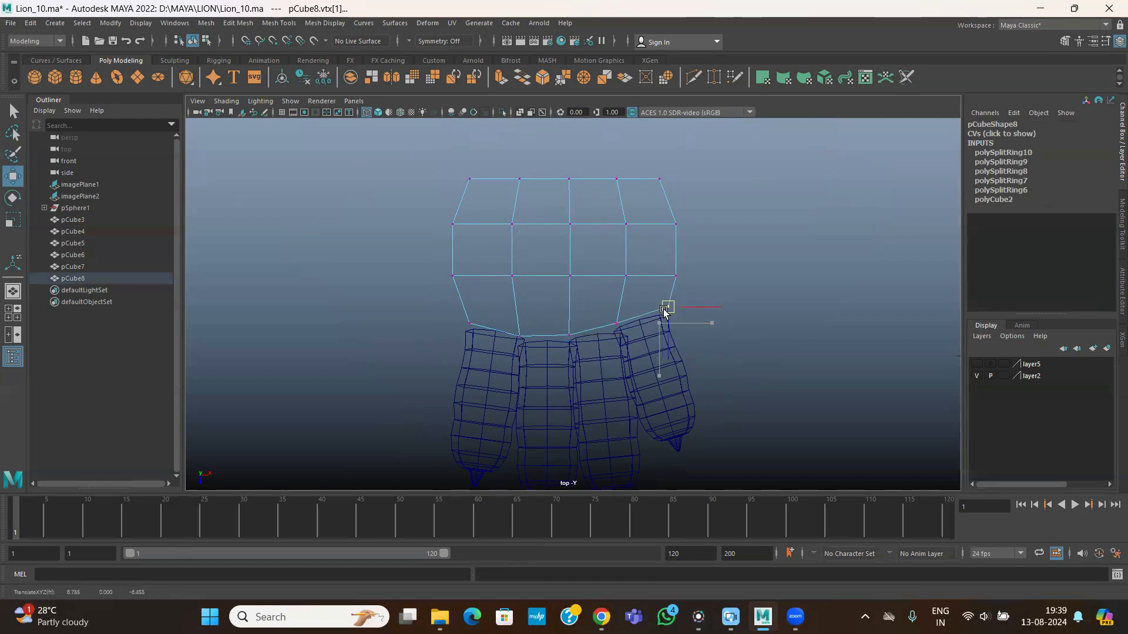
drag(463, 317, 468, 322)
drag(608, 316, 621, 329)
- Reselect the palm's two middle vertex rows and fine-tune their width along X
scroll(752, 307, down, 3)
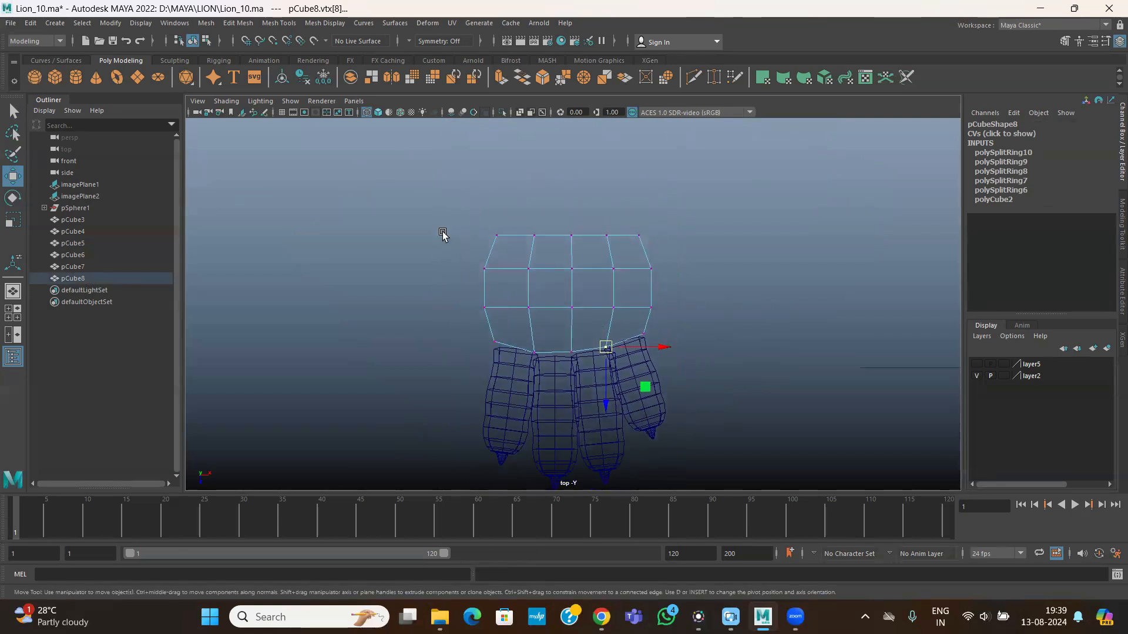
drag(442, 255, 673, 308)
key(r)
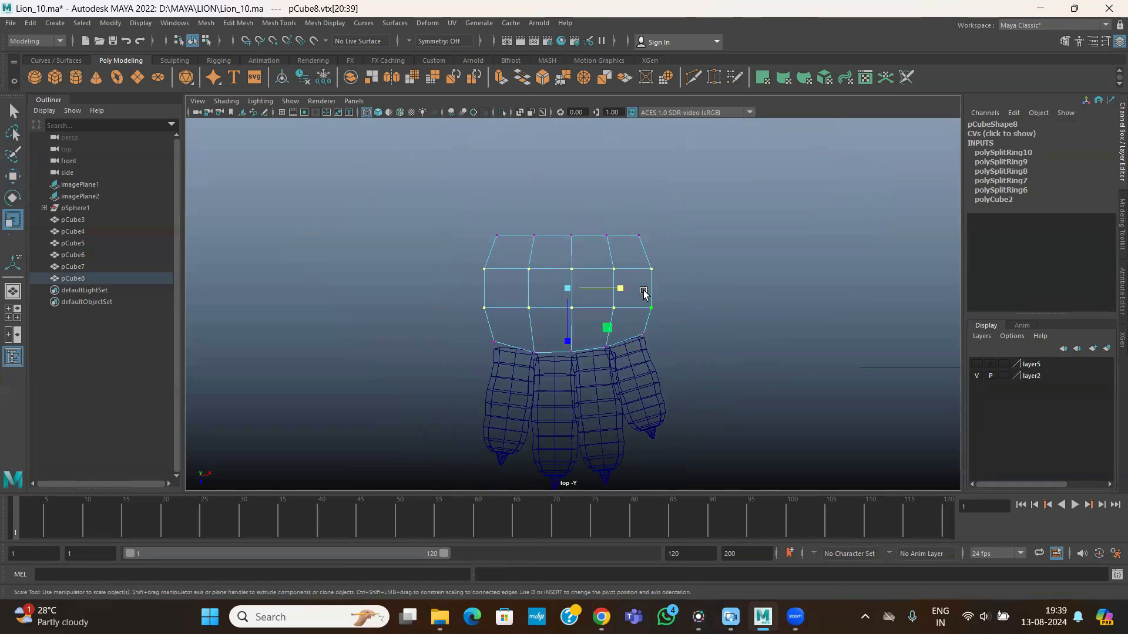
click(621, 288)
- Return the palm block to object mode in the perspective view and smooth its mesh
key(space)
key(space)
scroll(564, 335, down, 5)
alt+drag(564, 335, 648, 320)
right_drag(655, 321, 693, 297)
alt+drag(693, 297, 541, 396)
click(555, 360)
alt+middle_drag(541, 395, 545, 314)
scroll(545, 314, up, 4)
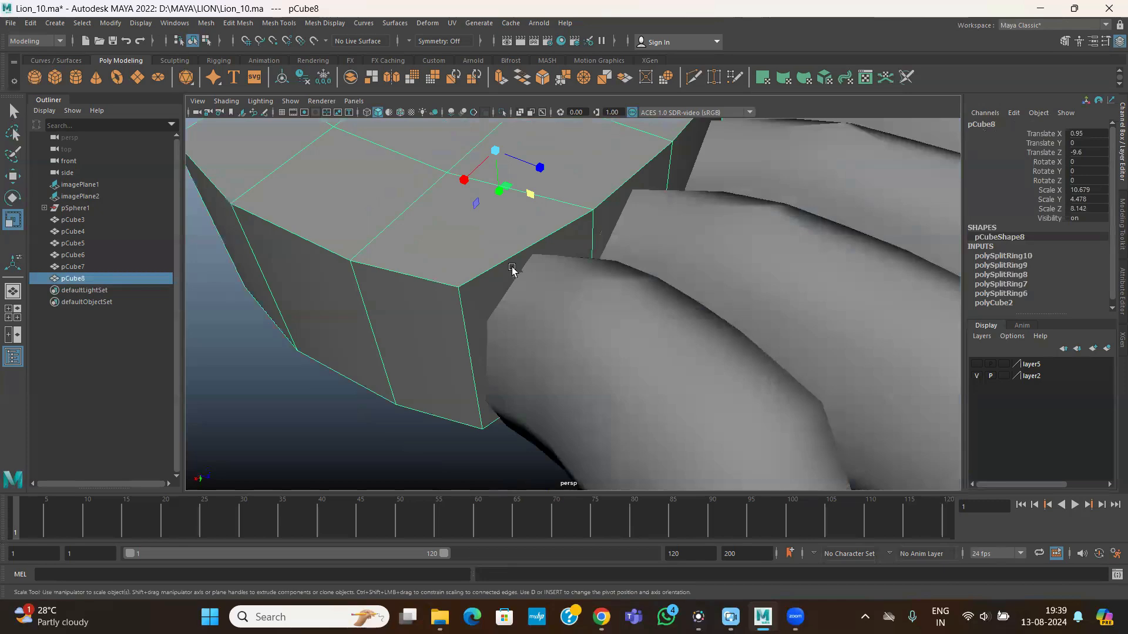
alt+drag(558, 320, 633, 317)
click(707, 276)
alt+drag(708, 277, 570, 301)
click(456, 278)
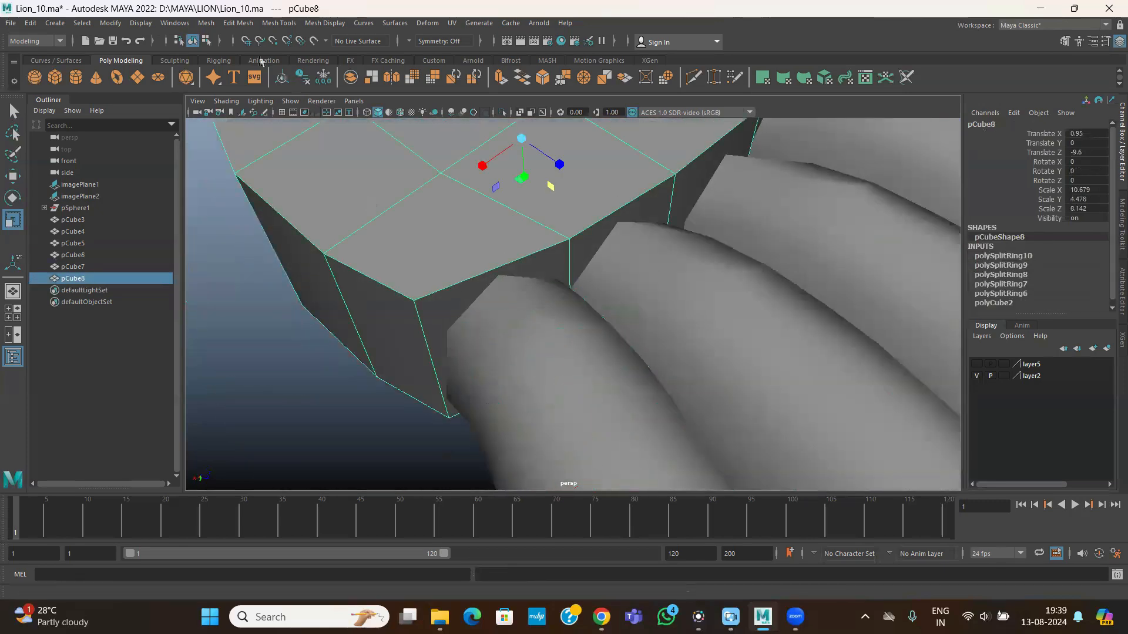
click(206, 24)
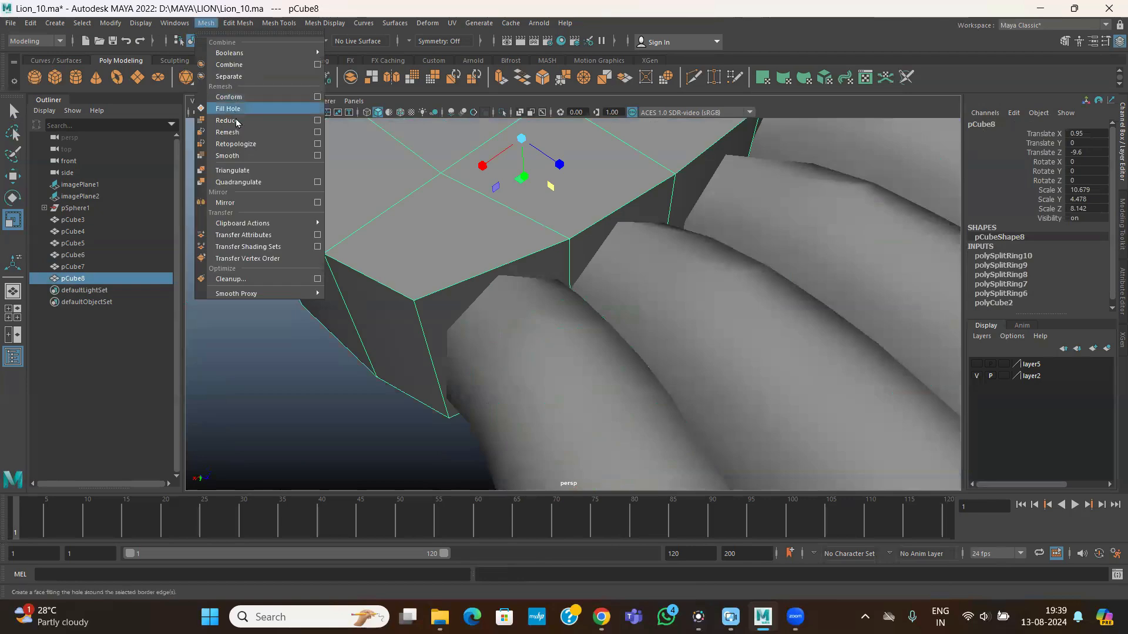
click(234, 155)
- Scale the smoothed palm taller, to a Scale Y of 5.436
alt+drag(466, 189, 515, 219)
scroll(530, 247, up, 3)
right_drag(516, 219, 531, 207)
key(r)
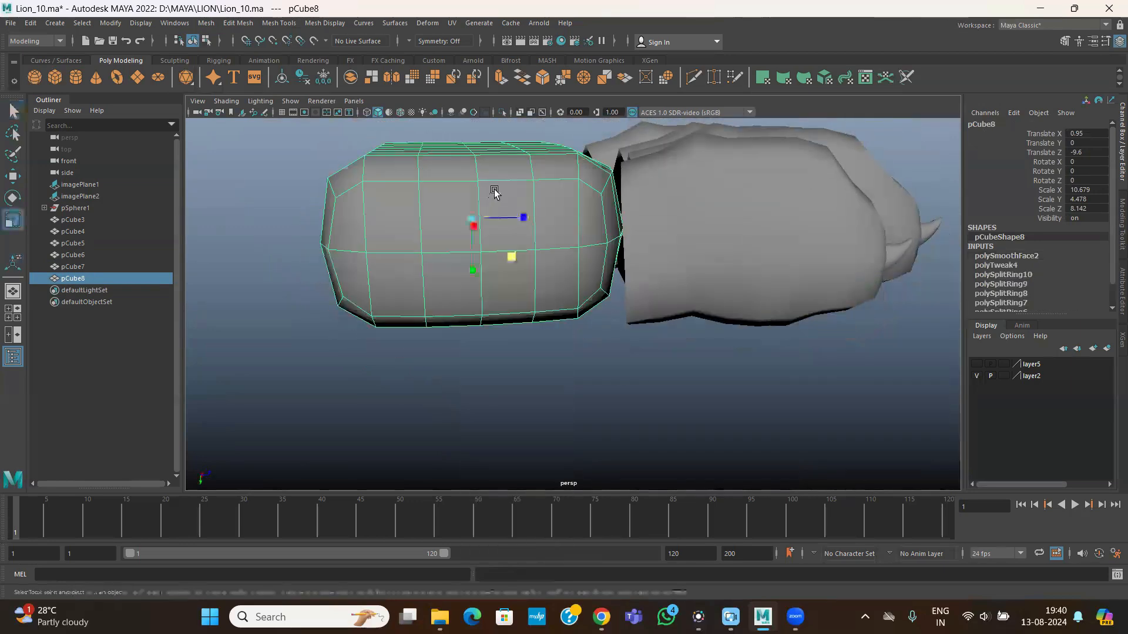
alt+middle_drag(558, 262, 541, 287)
alt+drag(541, 287, 574, 225)
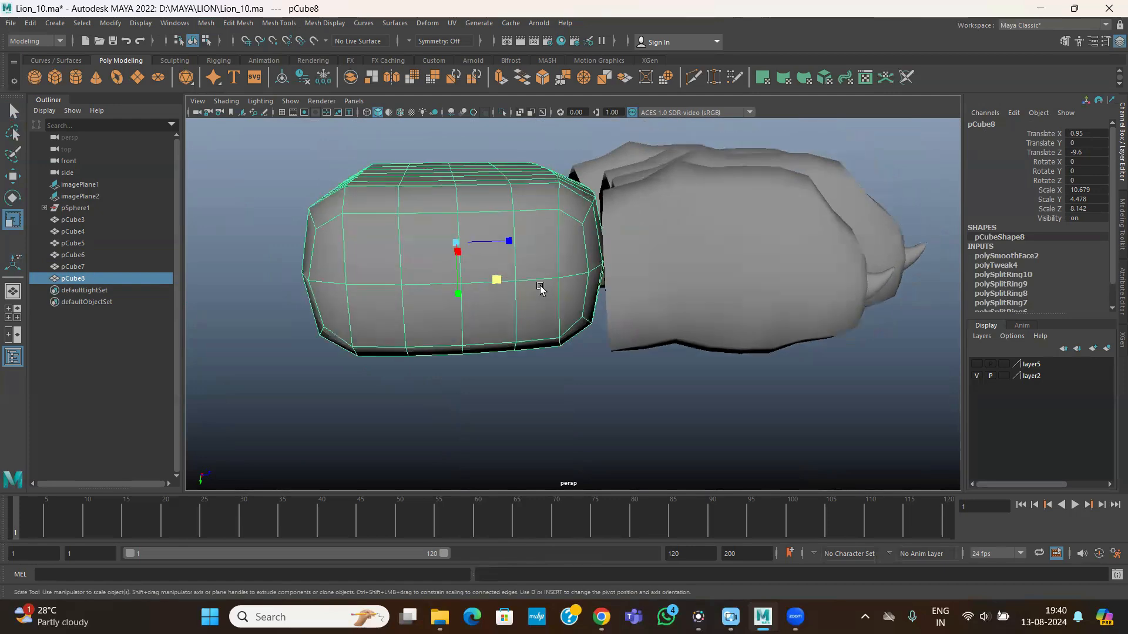
- Select the vertices on the palm's toe-facing end, adjust their vertical scale, and return to object mode
right_drag(574, 225, 517, 222)
drag(578, 154, 794, 382)
alt+drag(794, 382, 349, 283)
drag(479, 164, 552, 452)
drag(557, 256, 559, 232)
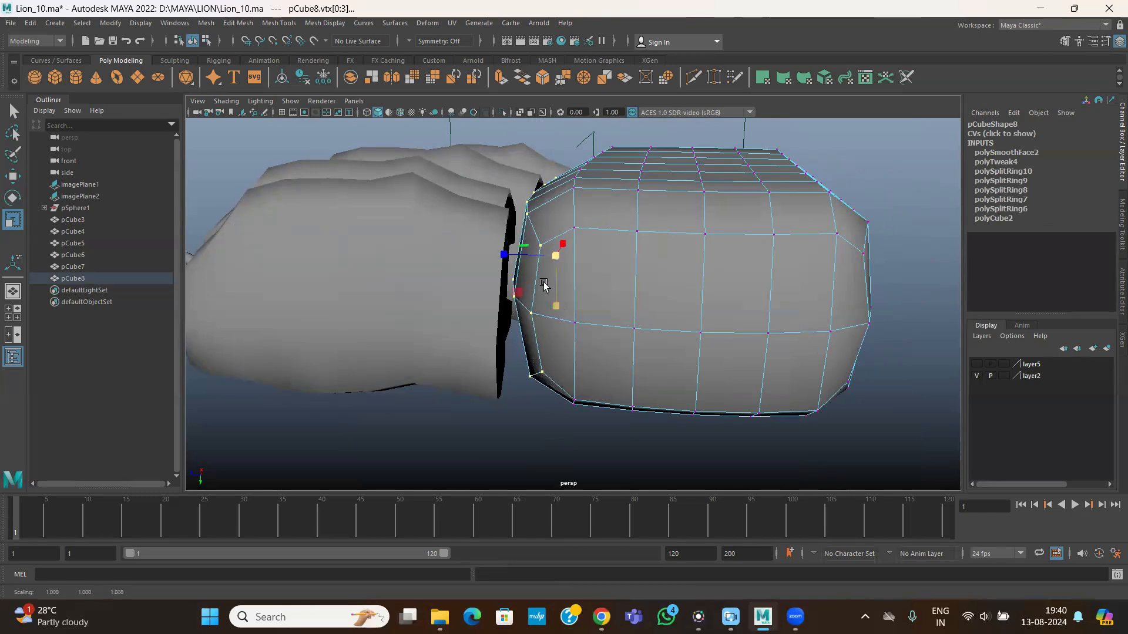
alt+drag(578, 325, 488, 272)
right_drag(488, 272, 546, 254)
- Put three of the toes on a new display layer and hide that layer, leaving one outer toe visible
alt+drag(565, 287, 587, 301)
scroll(646, 288, down, 4)
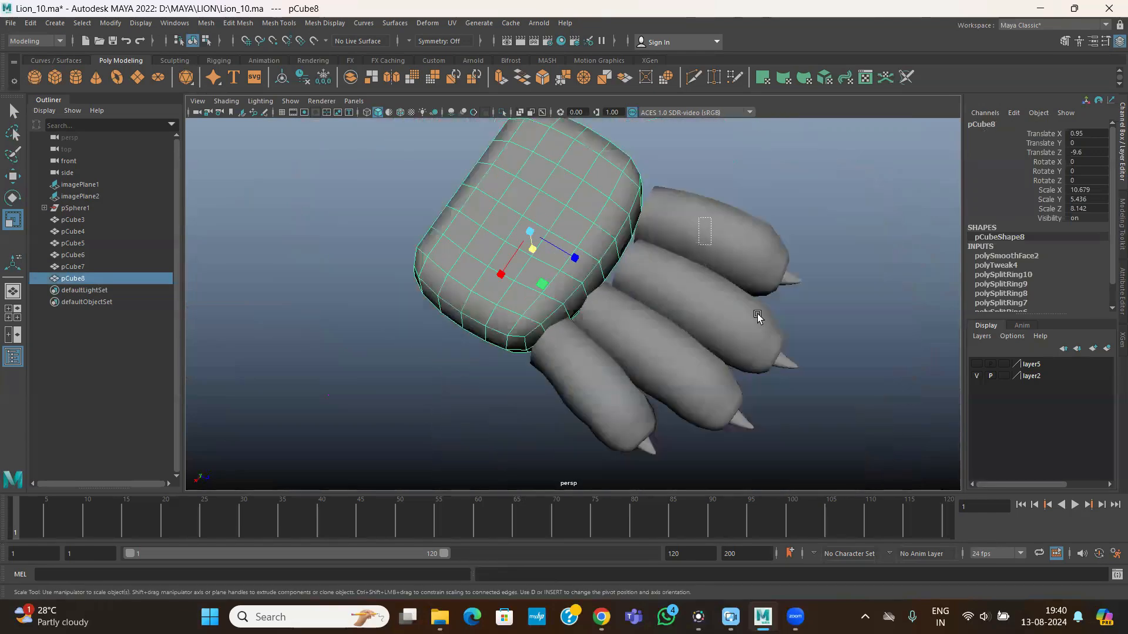
drag(698, 219, 822, 406)
click(1106, 349)
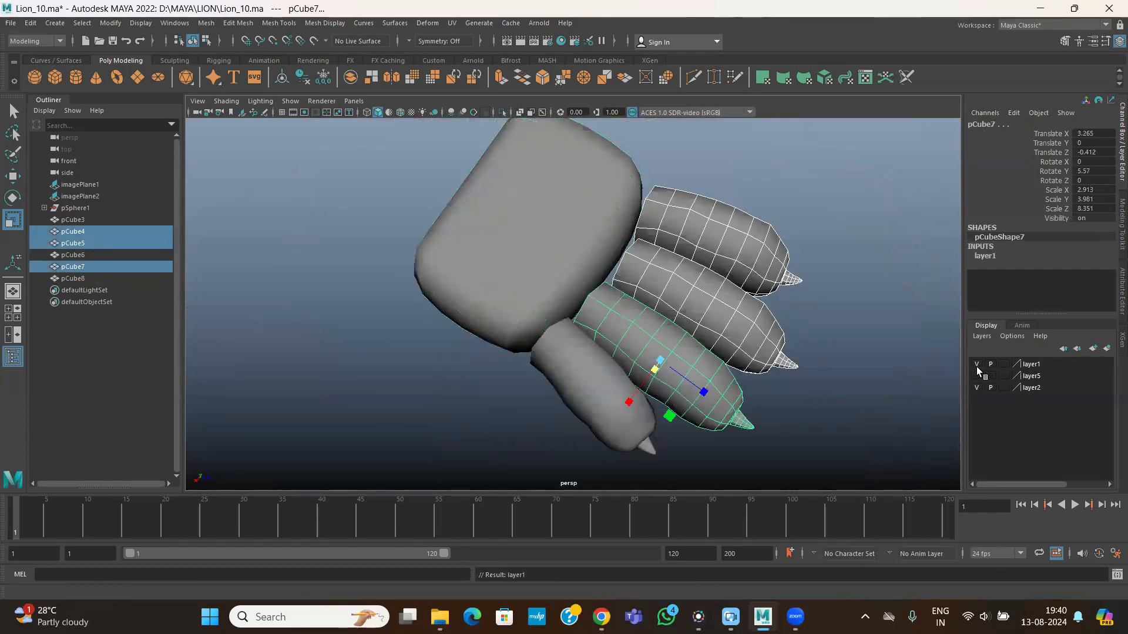
click(977, 364)
- Delete the two upper palm faces that meet the base of the visible outer toe
alt+drag(599, 335, 497, 307)
scroll(498, 308, up, 3)
click(493, 315)
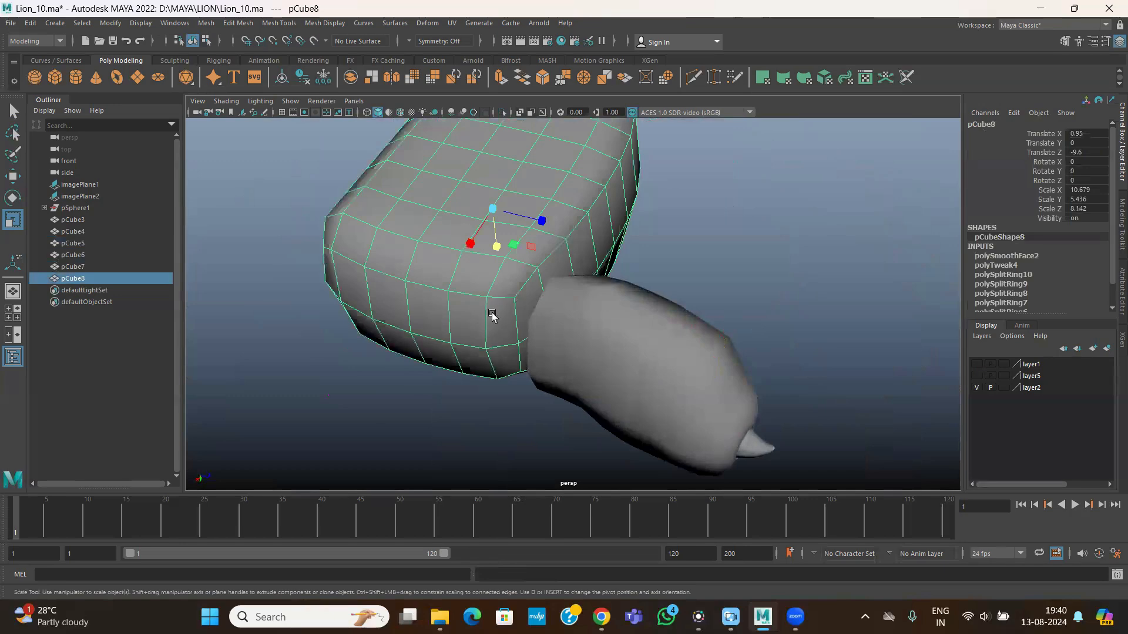
right_drag(502, 286, 500, 321)
alt+drag(592, 339, 485, 303)
click(486, 303)
shift+click(536, 265)
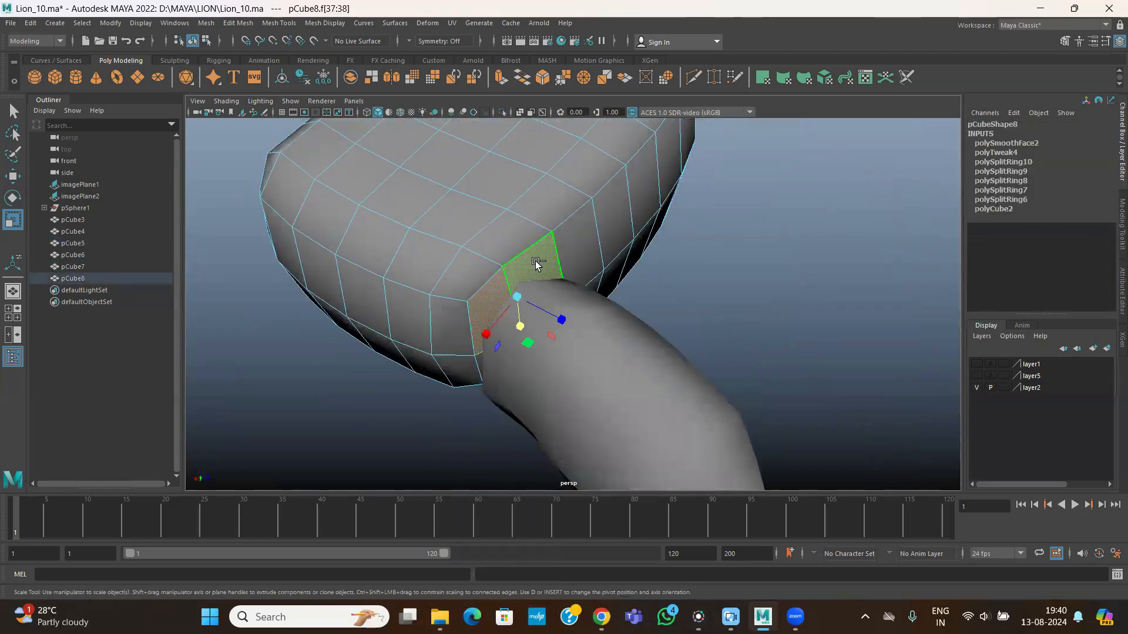
key(Delete)
- Delete the two lower palm faces under the base of the visible toe
alt+drag(516, 371, 493, 234)
click(485, 241)
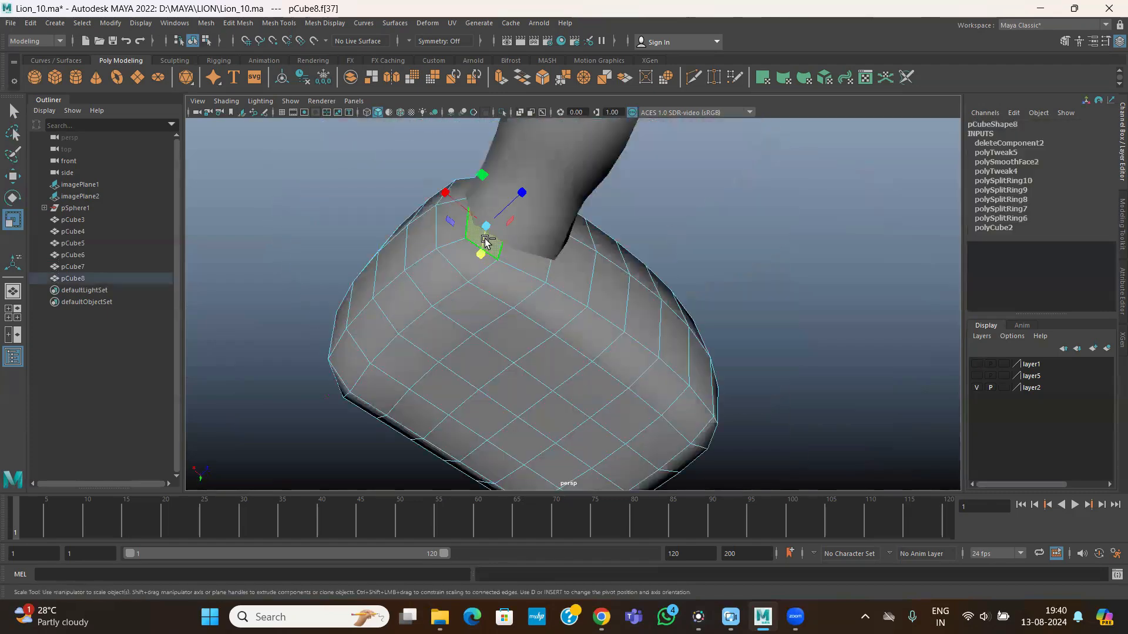
key(Delete)
click(517, 254)
key(Delete)
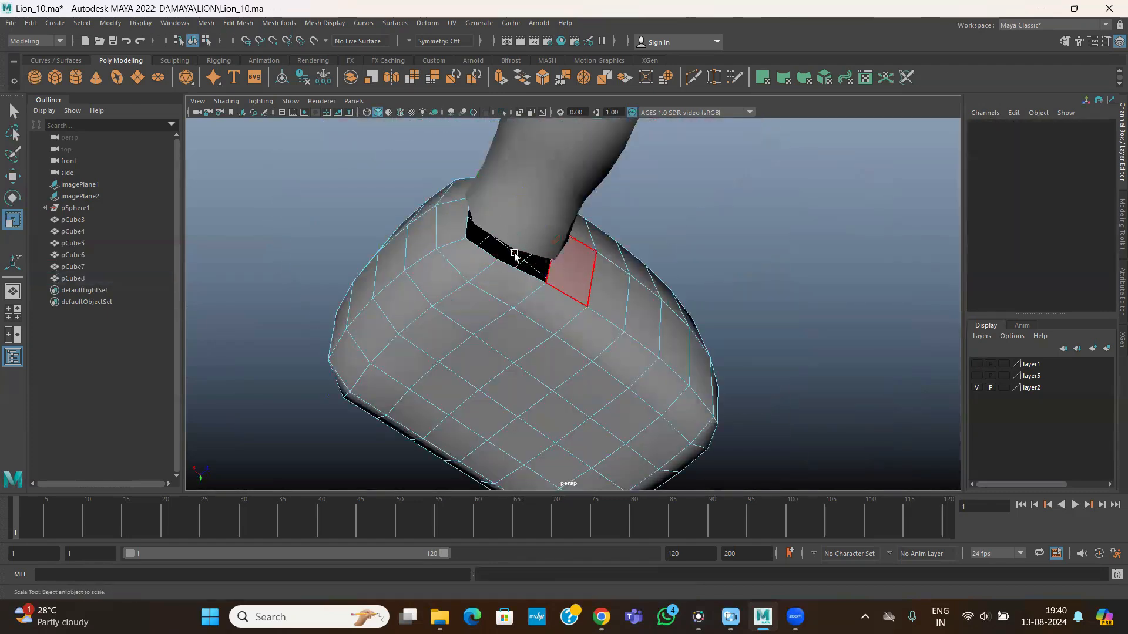
- Return to object mode, select the visible outer toe together with the palm, and combine them into one mesh
alt+drag(515, 253, 601, 344)
scroll(531, 320, down, 4)
right_drag(531, 290, 587, 272)
shift+click(733, 426)
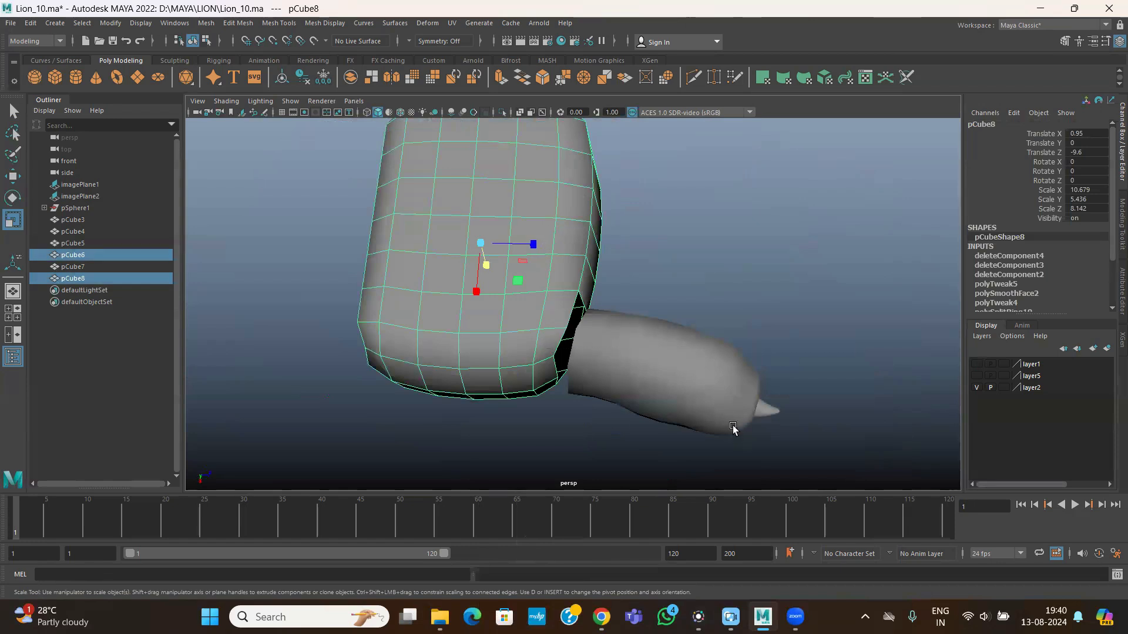
click(206, 23)
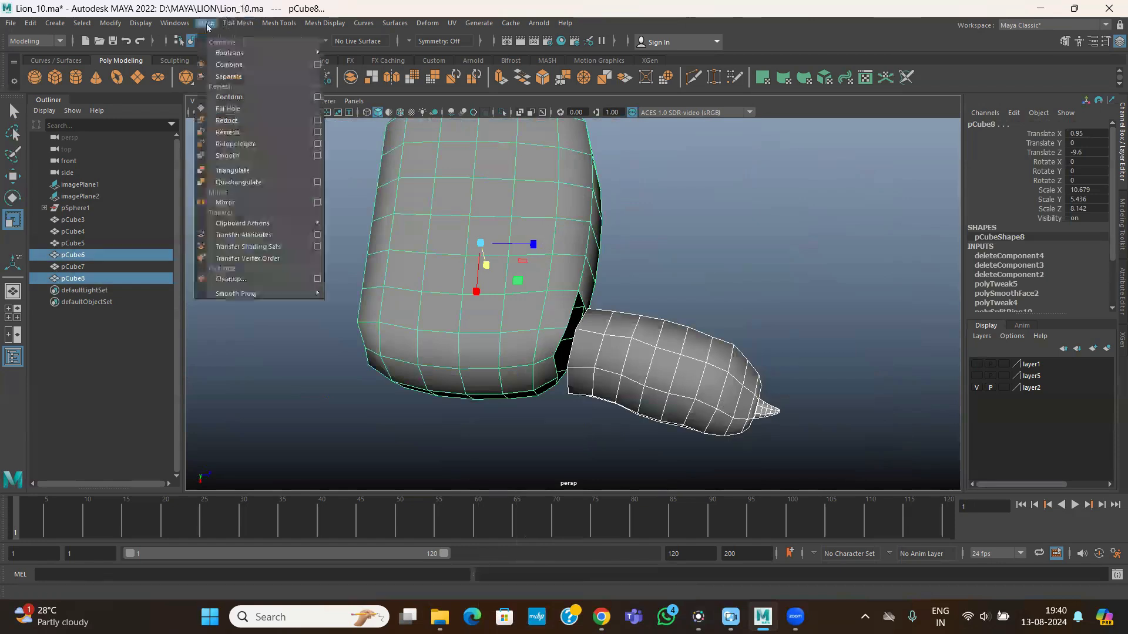
click(230, 66)
- Merge the first pair of facing upper vertices between the palm opening and the outer toe's base
scroll(607, 327, up, 5)
alt+drag(549, 289, 547, 230)
right_click(520, 210)
right_drag(521, 210, 426, 203)
click(321, 313)
alt+drag(519, 363, 84, 140)
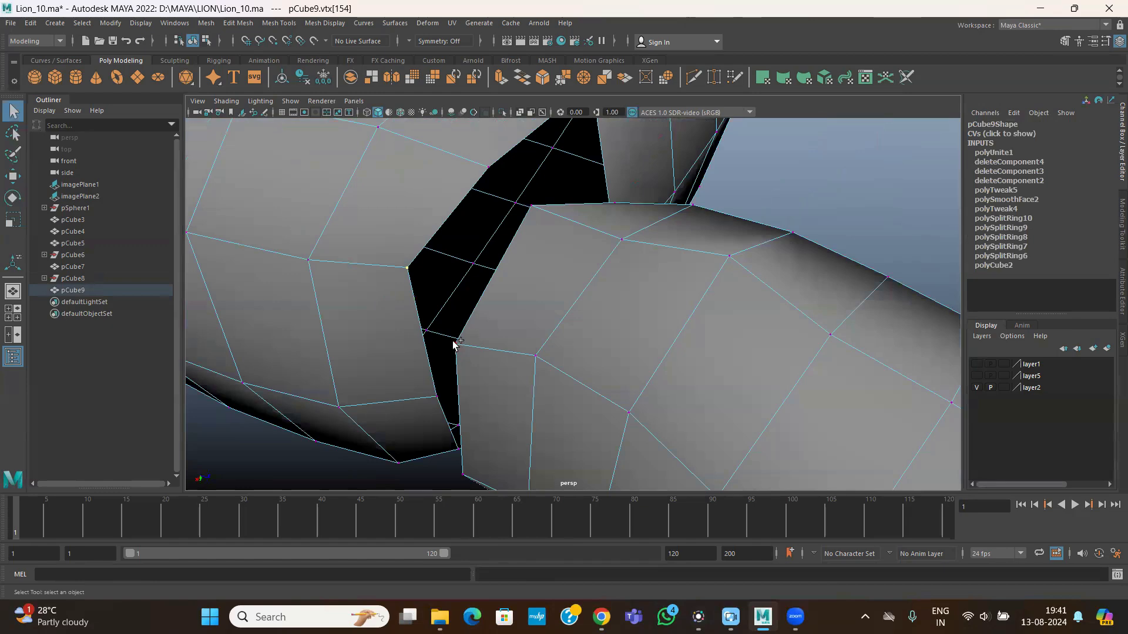
click(234, 23)
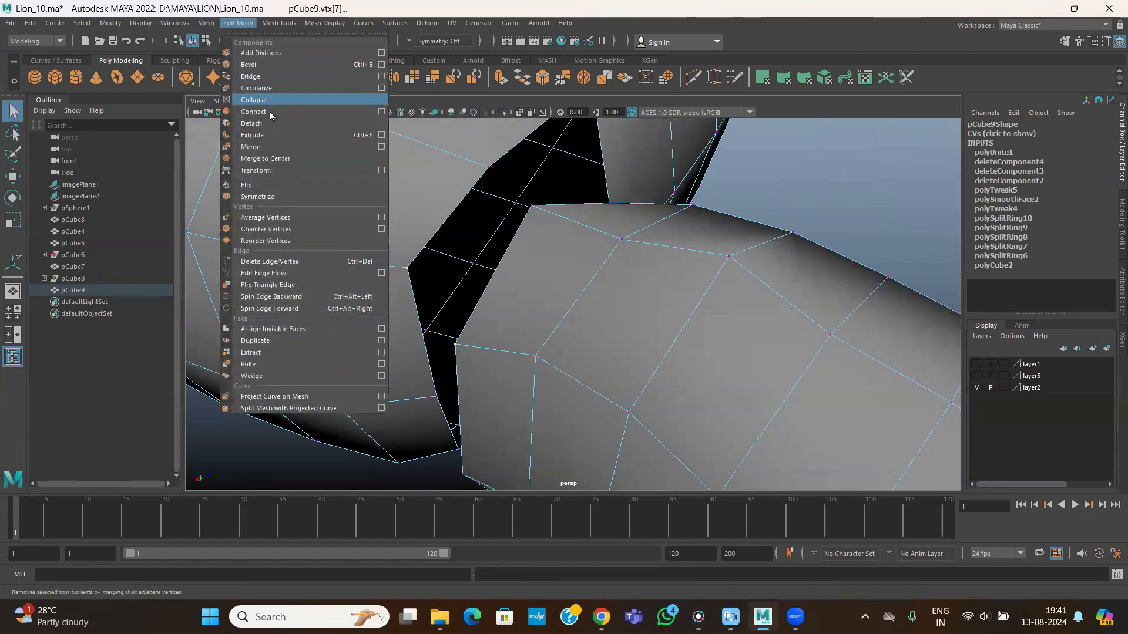
click(252, 141)
- Merge the remaining two vertex pairs along the upper edge of the gap between palm and outer toe
alt+drag(264, 144, 448, 280)
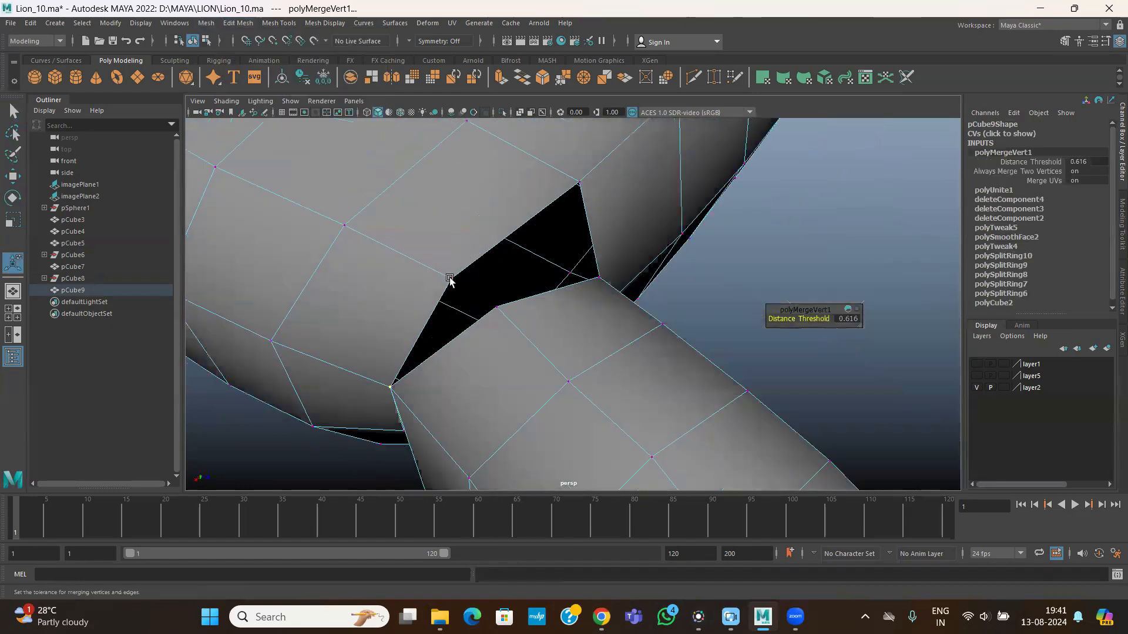
click(450, 279)
key(g)
click(579, 183)
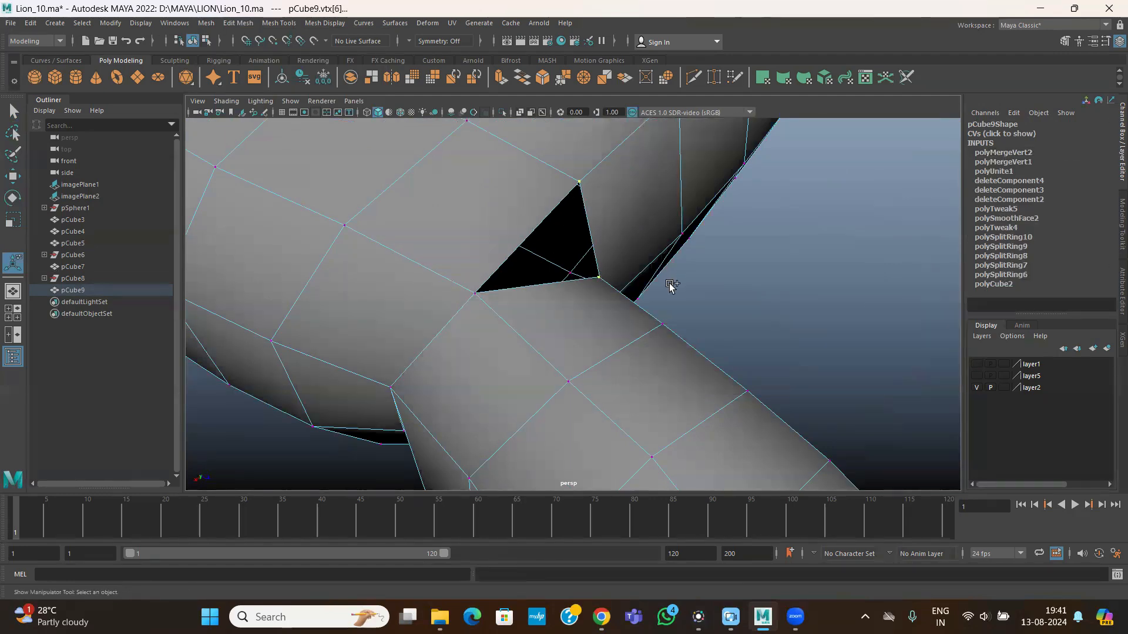
key(g)
- Merge the vertex pair on the side of the toe joint and the first pair on its underside
alt+drag(643, 330, 516, 252)
click(516, 247)
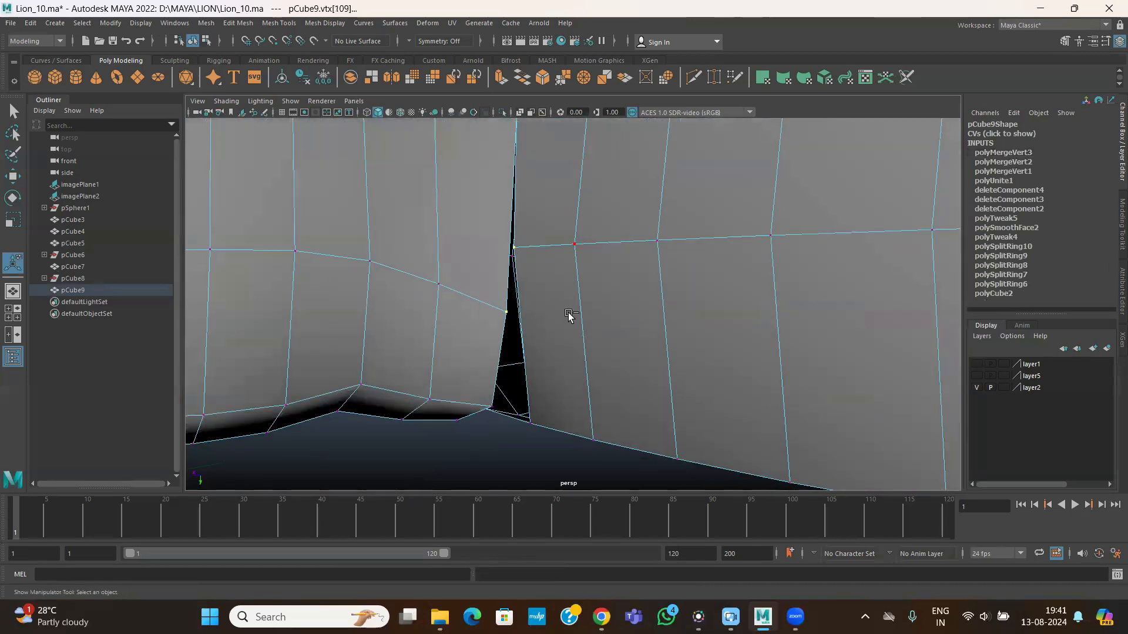
key(g)
alt+drag(539, 322, 605, 314)
click(526, 307)
key(g)
- Merge the remaining underside and side vertex pairs to close the gap around the outer toe's base
click(543, 257)
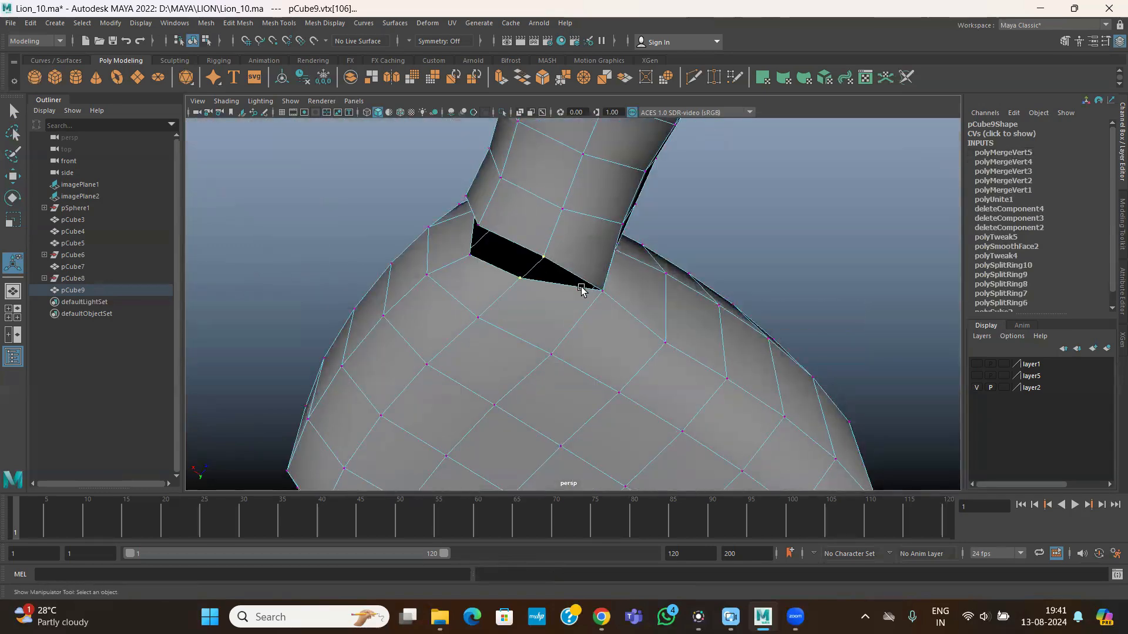
key(g)
alt+drag(543, 275, 604, 289)
click(579, 267)
key(g)
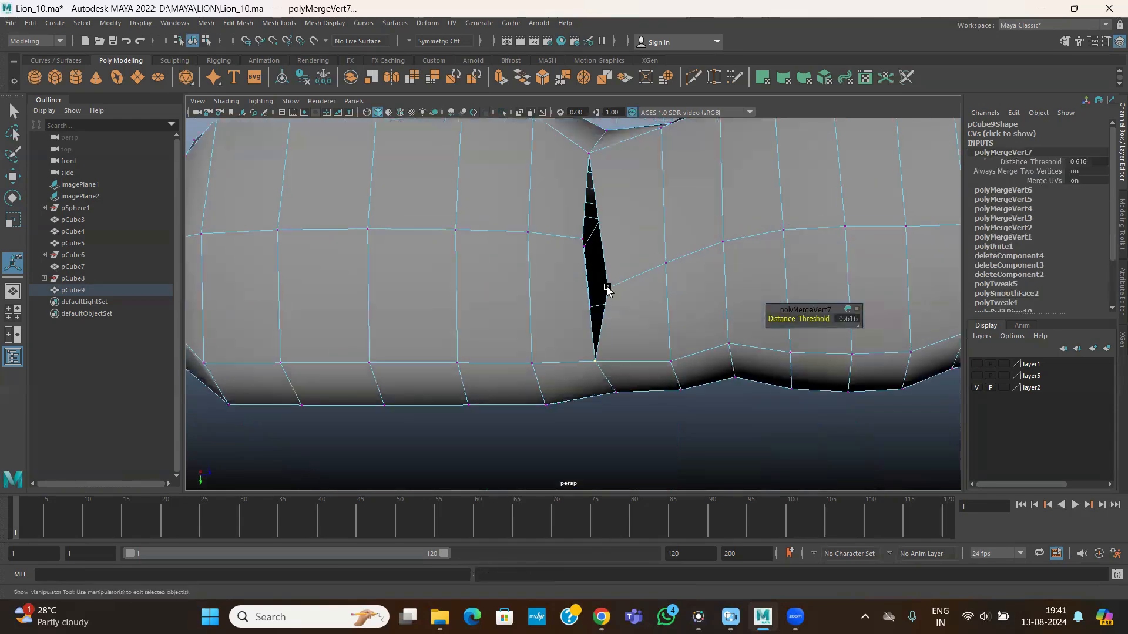
key(g)
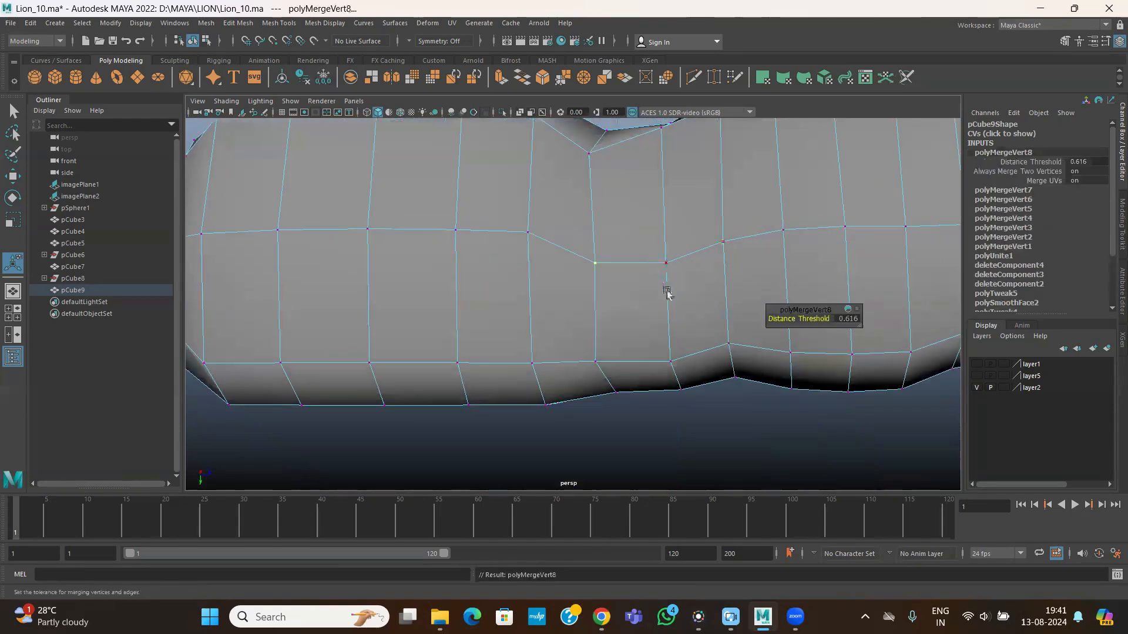
- Reposition a vertex at the joint between the palm and the attached toe with the Move tool
alt+right_drag(644, 323, 503, 280)
alt+drag(504, 280, 617, 322)
alt+right_drag(506, 327, 553, 336)
alt+drag(553, 336, 517, 207)
right_drag(525, 200, 515, 199)
key(w)
drag(514, 198, 487, 195)
click(489, 155)
click(488, 199)
- Delete the four palm faces next to the joined toe to open the palm for the second toe
alt+drag(452, 232, 564, 237)
right_drag(564, 235, 568, 260)
click(587, 239)
key(Delete)
click(632, 249)
key(Delete)
click(626, 329)
key(Delete)
click(581, 326)
key(Delete)
- Show layer1, place the two farthest toes on a new display layer, and hide that layer
click(978, 374)
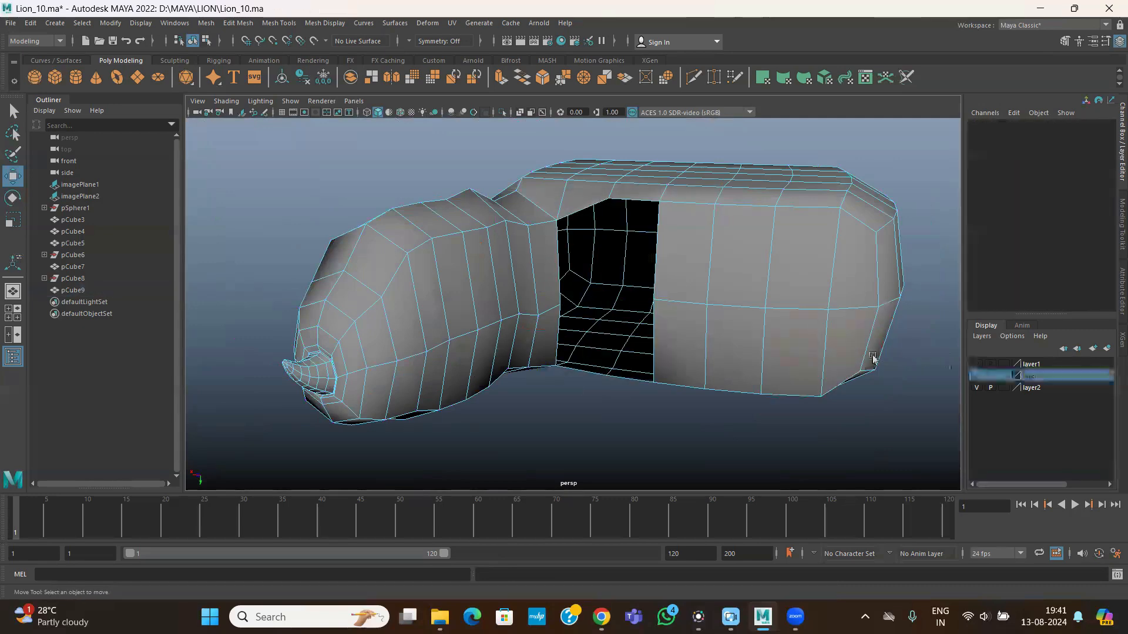
click(975, 365)
scroll(506, 305, down, 5)
alt+drag(470, 302, 751, 390)
click(1108, 351)
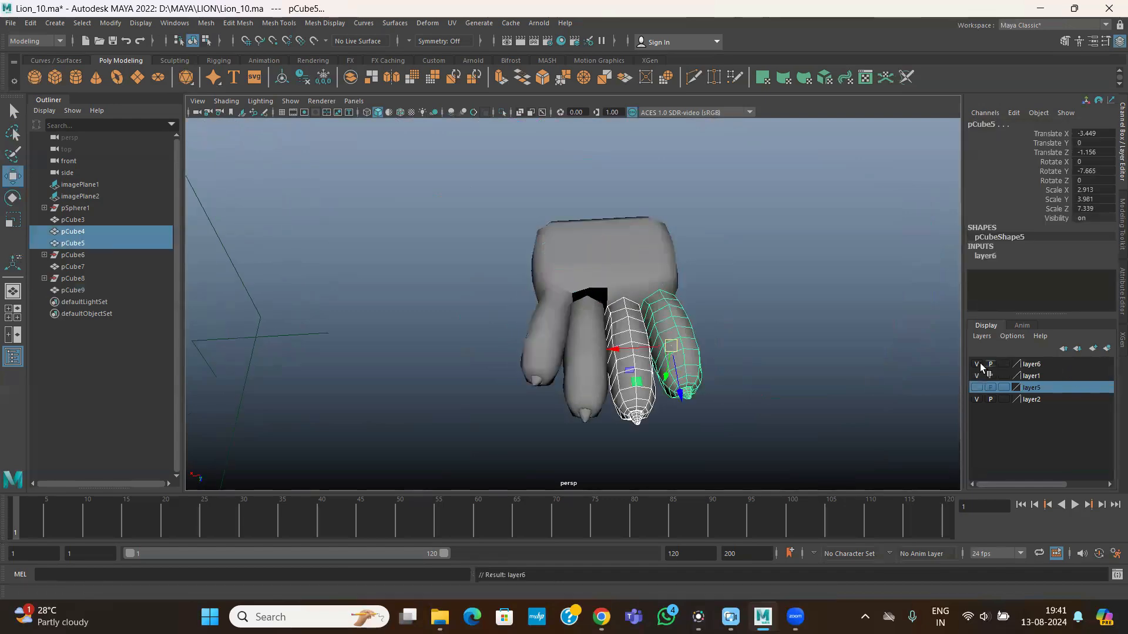
click(977, 365)
- Select the palm mesh and the second toe and combine them into one mesh
scroll(706, 359, up, 5)
alt+drag(694, 356, 611, 312)
drag(608, 279, 651, 329)
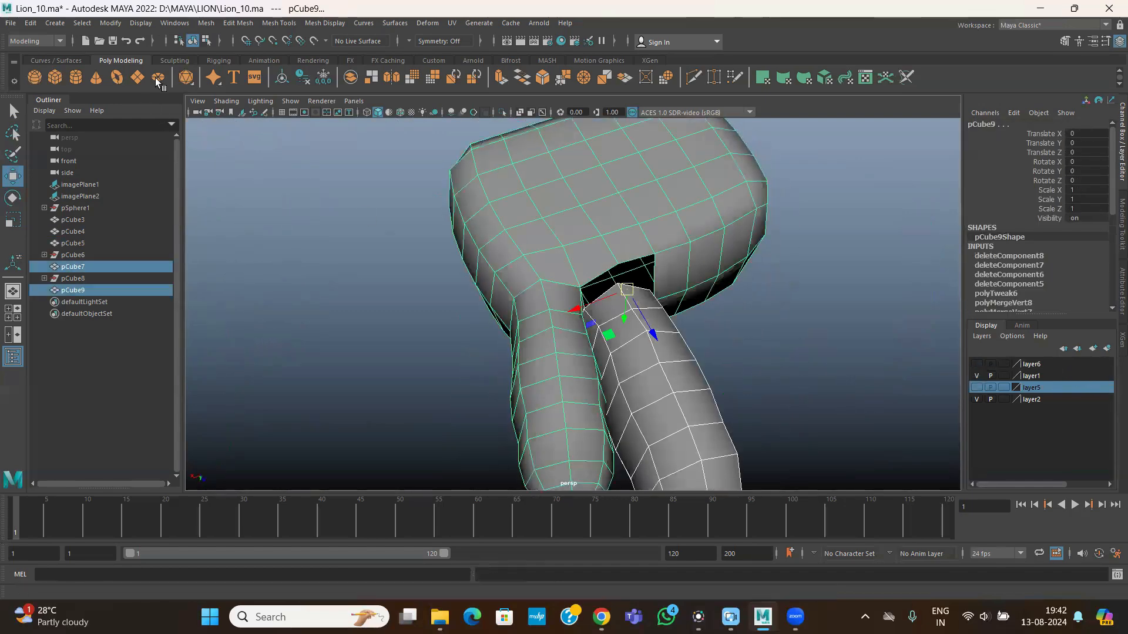
click(205, 24)
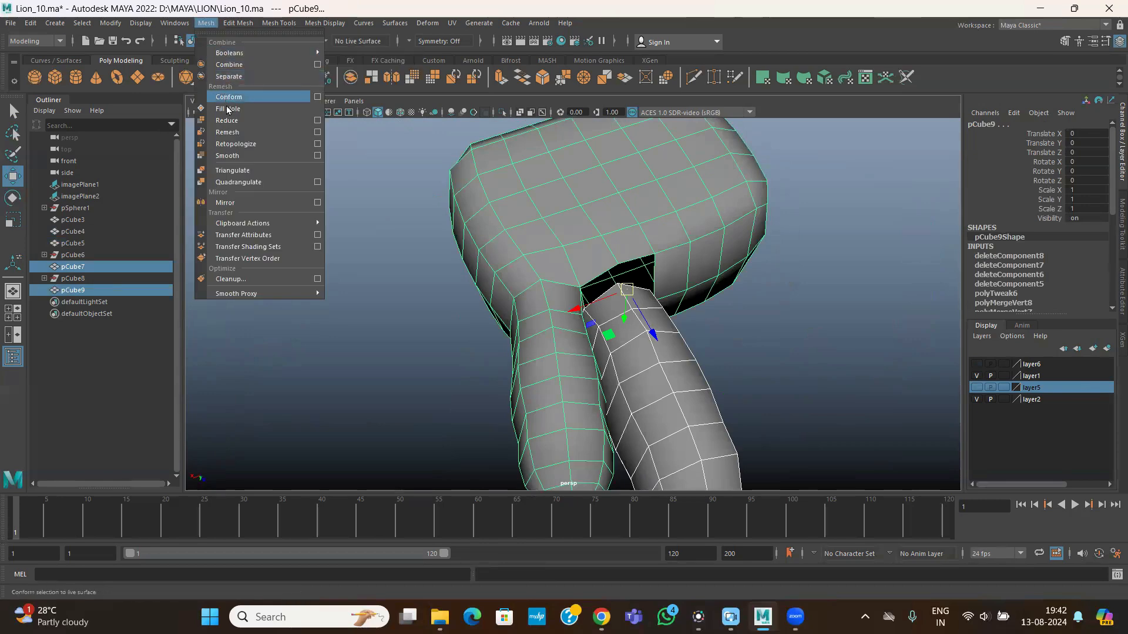
click(229, 64)
- Merge the middle upper vertex of the second toe's base with the facing palm vertex
scroll(604, 351, up, 5)
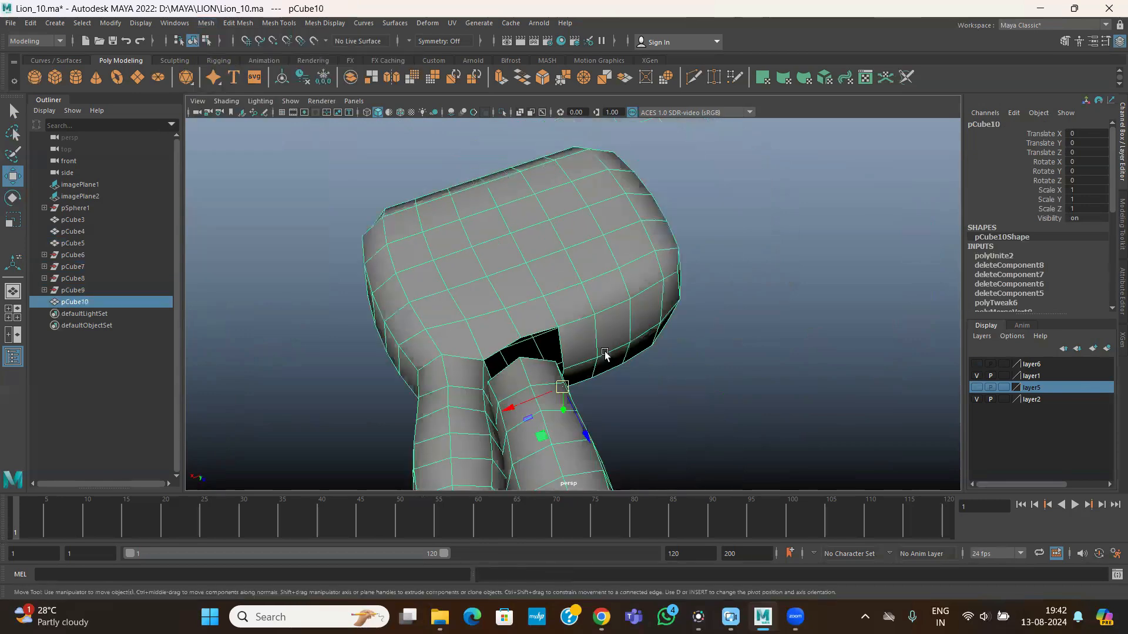
right_drag(491, 321, 462, 270)
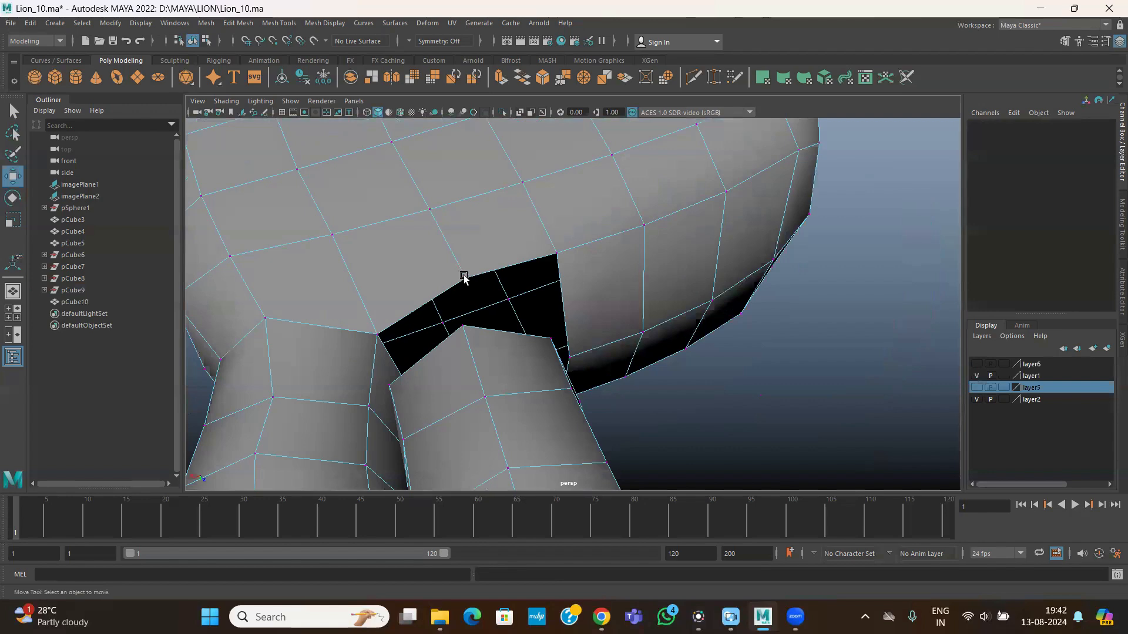
click(465, 276)
click(235, 24)
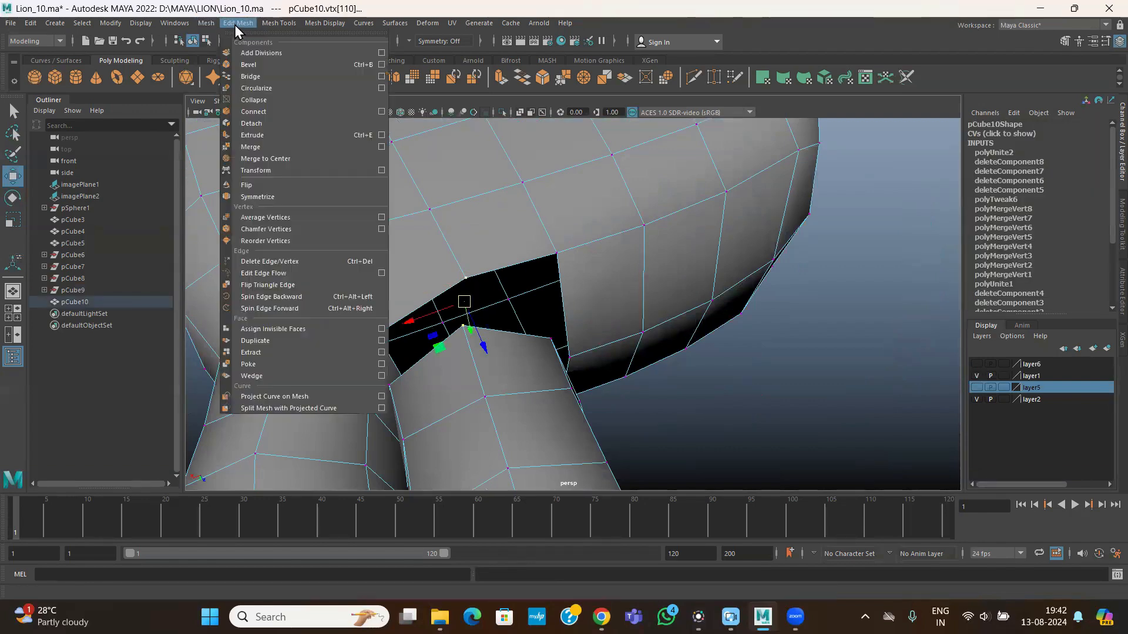
click(251, 147)
- Merge the two corner vertex pairs along the upper edge of the gap at the second toe
scroll(555, 315, up, 4)
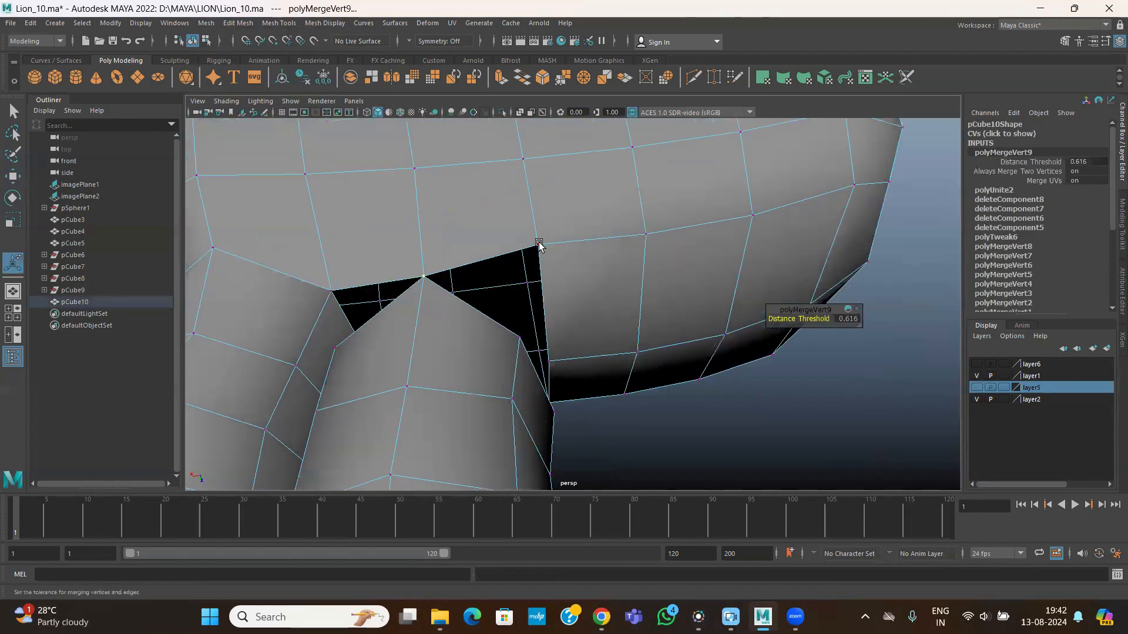
click(538, 243)
key(g)
alt+drag(434, 302, 372, 326)
click(366, 337)
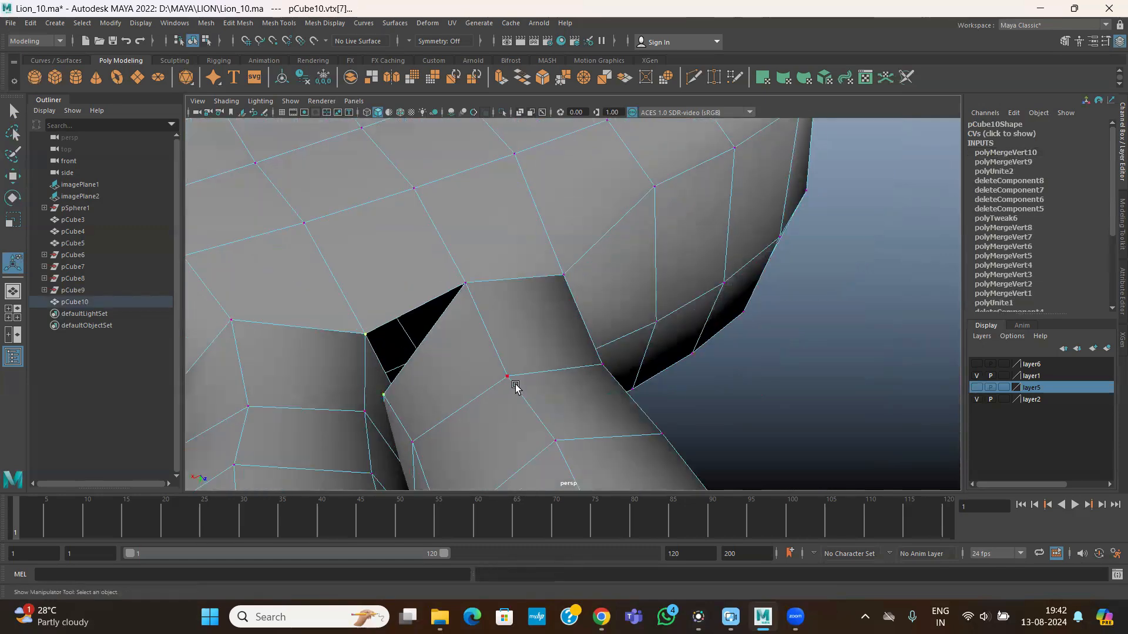
key(g)
- Merge the outer side vertex pair and the adjacent underside corner pair between the second toe and palm
alt+drag(537, 377, 511, 289)
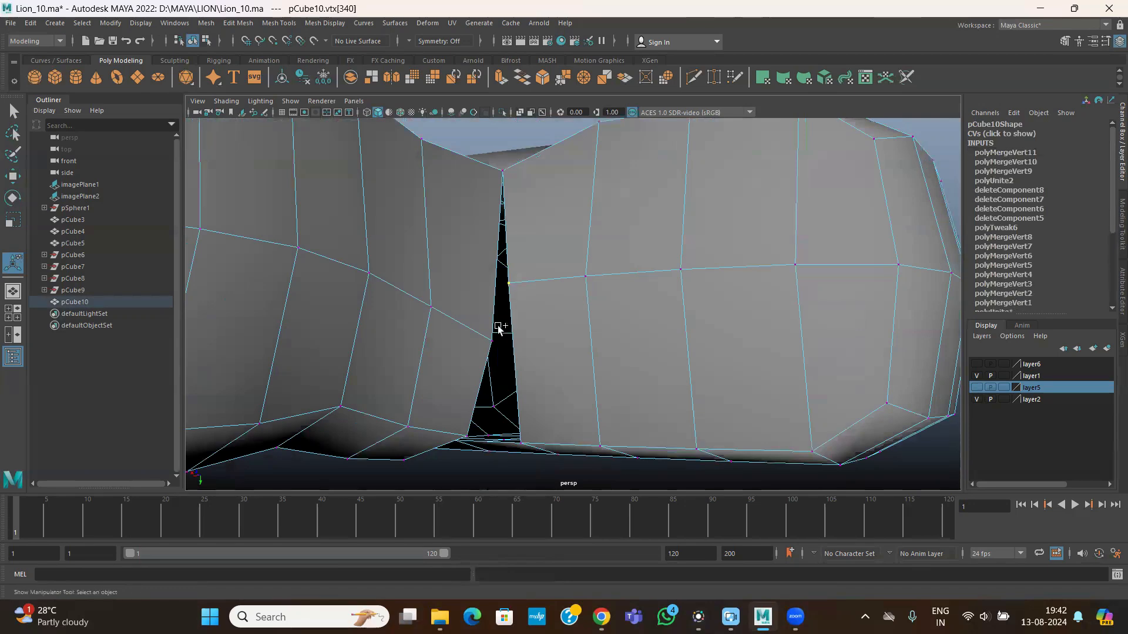
key(g)
alt+drag(540, 353, 486, 309)
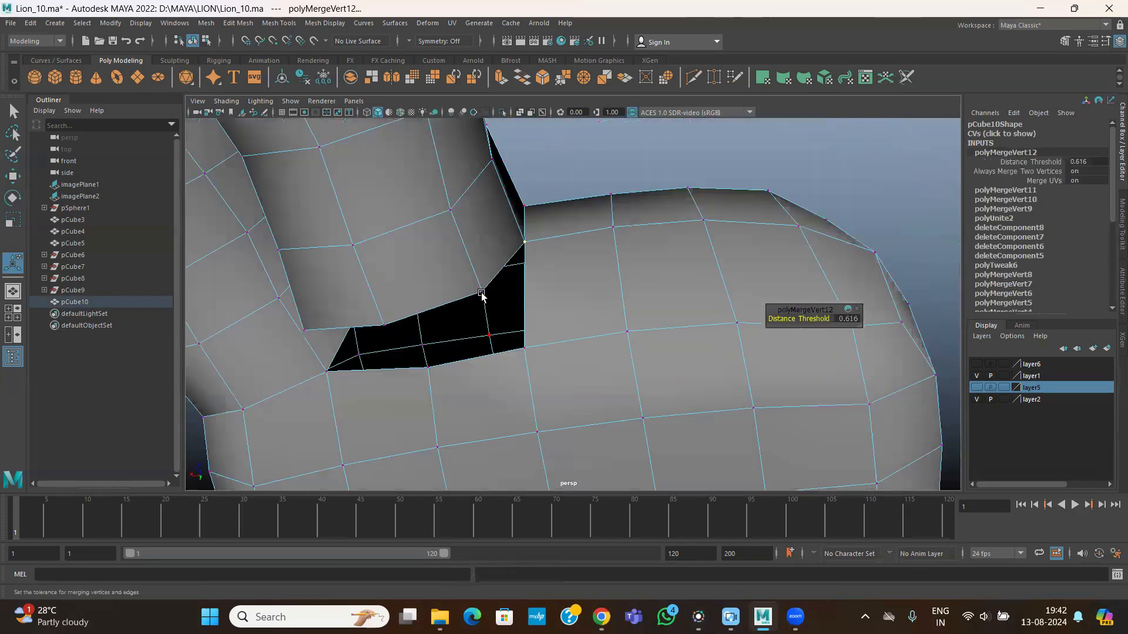
key(g)
- Merge the two remaining underside vertex pairs between the second toe's base and the palm
alt+drag(464, 349, 444, 207)
key(g)
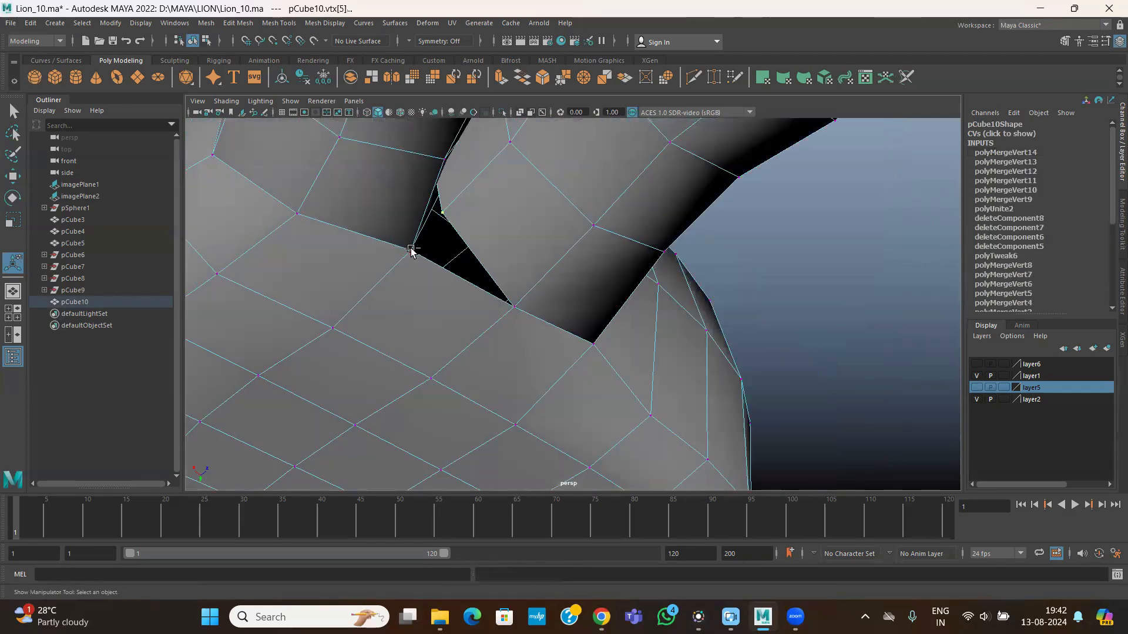
shift+click(411, 249)
key(g)
- Switch to wireframe display and merge the hidden inner side vertices between the second toe and palm
alt+drag(481, 326, 415, 300)
key(4)
scroll(485, 343, up, 3)
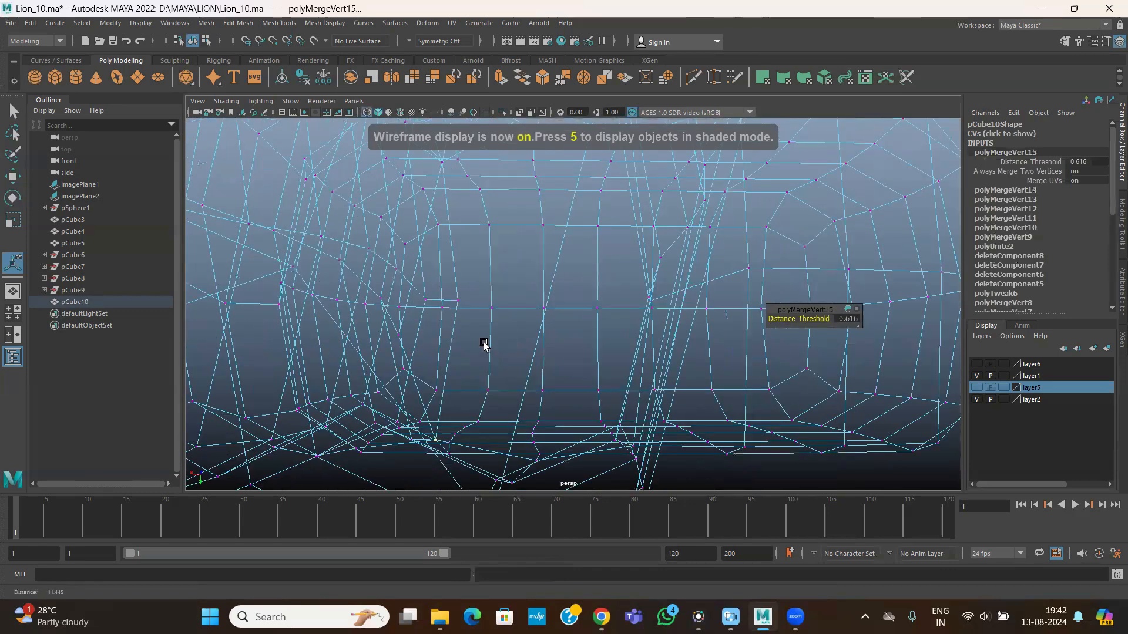
alt+drag(557, 337, 662, 264)
drag(740, 308, 738, 306)
key(g)
alt+drag(663, 320, 620, 327)
- Restore shaded display and delete the four palm faces next to the second toe for attaching the third toe
scroll(487, 342, down, 5)
mouse_move(487, 333)
alt+mouse_down()
mouse_move(513, 375)
mouse_move(590, 374)
alt+mouse_up()
key(5)
scroll(488, 334, up, 4)
alt+drag(568, 327, 611, 318)
alt+middle_drag(611, 317, 565, 317)
alt+drag(564, 317, 527, 272)
right_drag(527, 272, 539, 285)
click(539, 286)
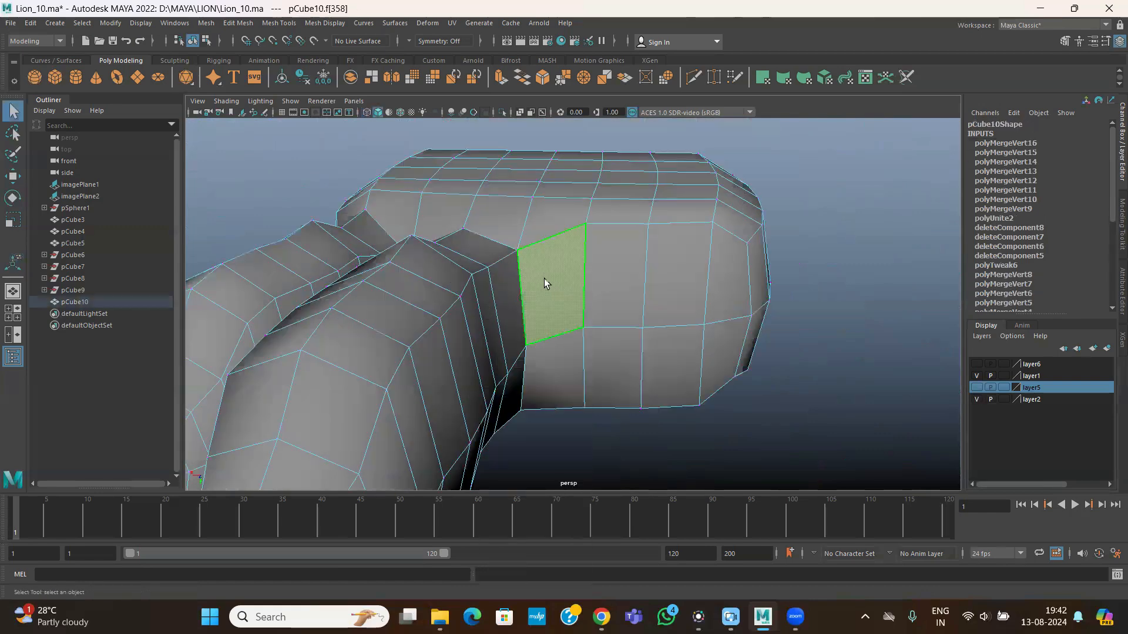
key(Delete)
click(593, 277)
key(Delete)
click(604, 346)
key(Delete)
key(Delete)
- Return to object mode, show layer6, and combine the third toe with the palm mesh
right_drag(529, 180, 587, 162)
click(977, 365)
alt+drag(822, 358, 518, 292)
shift+click(518, 292)
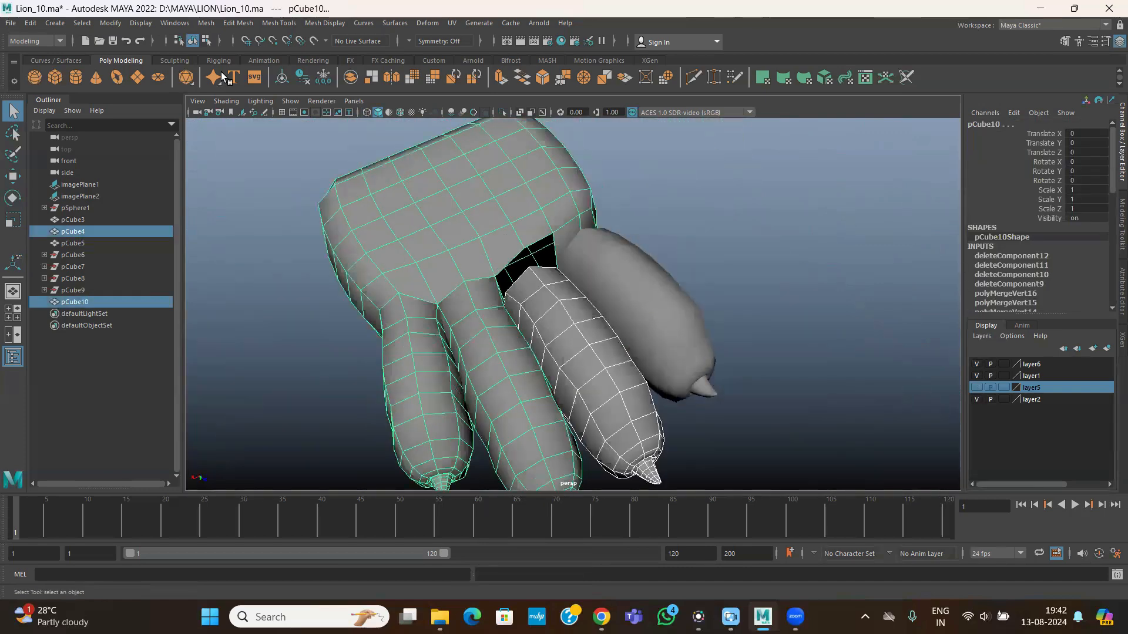
click(204, 23)
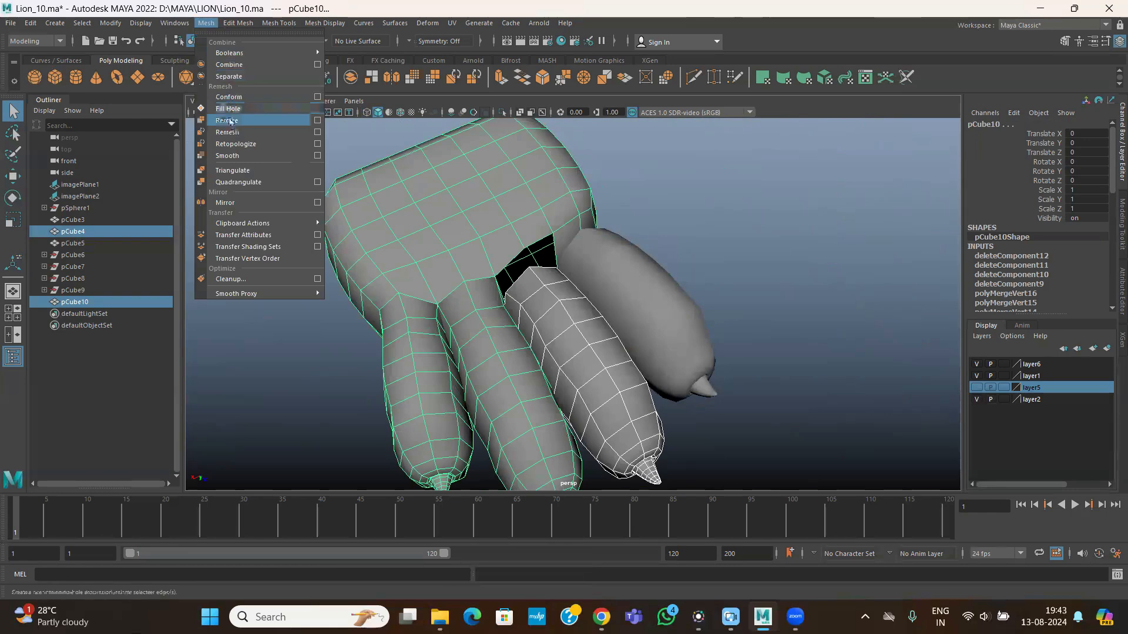
click(228, 65)
- Place the last separate toe on a new display layer and hide that layer
alt+drag(509, 232, 514, 235)
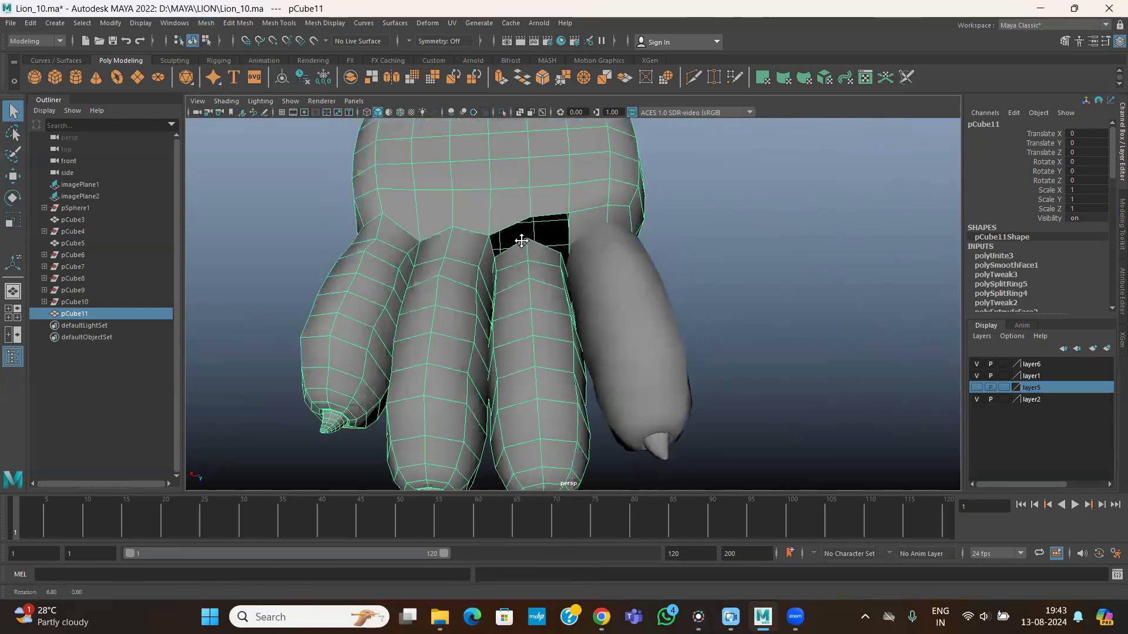
alt+right_drag(514, 234, 608, 320)
click(608, 320)
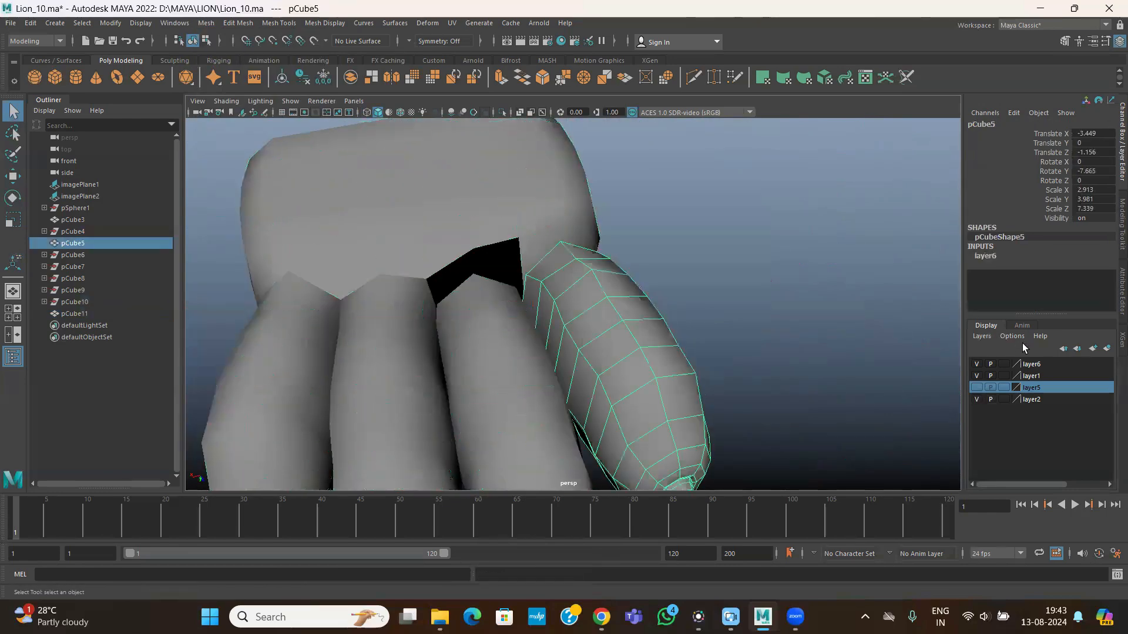
click(1107, 349)
click(977, 365)
- Merge the middle upper vertex of the third toe's base with the facing vertex of the palm opening
alt+drag(577, 322, 511, 294)
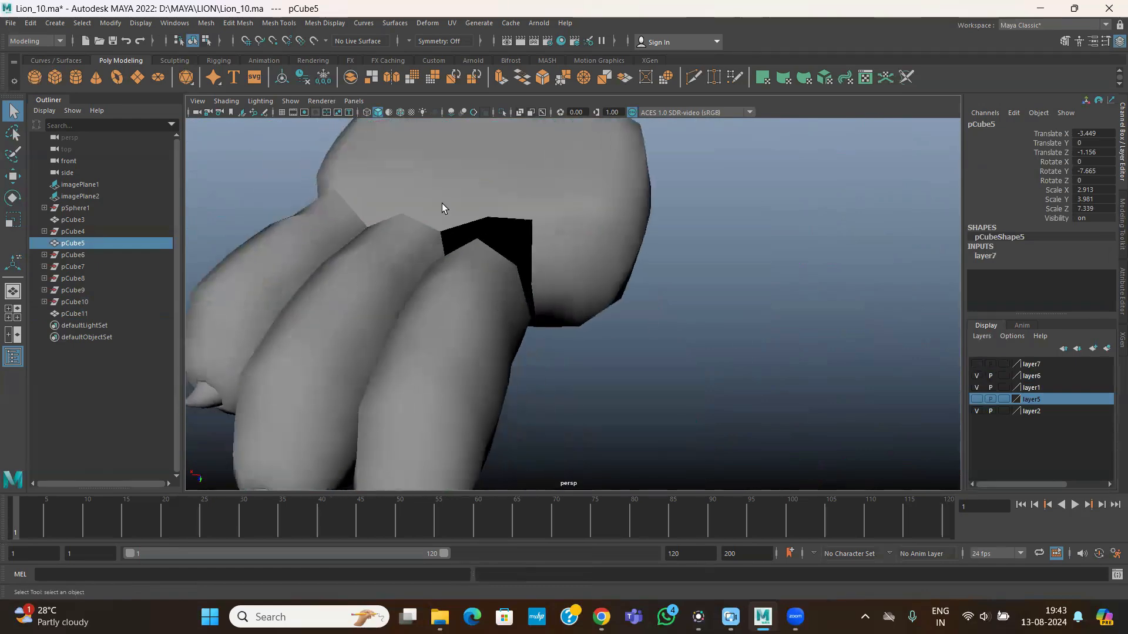
click(442, 204)
alt+middle_drag(536, 251, 545, 276)
alt+drag(546, 281, 488, 273)
key(F9)
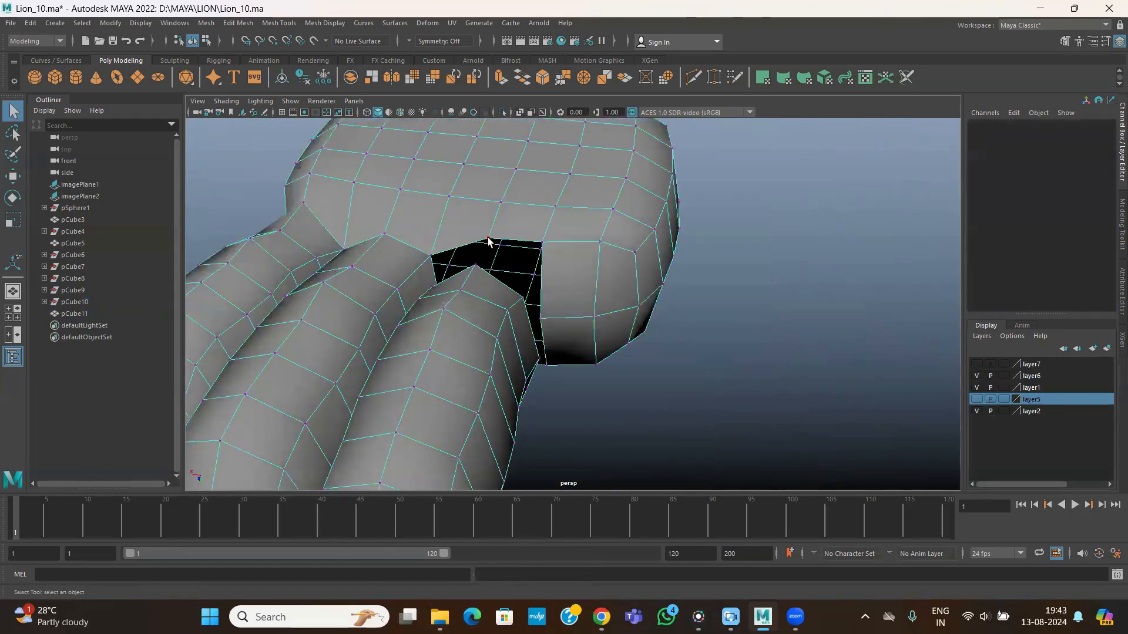
click(476, 267)
click(238, 23)
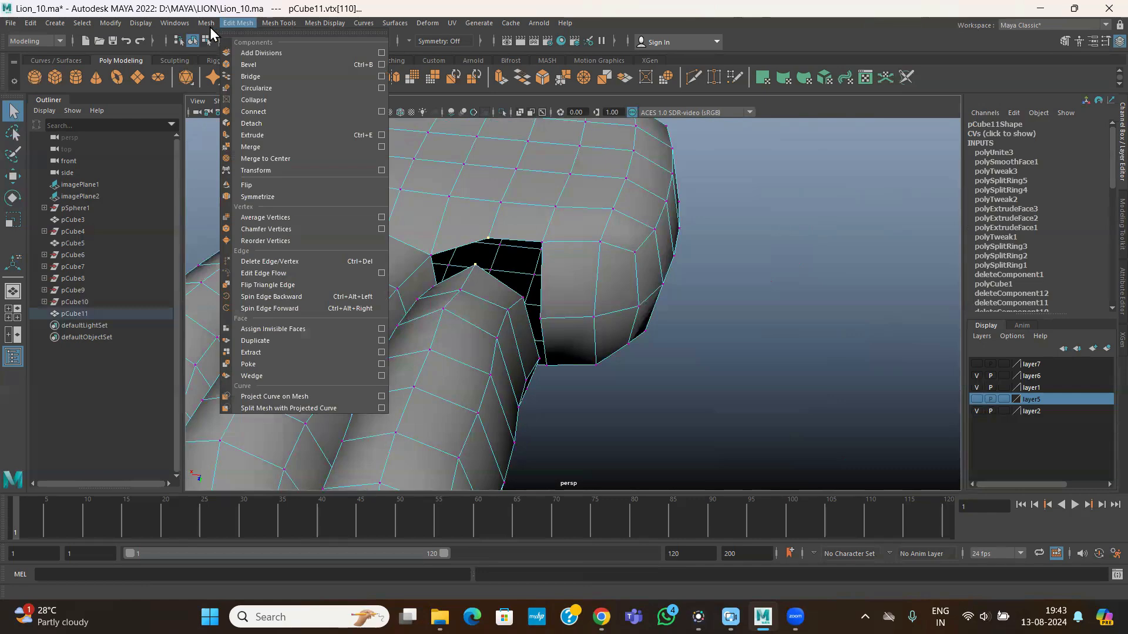
click(259, 145)
- Merge the two corner vertex pairs along the upper edge of the gap at the third toe
scroll(551, 233, up, 2)
click(534, 224)
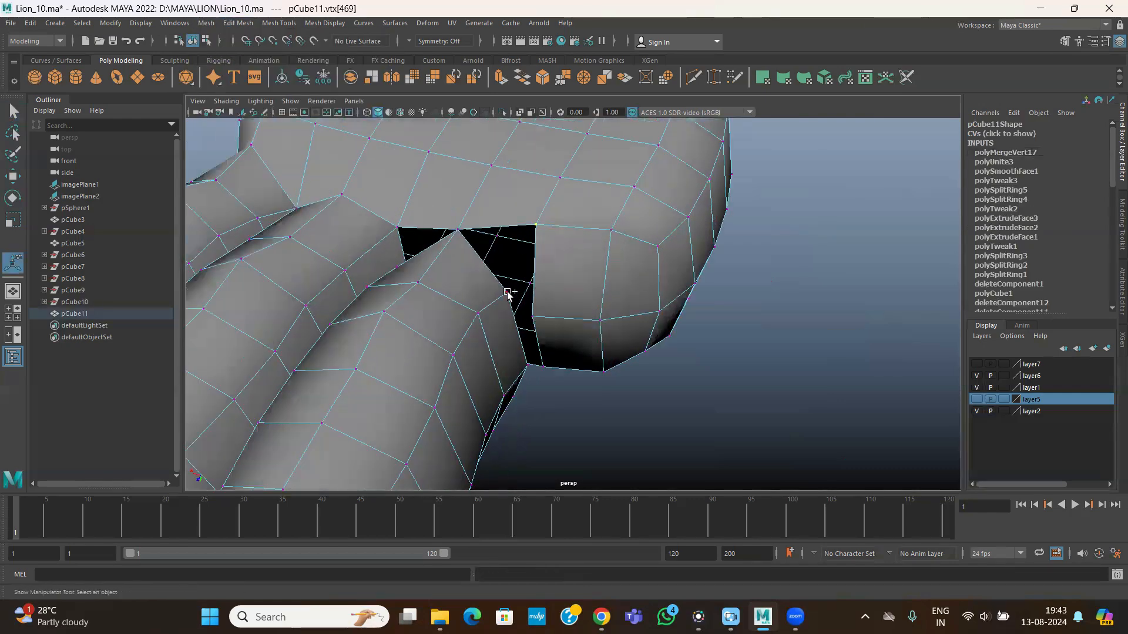
key(g)
alt+drag(427, 249, 451, 307)
alt+middle_drag(450, 307, 519, 276)
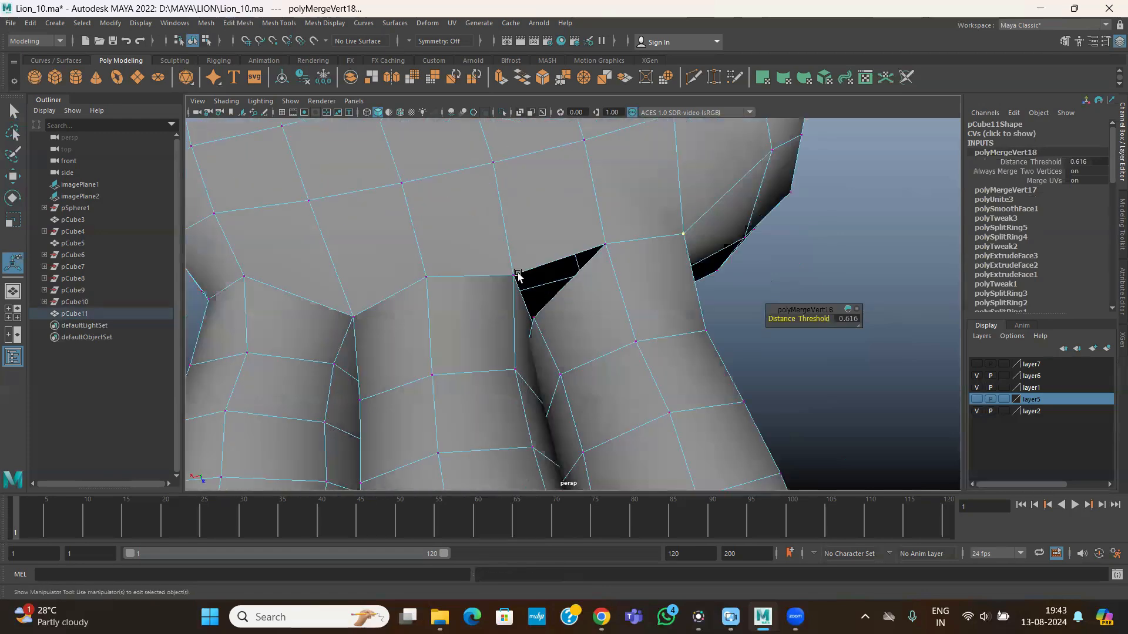
click(514, 275)
key(g)
- Merge the facing vertex pairs down the outer side and at the lower outer corner of the gap between the third toe and palm
alt+drag(632, 338, 555, 249)
click(592, 237)
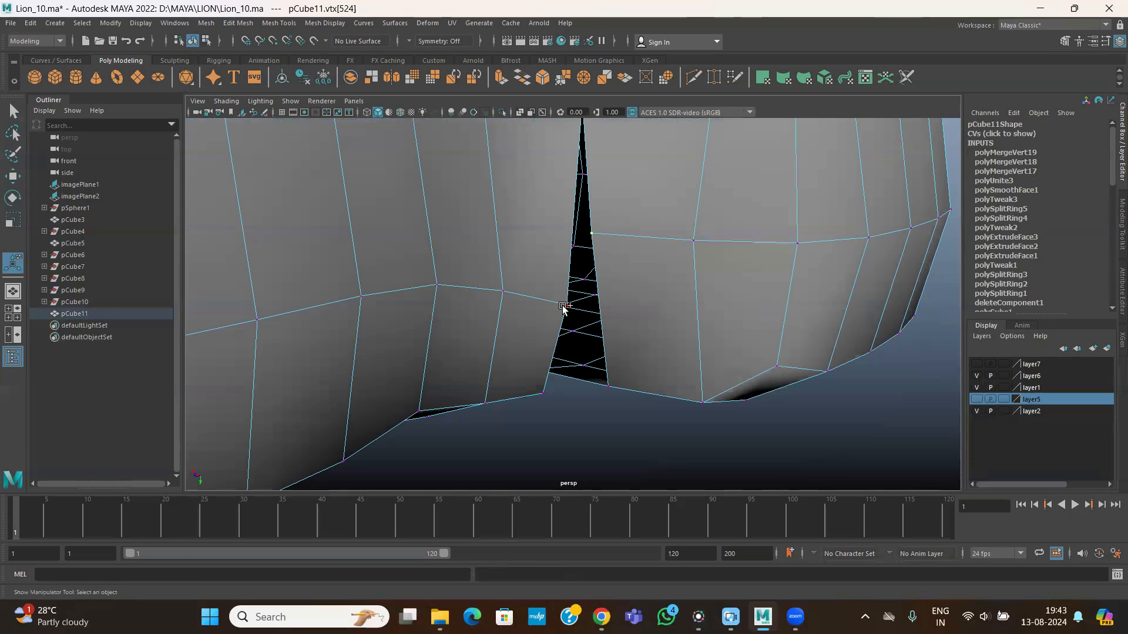
key(g)
alt+drag(609, 336, 541, 300)
click(611, 347)
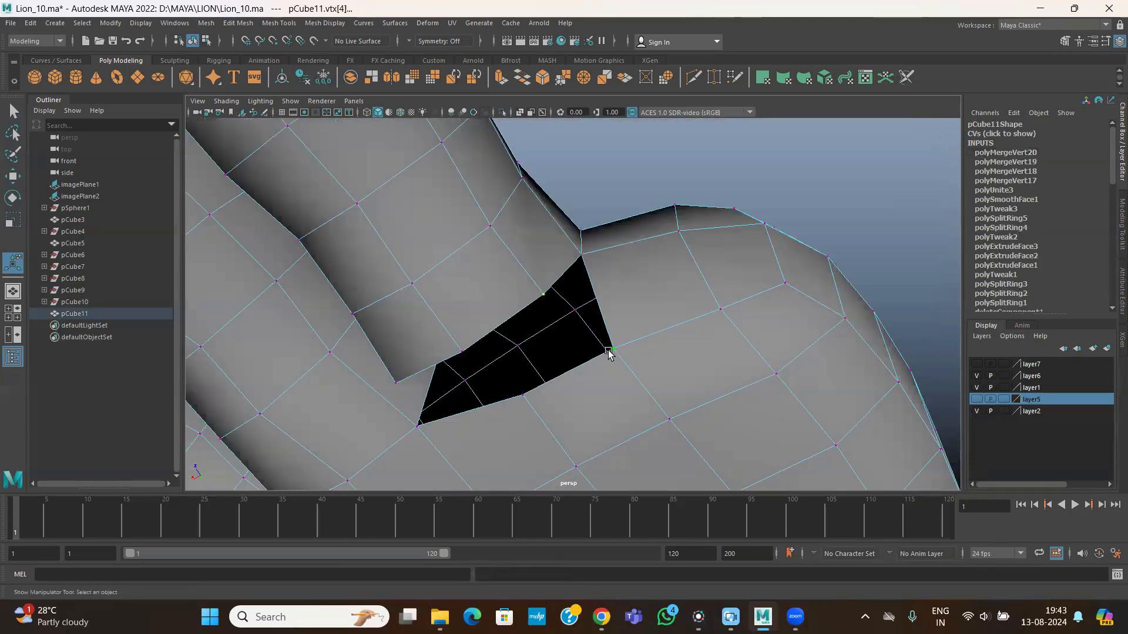
key(g)
- Merge the remaining facing vertex pairs along the underside of the gap between the third toe and palm
alt+drag(504, 361, 498, 234)
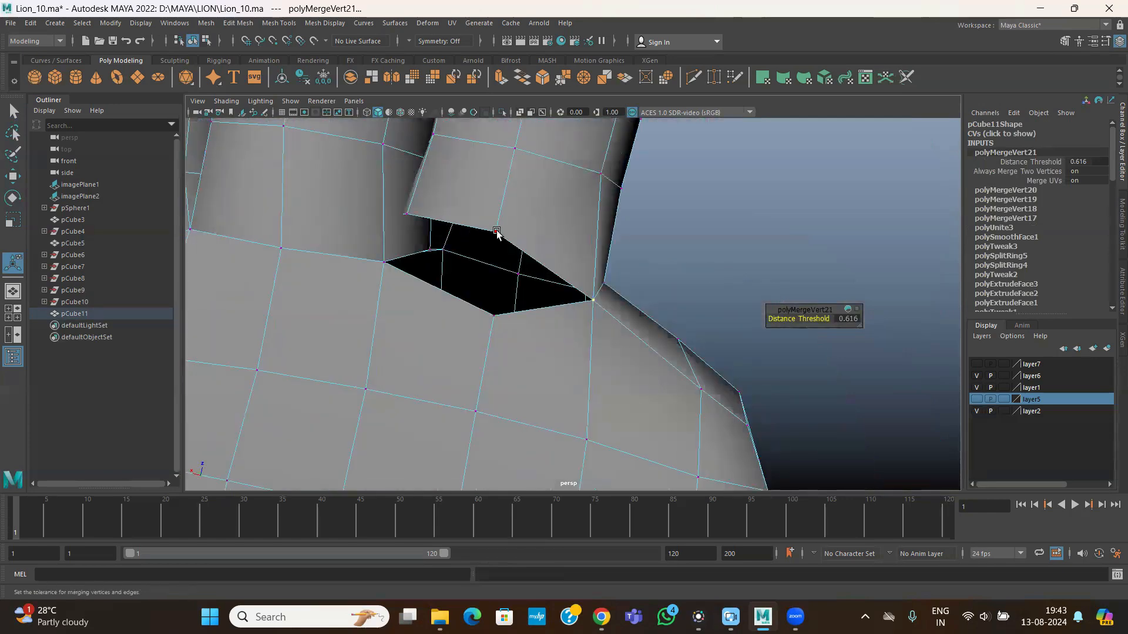
shift+click(496, 316)
key(g)
alt+drag(455, 274, 531, 245)
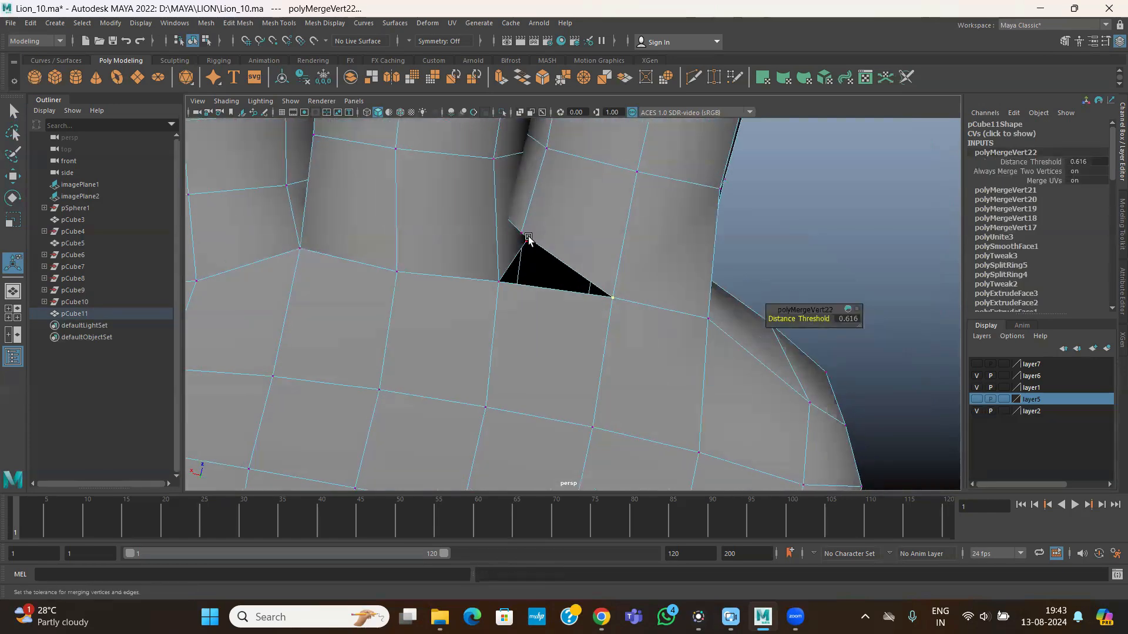
key(g)
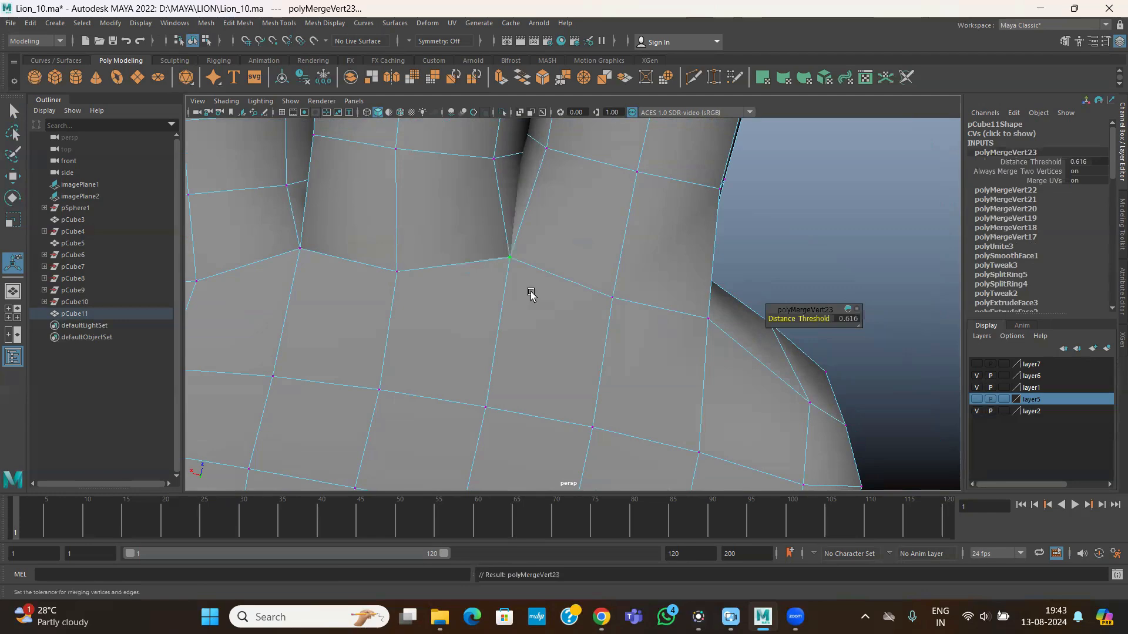
- Merge the last inner vertex pair of the third toe and palm in wireframe, and return to shaded object mode
key(4)
mouse_move(531, 292)
alt+mouse_down()
mouse_move(557, 282)
mouse_move(540, 286)
mouse_move(589, 312)
mouse_move(519, 292)
alt+mouse_up()
shift+click(567, 280)
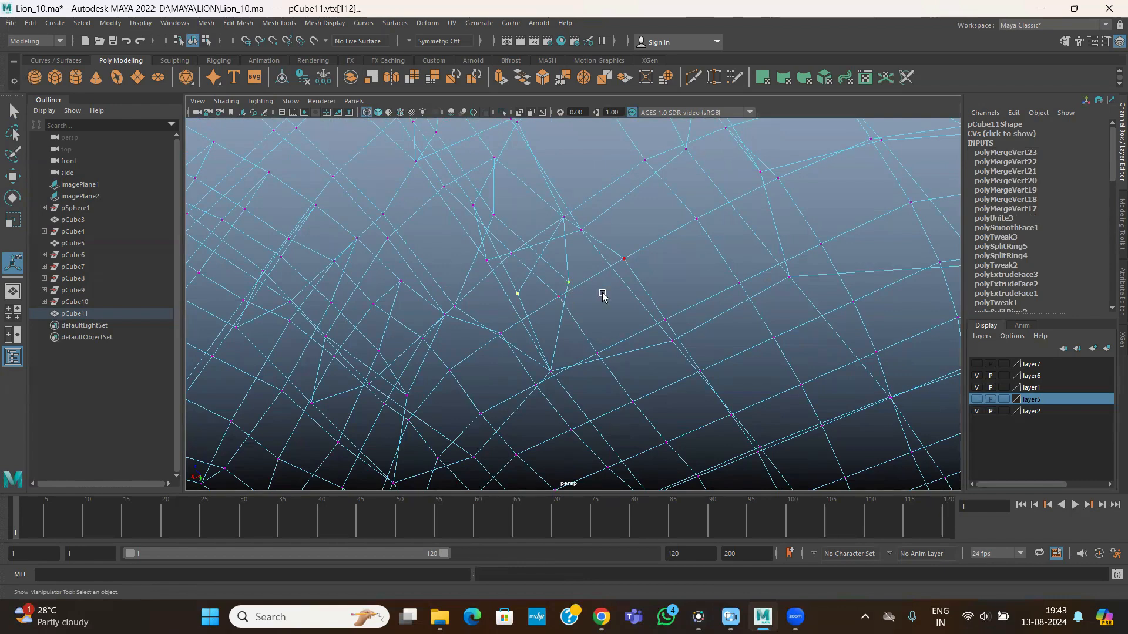
key(g)
scroll(511, 307, down, 8)
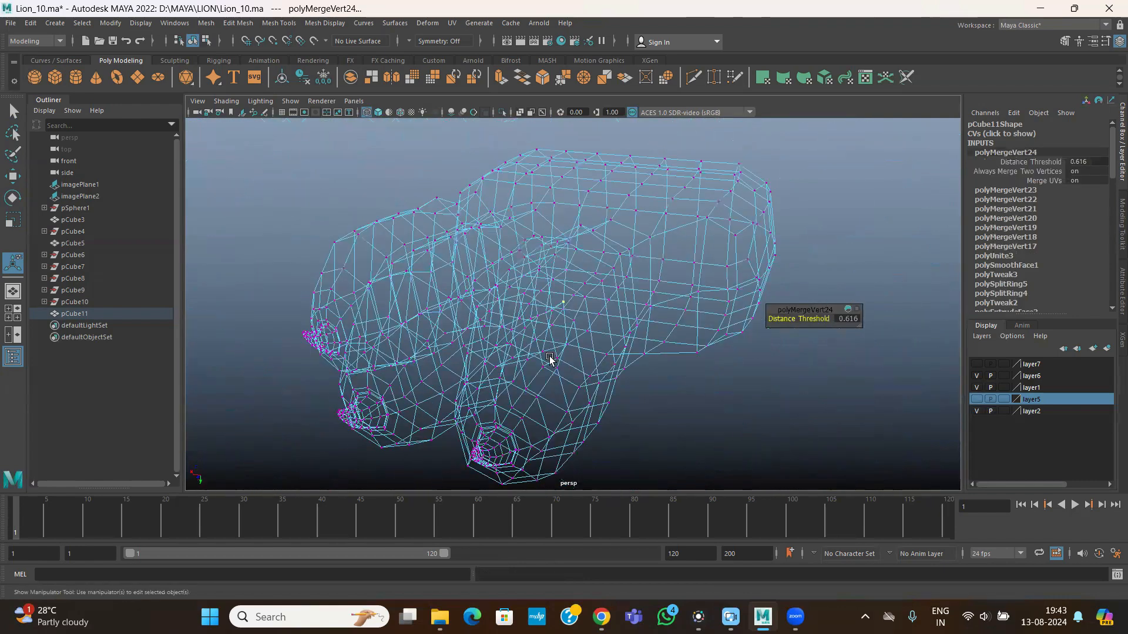
scroll(550, 360, up, 5)
key(5)
right_drag(612, 285, 670, 232)
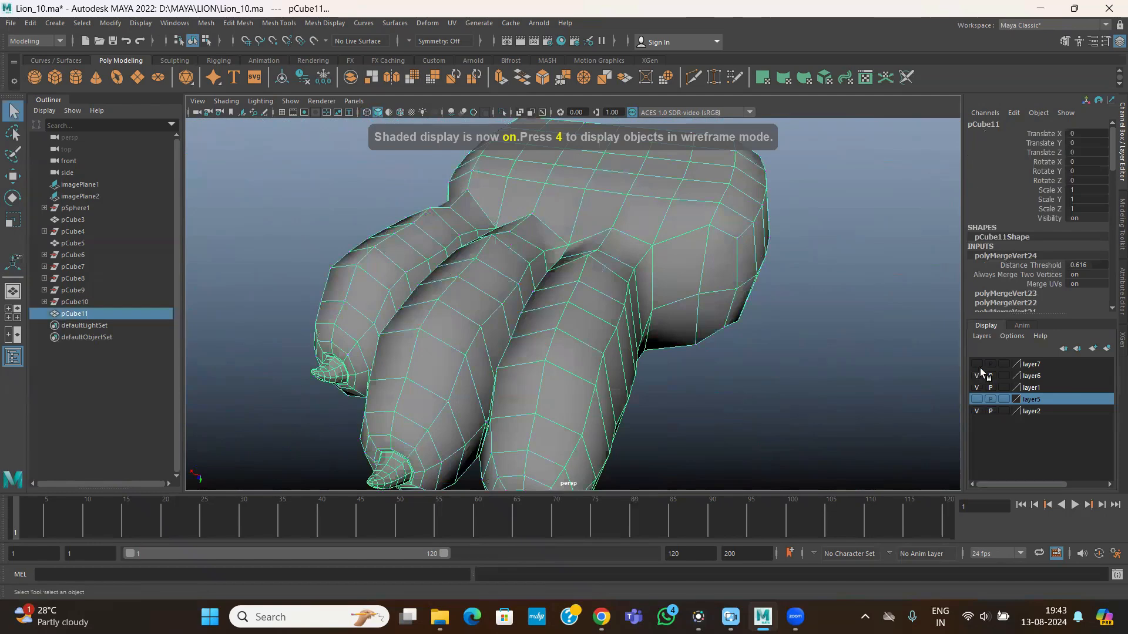
- Show layer7, duplicate the last toe, and move the copy along X to about 15.76, clear of the paw
click(976, 367)
scroll(649, 314, down, 6)
mouse_move(650, 315)
alt+mouse_down()
mouse_move(624, 325)
mouse_move(662, 327)
alt+mouse_up()
click(662, 327)
click(12, 178)
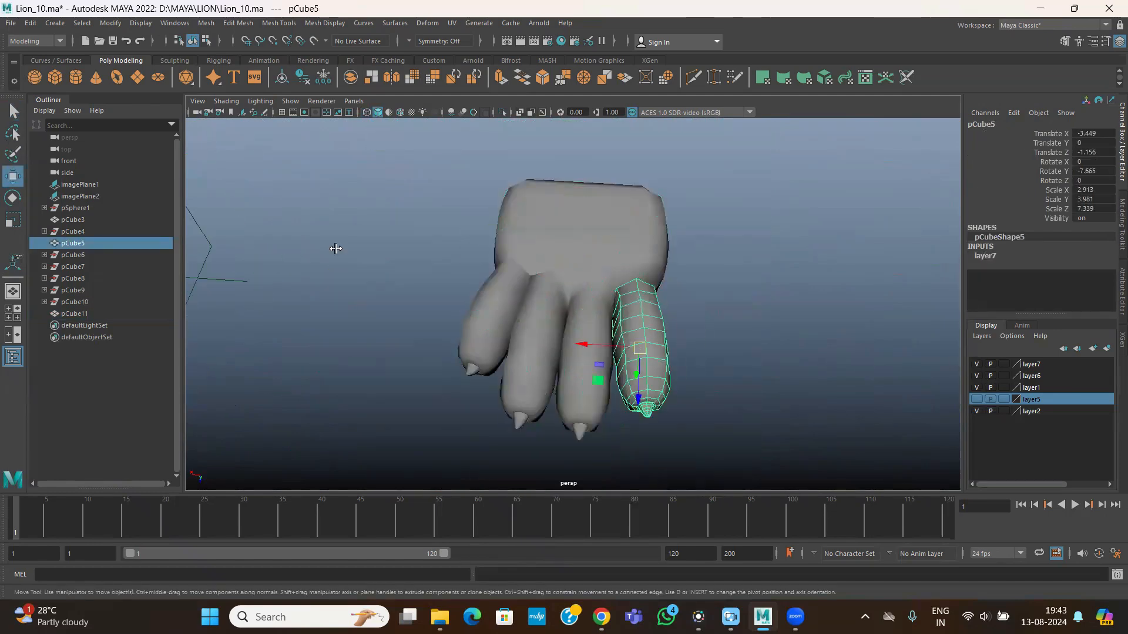
key(ctrl+d)
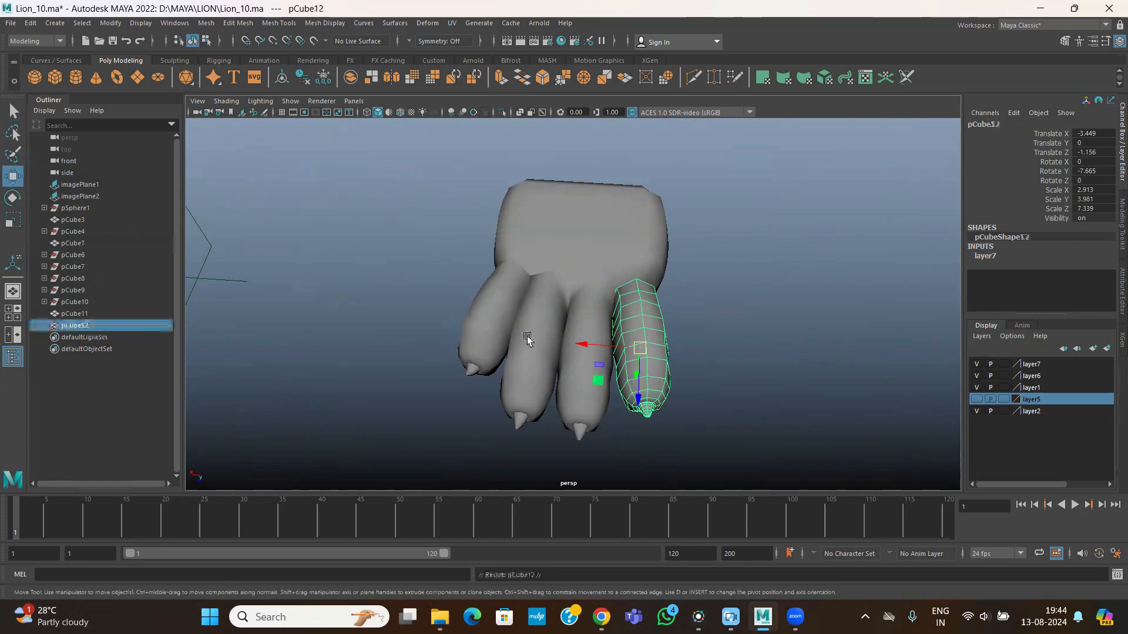
drag(621, 351, 352, 332)
alt+drag(576, 327, 608, 316)
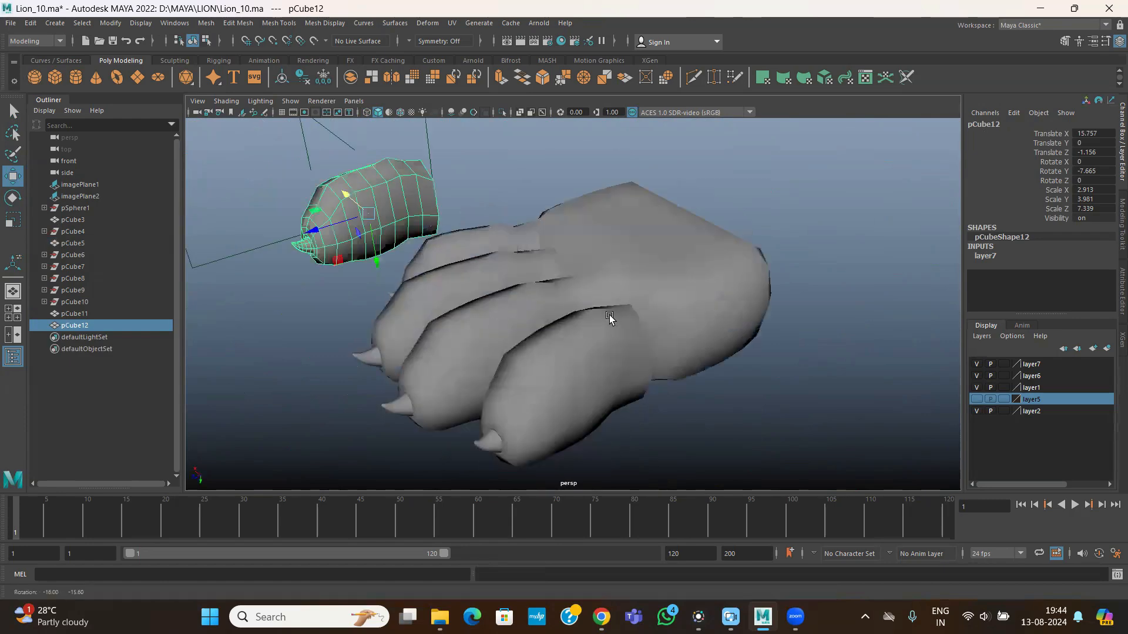
- Delete the two upper faces of the palm mesh that face the base of the last toe
click(646, 329)
shift+click(599, 340)
alt+drag(672, 343, 559, 316)
scroll(605, 351, up, 2)
scroll(605, 351, up, 1)
alt+drag(605, 351, 607, 366)
right_drag(652, 327, 653, 365)
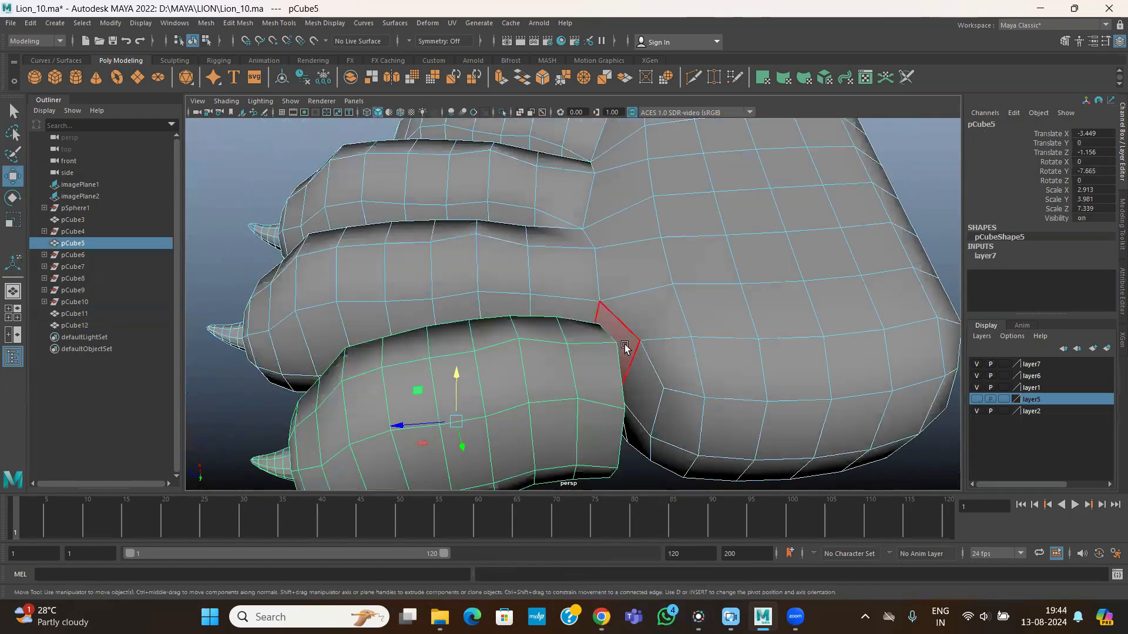
click(626, 347)
shift+click(646, 372)
key(Delete)
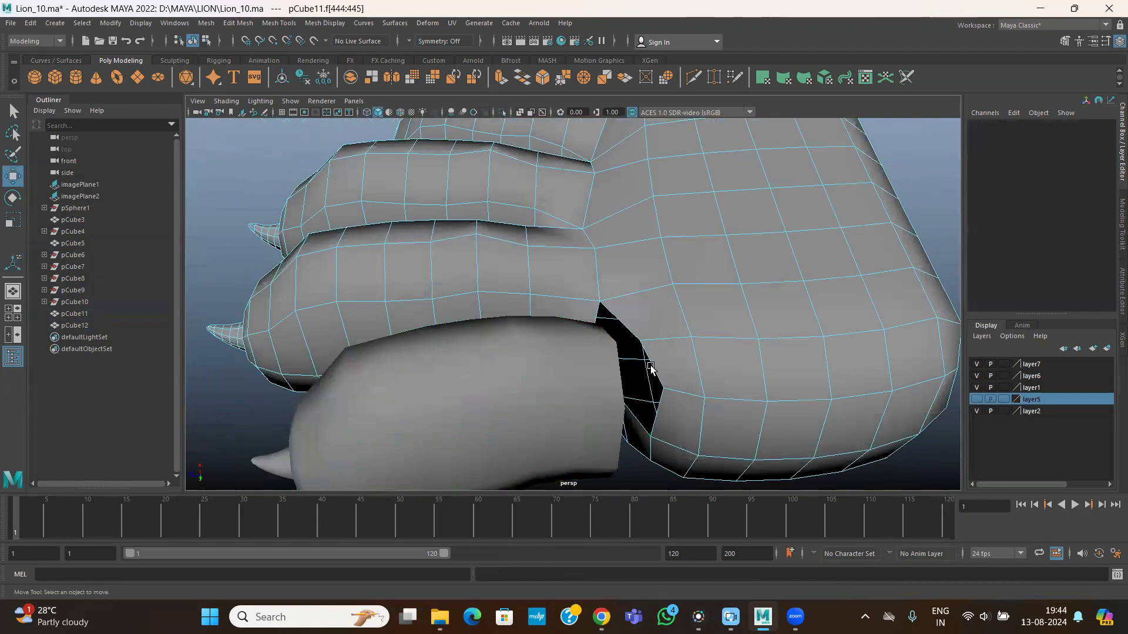
- Delete the two lower palm faces behind the last toe to complete the opening for its base
alt+drag(685, 372, 643, 310)
click(622, 351)
shift+click(611, 367)
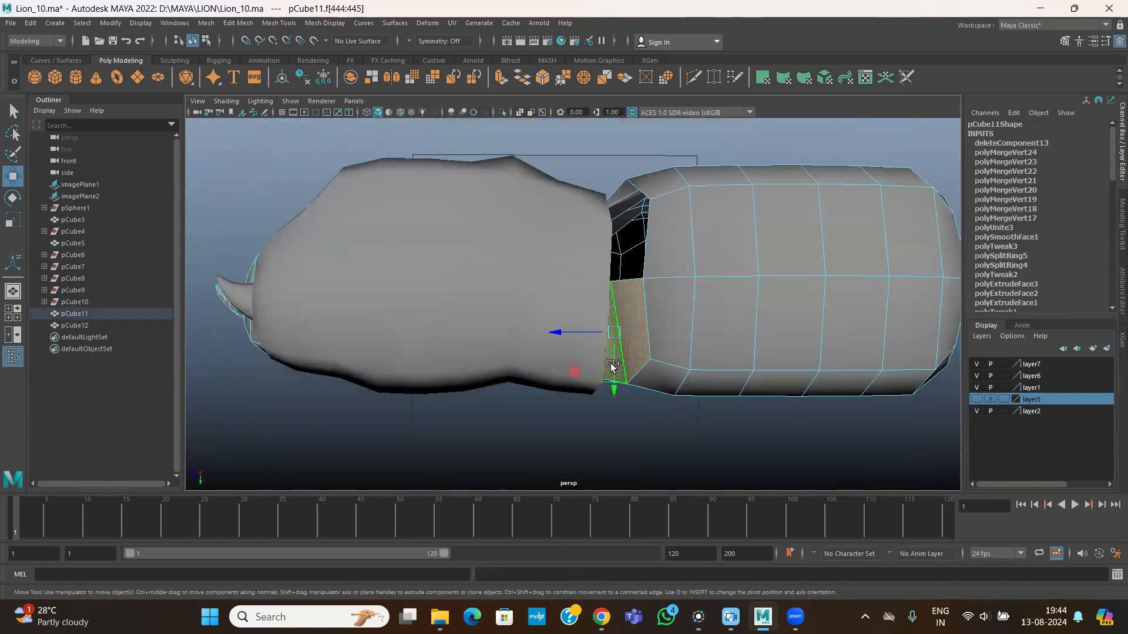
key(Delete)
alt+right_drag(672, 346, 526, 312)
alt+drag(526, 312, 599, 373)
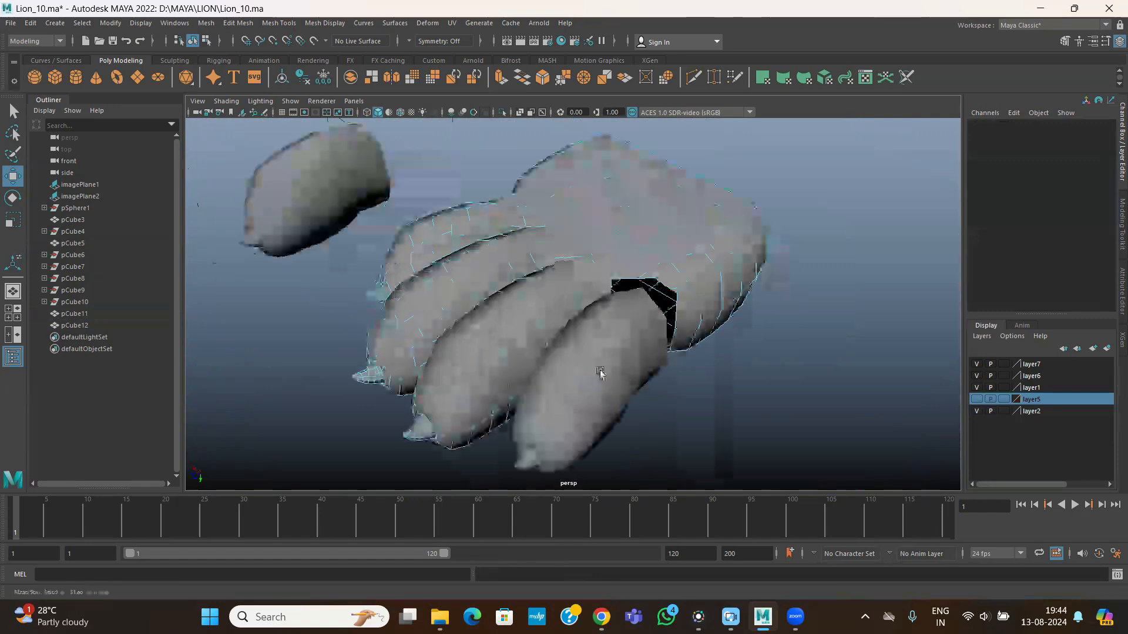
- Return to object mode and combine the last toe with the palm mesh
scroll(650, 333, up, 2)
right_drag(596, 247, 635, 213)
shift+click(681, 323)
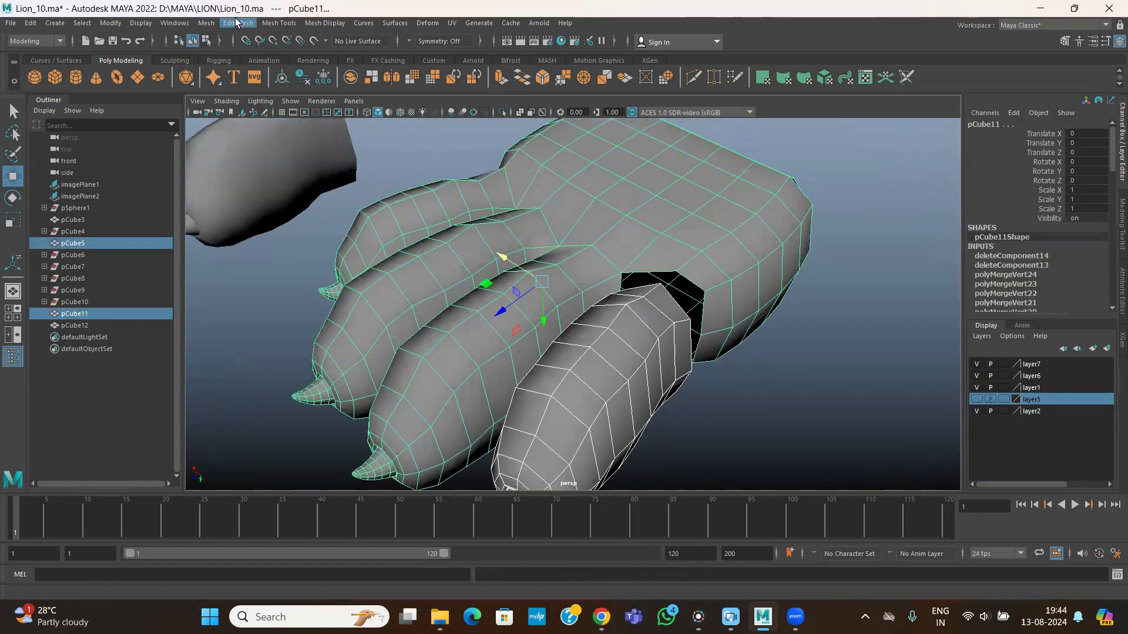
click(206, 23)
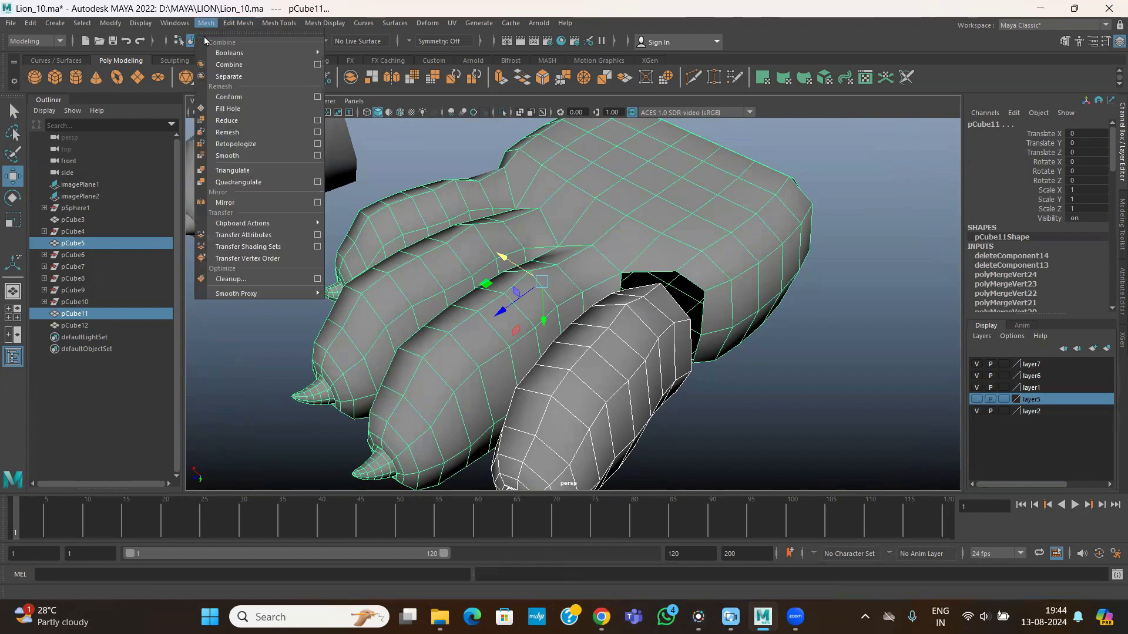
click(225, 48)
- Merge the middle upper vertex of the last toe's base with the facing vertex of the palm opening
right_drag(586, 241, 558, 232)
scroll(623, 320, up, 3)
click(654, 309)
shift+click(654, 309)
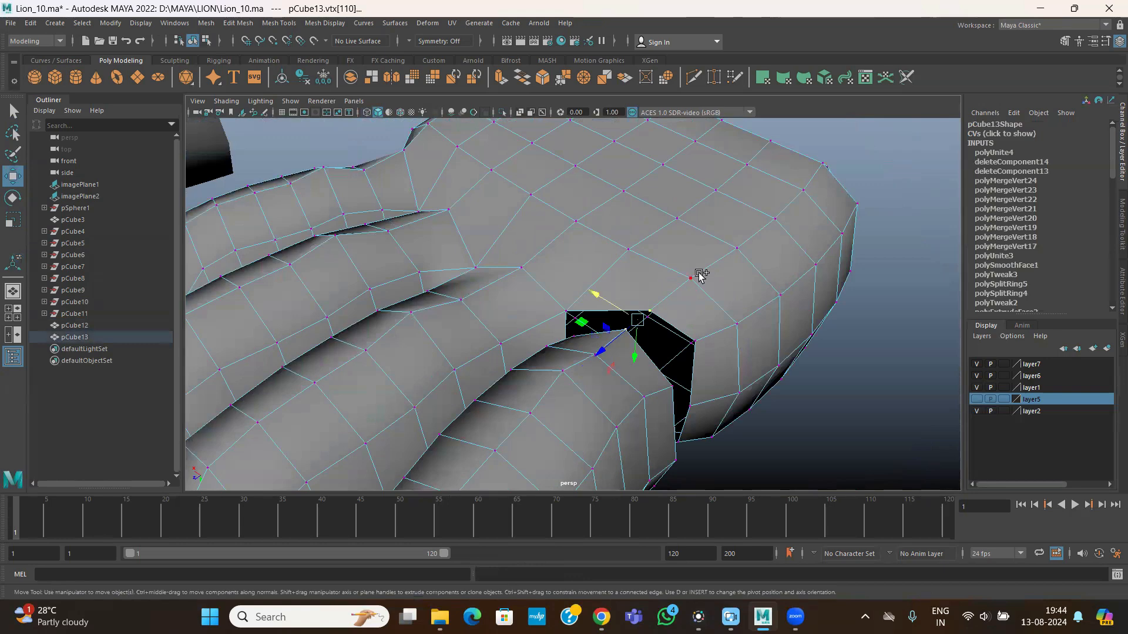
click(238, 23)
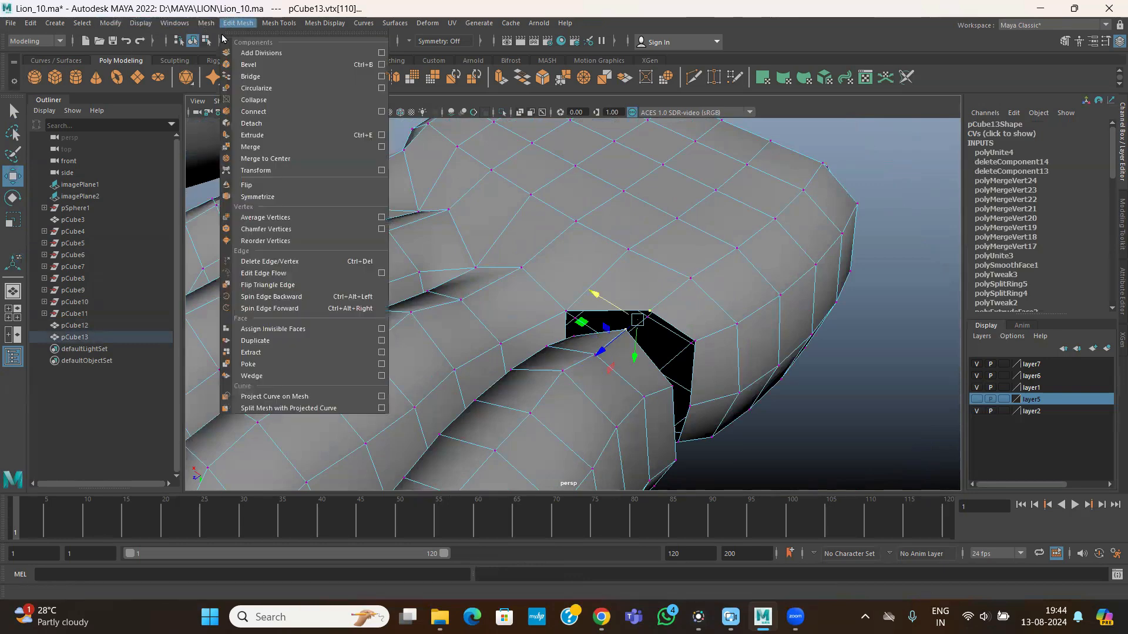
click(256, 147)
- Merge the inner and outer corner vertex pairs along the upper edge of the gap at the last toe
alt+middle_drag(577, 314, 567, 309)
scroll(593, 329, up, 1)
mouse_move(598, 331)
alt+mouse_down()
mouse_move(647, 335)
mouse_move(559, 311)
mouse_move(612, 320)
alt+mouse_up()
click(594, 319)
key(g)
click(624, 342)
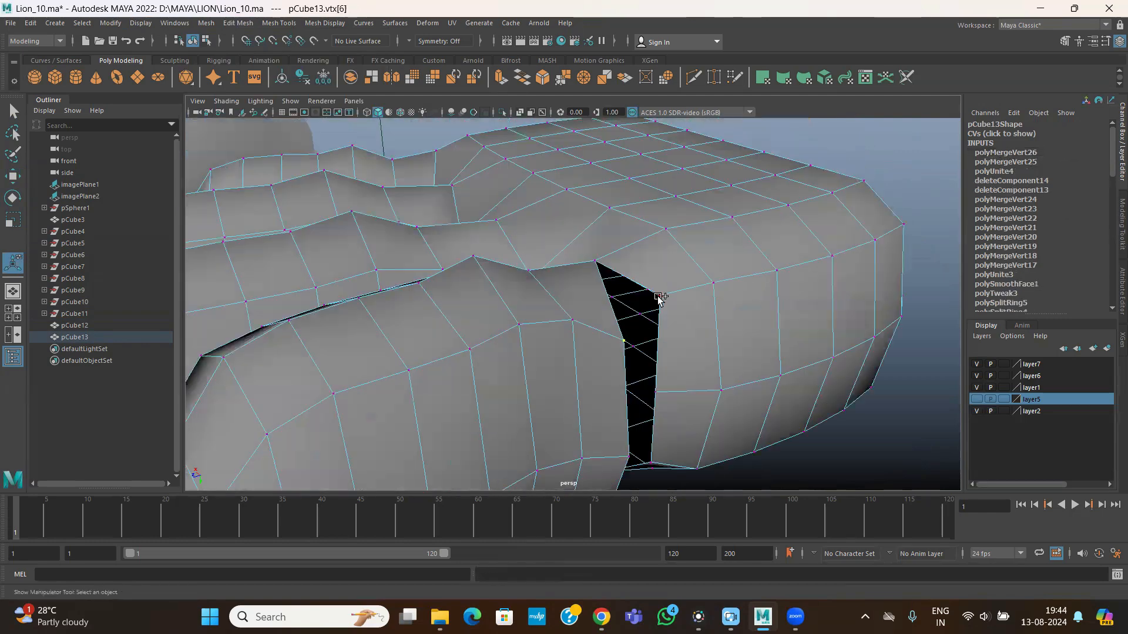
key(g)
- Merge the facing vertex pairs down the outer side and along the underside of the gap at the last toe
alt+drag(667, 365, 611, 297)
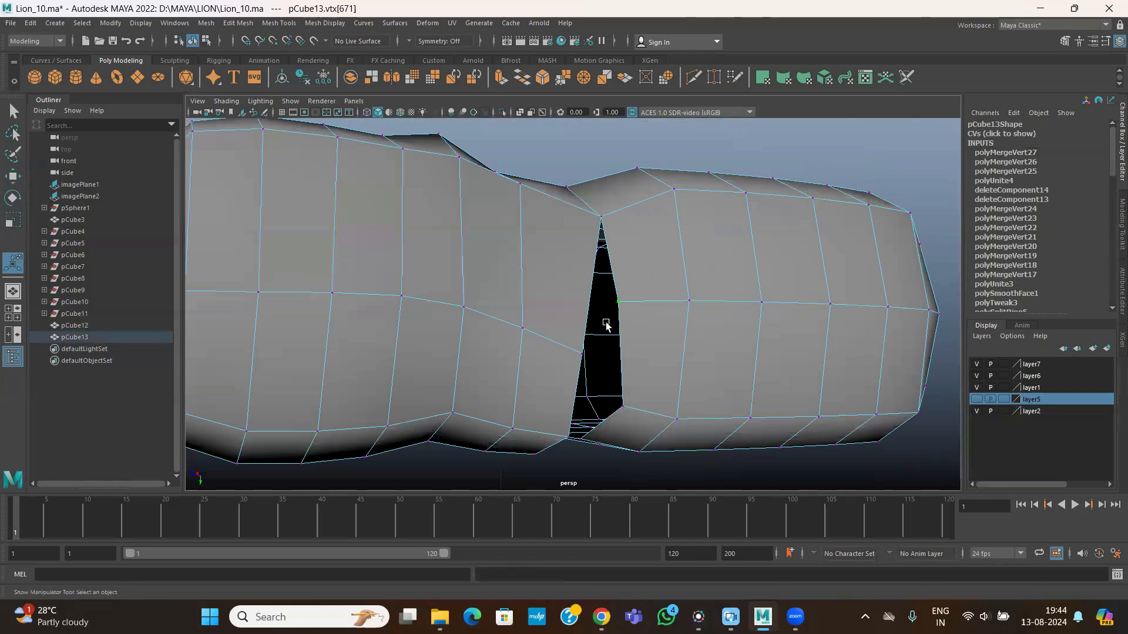
key(g)
alt+drag(588, 359, 636, 259)
shift+click(615, 260)
key(g)
click(564, 318)
shift+click(609, 319)
key(g)
- Merge the remaining inner vertex pairs of the last toe and palm, using wireframe, and return to shaded object mode
mouse_move(609, 319)
alt+mouse_down()
mouse_move(544, 322)
mouse_move(566, 287)
mouse_move(624, 284)
mouse_move(632, 303)
mouse_move(650, 287)
mouse_move(637, 229)
mouse_move(676, 255)
alt+mouse_up()
key(g)
key(4)
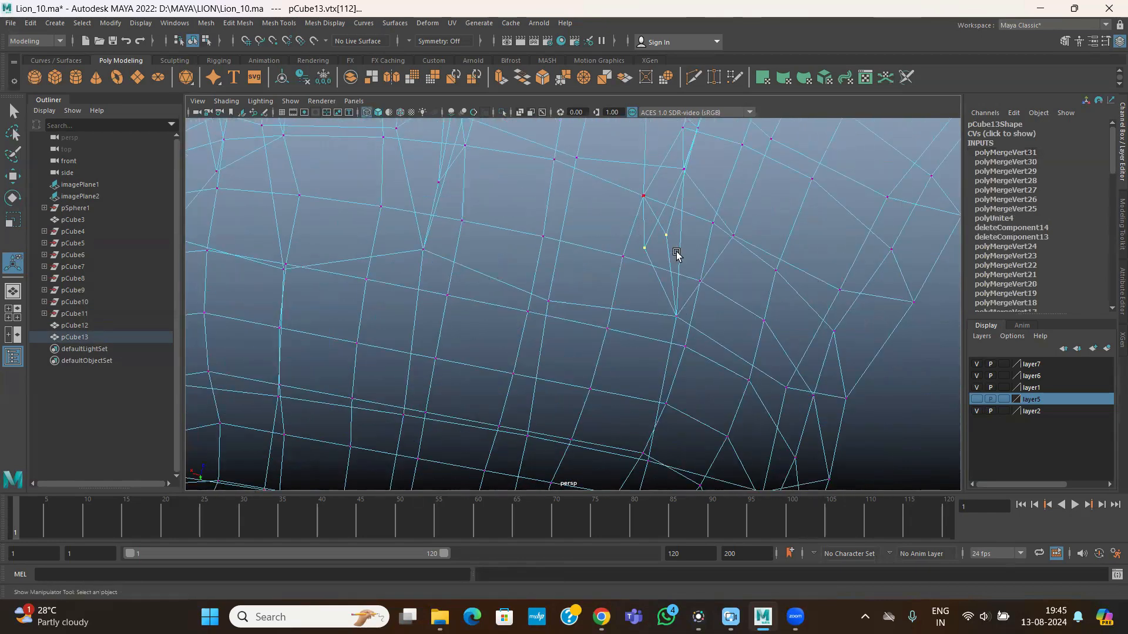
key(g)
alt+right_drag(715, 323, 516, 322)
mouse_move(516, 322)
alt+mouse_down()
mouse_move(423, 347)
mouse_move(421, 393)
mouse_move(603, 364)
mouse_move(621, 269)
mouse_move(573, 276)
mouse_move(546, 370)
mouse_move(511, 379)
mouse_move(533, 267)
alt+mouse_up()
key(5)
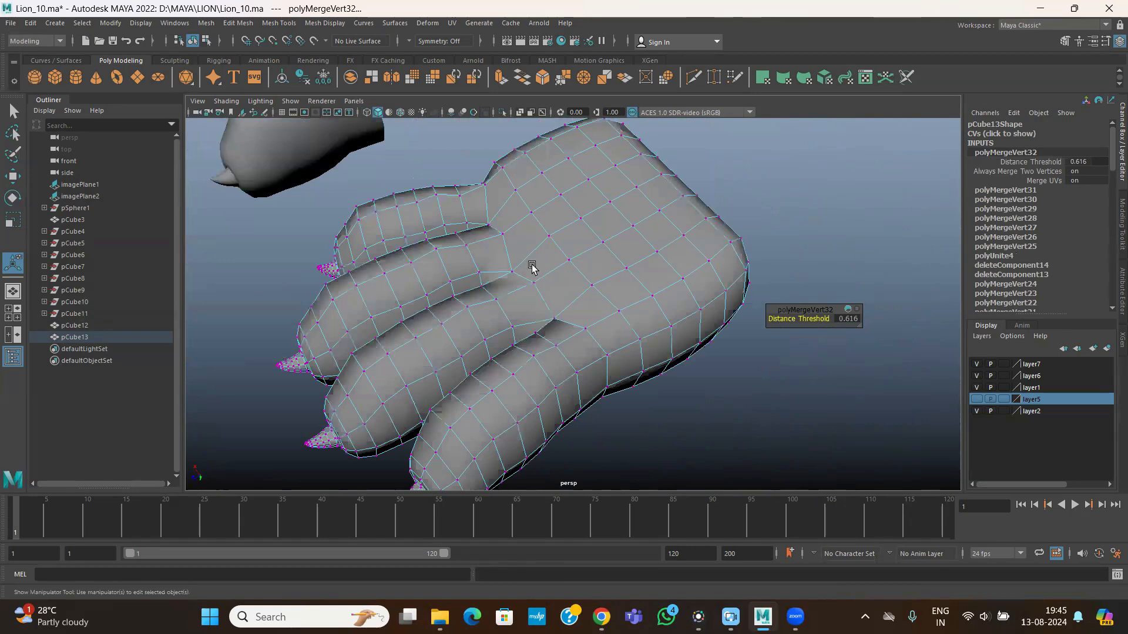
right_drag(533, 268, 593, 249)
mouse_move(593, 249)
alt+mouse_down()
mouse_move(529, 277)
mouse_move(435, 256)
mouse_move(614, 292)
mouse_move(569, 365)
mouse_move(660, 337)
mouse_move(445, 286)
alt+mouse_up()
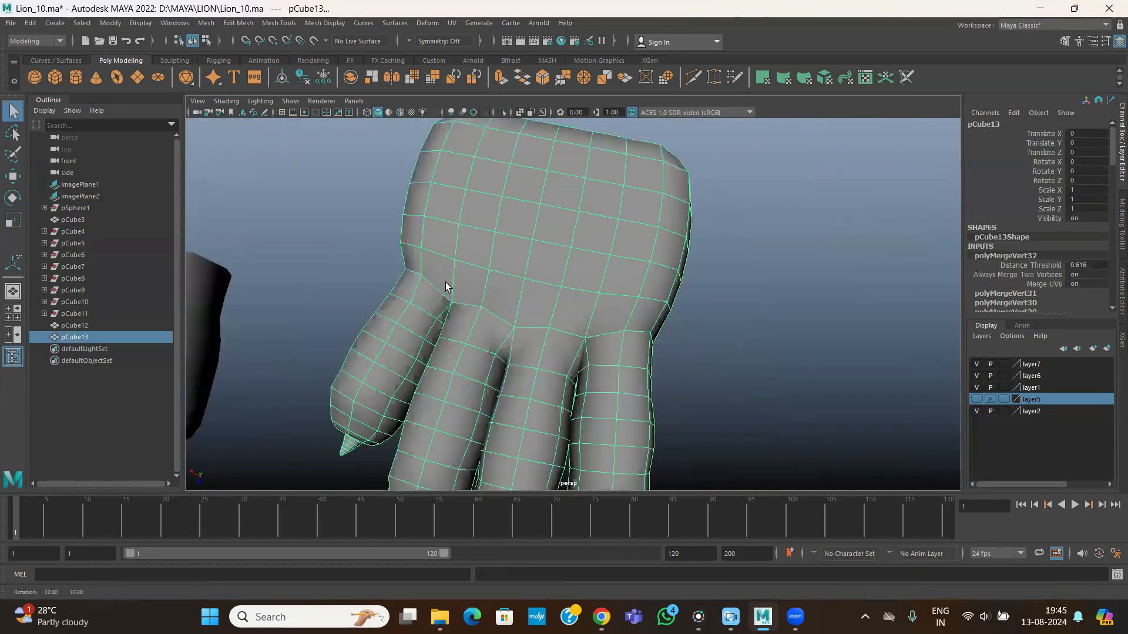
- Switch to Chrome to check the lion paw reference images, and return to Maya
mouse_move(602, 617)
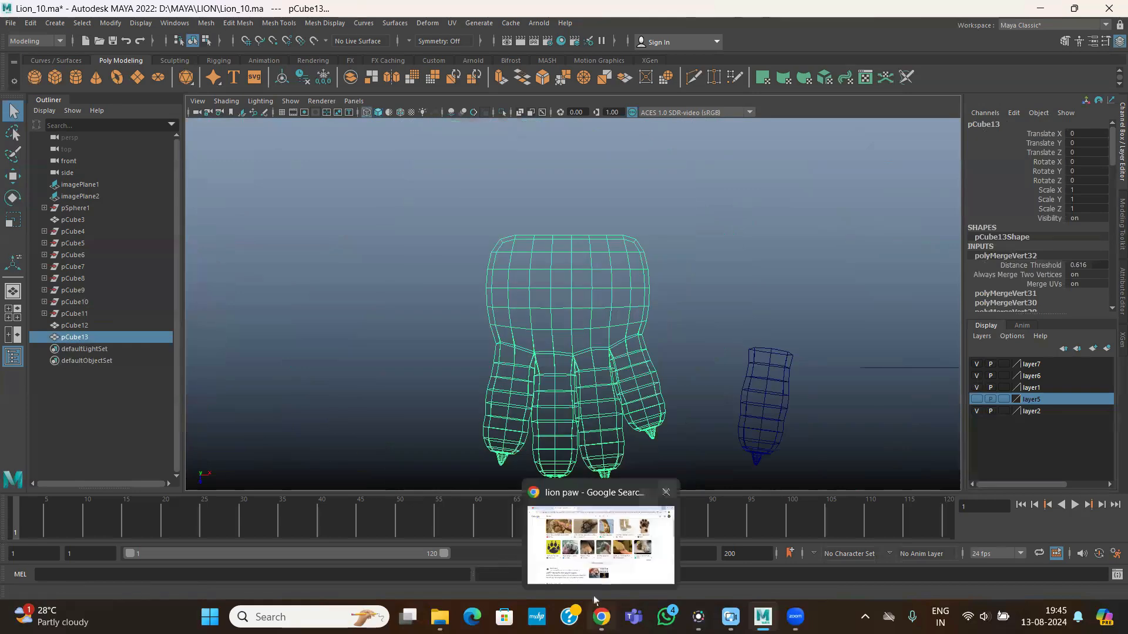
click(601, 535)
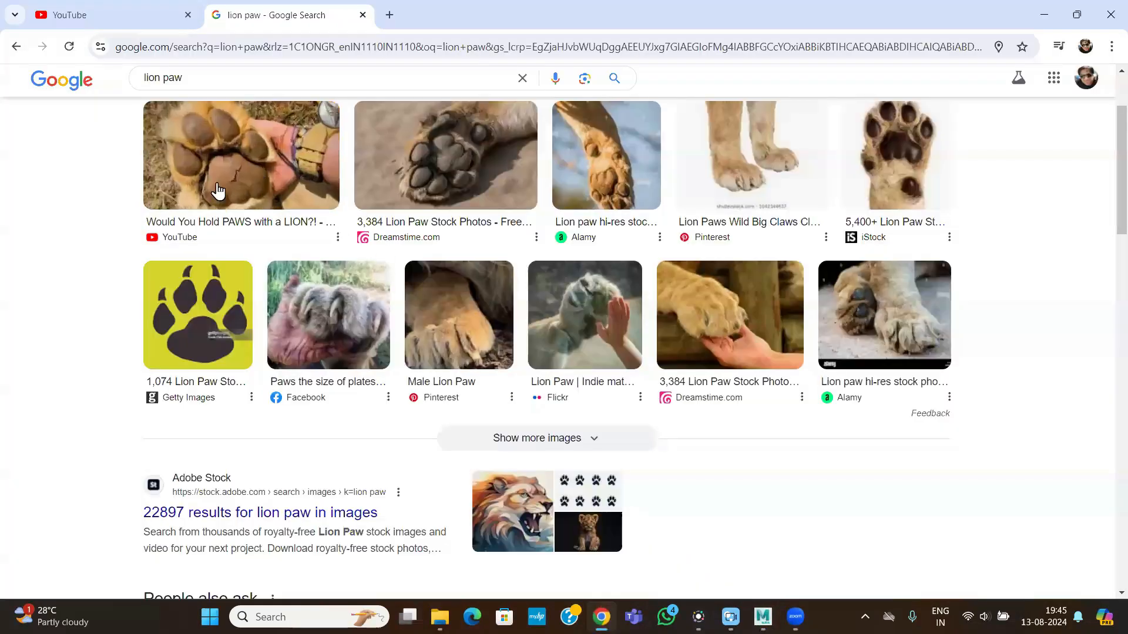
click(1044, 14)
- Select the middle vertices of the palm's rear edge in the top view and enable soft selection with a falloff spanning the palm
right_click(562, 245)
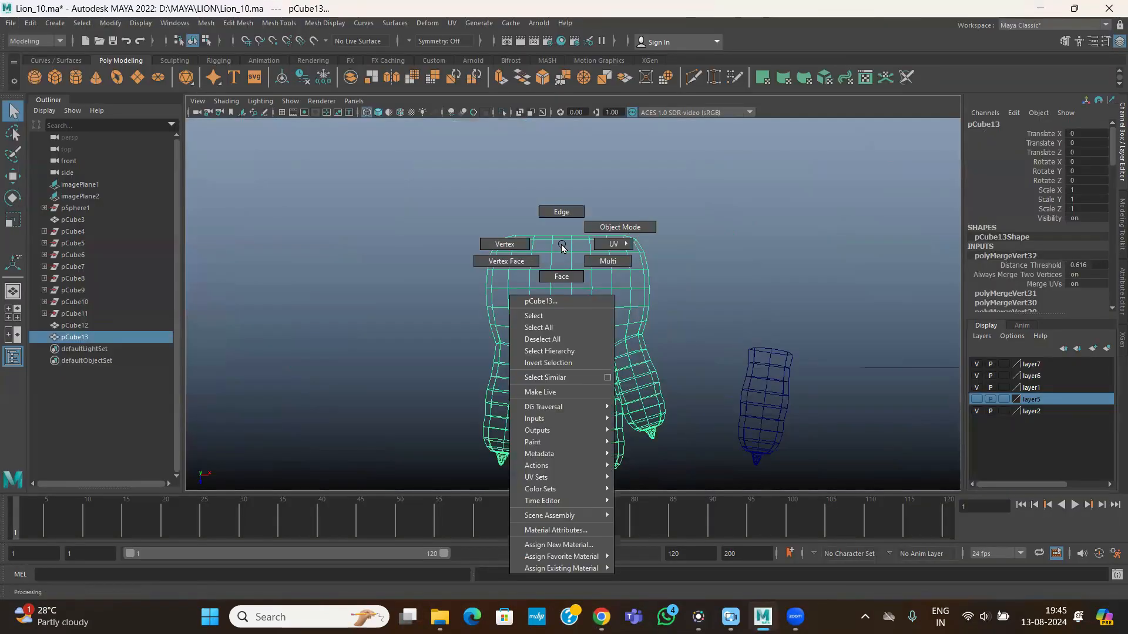
click(503, 244)
scroll(552, 240, up, 2)
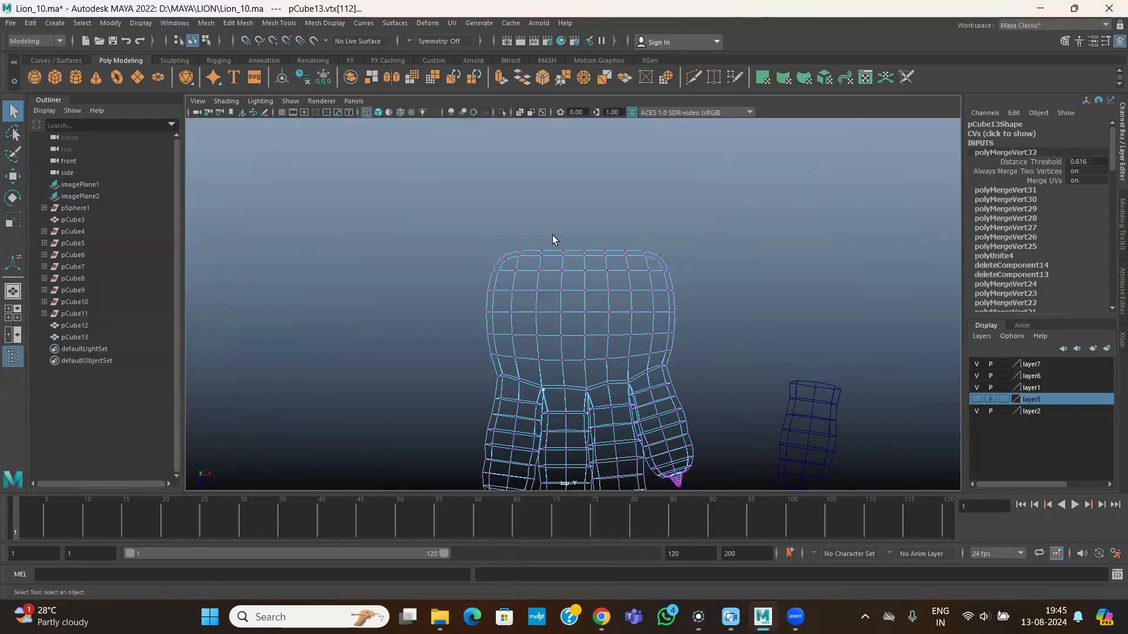
drag(608, 280, 608, 280)
click(12, 176)
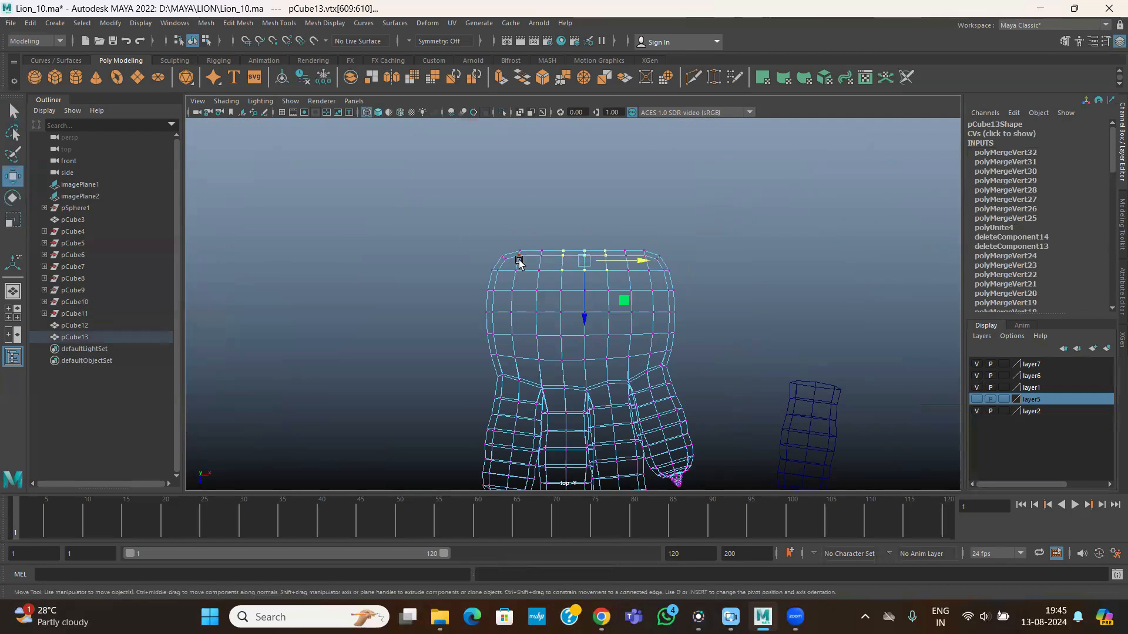
key(b)
drag(562, 298, 686, 336)
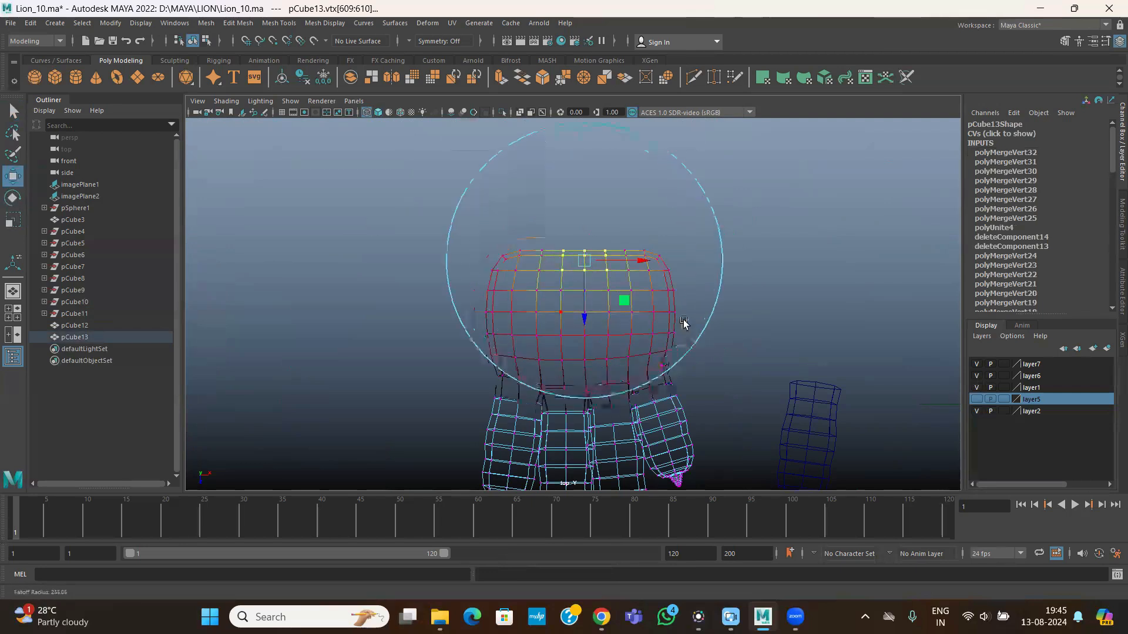
- Adjust the corner vertices of the palm's rear edge and change the soft selection setting
click(667, 260)
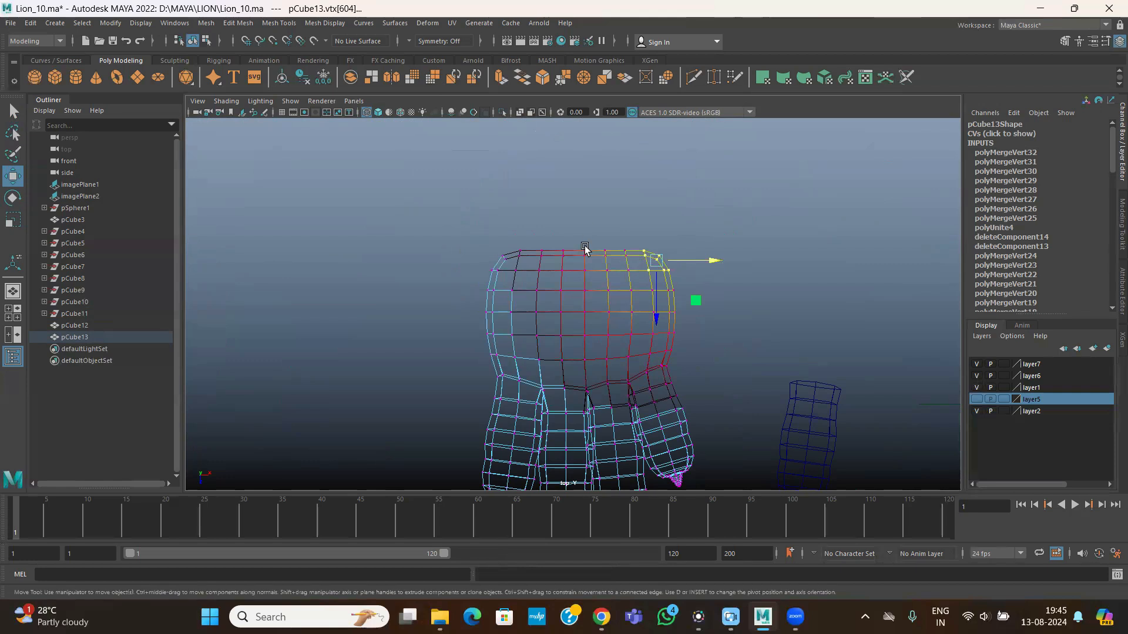
drag(555, 241, 583, 282)
drag(429, 225, 506, 270)
drag(632, 221, 654, 254)
key(b)
drag(713, 313, 653, 316)
drag(661, 262, 659, 262)
- Reposition the corner, middle and neighbouring vertices of the palm's rear edge to form a rounded outline
drag(457, 243, 500, 274)
drag(544, 232, 586, 284)
drag(554, 218, 573, 269)
drag(534, 237, 542, 277)
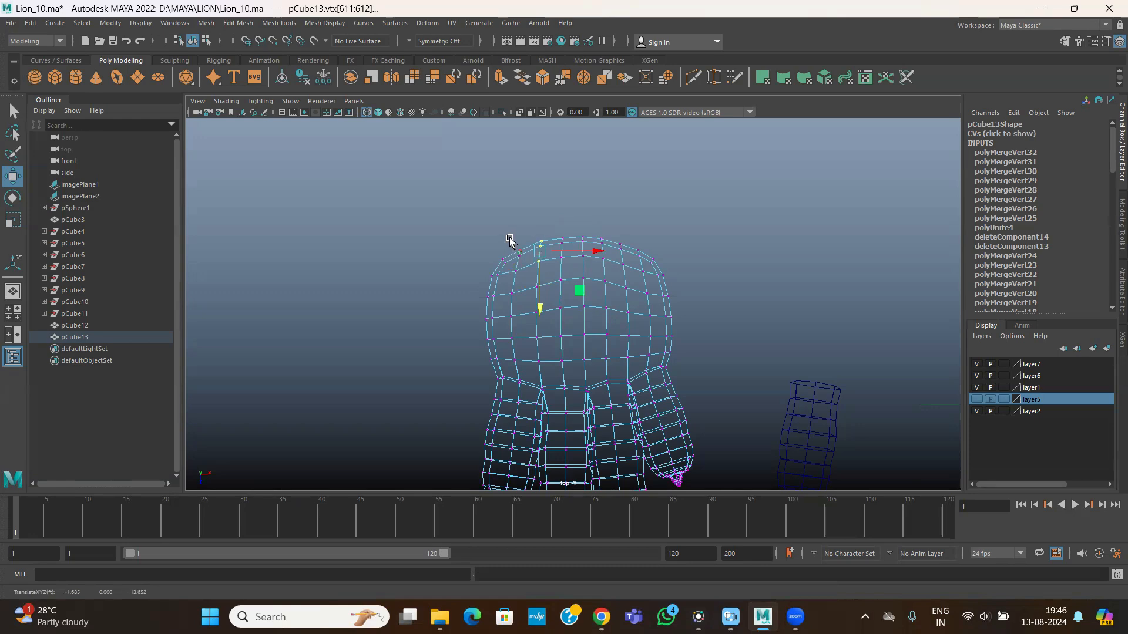
- Refine the two vertex columns beside the middle of the palm's rear edge, and return to the perspective view
scroll(566, 264, up, 5)
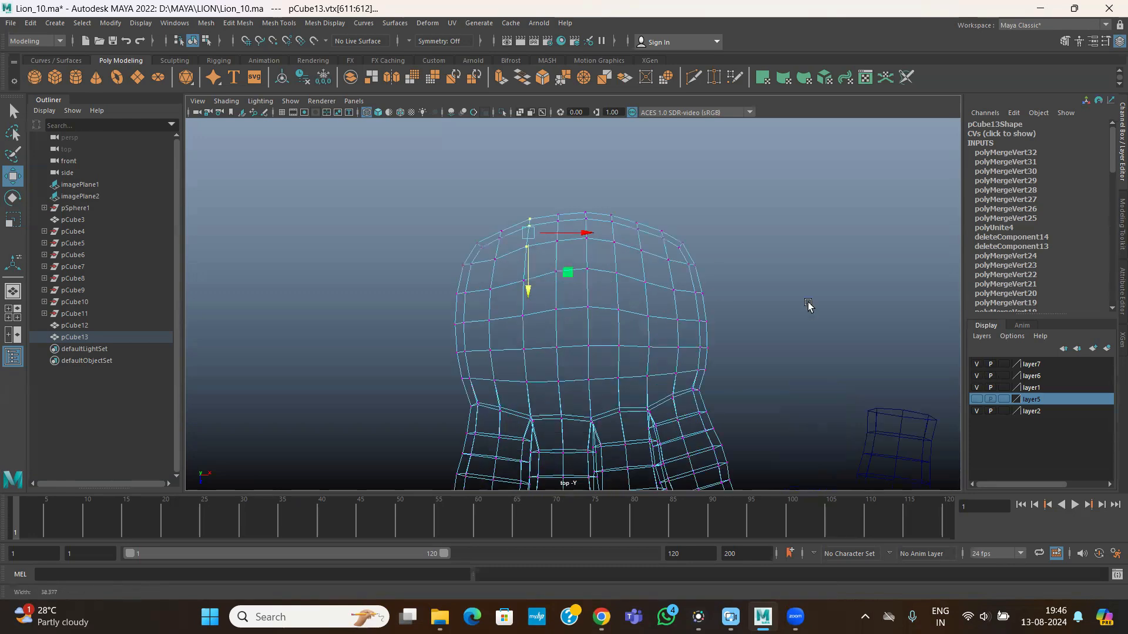
key(F8)
alt+middle_drag(605, 265, 581, 310)
right_drag(604, 244, 593, 218)
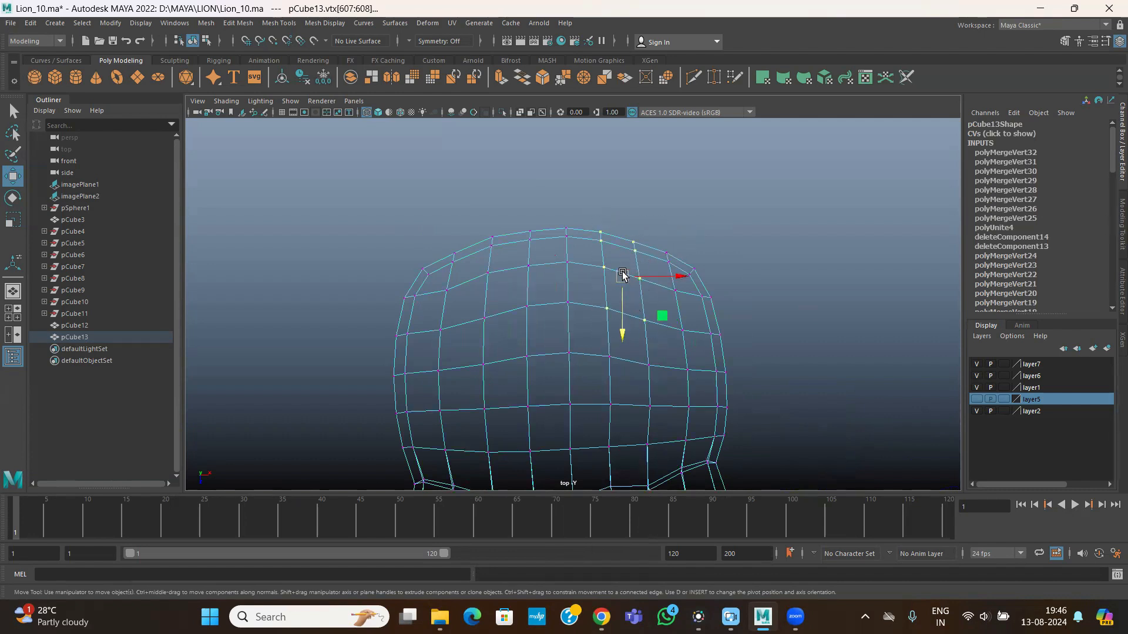
key(space)
key(space)
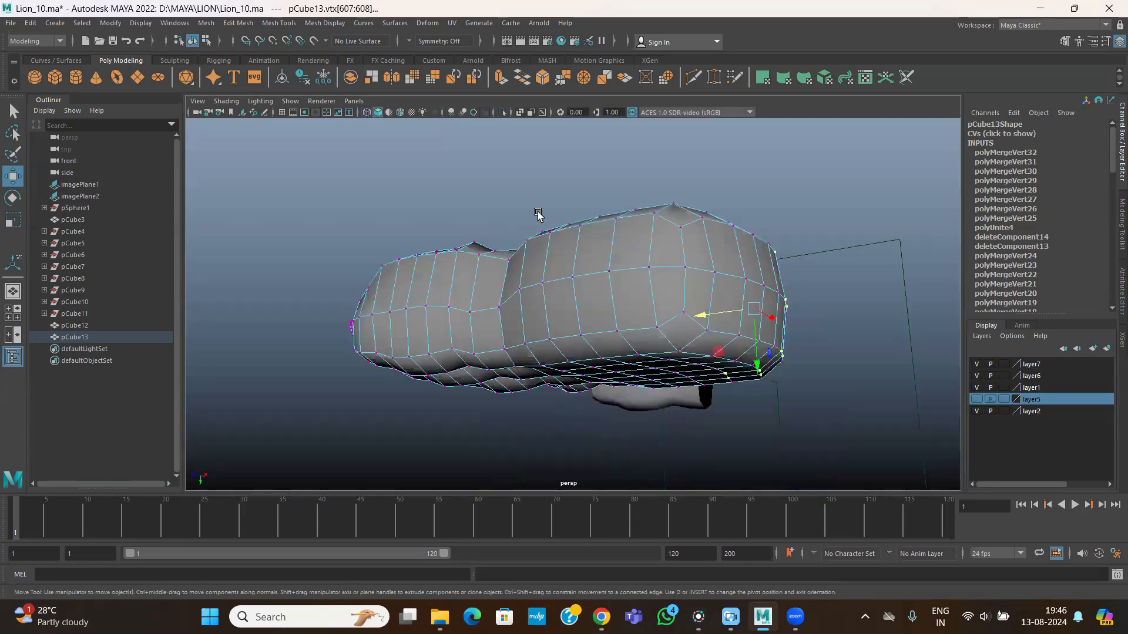
- Return the paw to object mode and make layer5 with the lion's body visible
alt+drag(538, 214, 637, 299)
right_drag(637, 299, 694, 281)
alt+drag(693, 280, 953, 371)
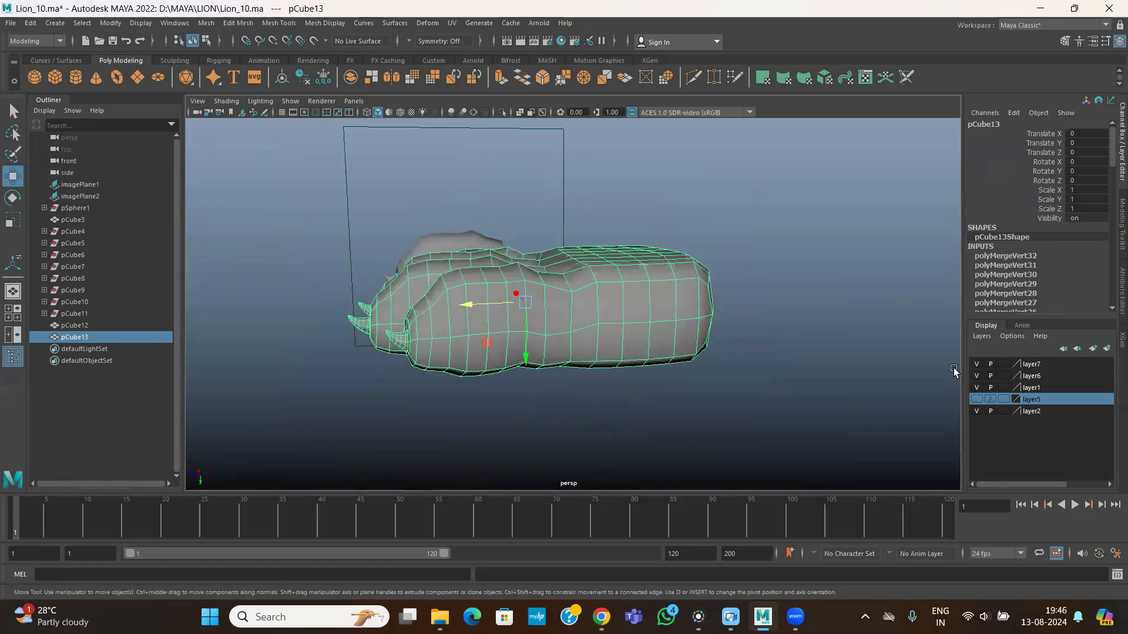
click(981, 338)
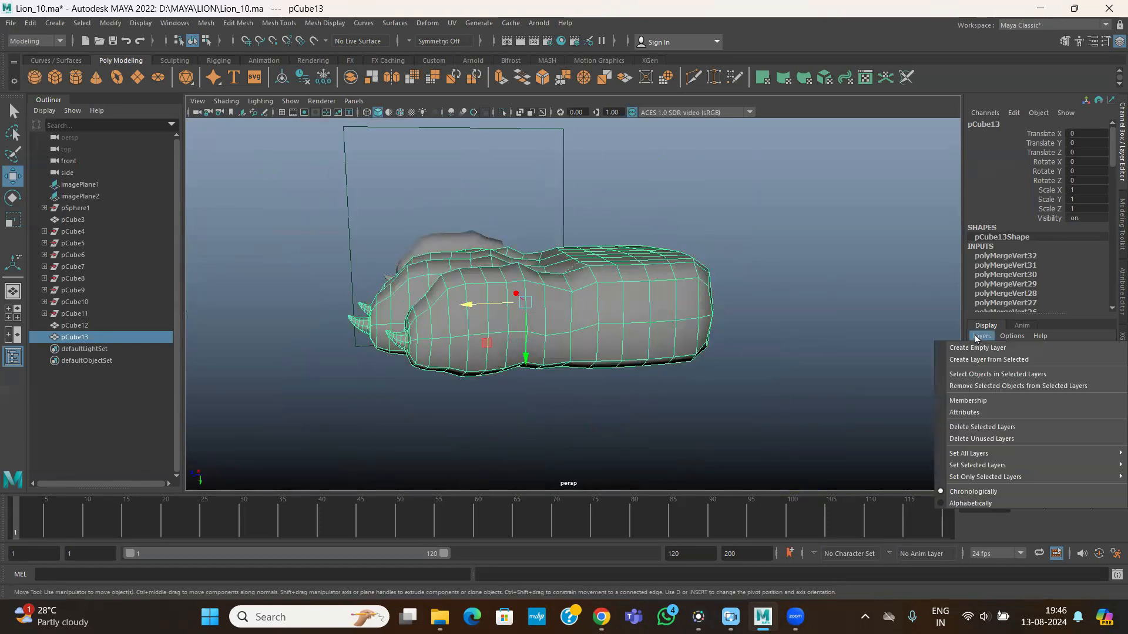
click(983, 425)
click(977, 400)
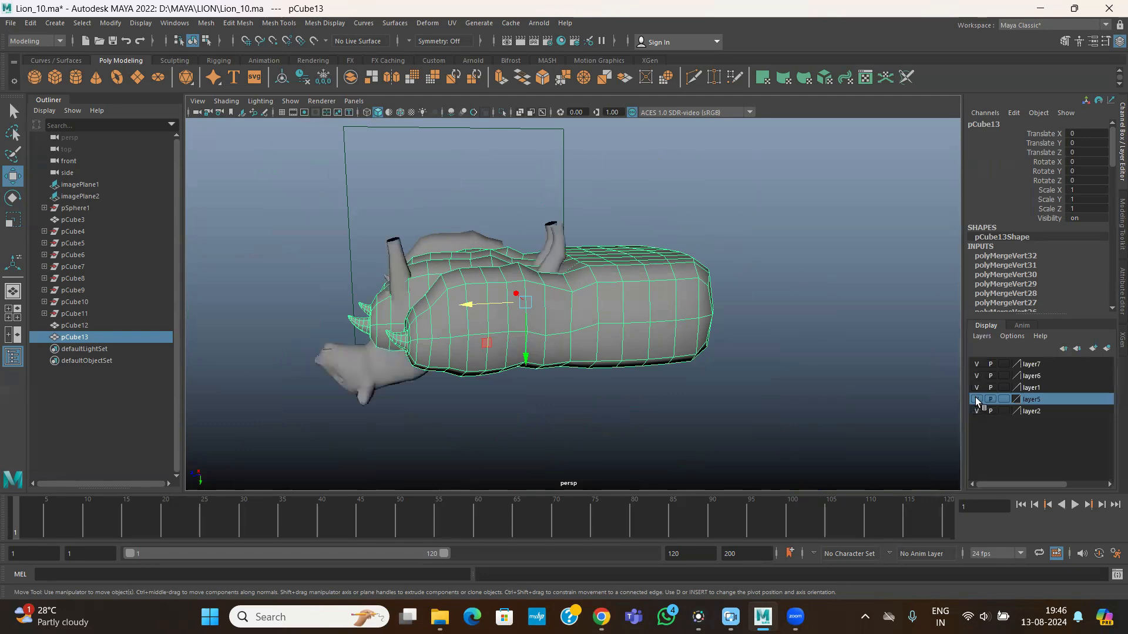
alt+drag(701, 325, 715, 264)
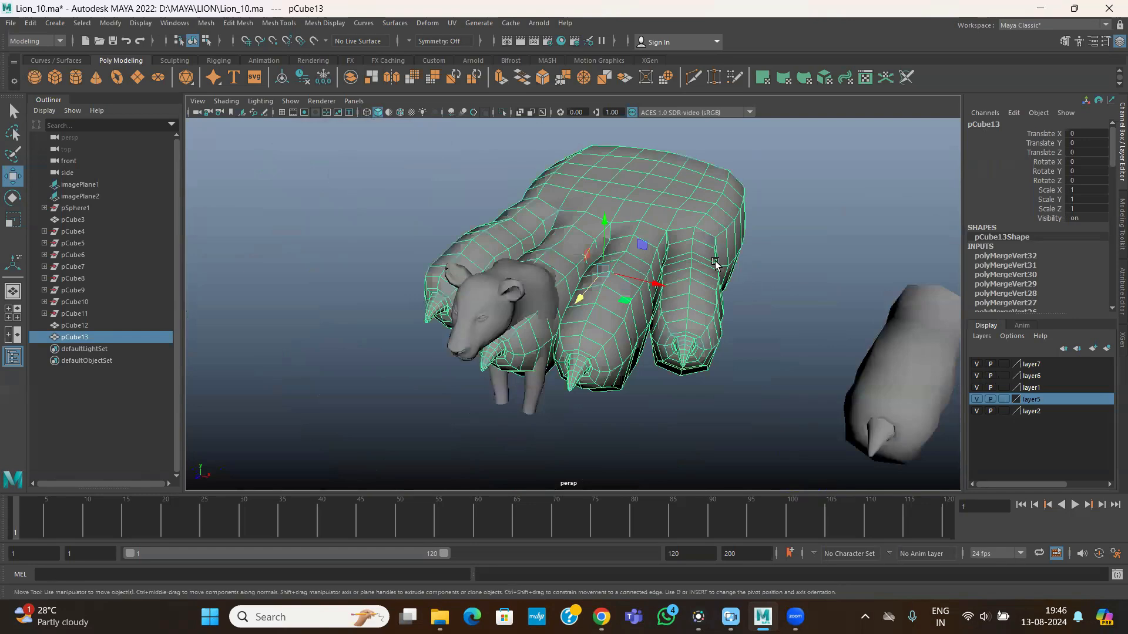
- Scale the paw uniformly to 0.192 and move it to Translate Z 9.344 and Translate Y -2.398, near the front legs
key(r)
drag(602, 271, 393, 204)
key(w)
drag(584, 298, 546, 399)
key(f)
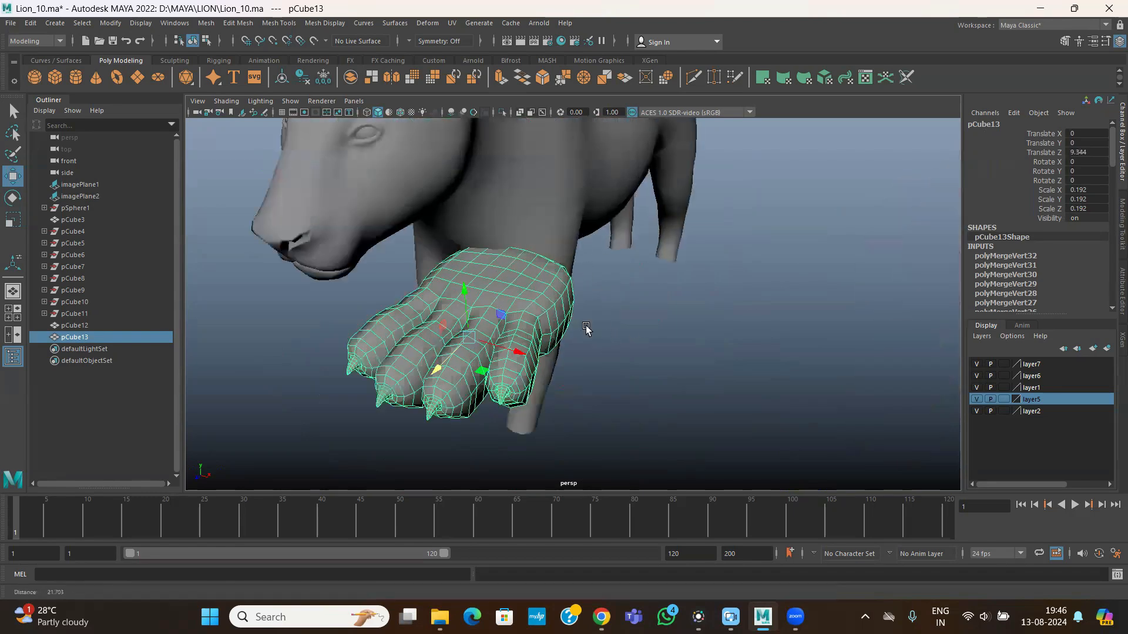
alt+middle_drag(587, 329, 573, 327)
drag(454, 290, 464, 408)
- Scale the paw uniformly down to 0.1 beside the front leg
alt+right_drag(588, 353, 505, 329)
alt+drag(623, 329, 552, 317)
alt+right_drag(552, 317, 628, 336)
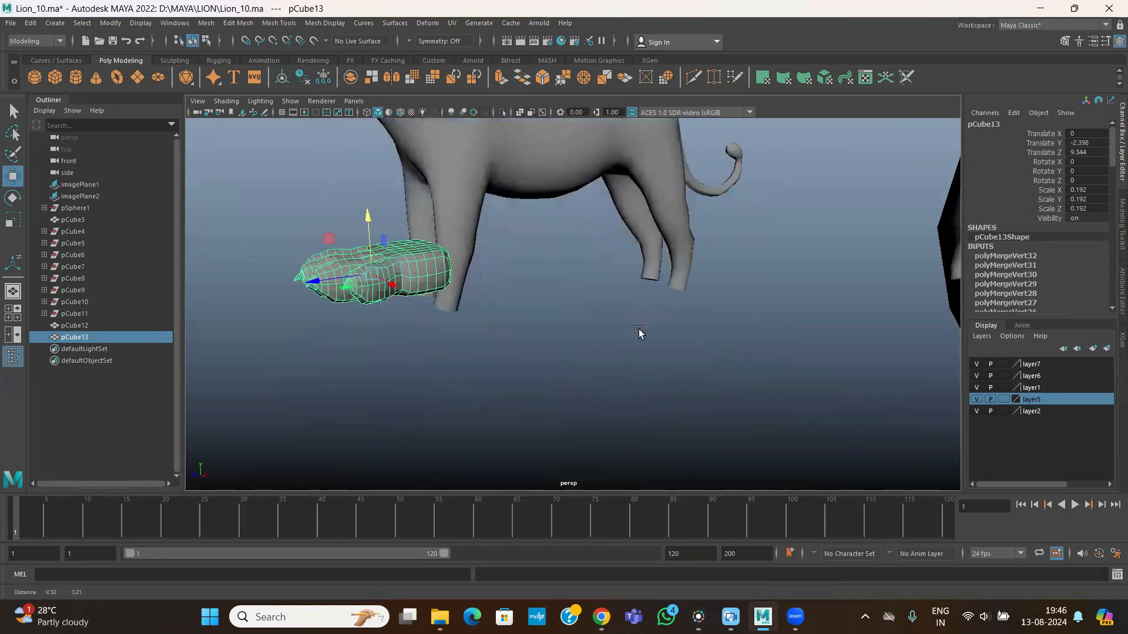
alt+middle_drag(470, 321, 592, 329)
key(r)
drag(486, 284, 458, 270)
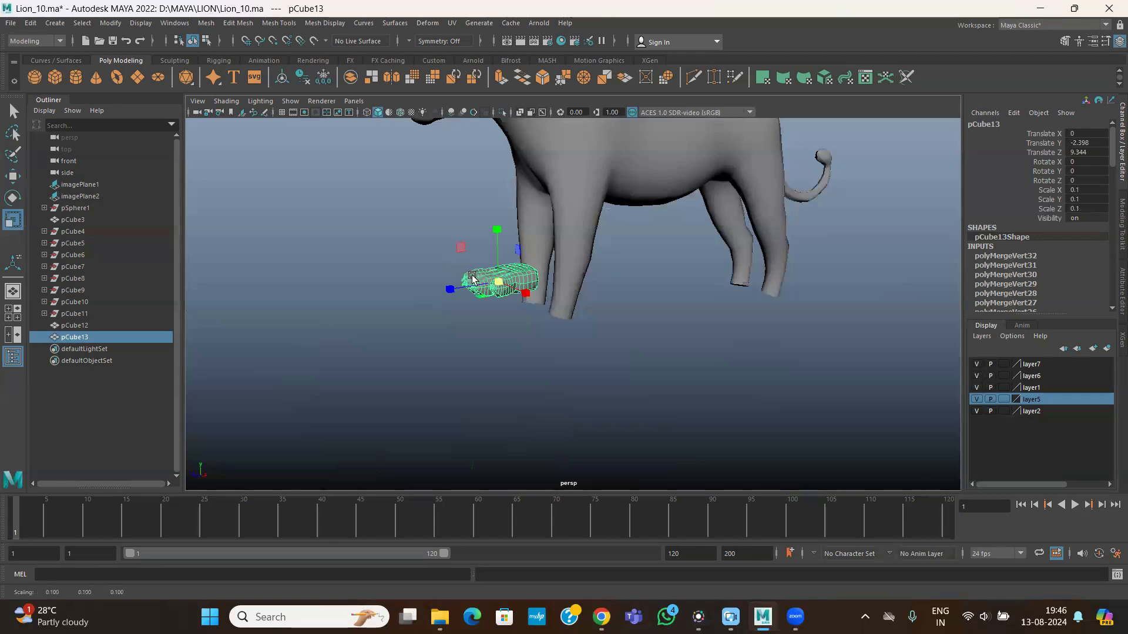
- Switch to the side view and show the lion reference image behind the wireframe
key(space)
key(space)
alt+middle_drag(621, 294, 803, 286)
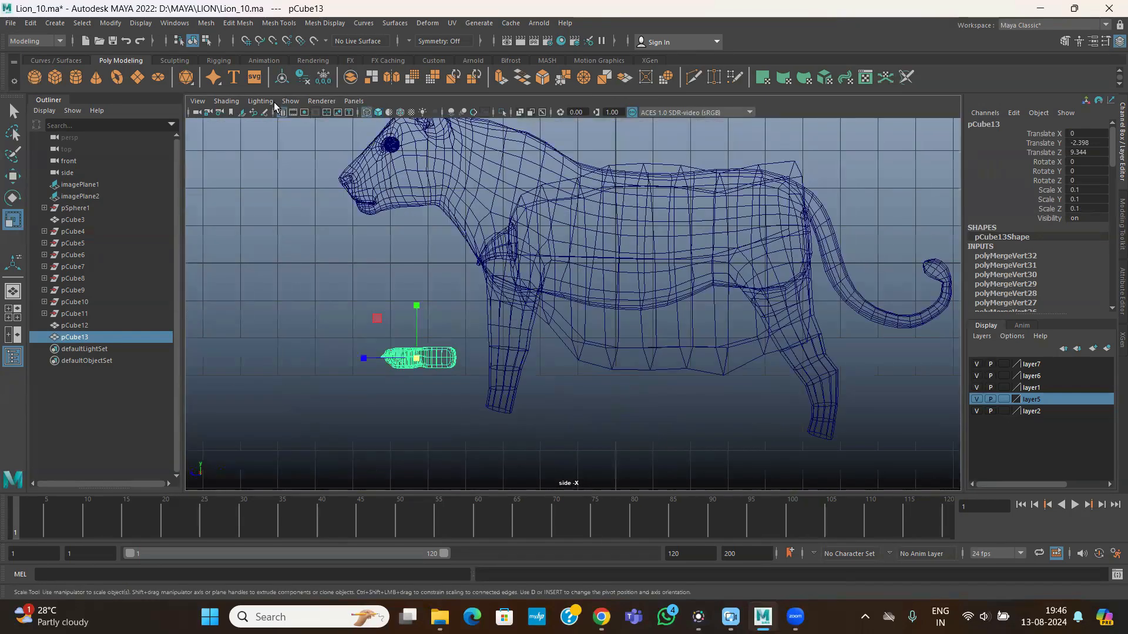
click(291, 100)
click(313, 281)
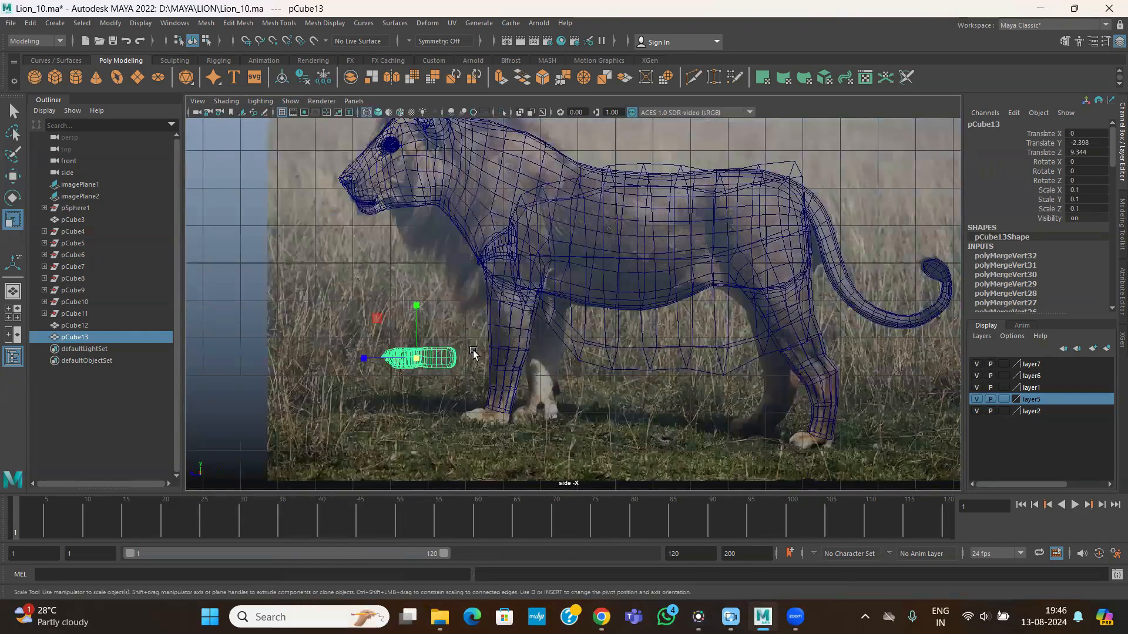
- Scale the paw to 0.057 and place it over the reference's front foot at Translate Y -3.957 and Z 7.624
scroll(544, 279, up, 3)
key(w)
drag(498, 275, 583, 369)
scroll(665, 315, up, 2)
scroll(798, 317, up, 2)
alt+middle_drag(798, 318, 816, 145)
key(r)
drag(609, 256, 536, 218)
key(w)
mouse_move(629, 246)
mouse_down()
mouse_move(682, 265)
mouse_move(636, 252)
mouse_up()
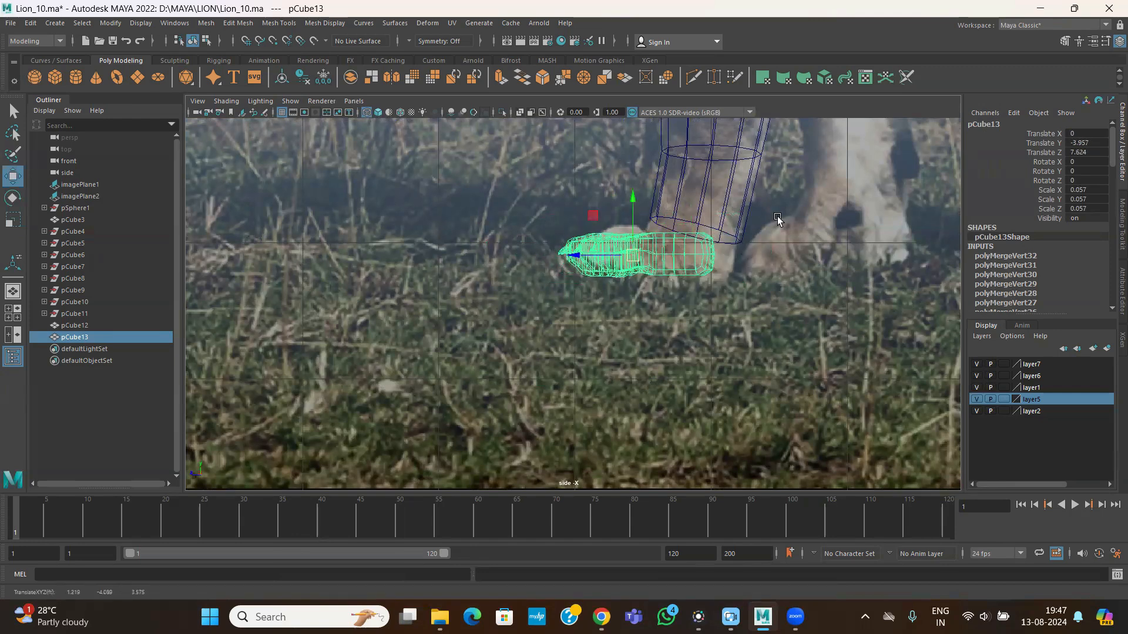
- In the perspective view, move the paw sideways to Translate X -0.508, toward the front leg
key(space)
key(space)
scroll(717, 284, up, 4)
mouse_move(818, 327)
alt+mouse_down()
mouse_move(841, 315)
mouse_move(825, 296)
alt+mouse_up()
alt+drag(825, 299, 796, 331)
alt+middle_drag(703, 304, 703, 299)
alt+drag(704, 298, 814, 297)
drag(912, 293, 908, 293)
alt+drag(907, 293, 715, 275)
- Center the paw's pivot, then rescale the paw uniformly and nudge it under the front leg
key(r)
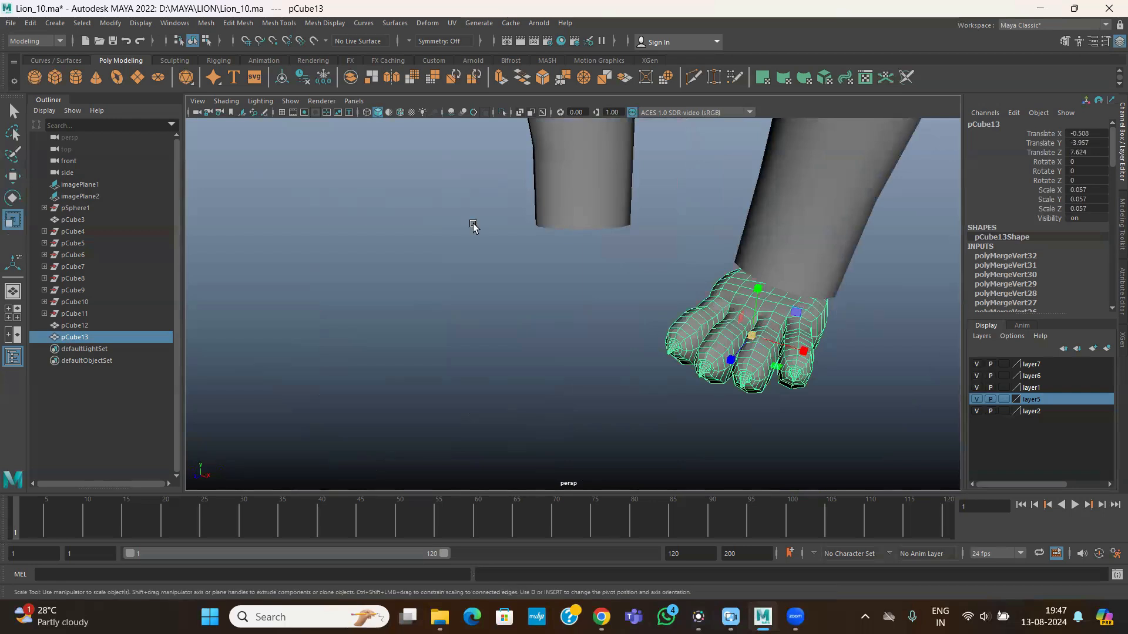
click(110, 23)
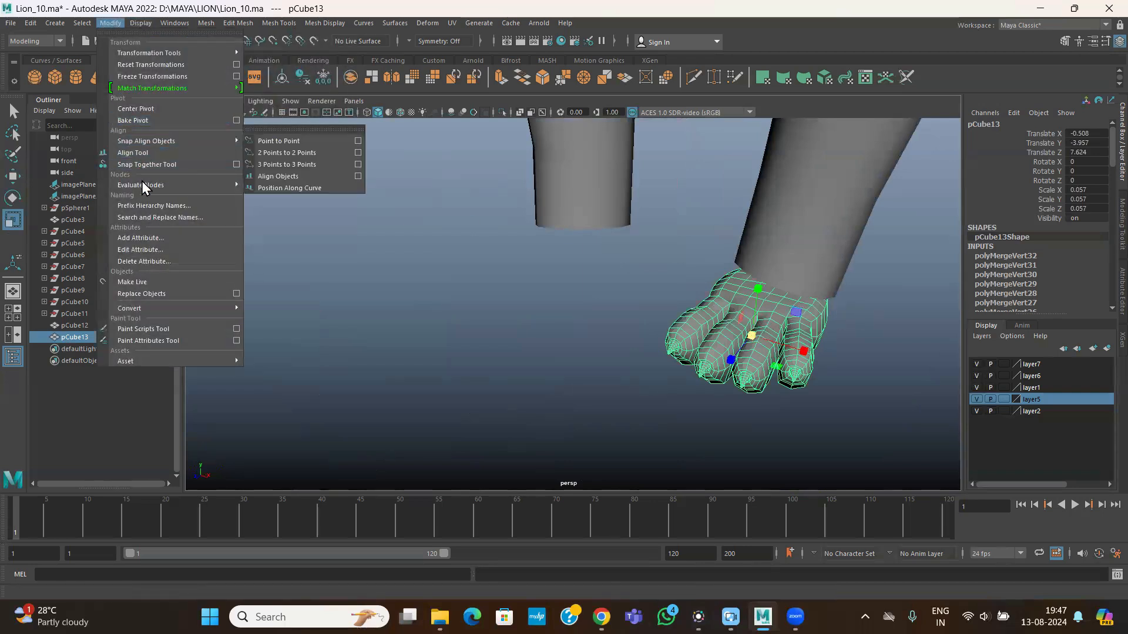
click(135, 109)
drag(756, 335, 662, 298)
key(w)
drag(530, 207, 530, 211)
- Select the lion's body and switch it to vertex mode at the lower front legs
click(625, 205)
alt+drag(607, 230, 588, 232)
alt+right_drag(590, 235, 622, 240)
alt+middle_drag(622, 240, 676, 255)
right_drag(594, 207, 447, 208)
drag(446, 208, 643, 315)
alt+drag(522, 317, 777, 273)
click(780, 242)
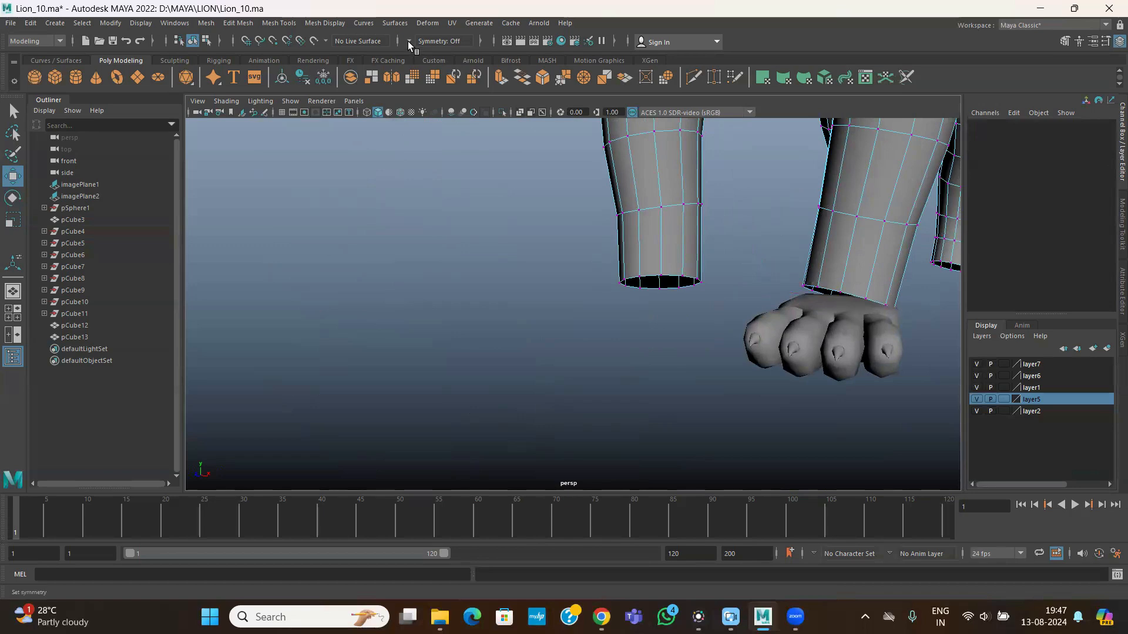
- Set symmetry to Object X for editing both front legs together
mouse_move(758, 308)
alt+mouse_down()
mouse_move(738, 315)
mouse_move(754, 310)
alt+mouse_up()
alt+right_drag(720, 309, 630, 272)
alt+drag(675, 317, 654, 292)
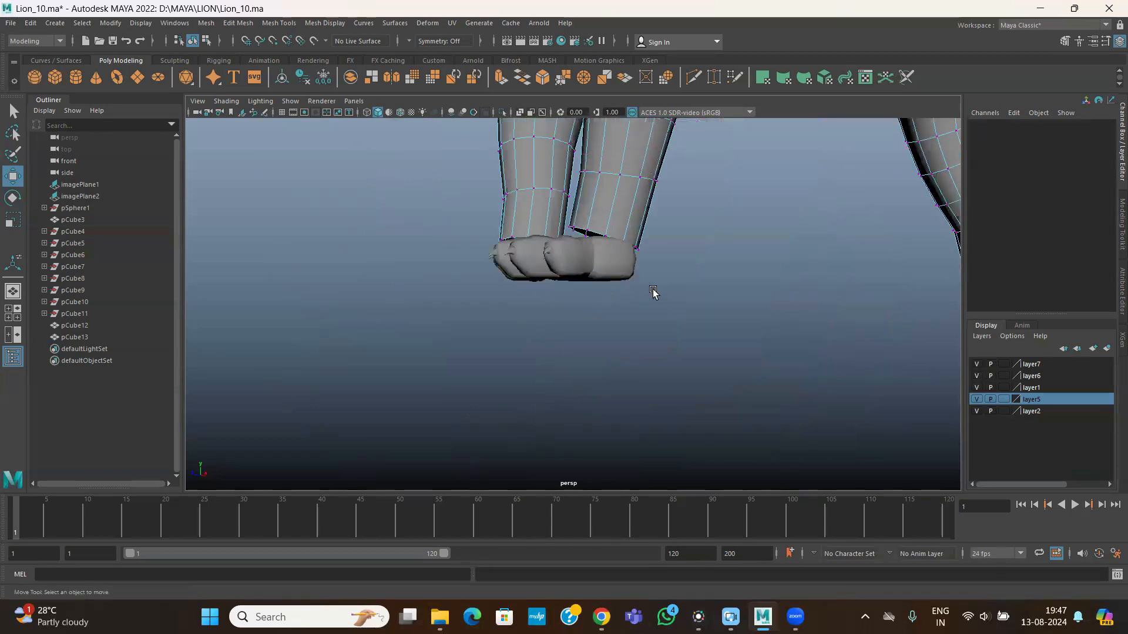
alt+drag(594, 274, 585, 287)
click(409, 43)
click(432, 56)
- Select the bottom rim vertices of both front legs and move them vertically above the paw
alt+drag(602, 307, 789, 284)
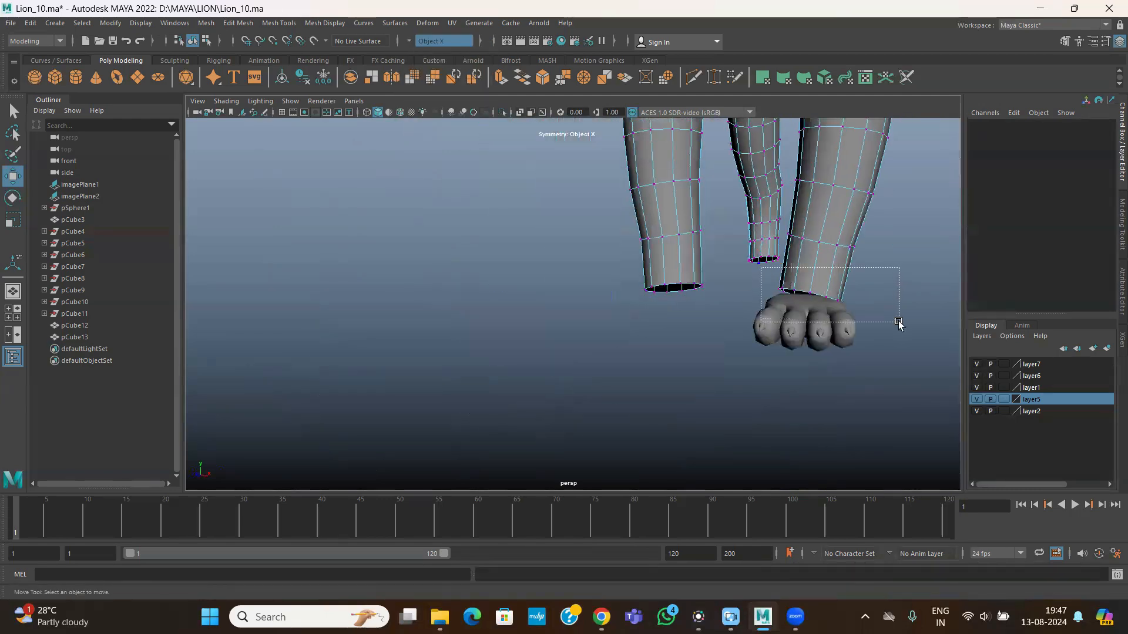
drag(898, 322, 899, 322)
alt+drag(811, 228, 783, 276)
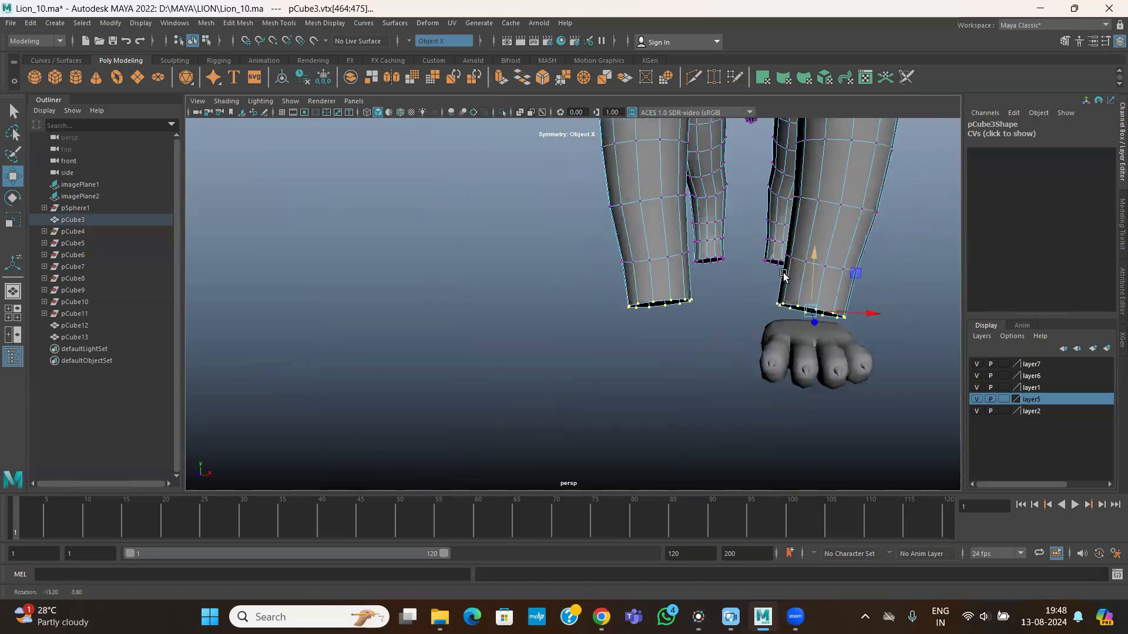
alt+drag(625, 263, 589, 255)
drag(565, 242, 763, 329)
mouse_move(769, 263)
mouse_down()
mouse_move(751, 301)
mouse_move(767, 285)
mouse_up()
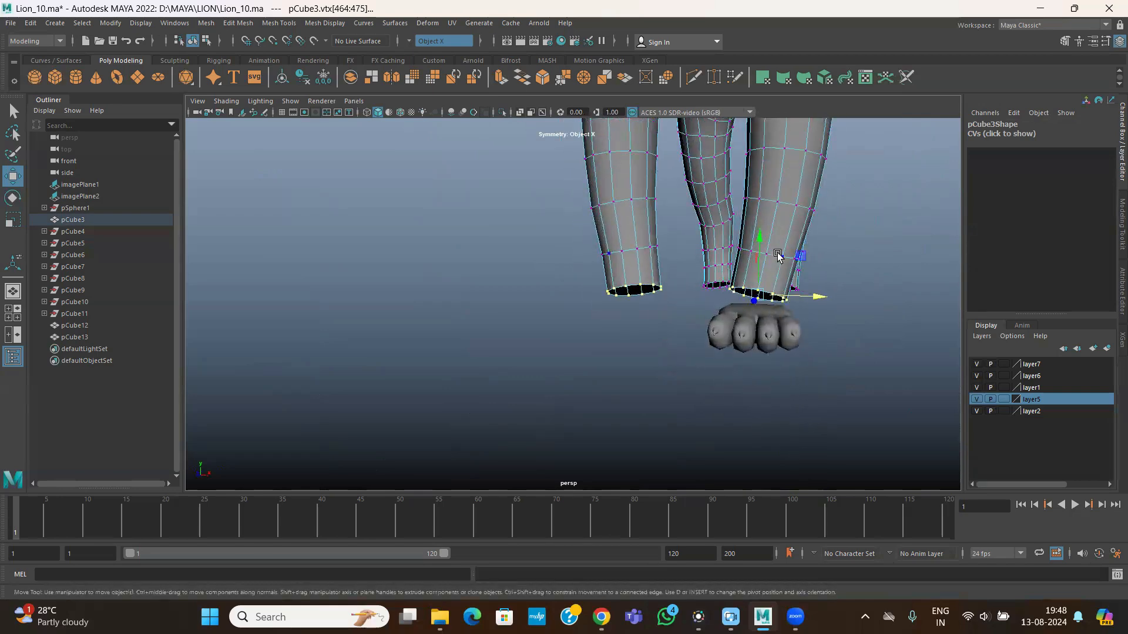
- Select the lowest ring of faces on both front legs and delete it
scroll(761, 292, up, 4)
right_drag(781, 285, 845, 229)
scroll(764, 320, down, 3)
right_drag(745, 298, 745, 332)
alt+drag(745, 332, 722, 271)
drag(882, 333, 867, 315)
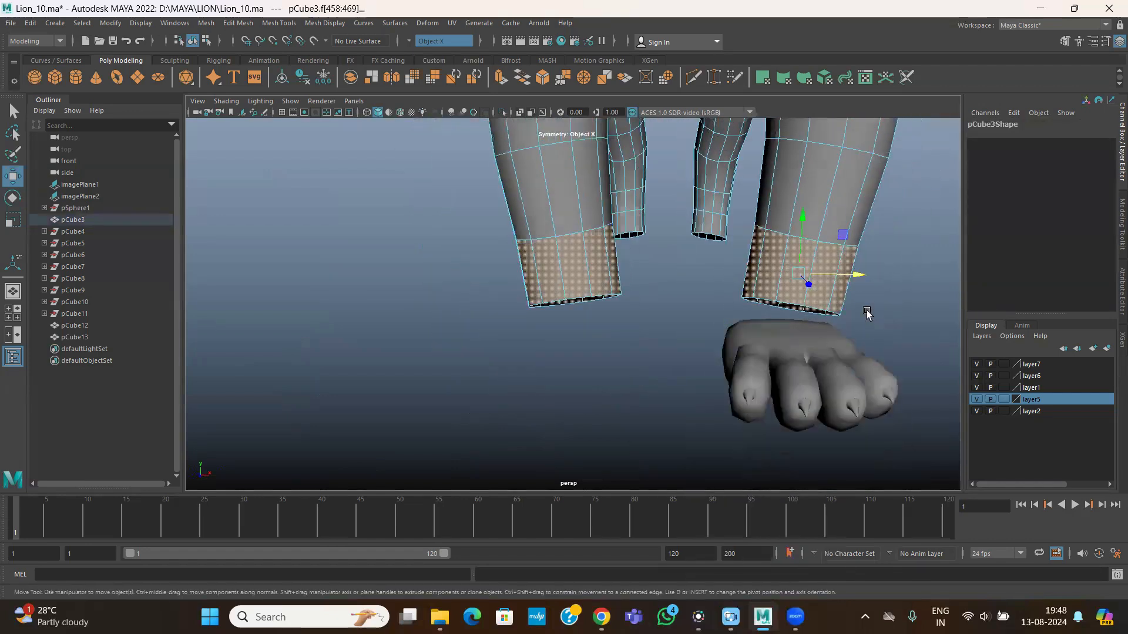
key(Delete)
- Select the vertices around the front leg's open rim and examine how many need connecting to the paw
alt+drag(880, 326, 677, 353)
alt+right_drag(677, 353, 791, 370)
click(711, 391)
click(783, 196)
alt+middle_drag(783, 196, 711, 264)
mouse_move(710, 265)
alt+mouse_down()
mouse_move(759, 217)
mouse_move(690, 262)
alt+mouse_up()
right_drag(605, 252, 518, 288)
drag(508, 279, 660, 212)
alt+middle_drag(660, 212, 638, 302)
alt+right_drag(638, 302, 665, 289)
alt+drag(656, 291, 415, 326)
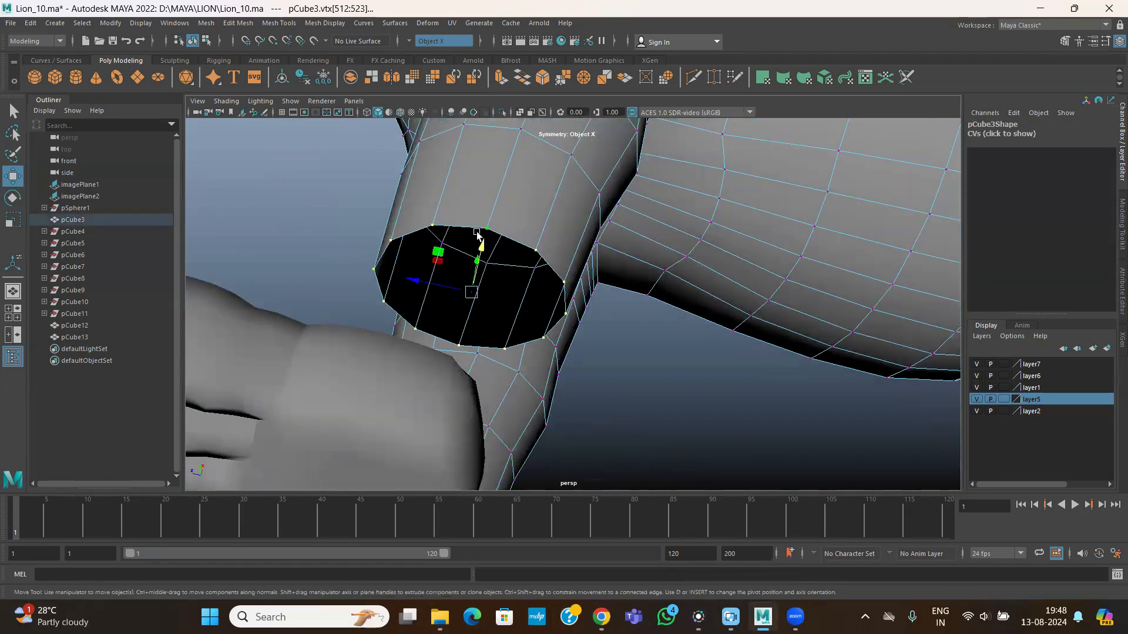
click(415, 328)
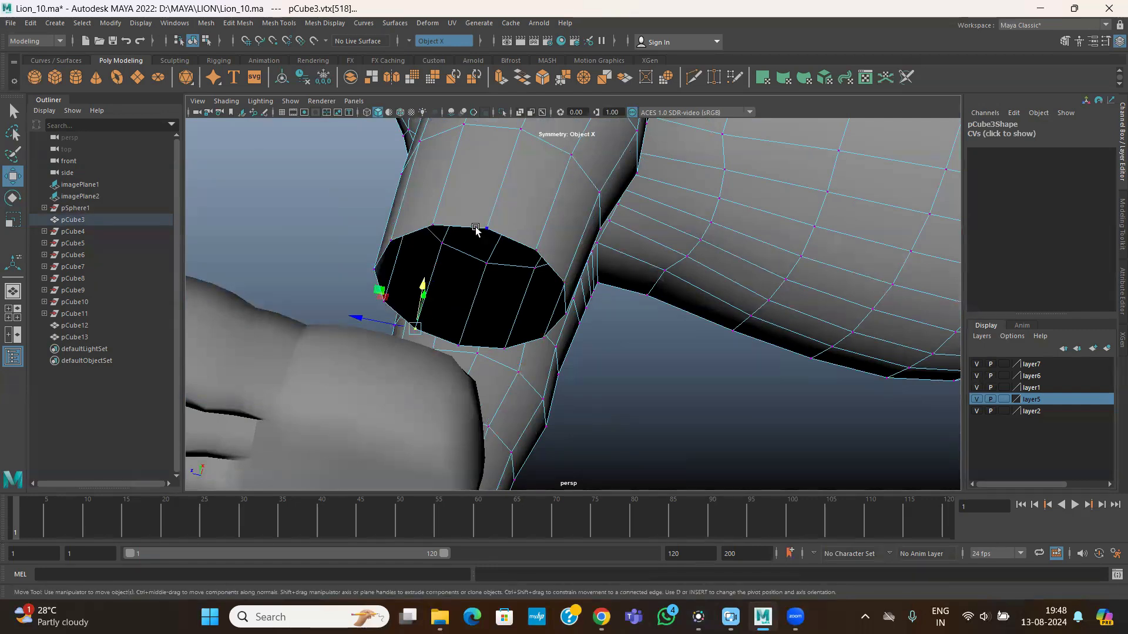
- Select the paw, switch it to face mode and pick a first face on top of the palm
alt+drag(470, 317, 695, 351)
alt+right_drag(584, 340, 521, 433)
alt+middle_drag(521, 432, 564, 364)
alt+drag(564, 364, 786, 335)
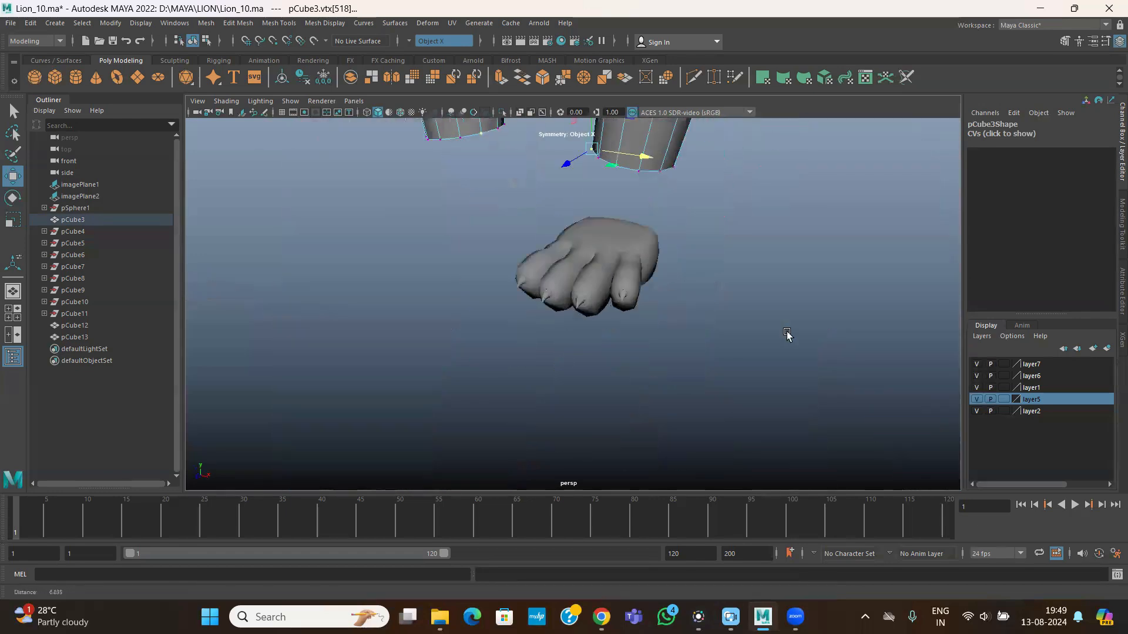
alt+right_drag(786, 335, 846, 317)
click(617, 241)
alt+drag(617, 241, 611, 258)
alt+right_drag(611, 259, 727, 253)
alt+drag(656, 306, 617, 285)
right_drag(617, 285, 617, 321)
click(526, 267)
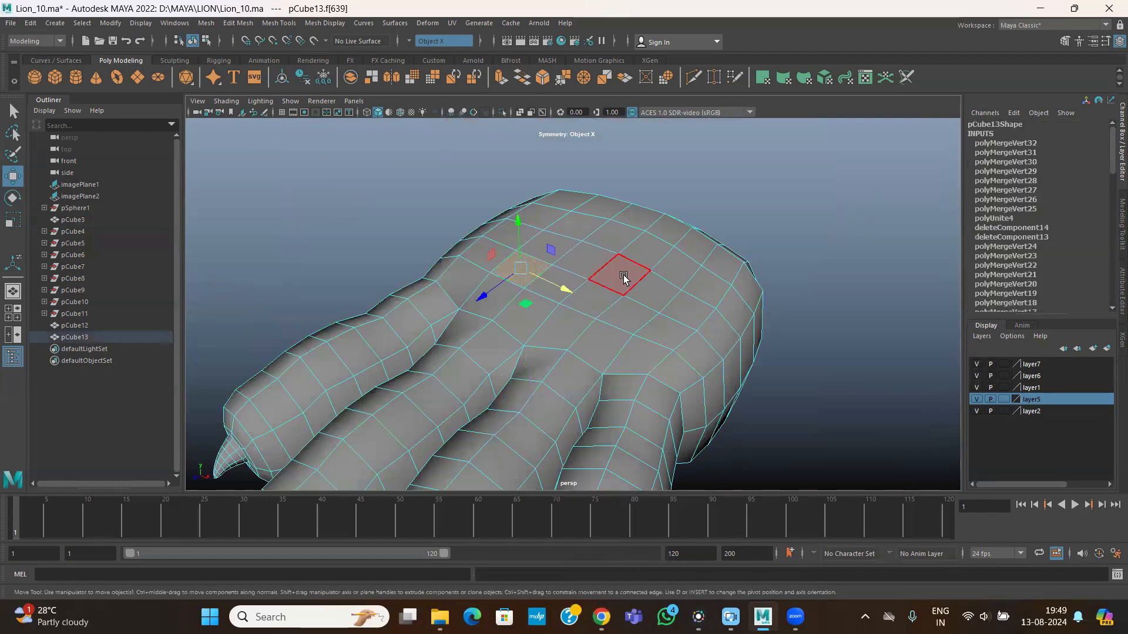
alt+drag(622, 272, 579, 302)
alt+right_drag(580, 302, 617, 311)
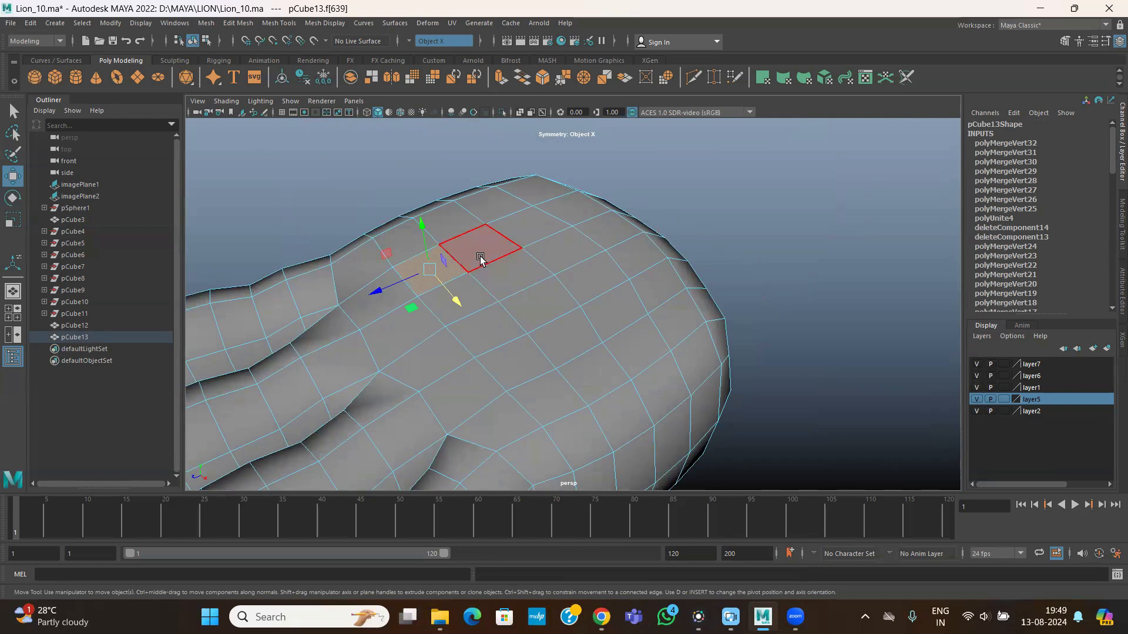
- Select a 3-by-4 block of faces on top of the palm, undoing the accidental extrusion, and delete the block
mouse_move(485, 250)
shift+mouse_down()
mouse_move(529, 227)
mouse_move(587, 266)
mouse_move(606, 302)
shift+mouse_up()
shift+click(573, 339)
shift+click(507, 281)
shift+click(461, 301)
shift+click(494, 328)
shift+click(562, 295)
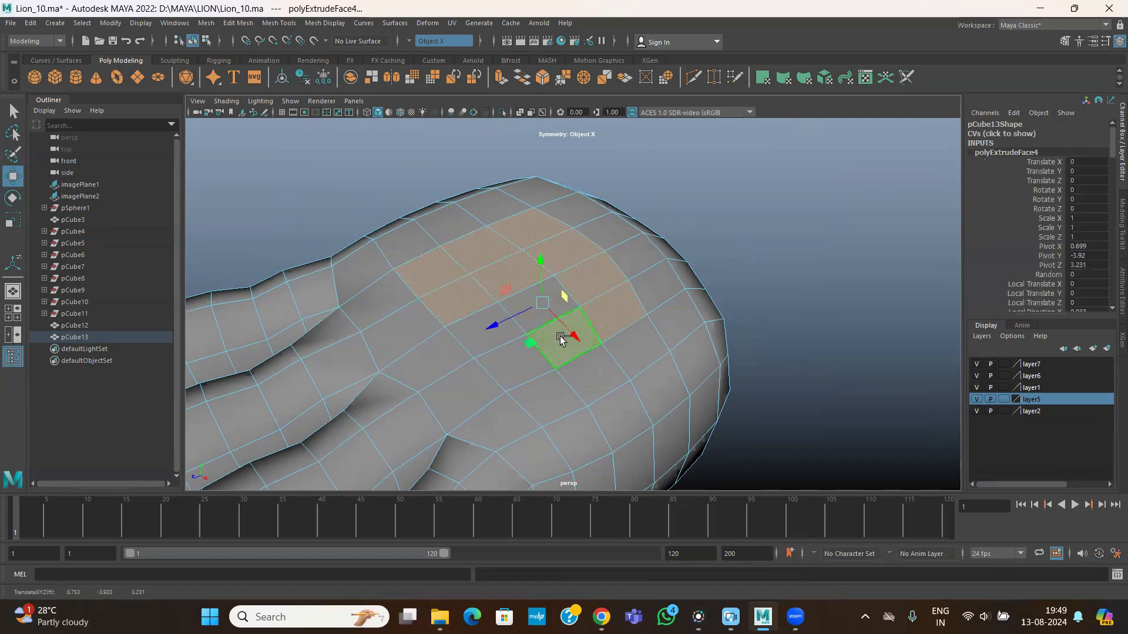
key(ctrl+z)
alt+drag(574, 365, 652, 294)
key(ctrl+z)
scroll(664, 323, up, 3)
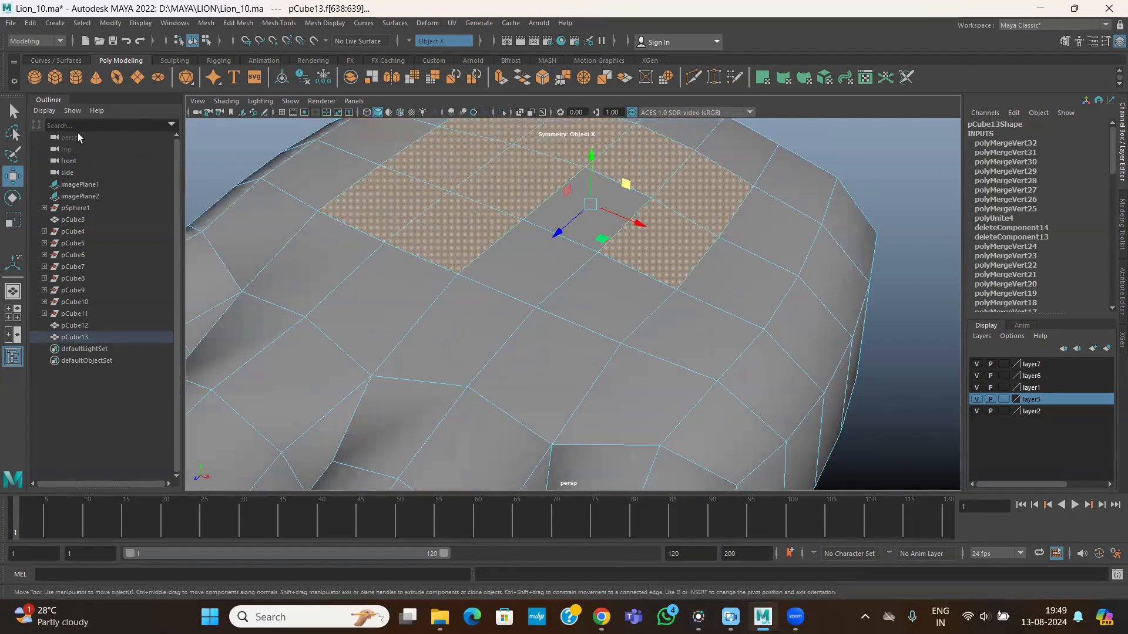
key(q)
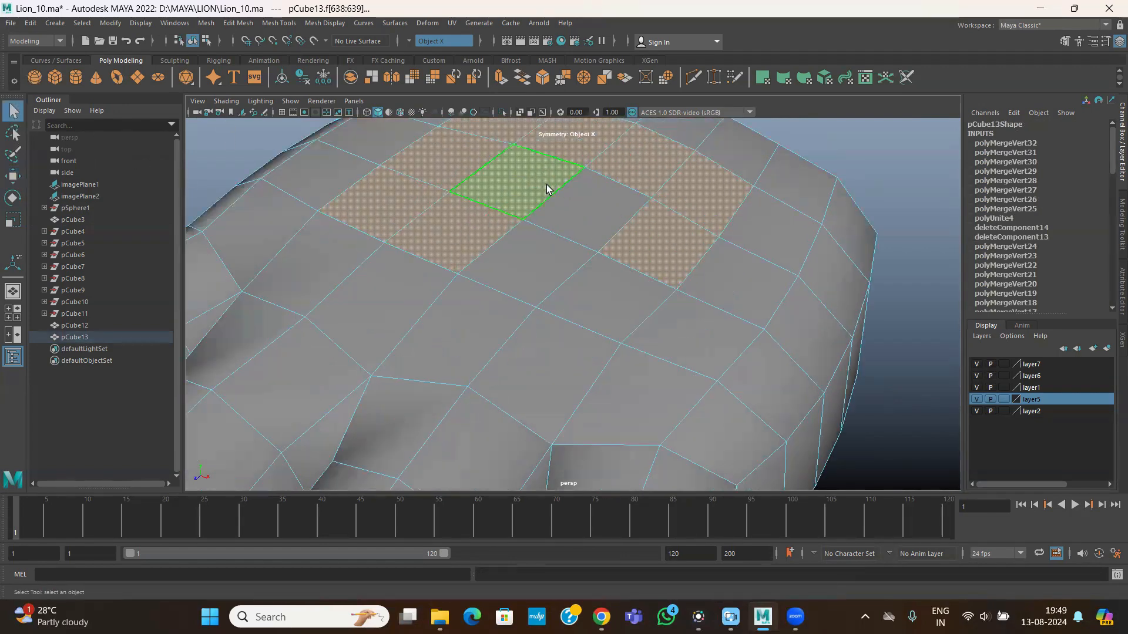
shift+click(600, 293)
key(Delete)
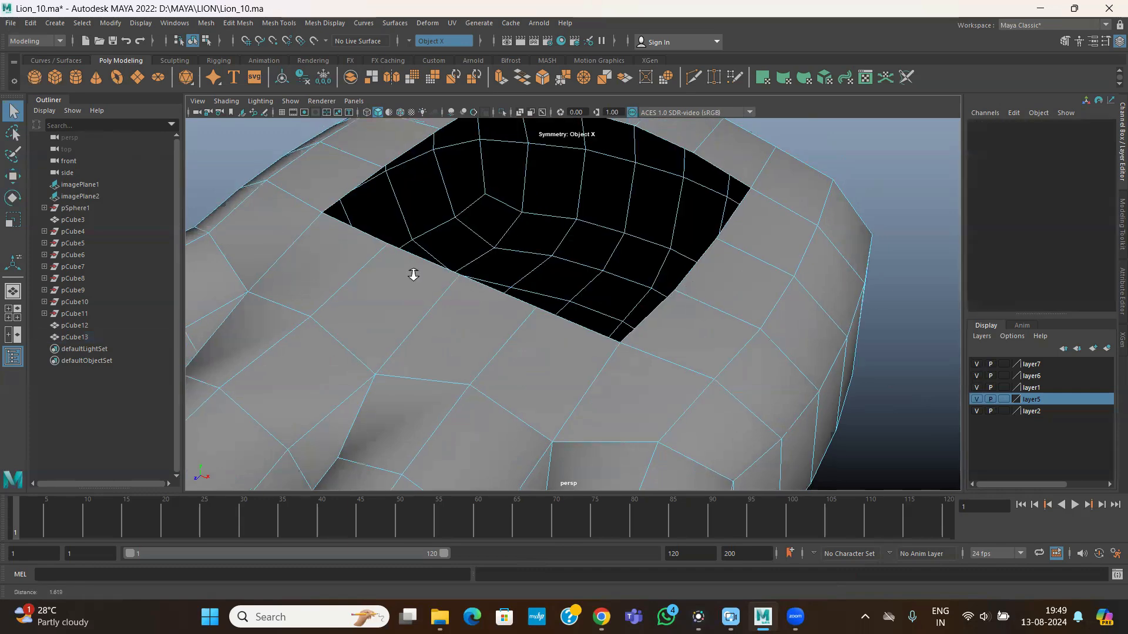
- Switch the paw to edge mode and select the border edges around the hole in the palm
scroll(413, 275, down, 5)
alt+drag(634, 285, 561, 289)
scroll(567, 276, up, 4)
alt+middle_drag(504, 218, 673, 258)
right_drag(492, 208, 487, 162)
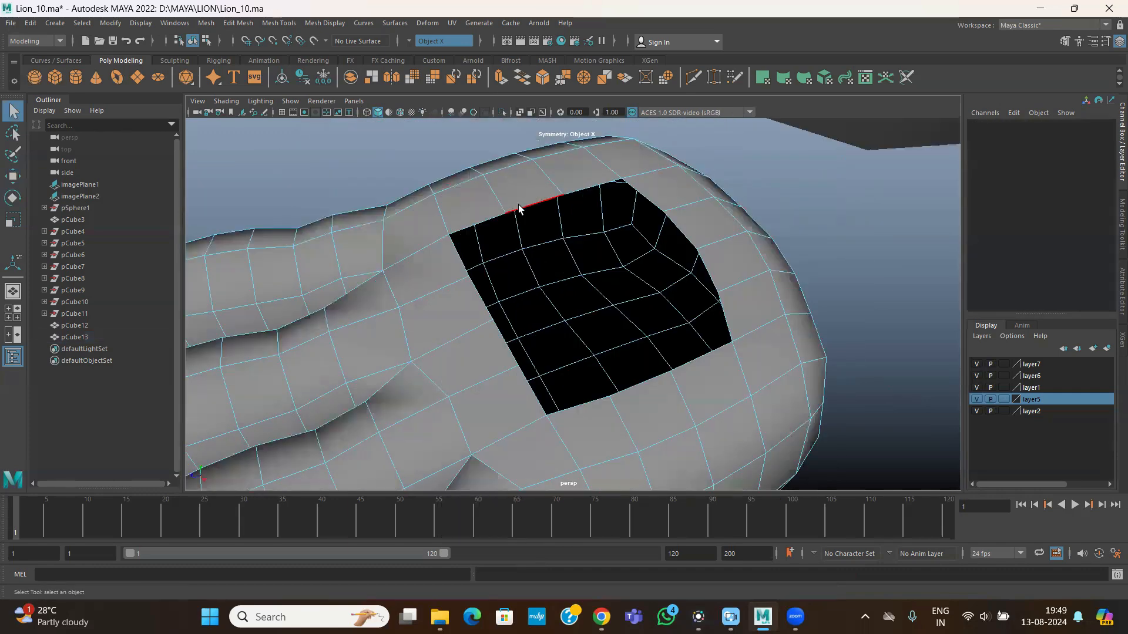
click(518, 209)
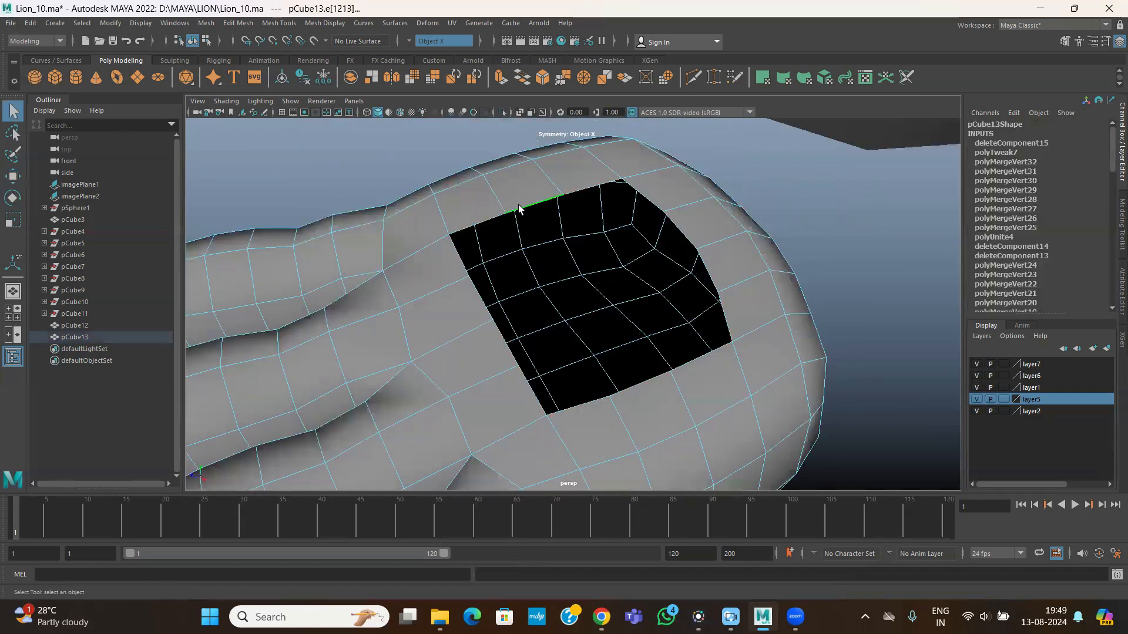
- Turn on the Poly Count heads-up display to count the selected border edges
click(228, 23)
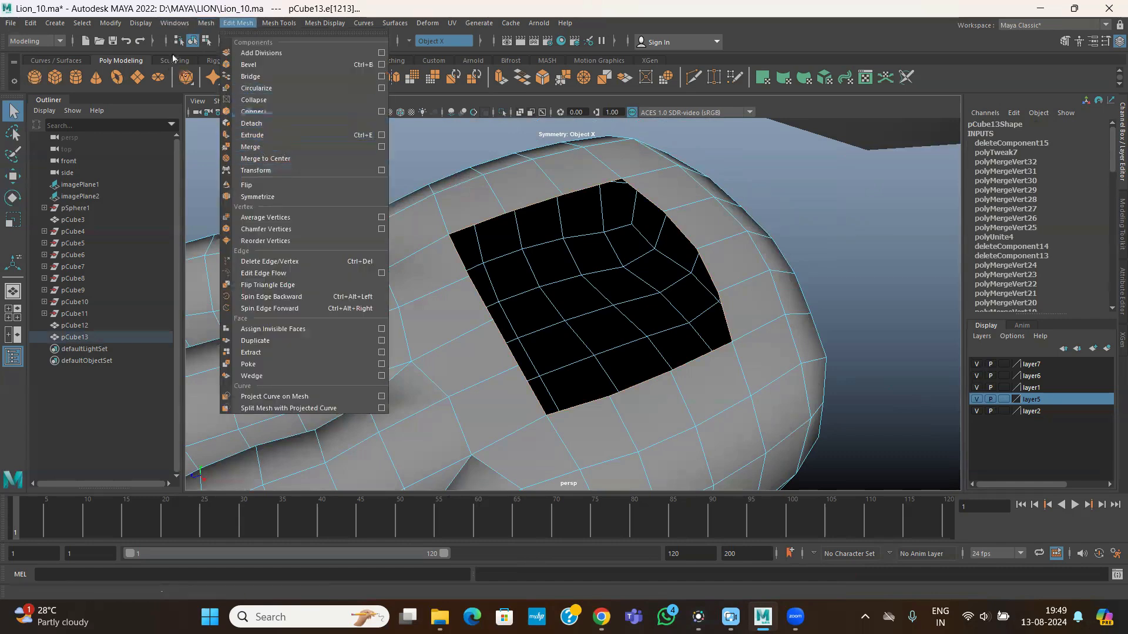
mouse_move(167, 25)
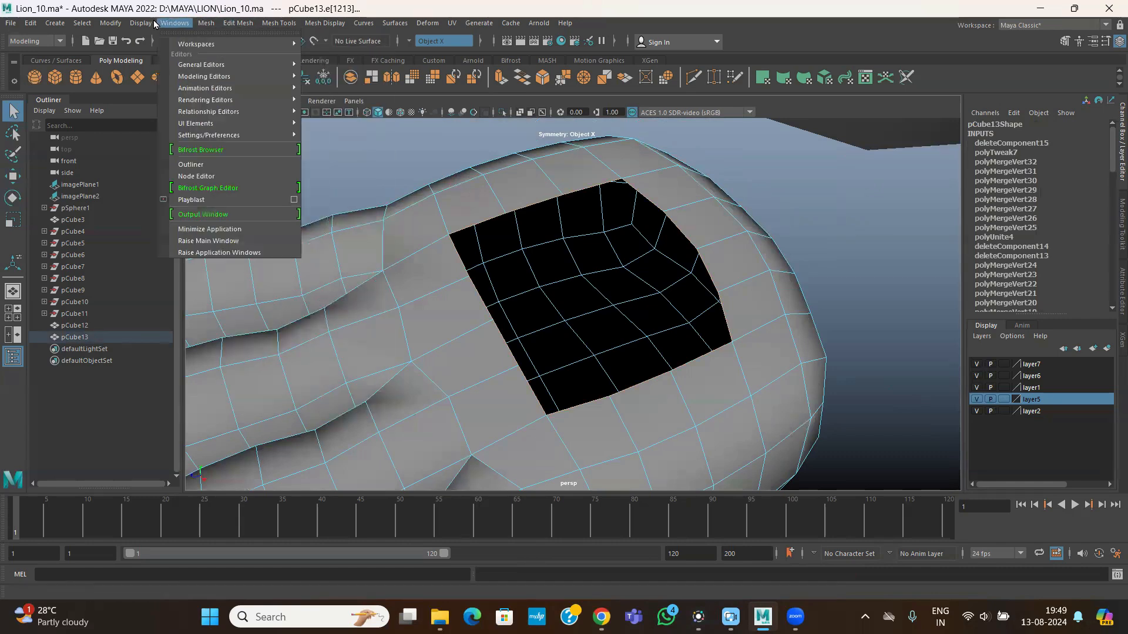
mouse_move(301, 65)
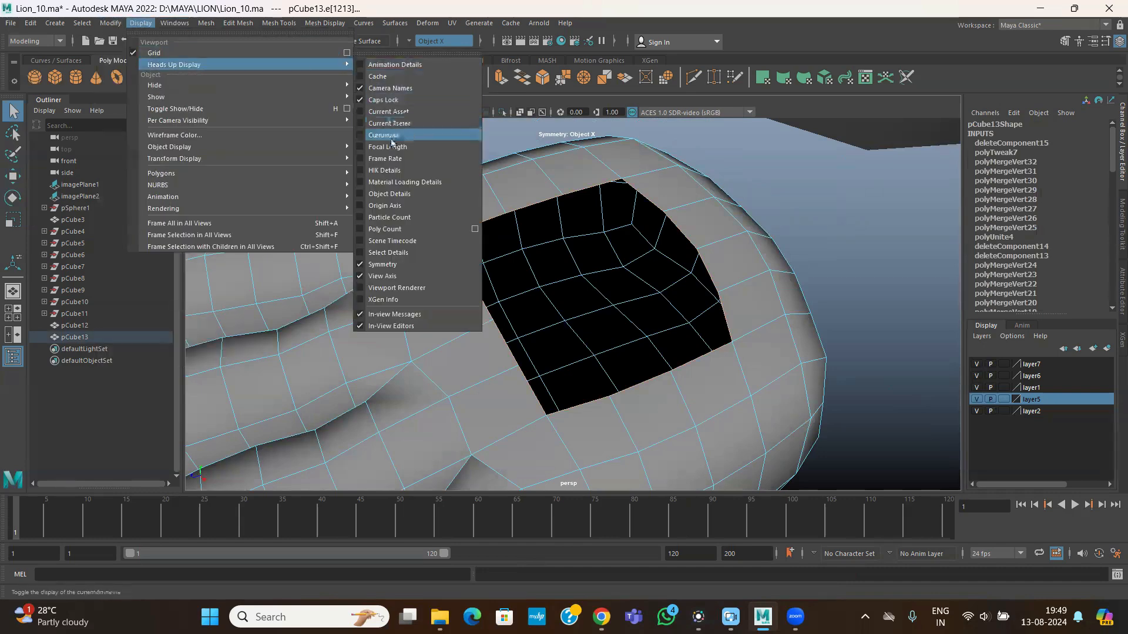
click(388, 229)
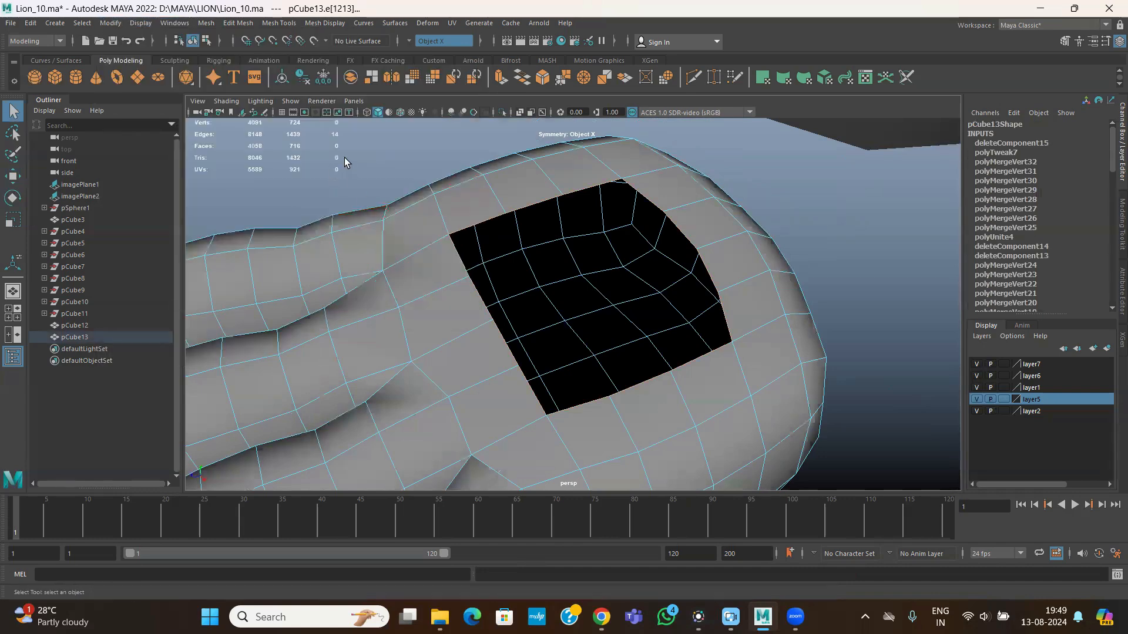
- Select the body mesh and compare the front leg's open end with the hole in the paw
scroll(578, 273, down, 5)
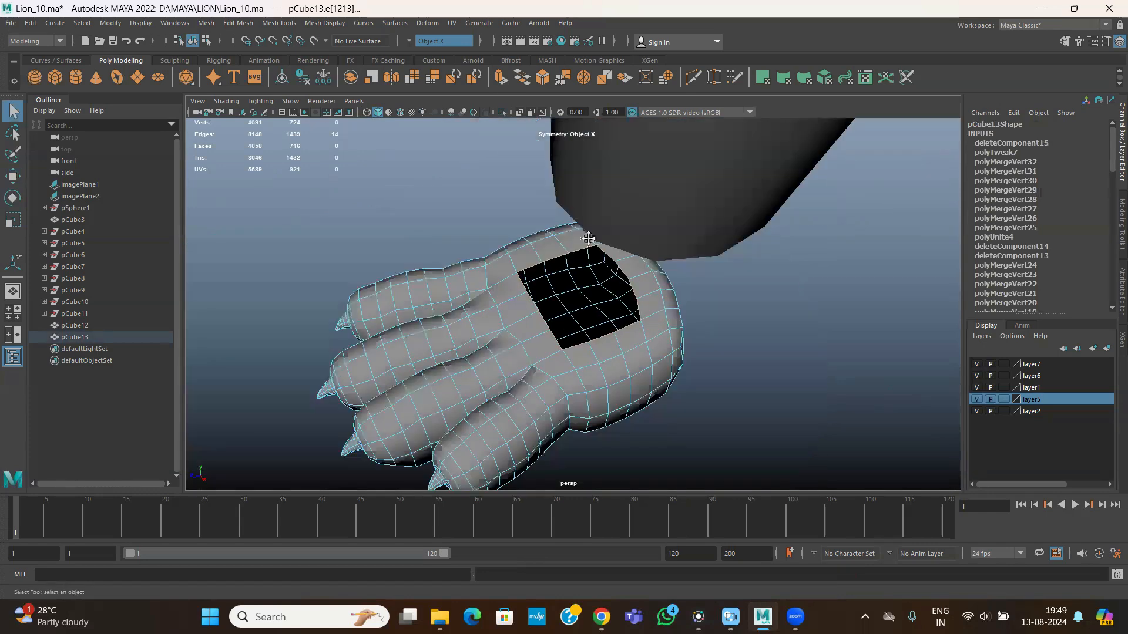
alt+middle_drag(587, 235, 561, 307)
alt+drag(572, 387, 562, 360)
click(609, 252)
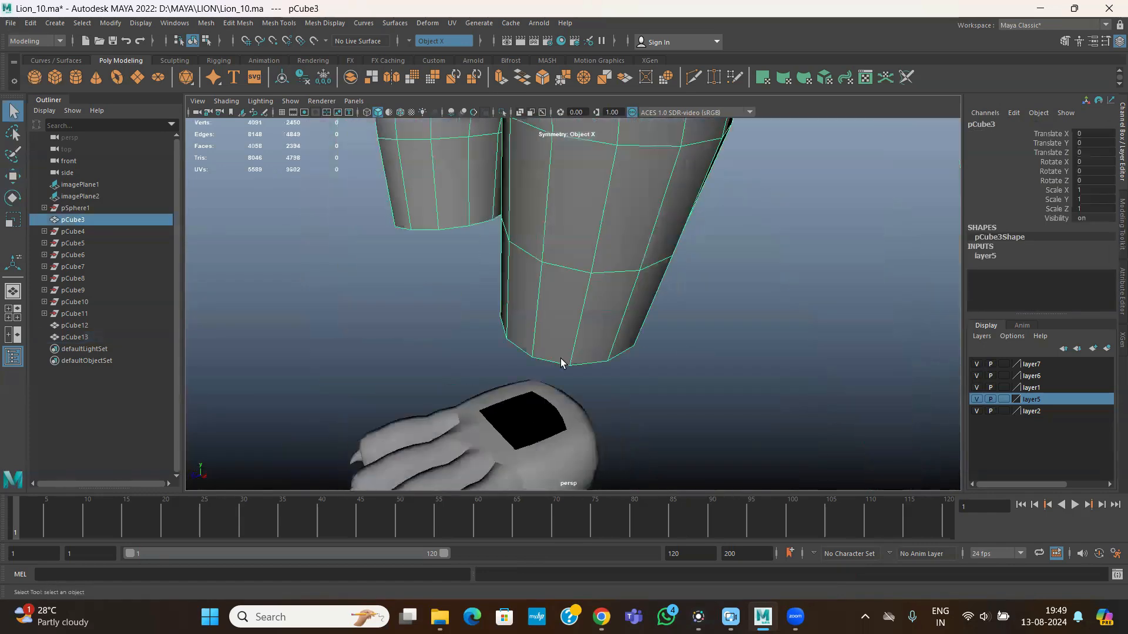
alt+middle_drag(651, 420, 668, 376)
- Select the paw, switch it to edge mode and delete one crosswise edge loop that runs through the palm hole
scroll(668, 376, up, 1)
scroll(677, 308, up, 2)
click(630, 339)
scroll(617, 365, up, 3)
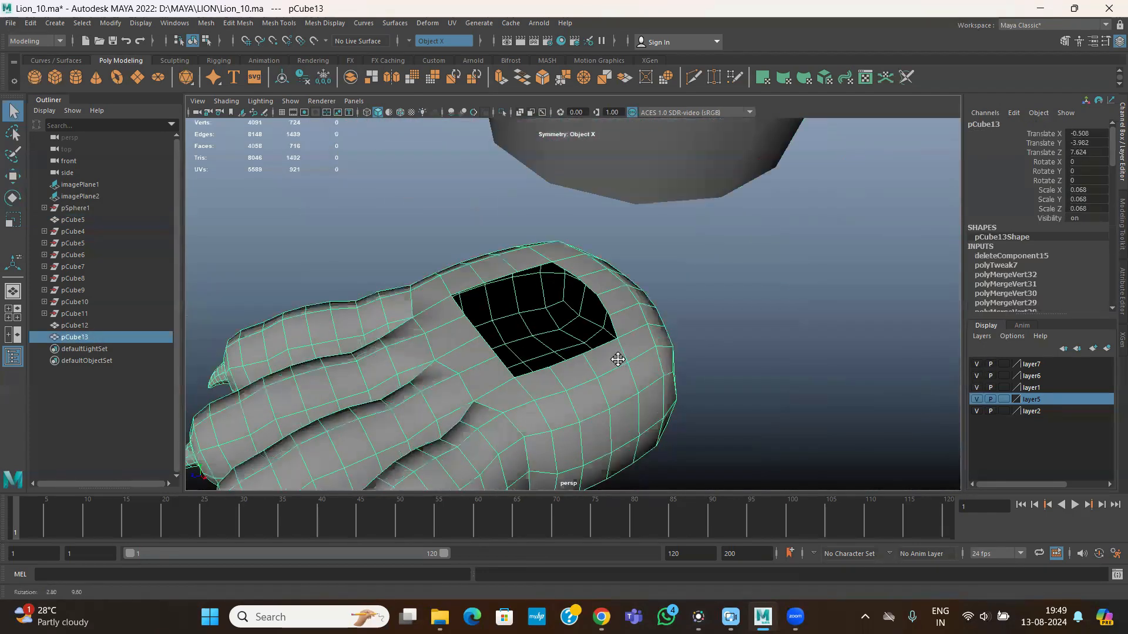
scroll(662, 364, up, 2)
alt+middle_drag(641, 343, 657, 309)
alt+drag(495, 197, 492, 188)
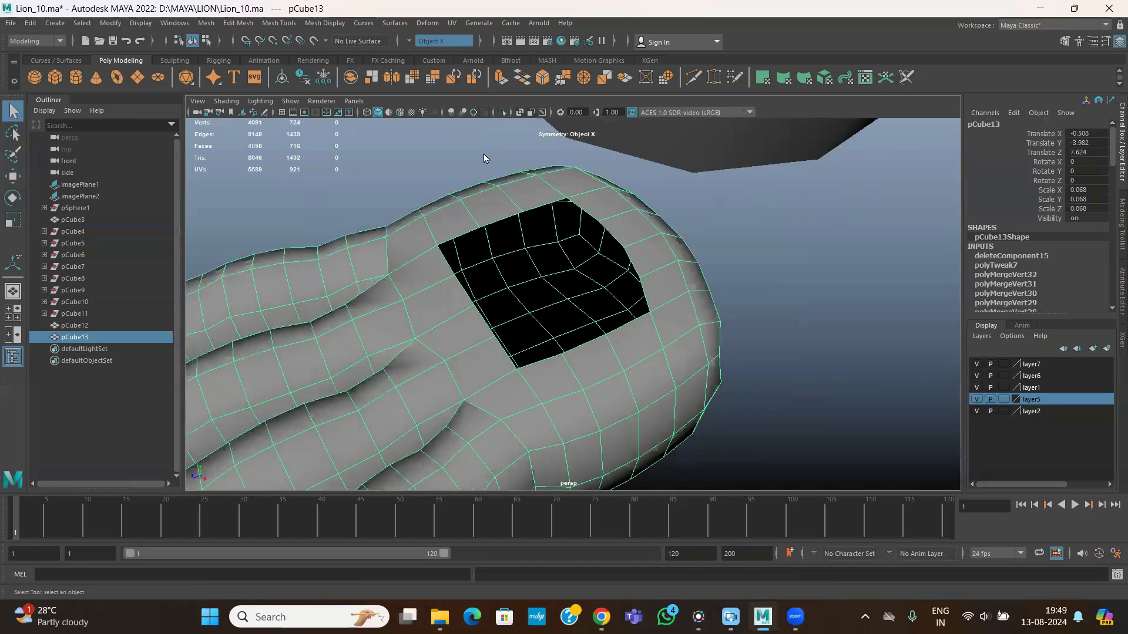
right_drag(491, 188, 493, 151)
alt+drag(657, 235, 573, 389)
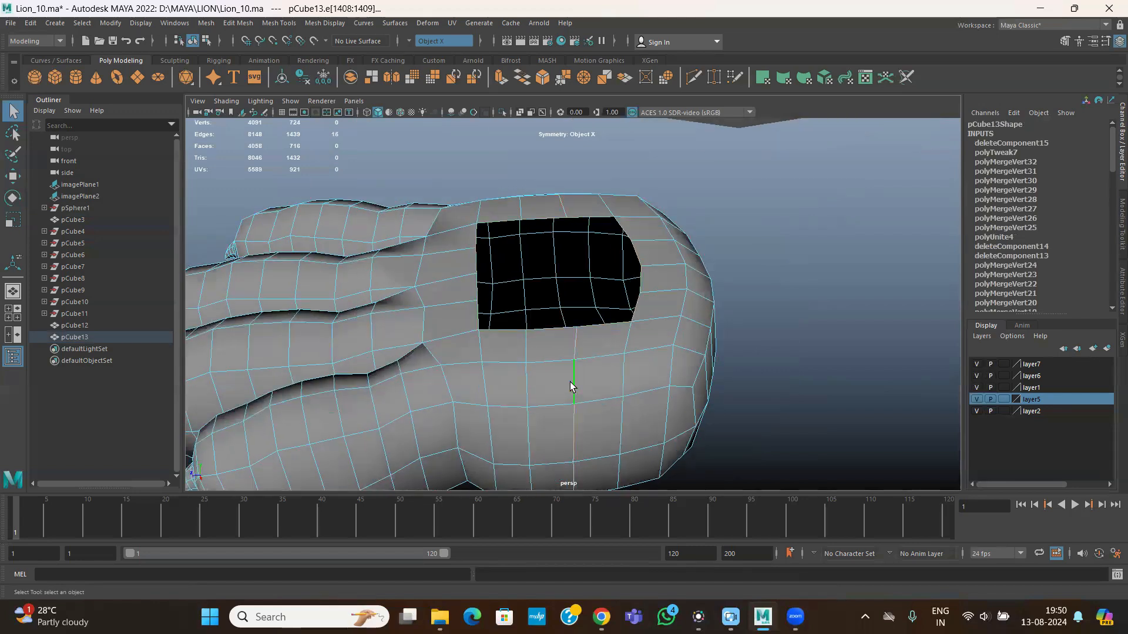
key(ctrl+Delete)
- Select another crosswise edge loop on the palm and check the paw against the reference image in the side view
click(526, 385)
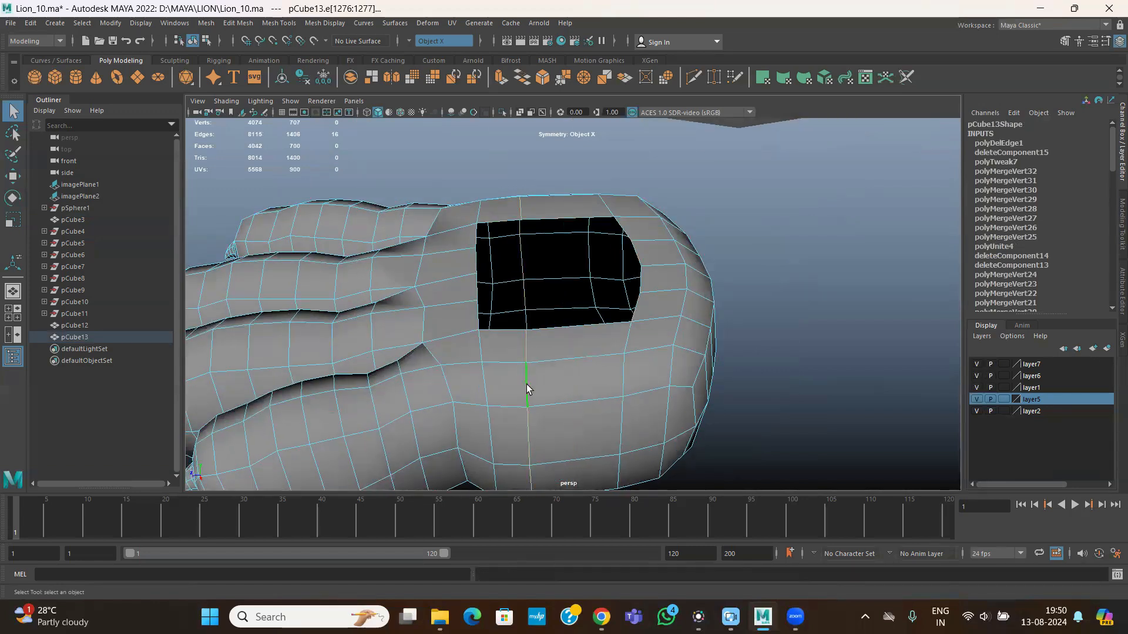
key(w)
ctrl+shift+drag(475, 379, 416, 319)
alt+drag(432, 189, 541, 254)
alt+drag(485, 272, 382, 255)
key(space)
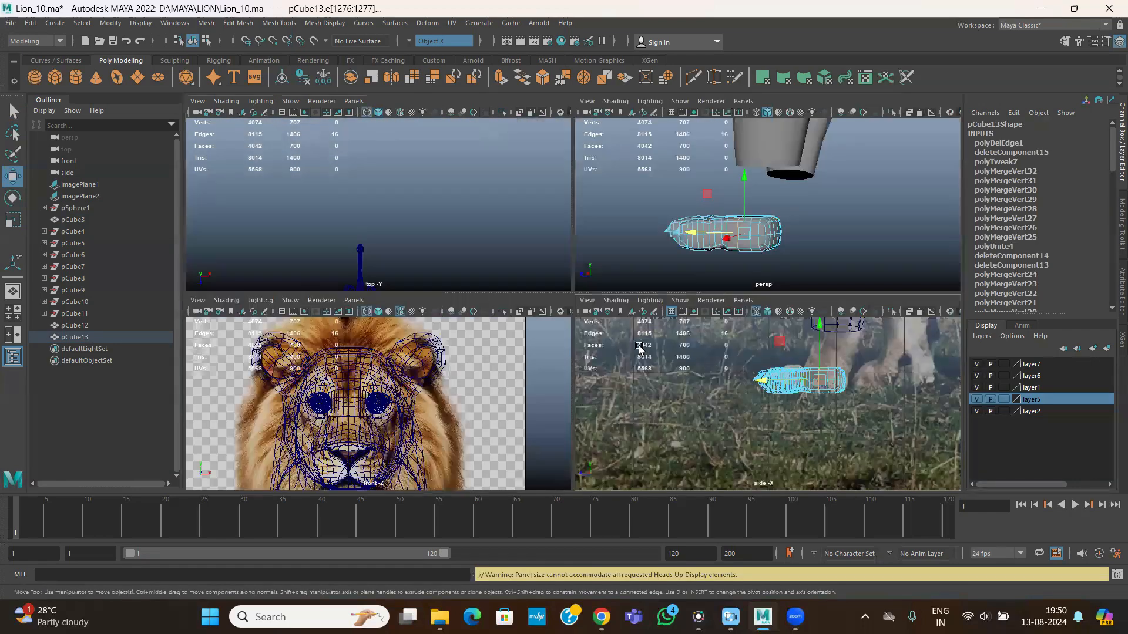
key(space)
scroll(582, 351, down, 3)
alt+middle_drag(599, 276, 579, 341)
scroll(720, 359, up, 4)
alt+middle_drag(721, 351, 690, 362)
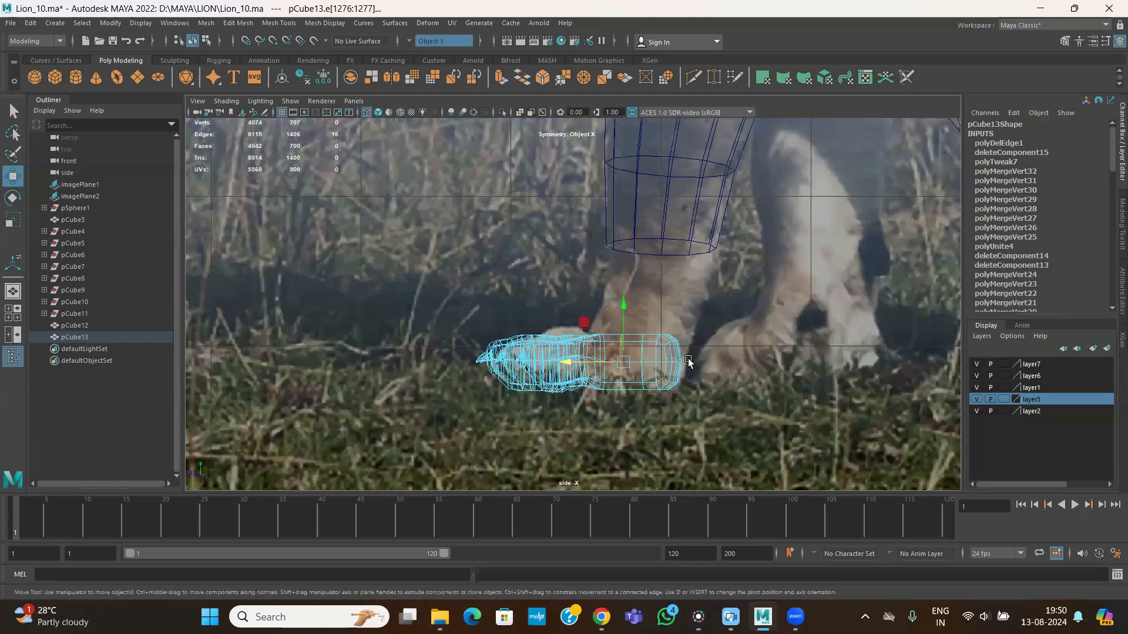
- Return to the perspective view and combine the paw and the body into one mesh
key(space)
key(space)
right_drag(617, 195, 651, 188)
shift+click(594, 360)
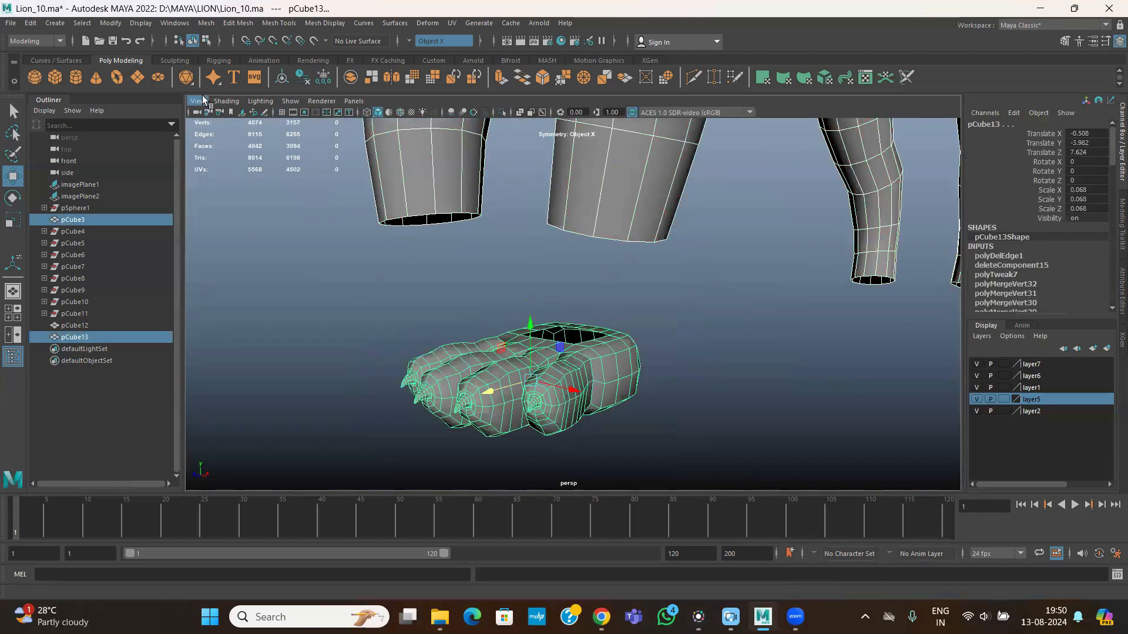
click(206, 23)
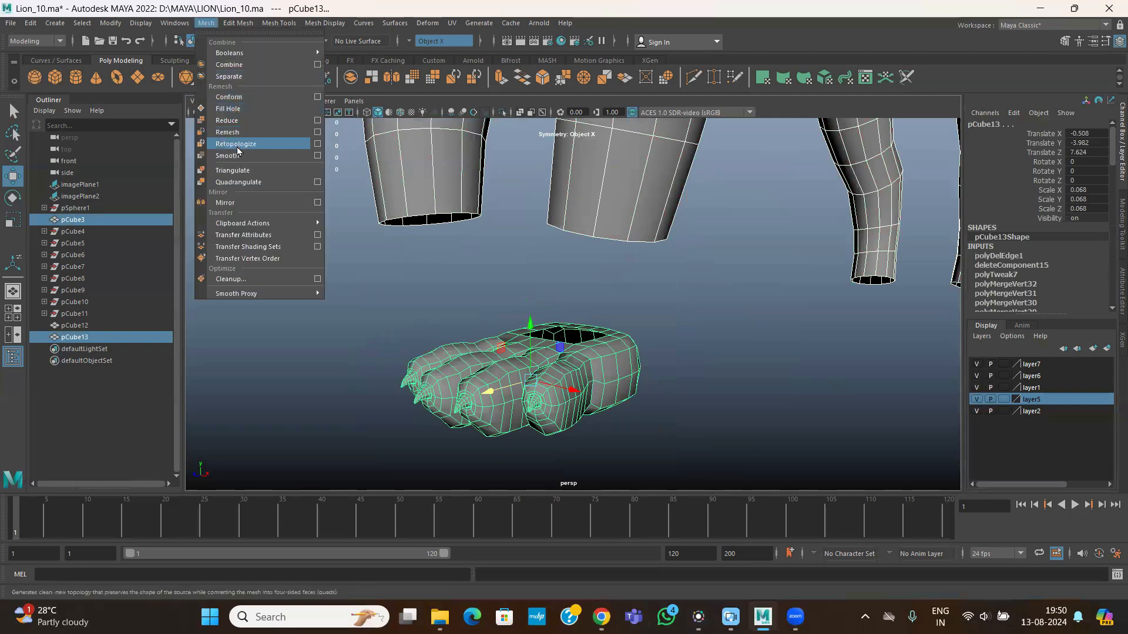
click(229, 65)
- Insert an edge loop around the front leg just above its open lower rim
alt+drag(529, 338, 517, 318)
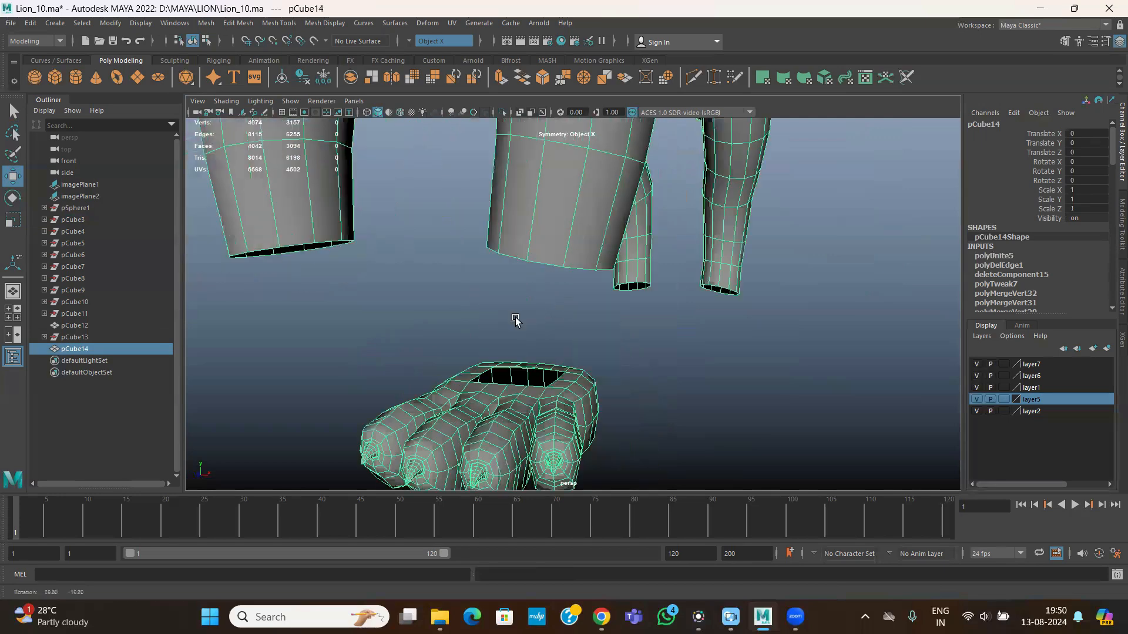
scroll(519, 292, up, 3)
right_drag(496, 225, 496, 211)
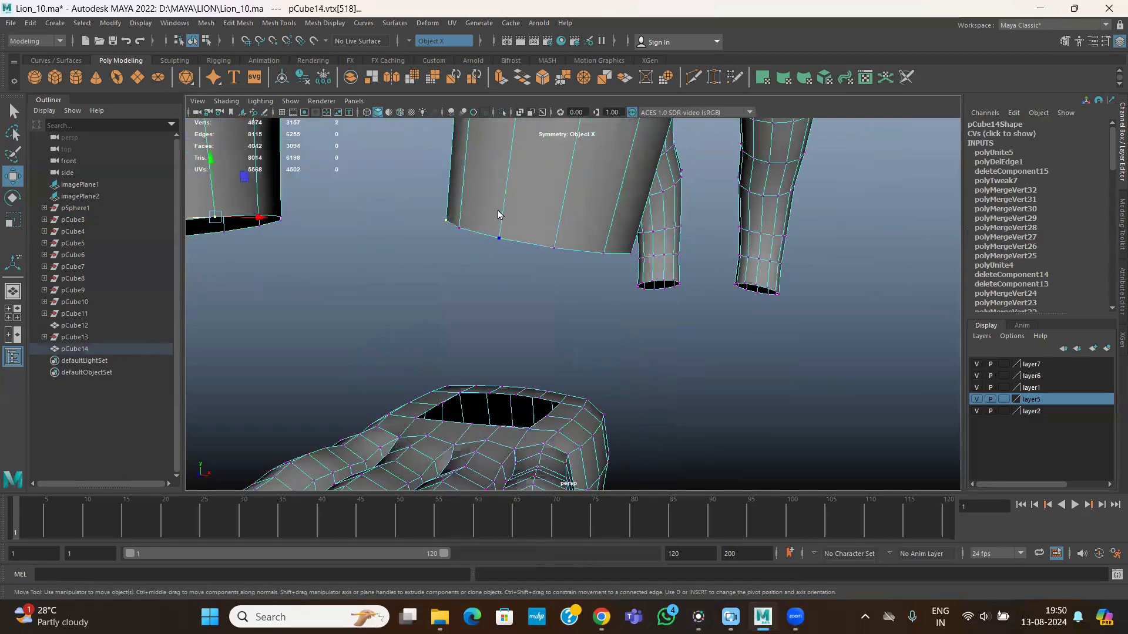
click(281, 24)
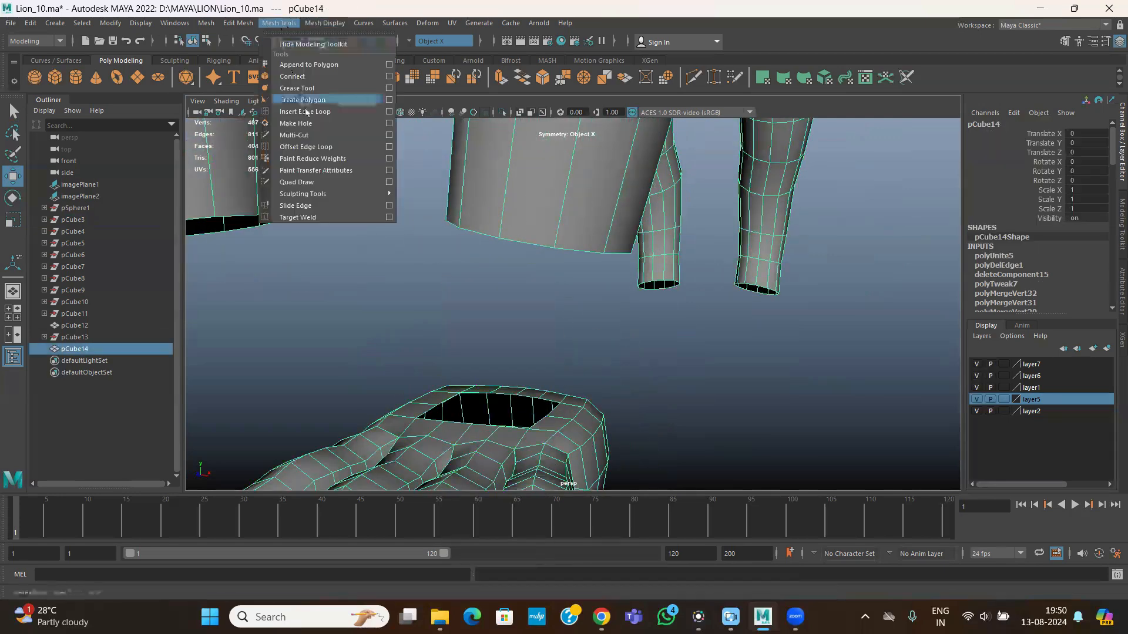
click(307, 113)
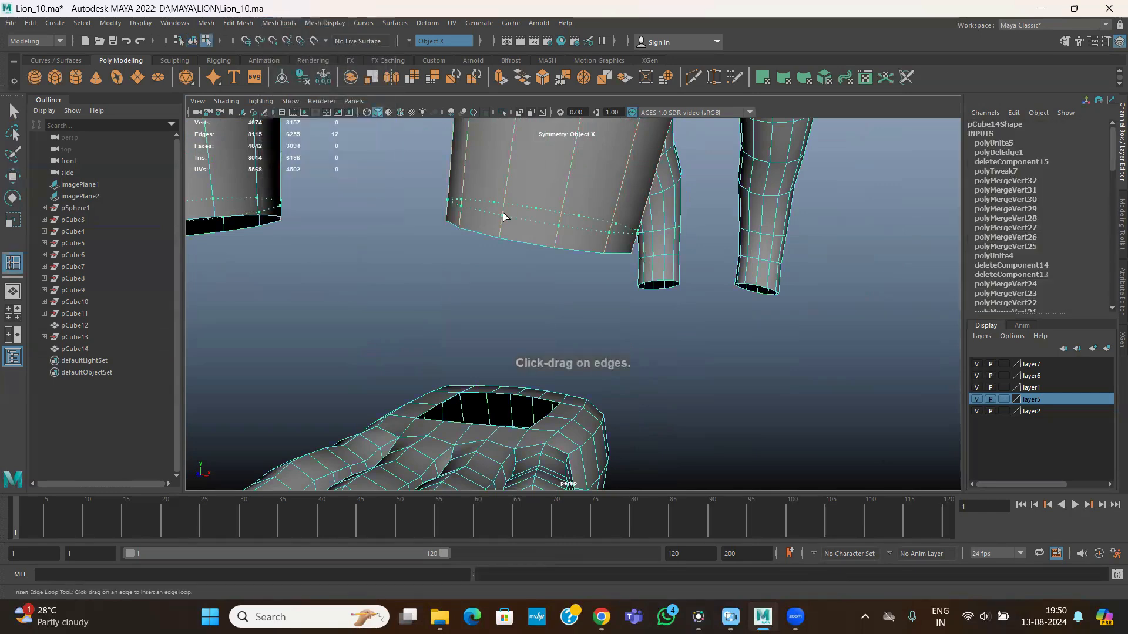
click(504, 218)
key(w)
- In vertex mode, merge two neighbouring vertices on the front of the leg's rim with their counterparts on the paw's hole
right_drag(491, 187, 438, 188)
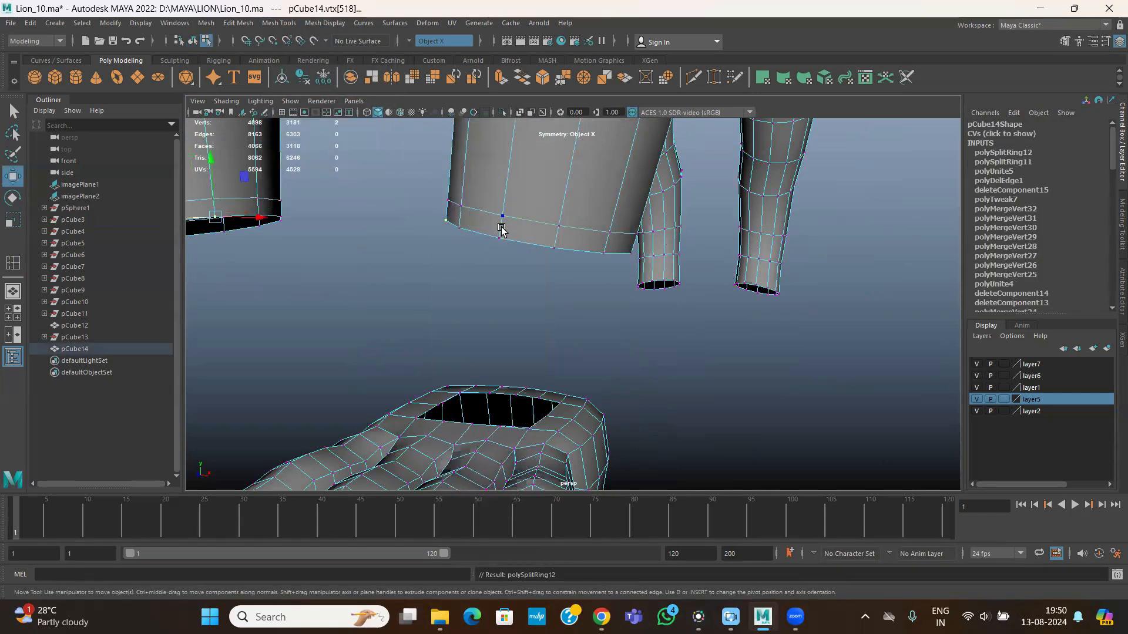
alt+drag(501, 249, 471, 386)
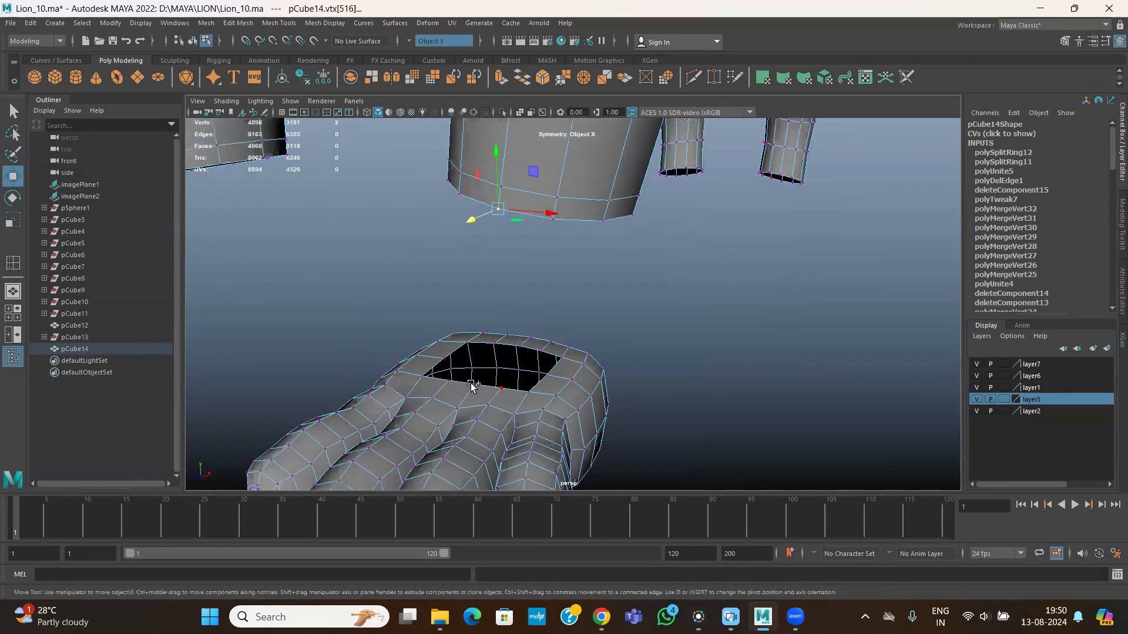
click(237, 24)
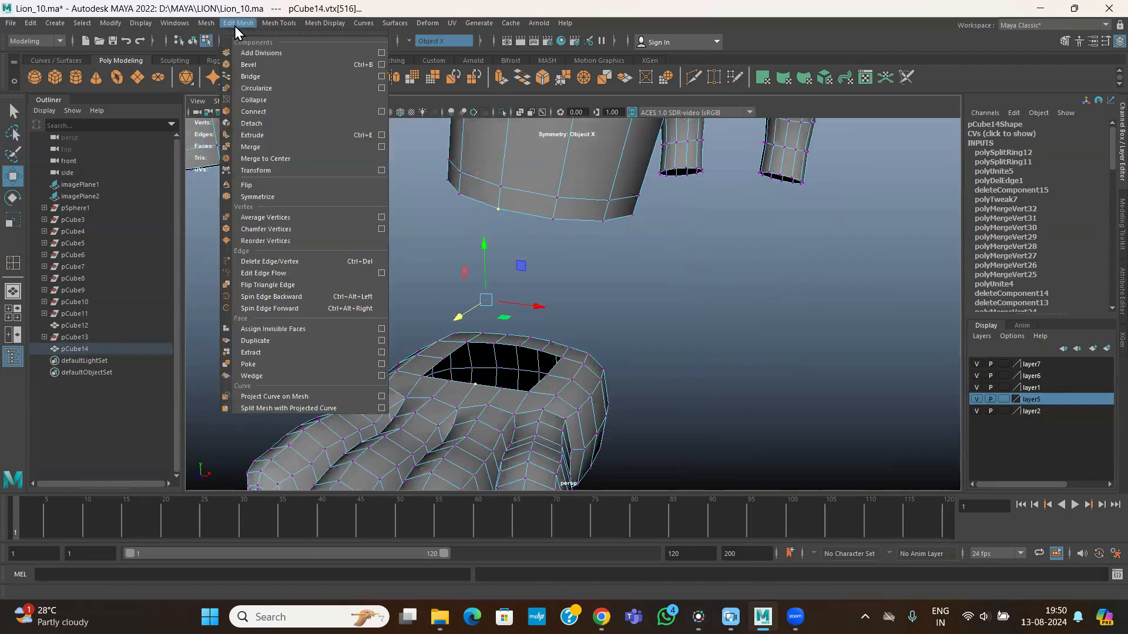
click(258, 147)
alt+drag(510, 299, 538, 235)
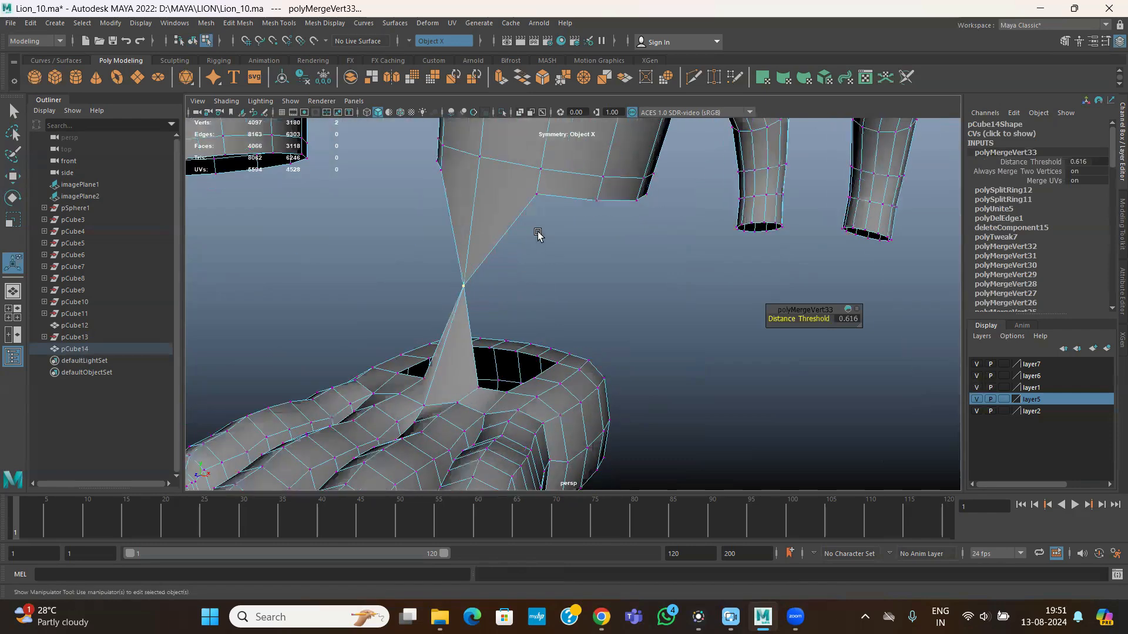
click(539, 193)
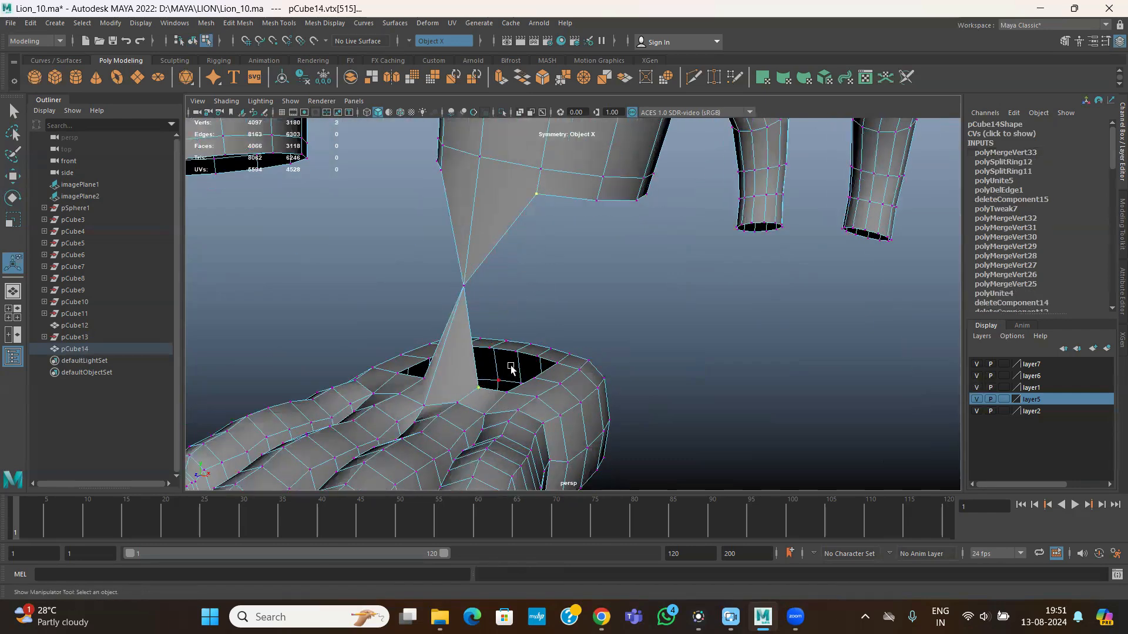
key(g)
alt+drag(509, 328, 542, 218)
- Try to merge the next leg and paw vertices, raising the merge distance threshold to 2, and undo that change
click(544, 219)
alt+drag(553, 401, 585, 410)
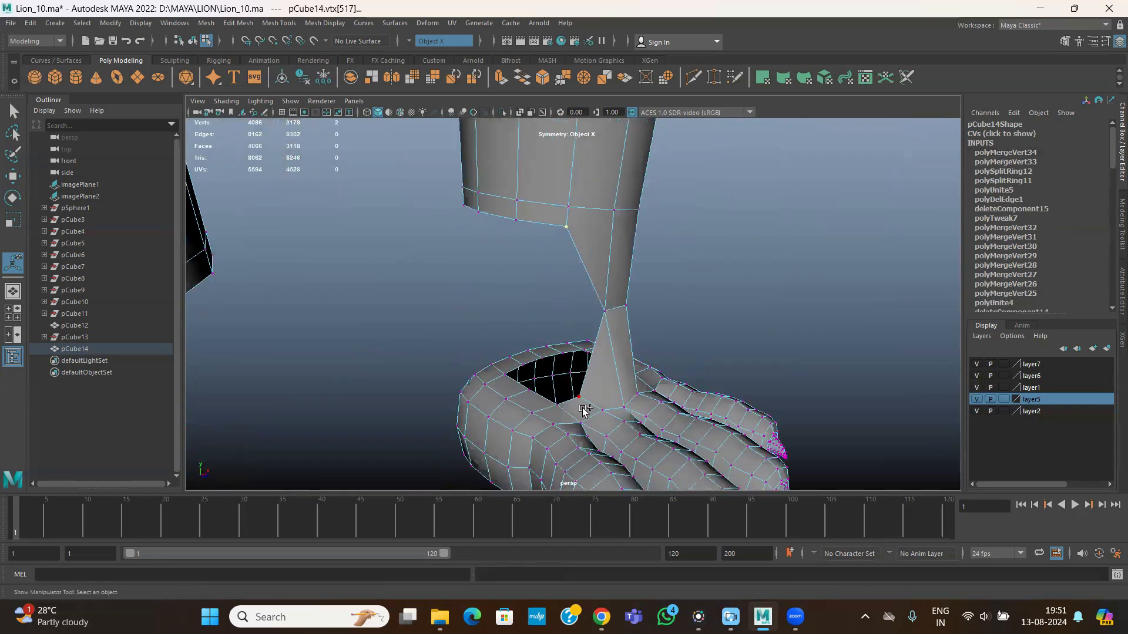
key(g)
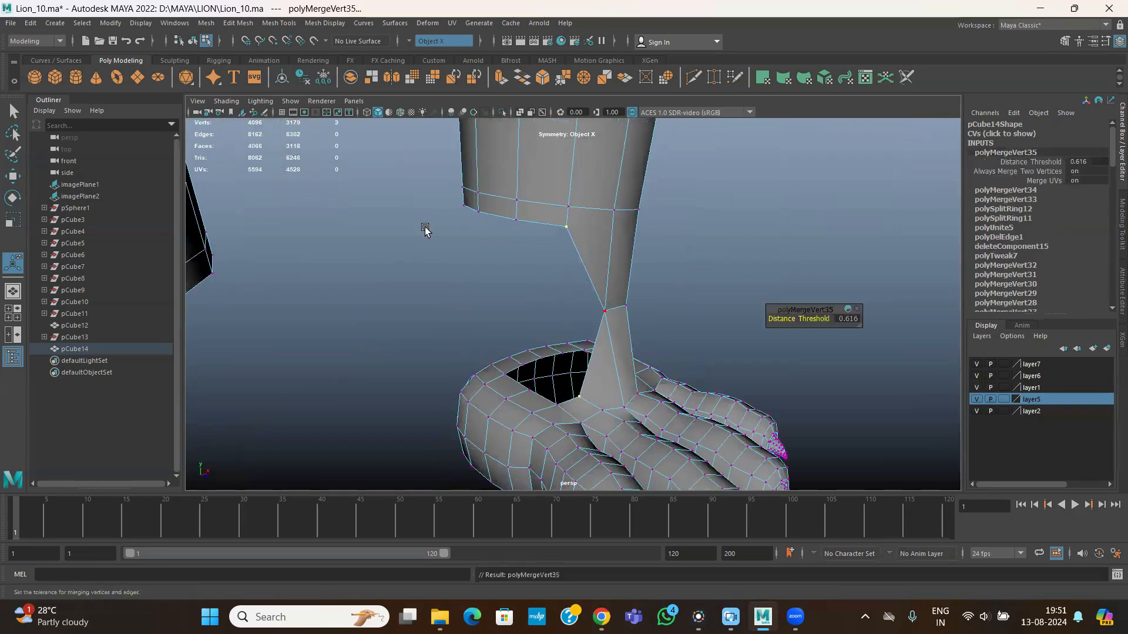
click(232, 24)
click(263, 150)
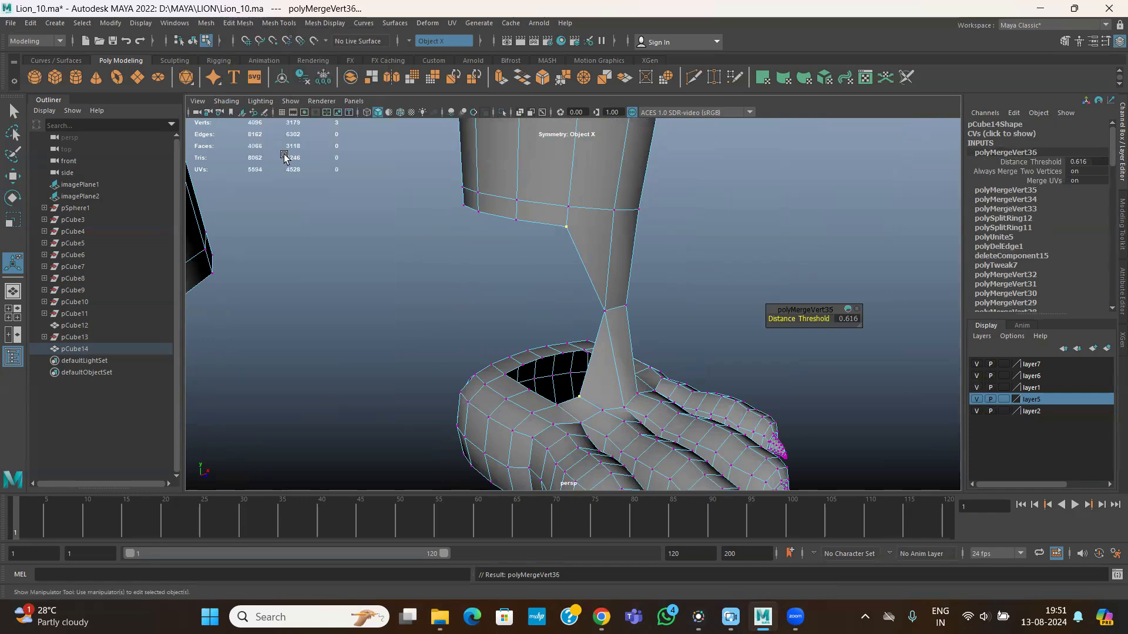
alt+drag(476, 301, 647, 332)
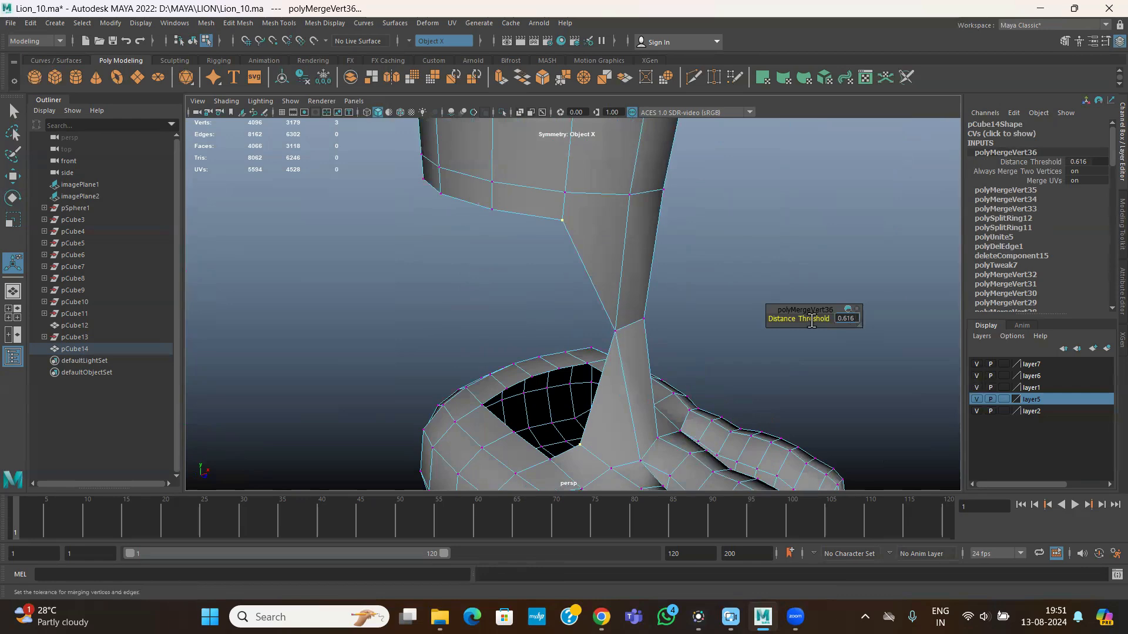
text(2)
key(Return)
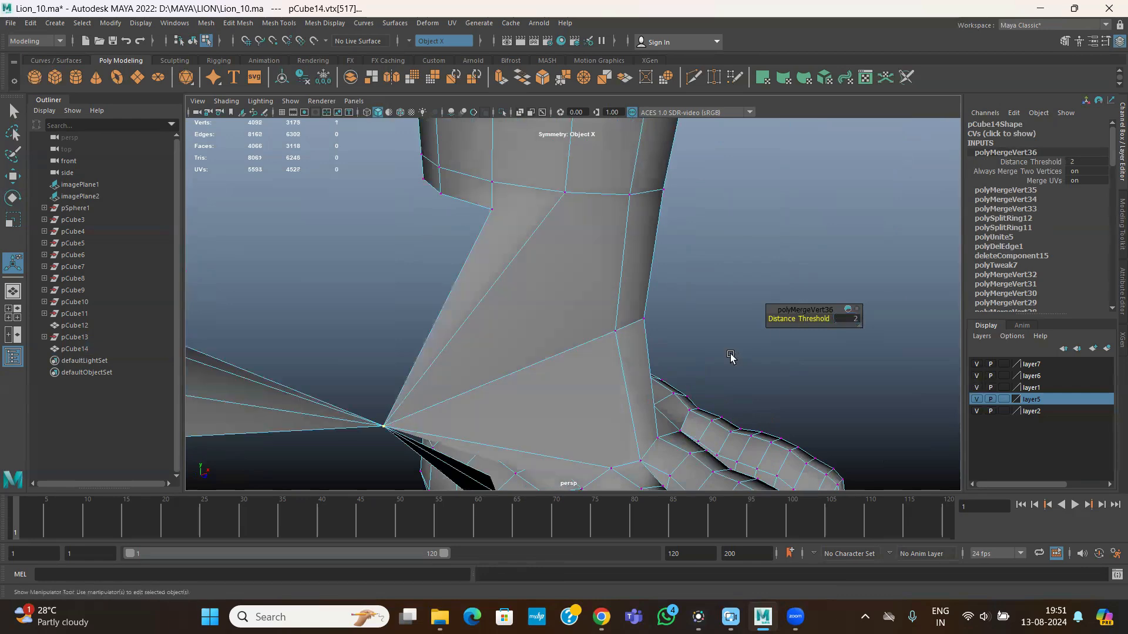
key(ctrl+z)
- Turn off the Object X symmetry
alt+drag(626, 334, 417, 247)
click(409, 42)
click(424, 47)
- Merge the next two vertices along the leg's rim with the matching vertices on the paw's hole
alt+middle_drag(591, 312, 584, 345)
scroll(584, 345, up, 2)
click(564, 301)
click(572, 289)
alt+drag(573, 289, 615, 381)
scroll(590, 376, up, 2)
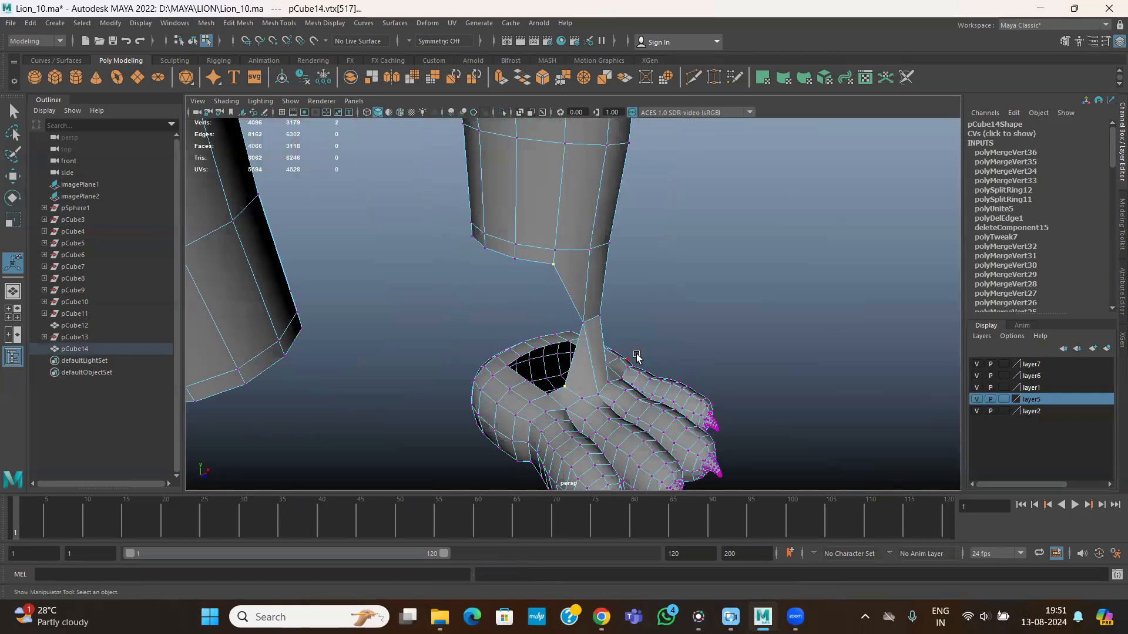
click(229, 24)
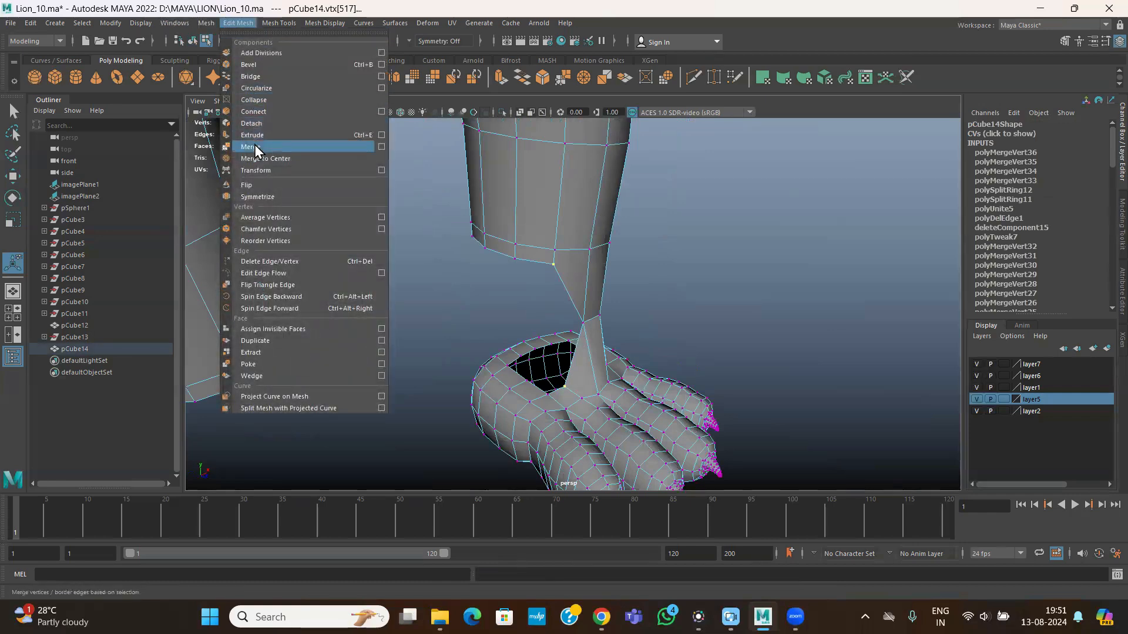
click(259, 144)
alt+drag(516, 246, 544, 265)
click(545, 262)
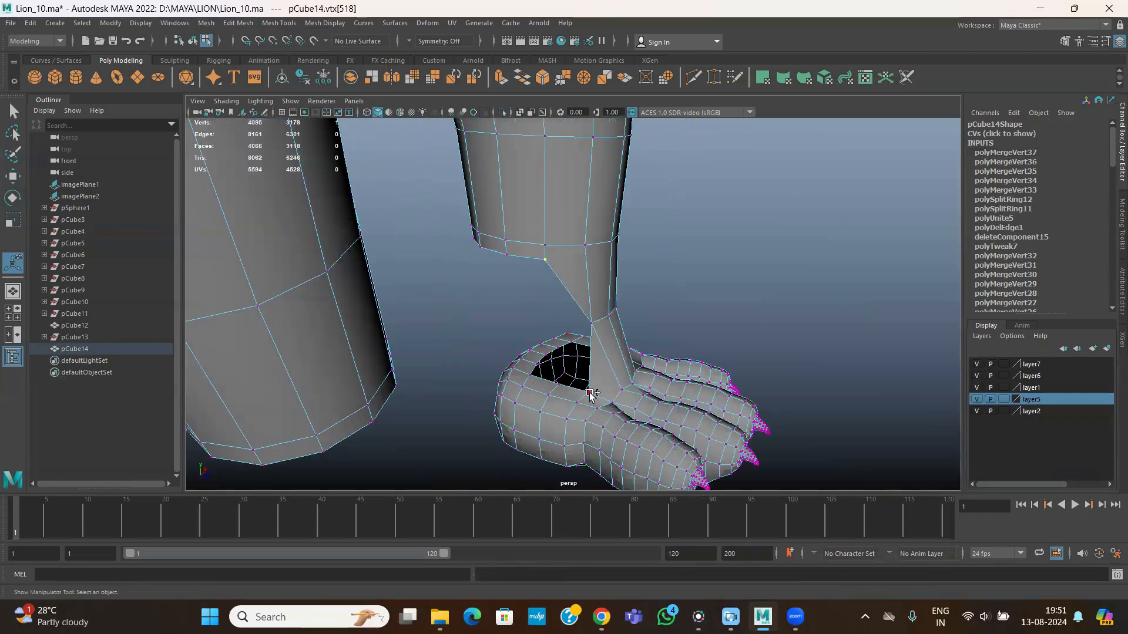
key(g)
- Continue towards the back of the leg, merging two more rim vertices with the matching vertices of the paw's hole
alt+drag(587, 348, 587, 302)
click(506, 193)
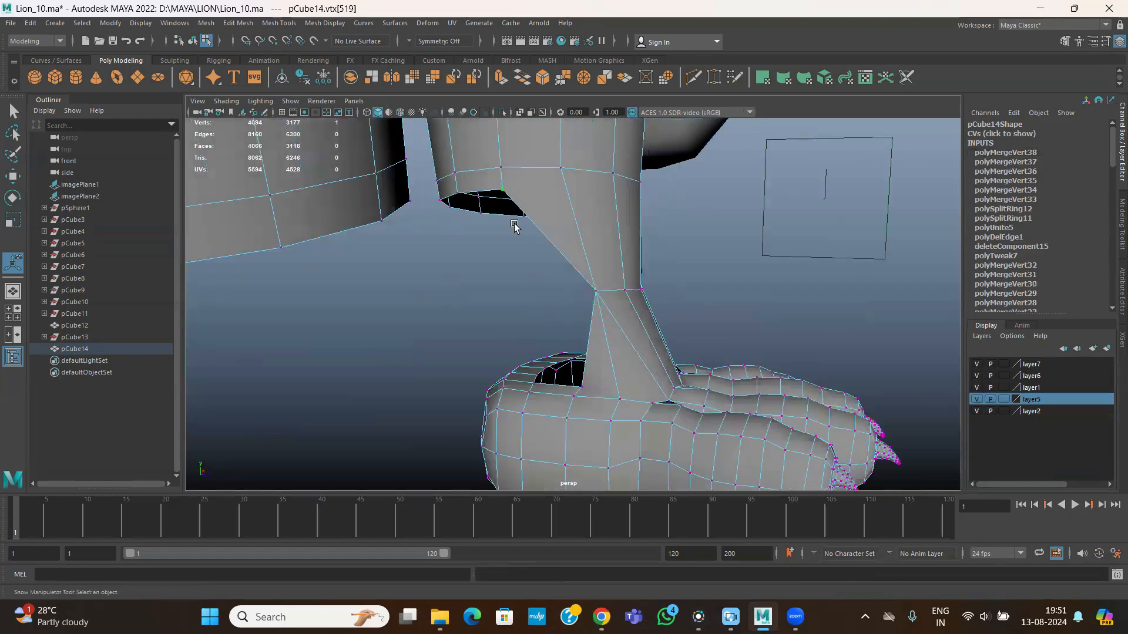
shift+click(583, 387)
key(g)
alt+drag(602, 368, 604, 191)
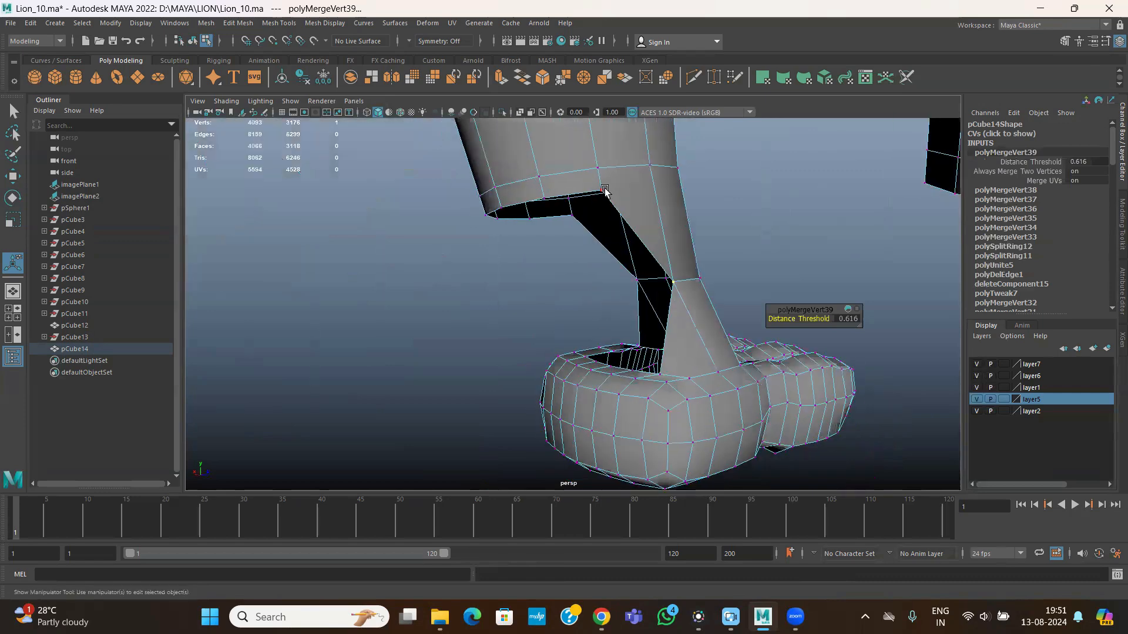
click(603, 192)
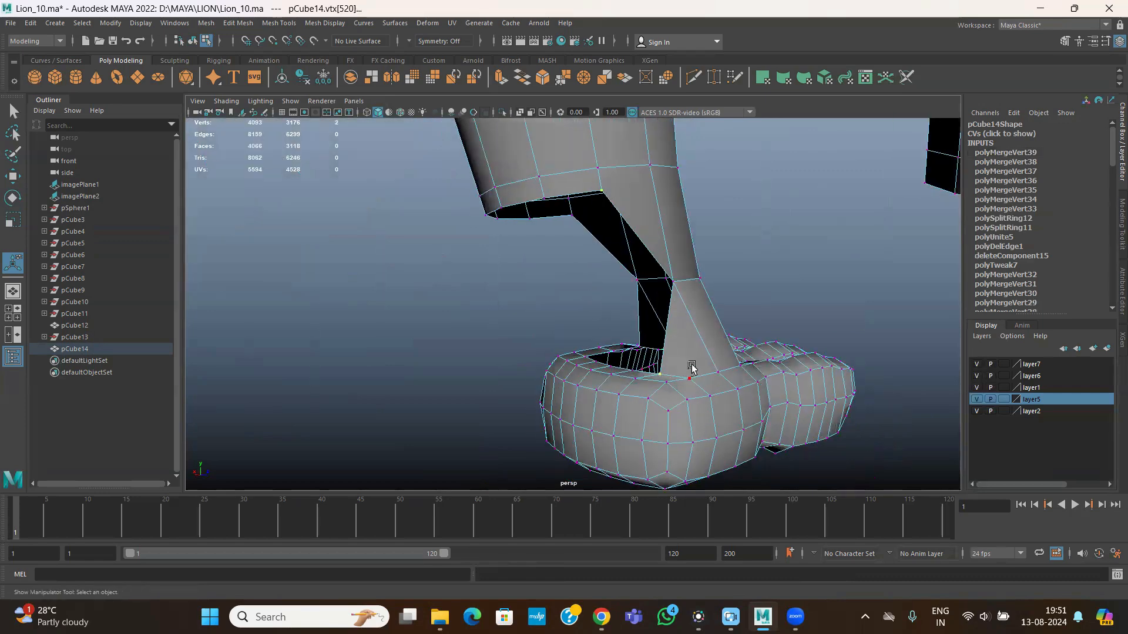
key(g)
alt+drag(620, 350, 660, 219)
key(ctrl+z)
key(g)
- Merge three more vertices along the back of the leg's rim with their counterparts on the paw's hole
click(679, 152)
key(g)
click(640, 162)
alt+drag(641, 162, 611, 347)
key(g)
click(657, 197)
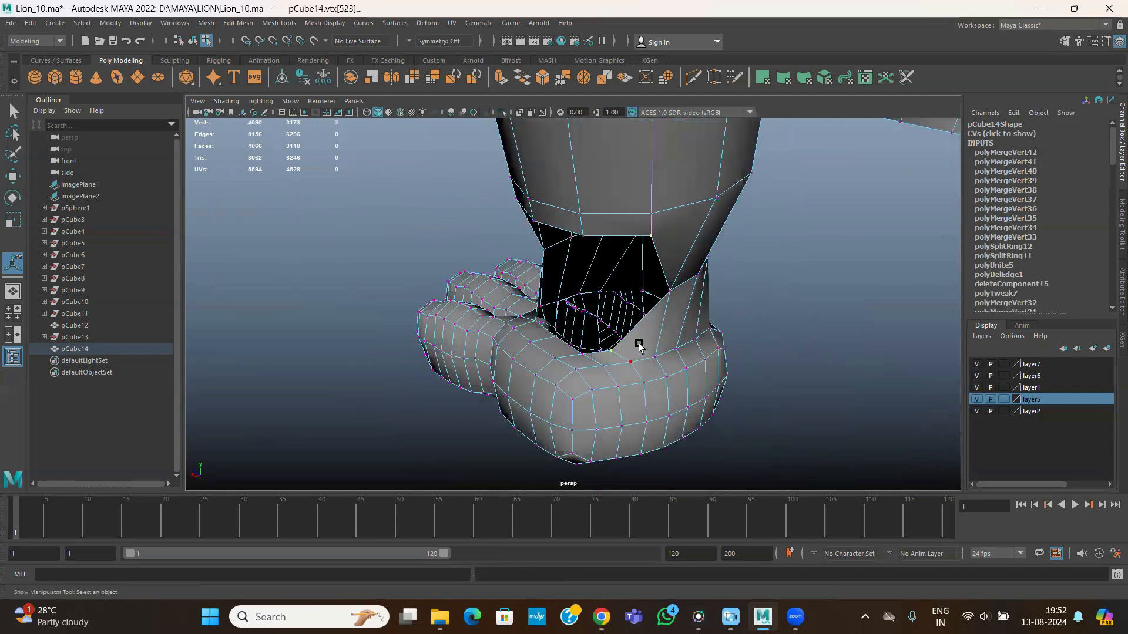
key(g)
- Merge the last three vertex pairs to close the gap between leg and paw, and return the mesh to object mode
alt+drag(679, 345, 608, 209)
click(627, 189)
key(g)
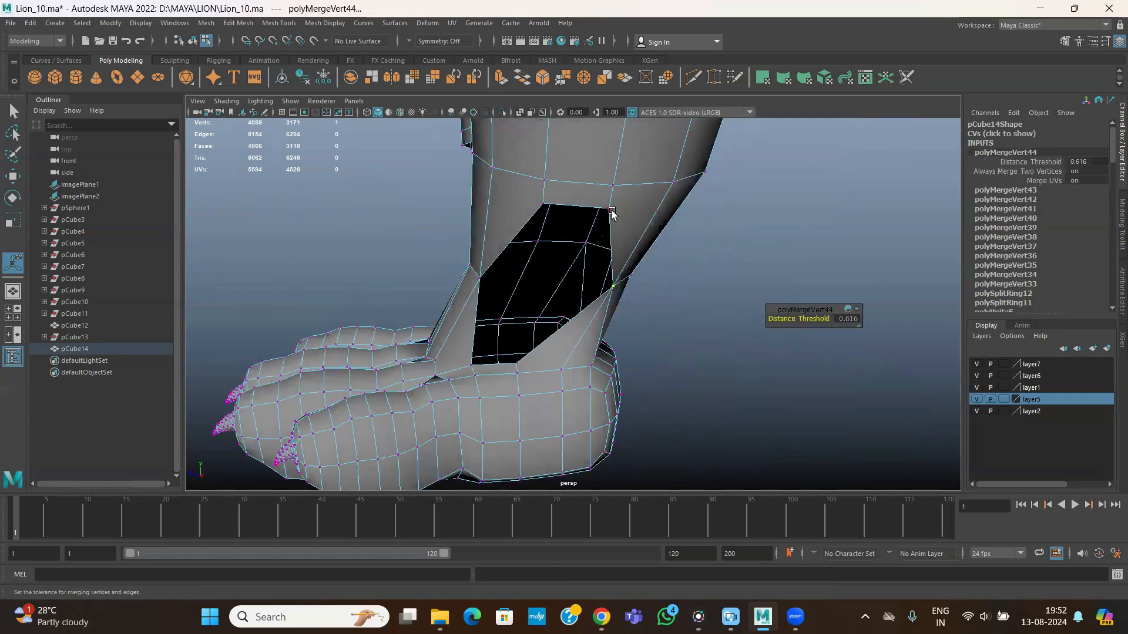
click(611, 211)
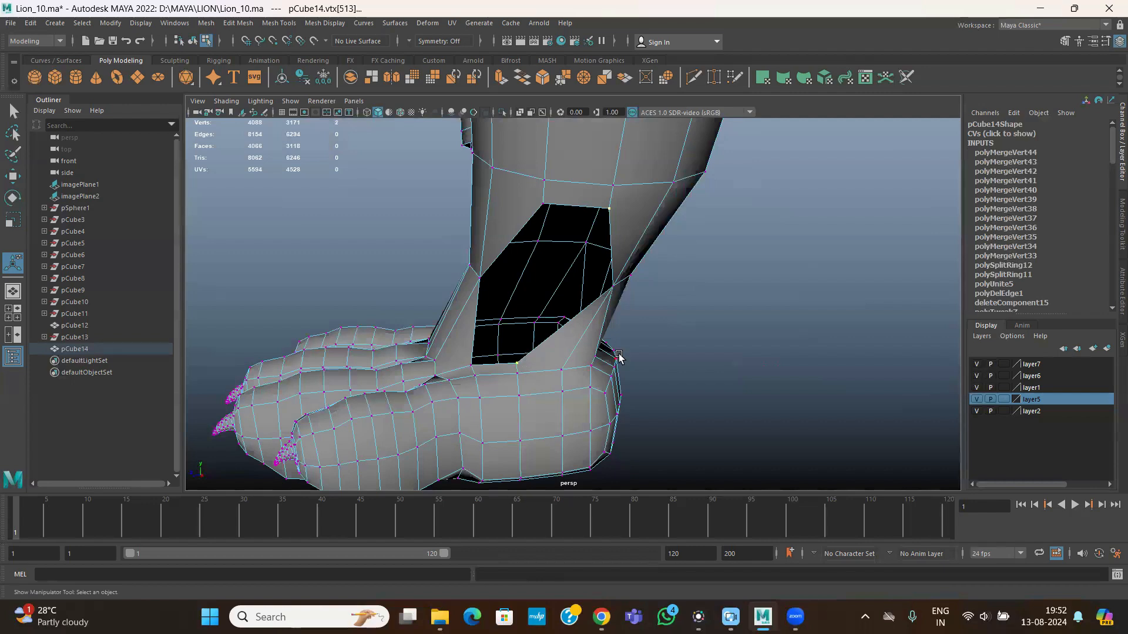
key(g)
alt+drag(567, 282, 572, 216)
click(564, 200)
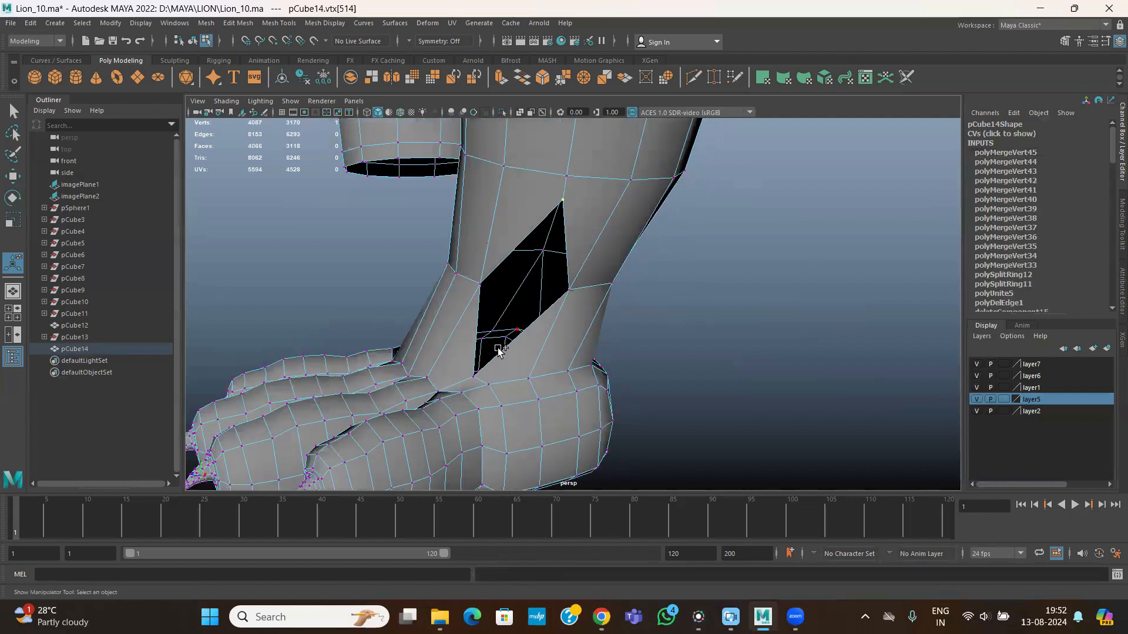
key(g)
alt+drag(664, 355, 517, 318)
right_click(519, 299)
click(558, 283)
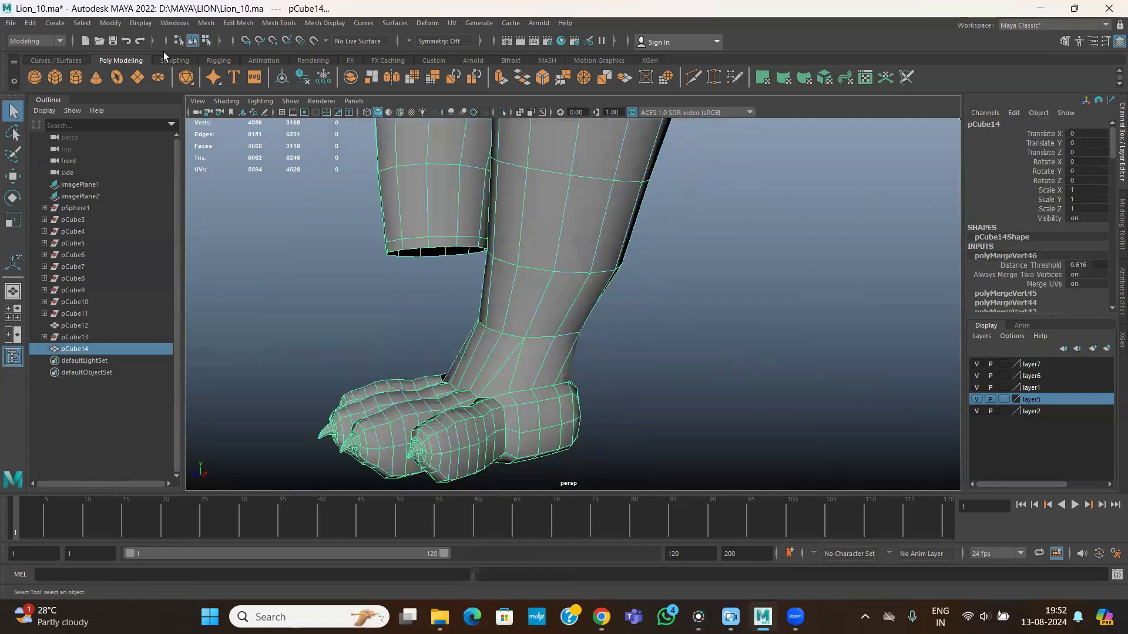
- Insert two edge loops around the lower leg just above the ankle and return the mesh to object mode
click(203, 23)
mouse_move(266, 24)
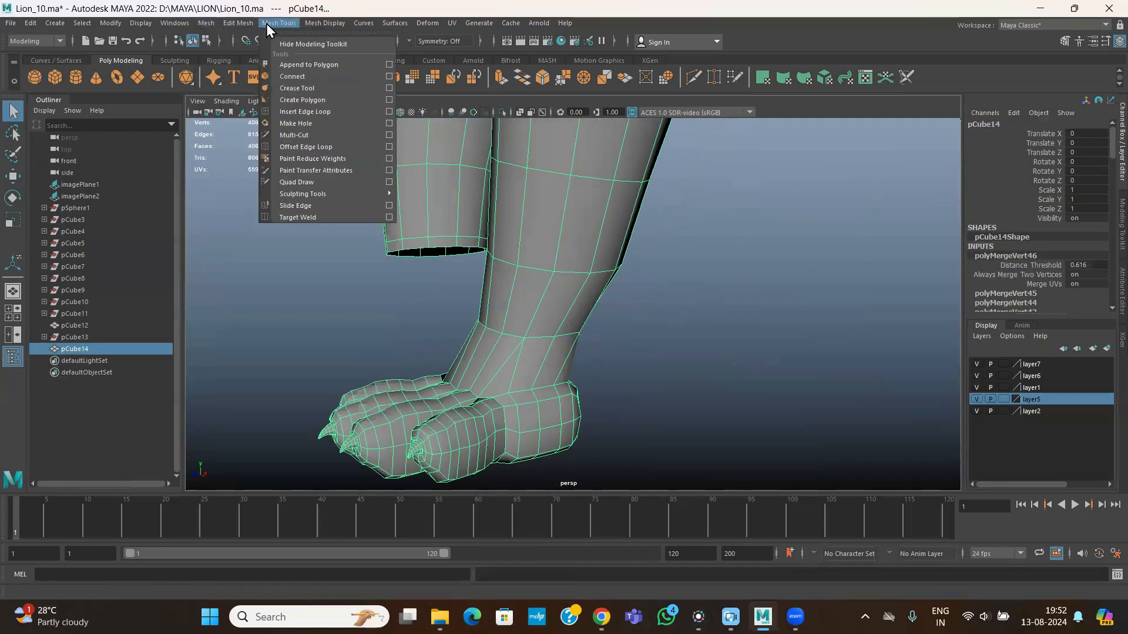
click(297, 111)
mouse_move(511, 303)
mouse_down()
mouse_move(507, 319)
mouse_move(508, 307)
mouse_up()
alt+drag(569, 372, 525, 374)
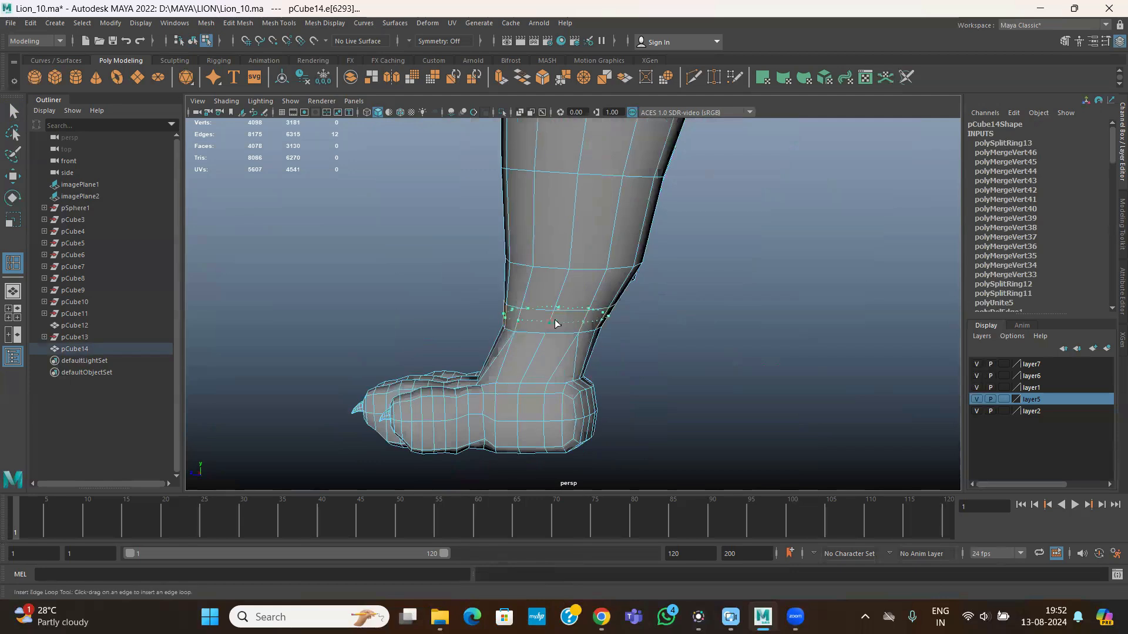
key(w)
right_drag(595, 303, 652, 282)
- Smooth the join between leg and paw all around the ankle with the Relax sculpting tool
click(174, 61)
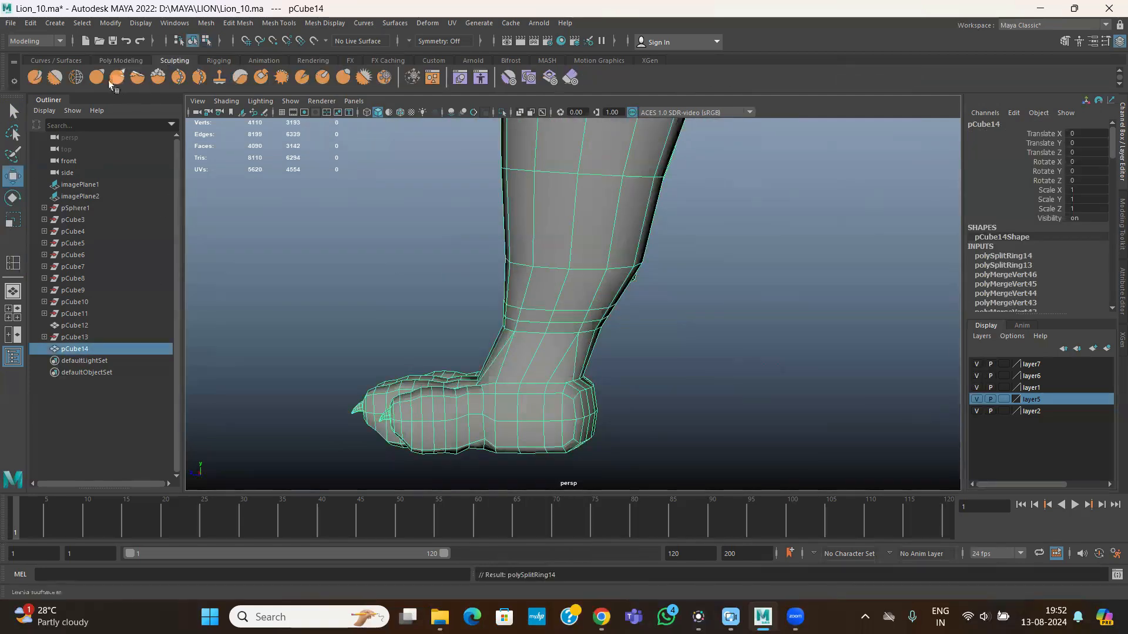
click(75, 77)
alt+drag(535, 377, 572, 339)
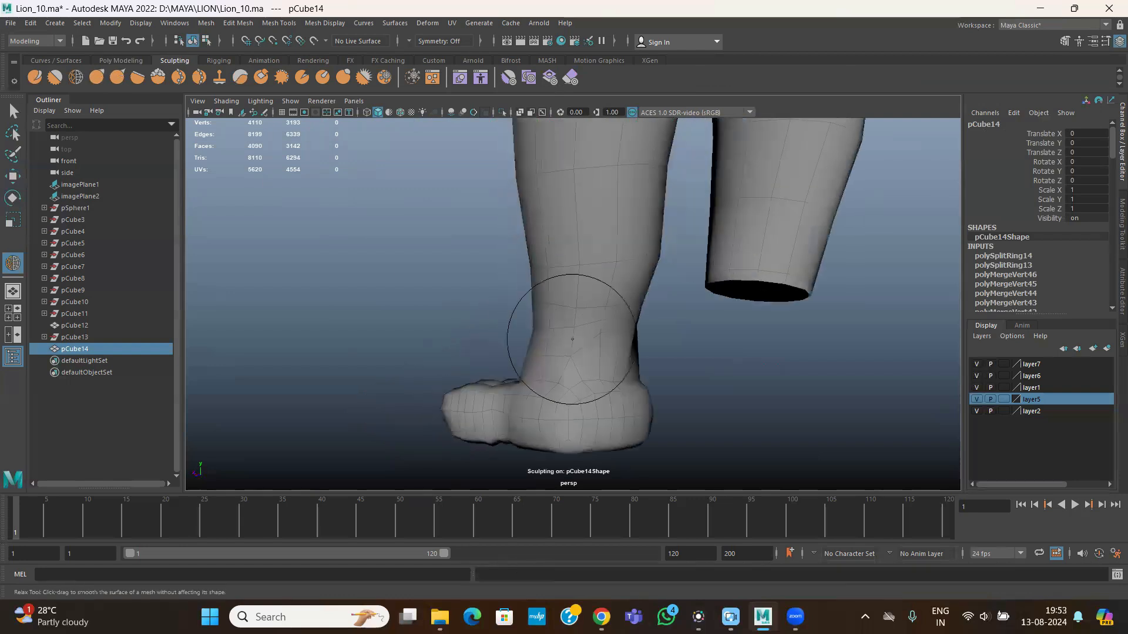
alt+drag(594, 396, 664, 395)
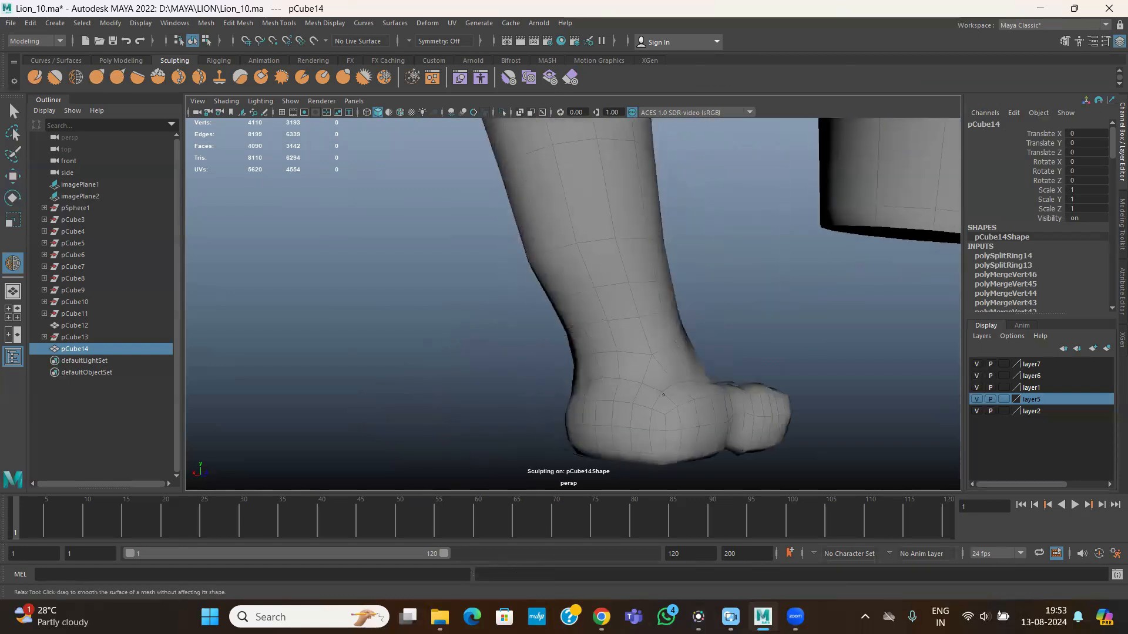
alt+drag(627, 344, 574, 351)
alt+drag(626, 386, 610, 269)
alt+drag(575, 345, 541, 347)
mouse_move(556, 282)
alt+mouse_down()
mouse_move(523, 372)
mouse_move(527, 338)
mouse_move(597, 411)
alt+mouse_up()
alt+drag(608, 359, 554, 372)
mouse_move(564, 323)
alt+mouse_down()
mouse_move(611, 353)
mouse_move(573, 329)
mouse_move(541, 403)
mouse_move(516, 364)
mouse_move(558, 378)
mouse_move(564, 344)
mouse_move(597, 363)
mouse_move(574, 353)
mouse_move(617, 423)
mouse_move(469, 328)
mouse_move(381, 343)
mouse_move(534, 361)
mouse_move(549, 323)
mouse_move(755, 363)
mouse_move(768, 398)
mouse_move(675, 341)
alt+mouse_up()
- Reshape the paw's pad, heel and ankle from several sides with the Grab sculpting tool
mouse_move(570, 391)
alt+mouse_down()
mouse_move(654, 386)
mouse_move(685, 345)
mouse_move(647, 316)
alt+mouse_up()
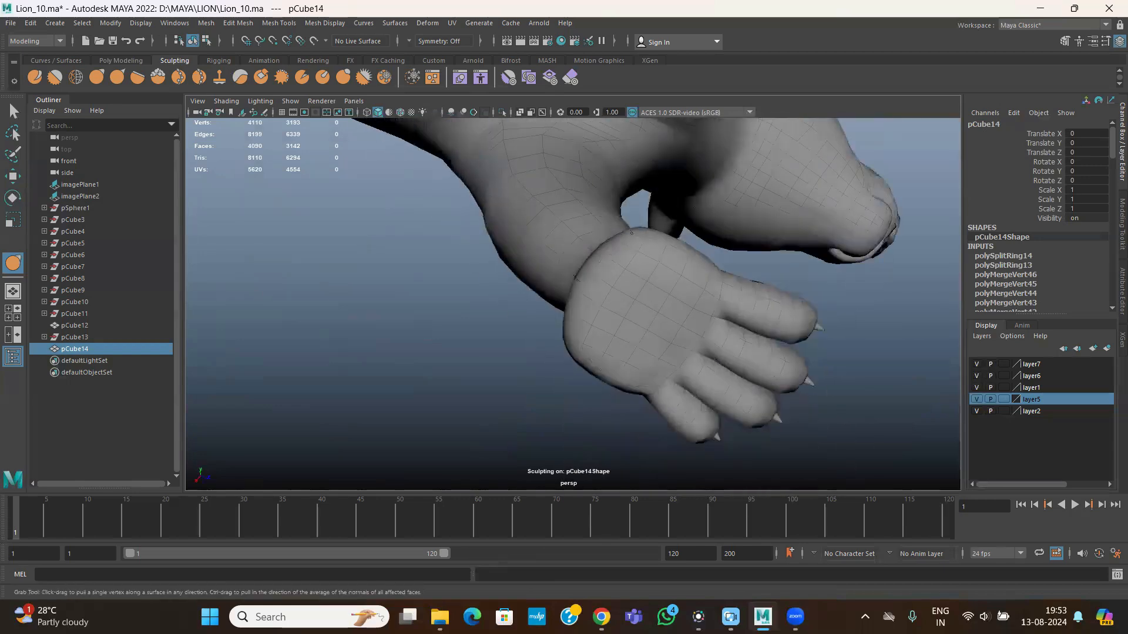
alt+drag(635, 241, 650, 330)
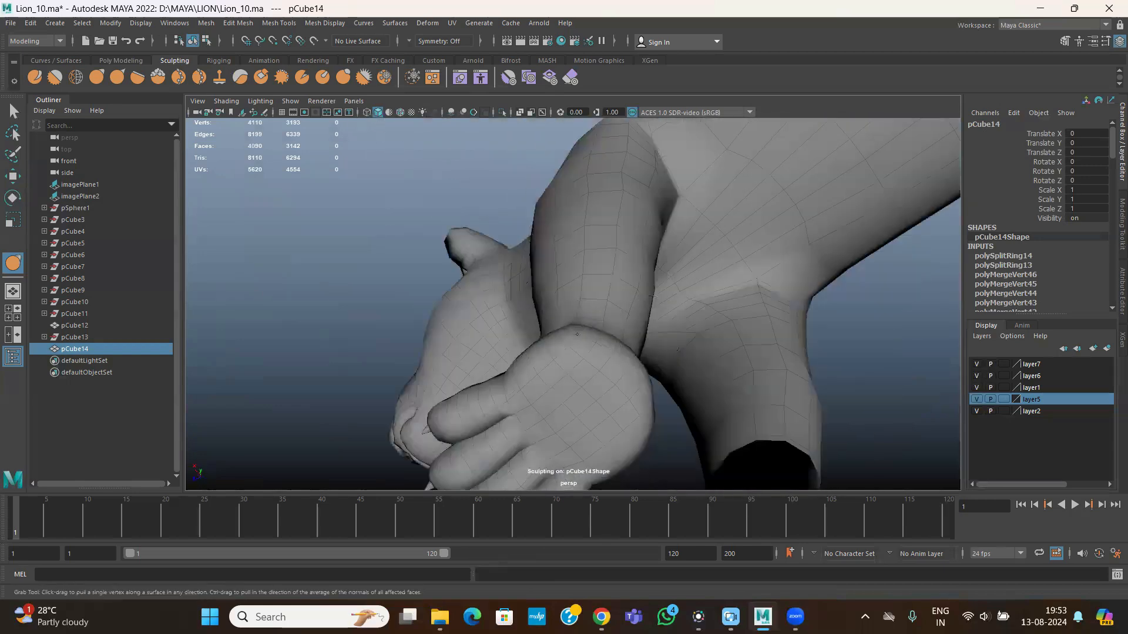
mouse_move(574, 338)
alt+mouse_down()
mouse_move(675, 300)
mouse_move(639, 322)
mouse_move(672, 342)
mouse_move(618, 319)
mouse_move(698, 348)
mouse_move(602, 281)
alt+mouse_up()
alt+drag(642, 374, 587, 411)
alt+drag(597, 369, 568, 352)
alt+drag(676, 309, 541, 305)
alt+drag(482, 227, 594, 352)
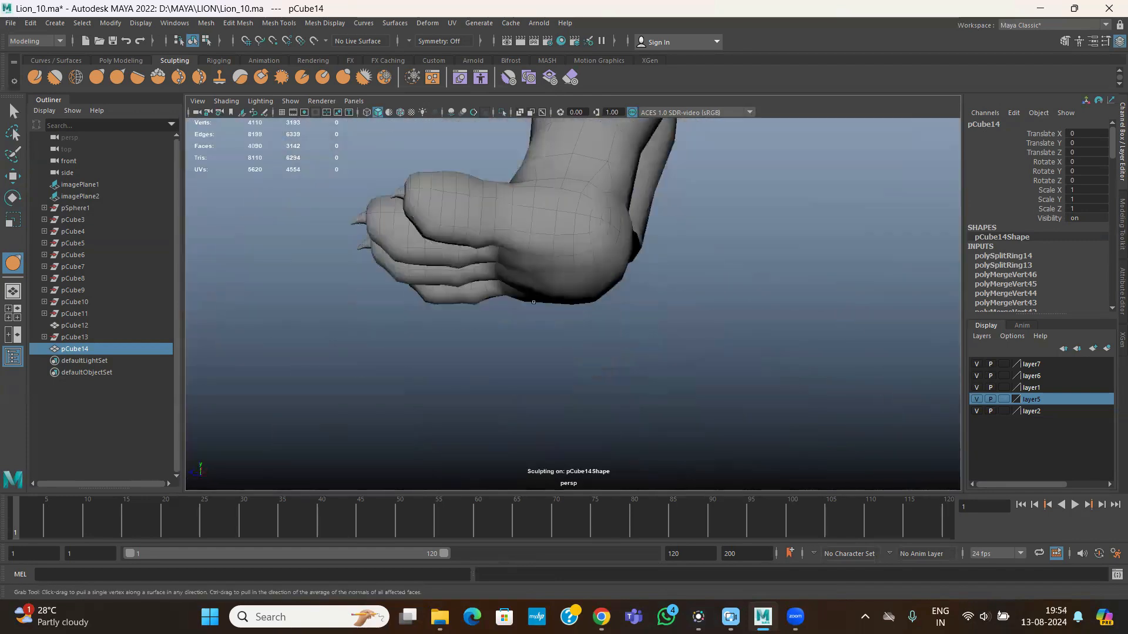
alt+drag(552, 292, 408, 374)
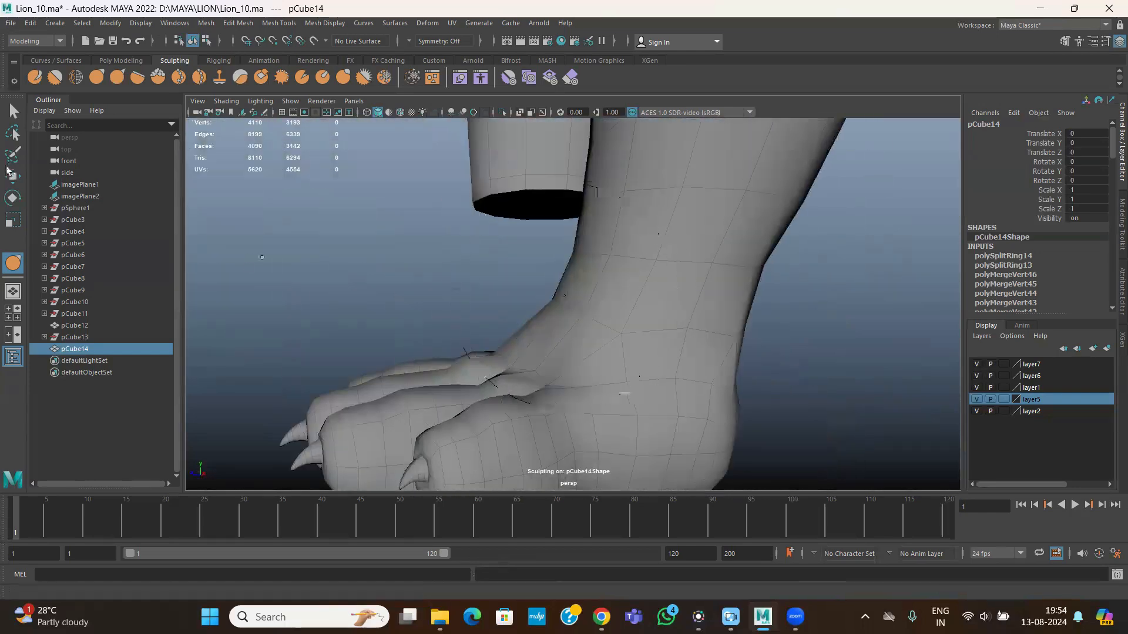
- Insert two more edge loops, one just above the ankle and one higher on the lower leg, and return to object mode
click(12, 175)
click(279, 23)
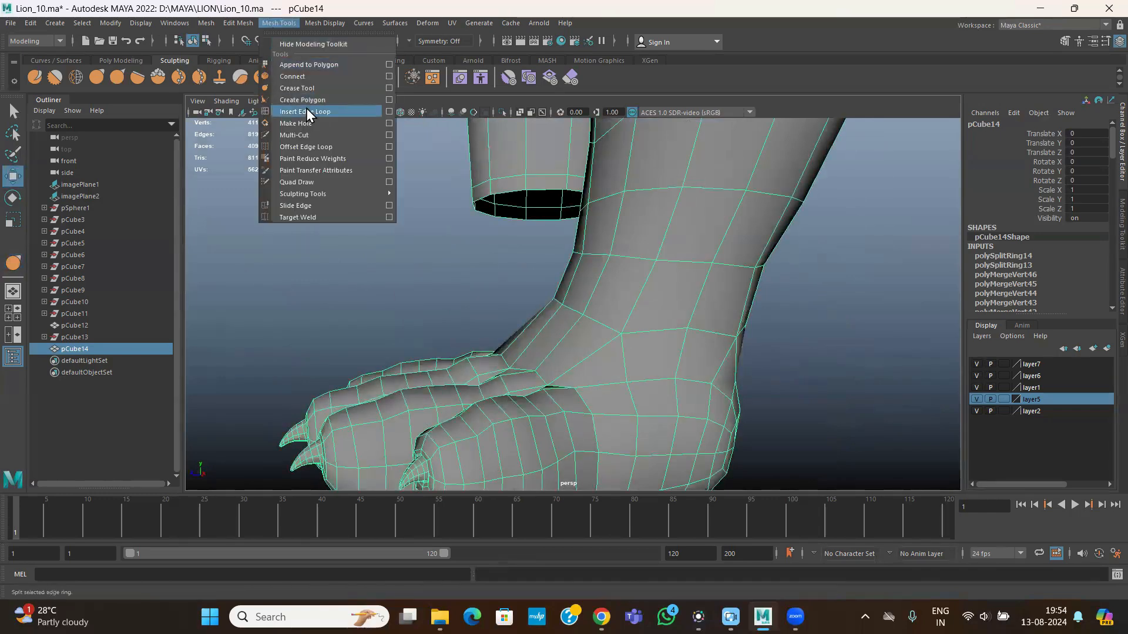
click(307, 112)
click(637, 302)
alt+drag(614, 330, 657, 331)
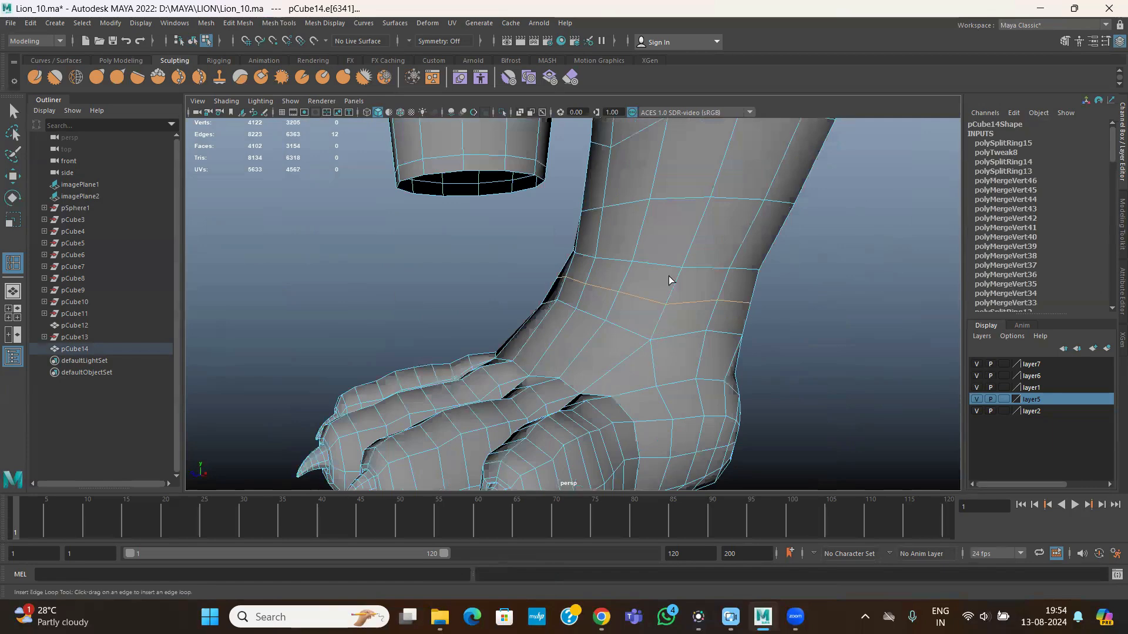
click(11, 177)
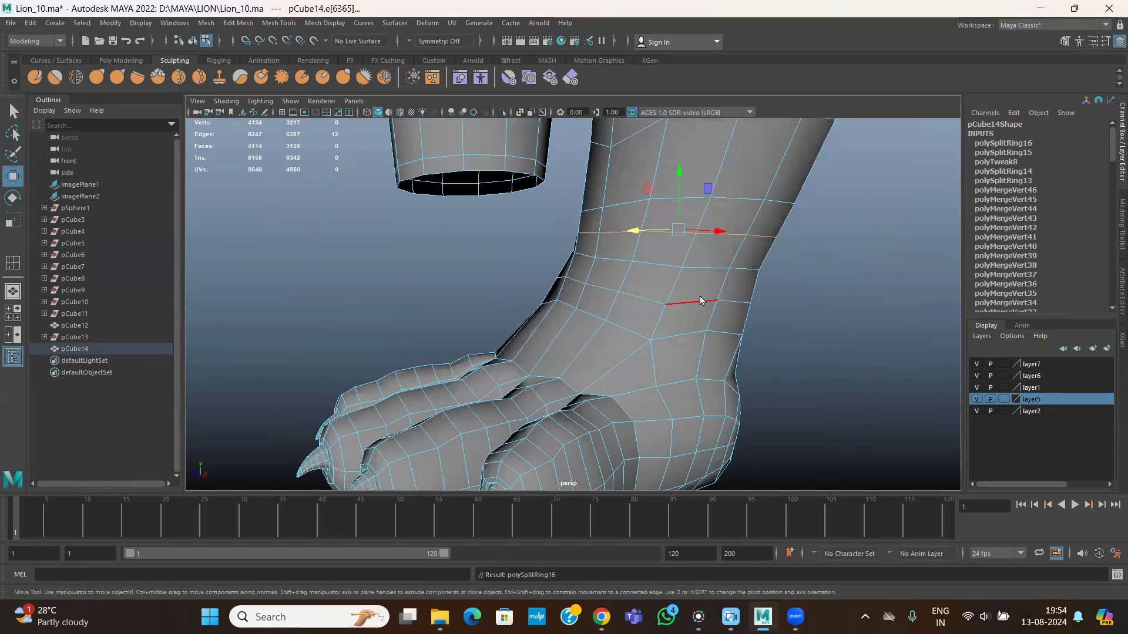
right_drag(700, 298, 731, 275)
- Relax the surface around the ankle and the newly added edge loops
alt+drag(616, 335, 552, 356)
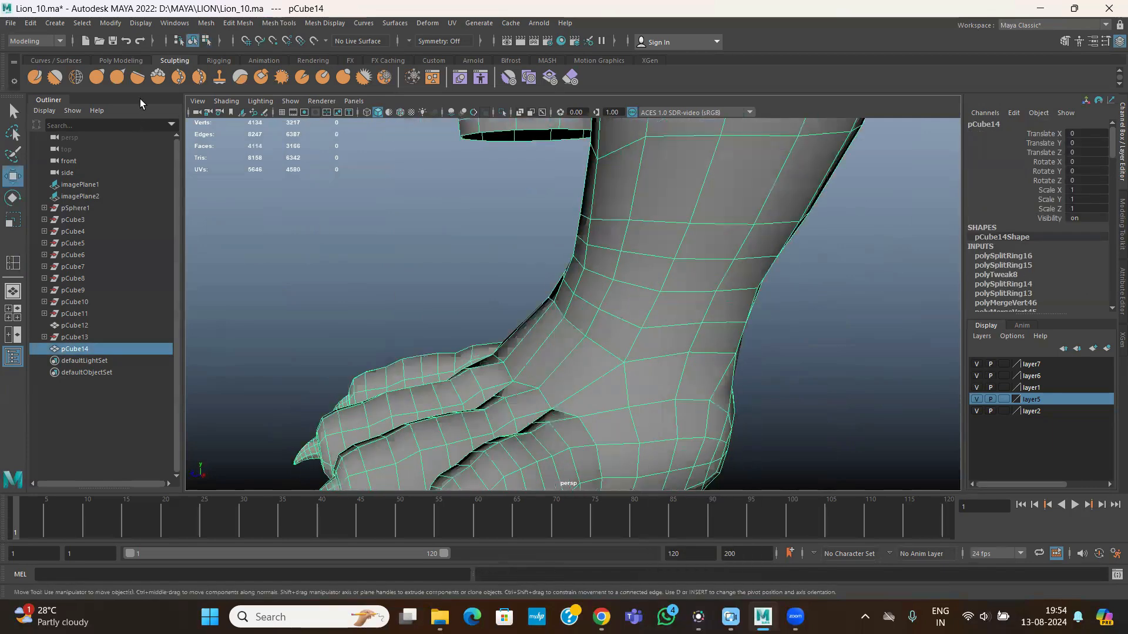
click(76, 77)
alt+drag(602, 283, 583, 308)
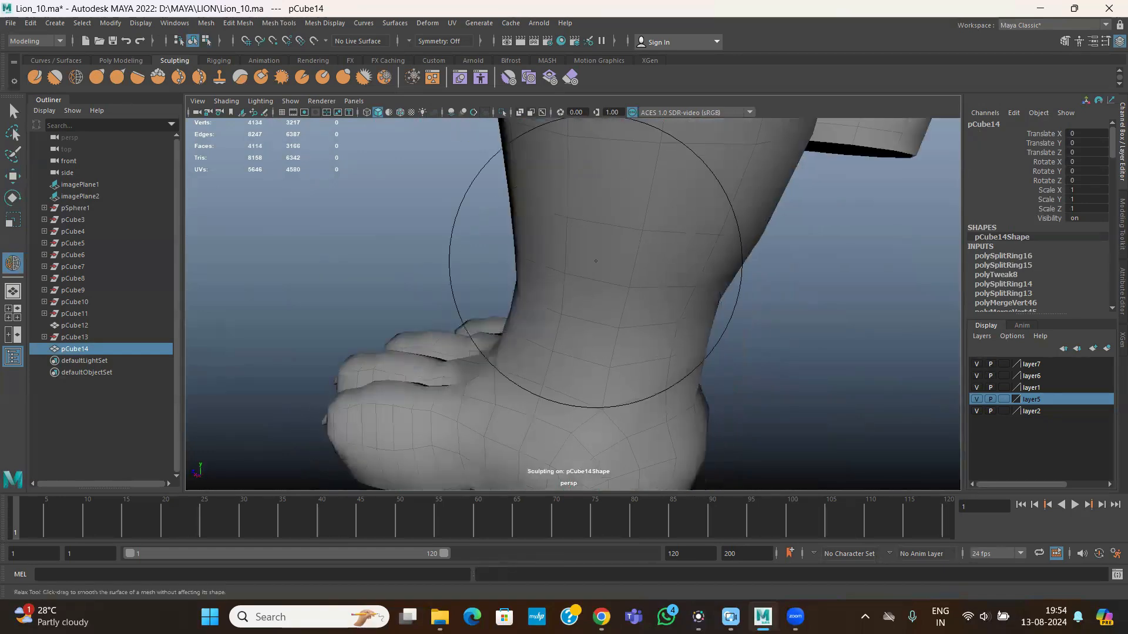
mouse_move(596, 261)
alt+mouse_down()
mouse_move(445, 319)
mouse_move(584, 334)
alt+mouse_up()
mouse_move(578, 247)
alt+mouse_down()
mouse_move(642, 343)
mouse_move(642, 250)
mouse_move(596, 274)
mouse_move(589, 336)
mouse_move(531, 290)
mouse_move(511, 290)
mouse_move(574, 267)
mouse_move(732, 327)
mouse_move(594, 329)
mouse_move(567, 403)
mouse_move(478, 307)
mouse_move(430, 304)
alt+mouse_up()
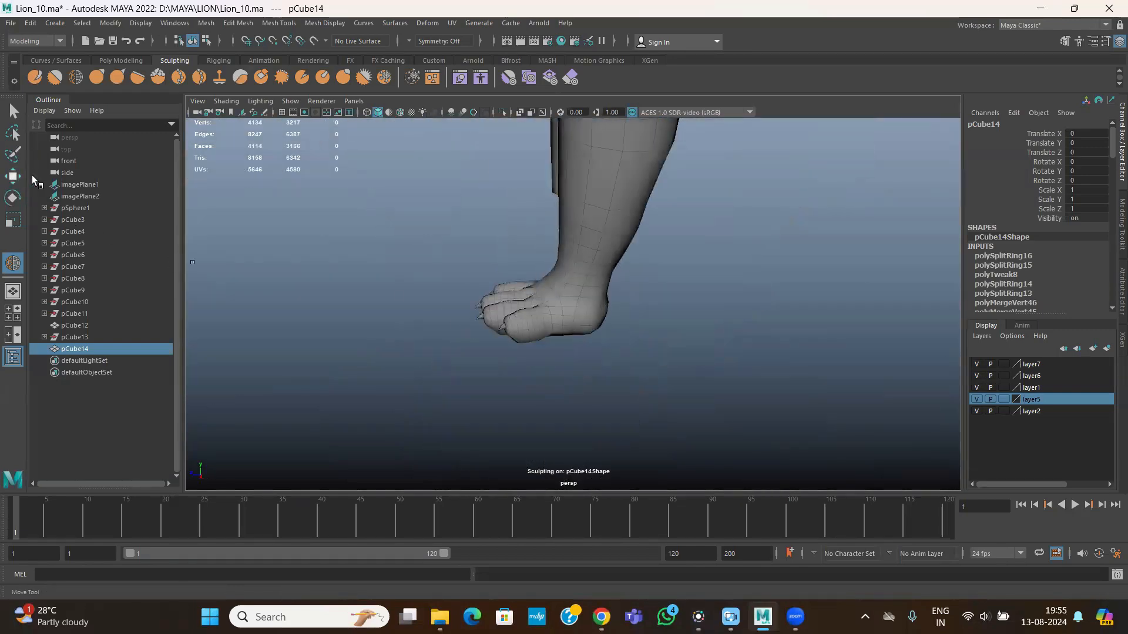
- In the side view, shift the vertices at the back of the ankle backwards with soft selection to match the reference photo
click(13, 176)
key(space)
key(space)
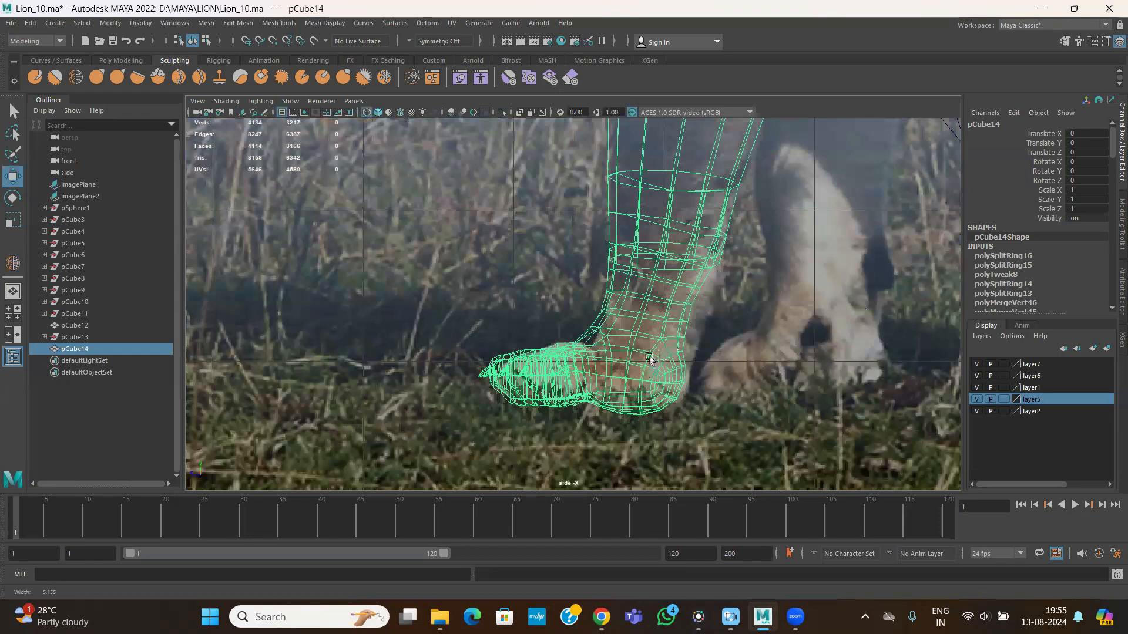
scroll(649, 359, up, 3)
alt+middle_drag(664, 279, 644, 330)
right_drag(664, 280, 578, 264)
mouse_move(589, 288)
alt+middle_down()
mouse_move(553, 308)
mouse_move(593, 295)
alt+middle_up()
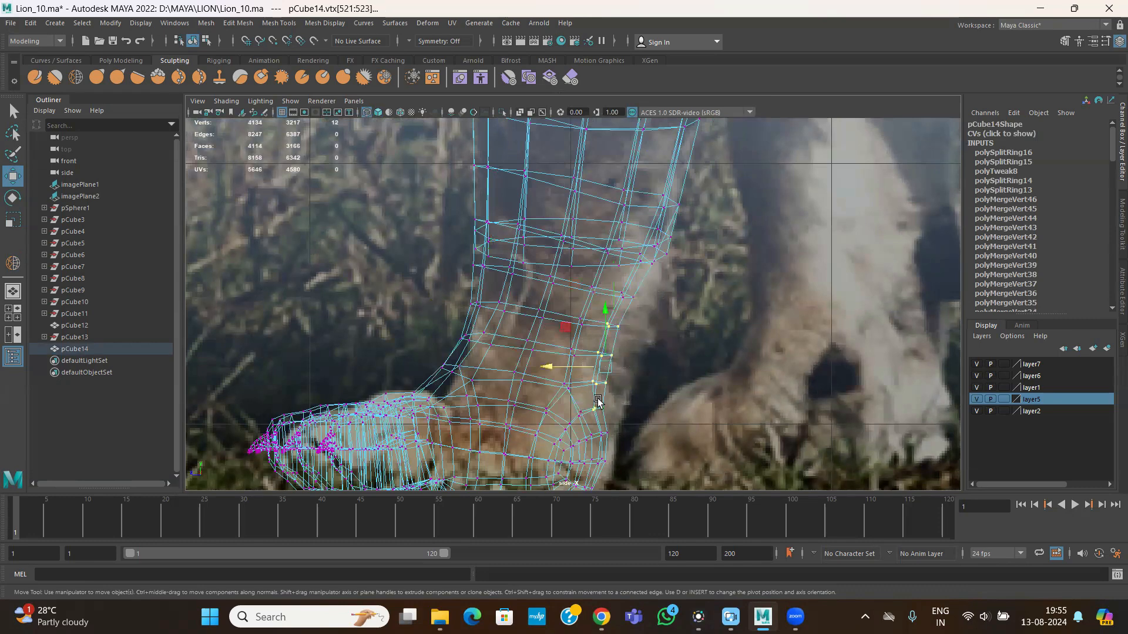
drag(606, 370, 608, 370)
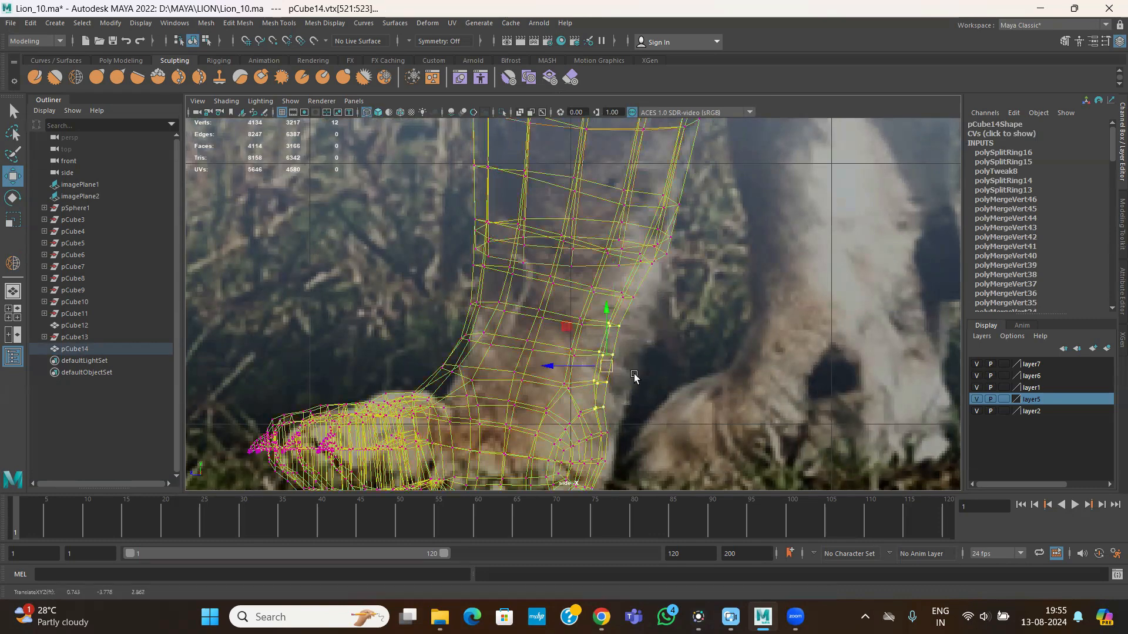
drag(435, 312, 412, 307)
drag(717, 325, 560, 302)
drag(661, 320, 597, 315)
drag(608, 365, 621, 364)
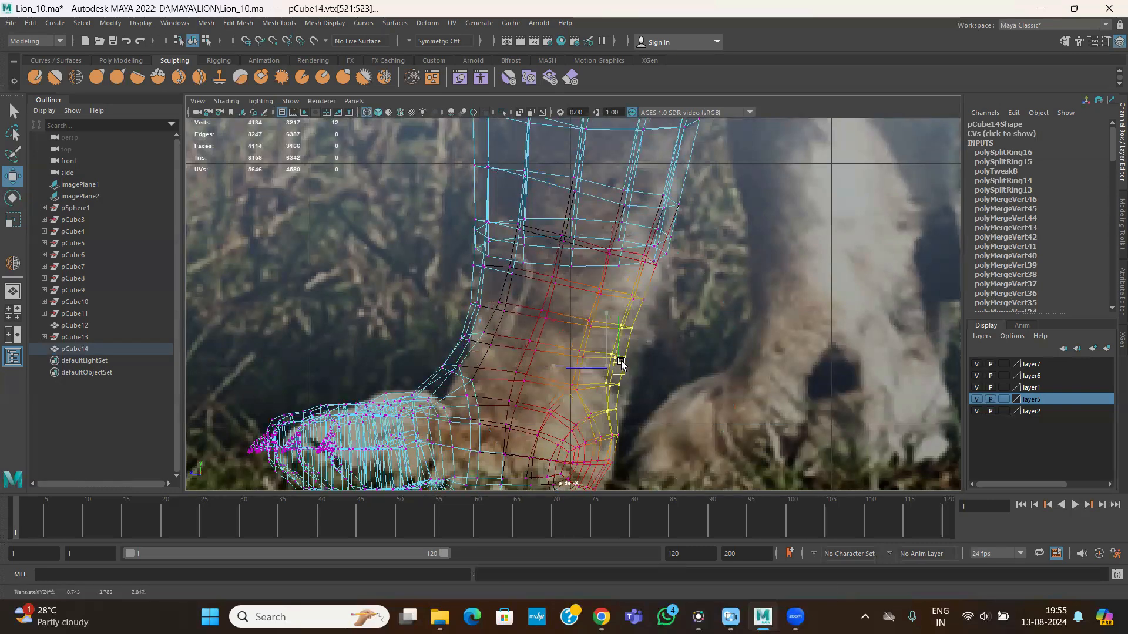
- Pull the lower heel vertices further back to the reference outline using a smaller soft-selection falloff
scroll(622, 365, down, 2)
scroll(613, 292, up, 2)
drag(613, 291, 639, 318)
drag(599, 363, 623, 405)
alt+middle_drag(613, 400, 611, 406)
drag(579, 365, 650, 415)
click(615, 396)
right_drag(618, 298, 566, 299)
drag(630, 393, 638, 400)
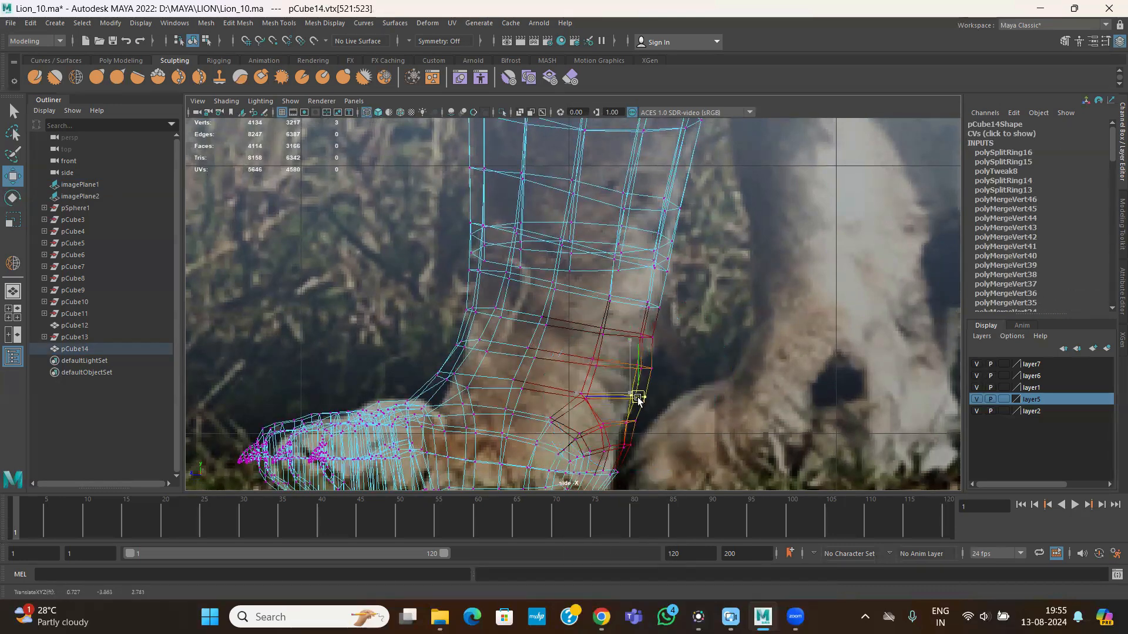
- Adjust the vertices at the front of the ankle, where the leg meets the toes, to follow the reference photo
alt+middle_drag(423, 391, 441, 360)
scroll(487, 375, up, 1)
drag(368, 355, 474, 344)
drag(453, 332, 418, 370)
drag(443, 316, 478, 374)
click(707, 341)
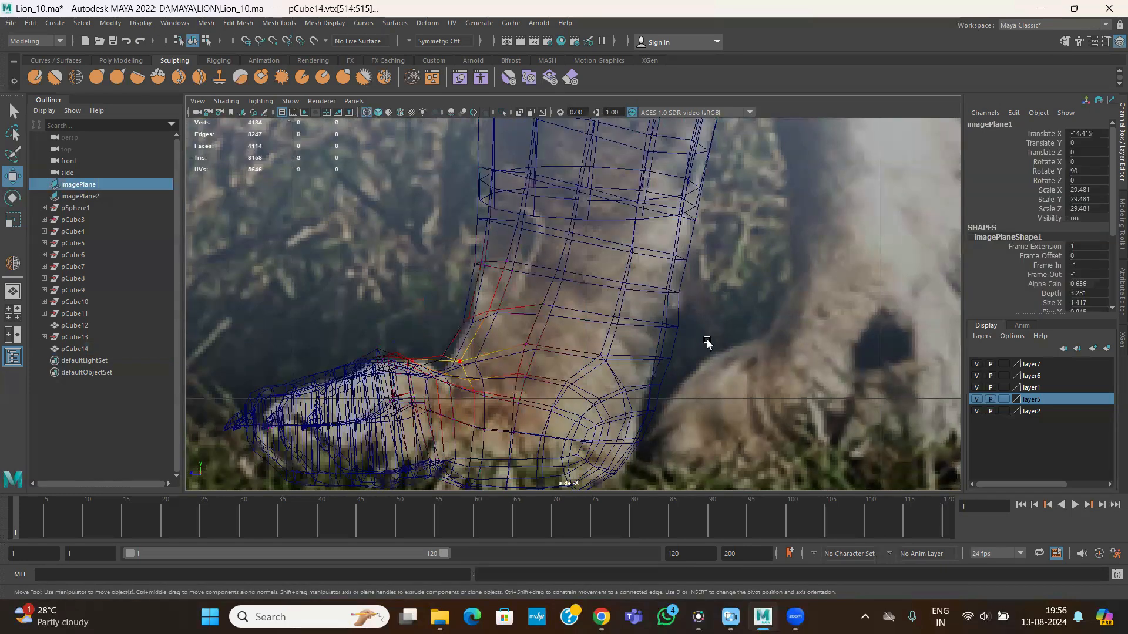
- Return to the perspective view and refine the shape of the paw's underside and heel with the Grab sculpting tool
key(space)
key(space)
mouse_move(675, 296)
alt+mouse_down()
mouse_move(531, 296)
mouse_move(509, 271)
mouse_move(541, 294)
mouse_move(479, 292)
mouse_move(584, 270)
mouse_move(571, 341)
mouse_move(584, 329)
alt+mouse_up()
click(580, 386)
mouse_move(580, 386)
alt+mouse_down()
mouse_move(656, 262)
mouse_move(574, 234)
mouse_move(550, 246)
alt+mouse_up()
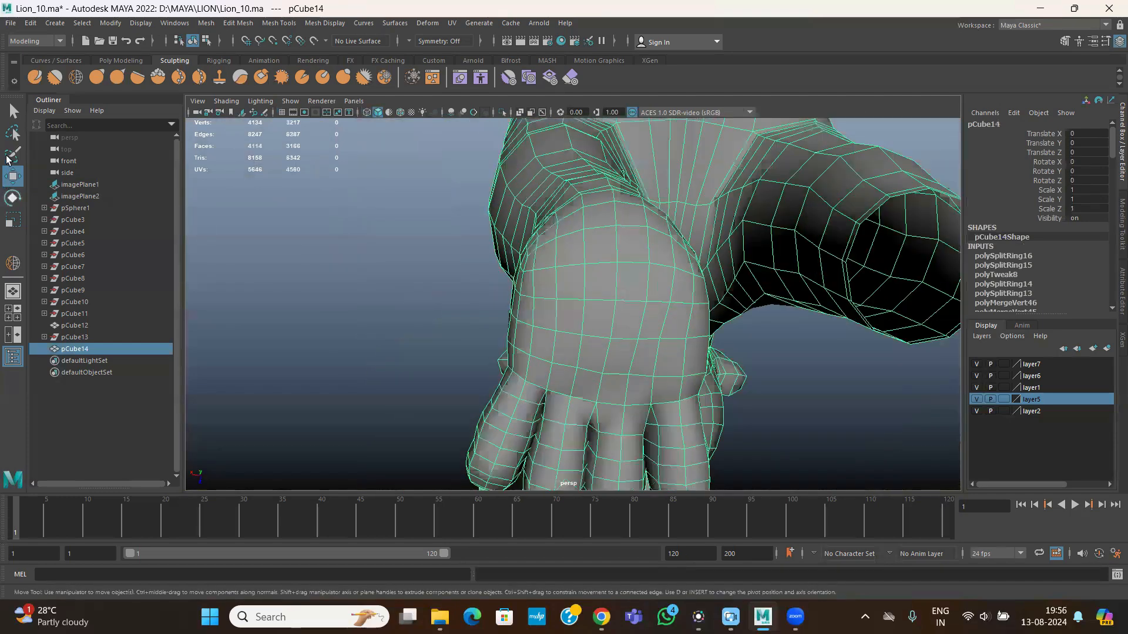
click(80, 76)
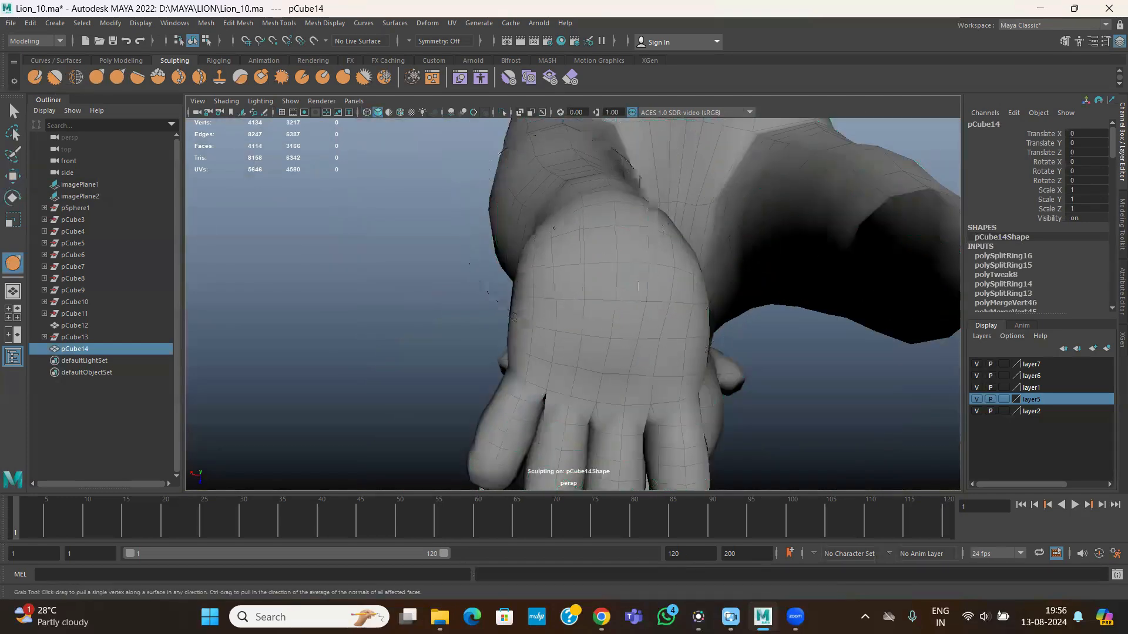
mouse_move(555, 223)
alt+mouse_down()
mouse_move(659, 353)
mouse_move(730, 383)
mouse_move(623, 381)
alt+mouse_up()
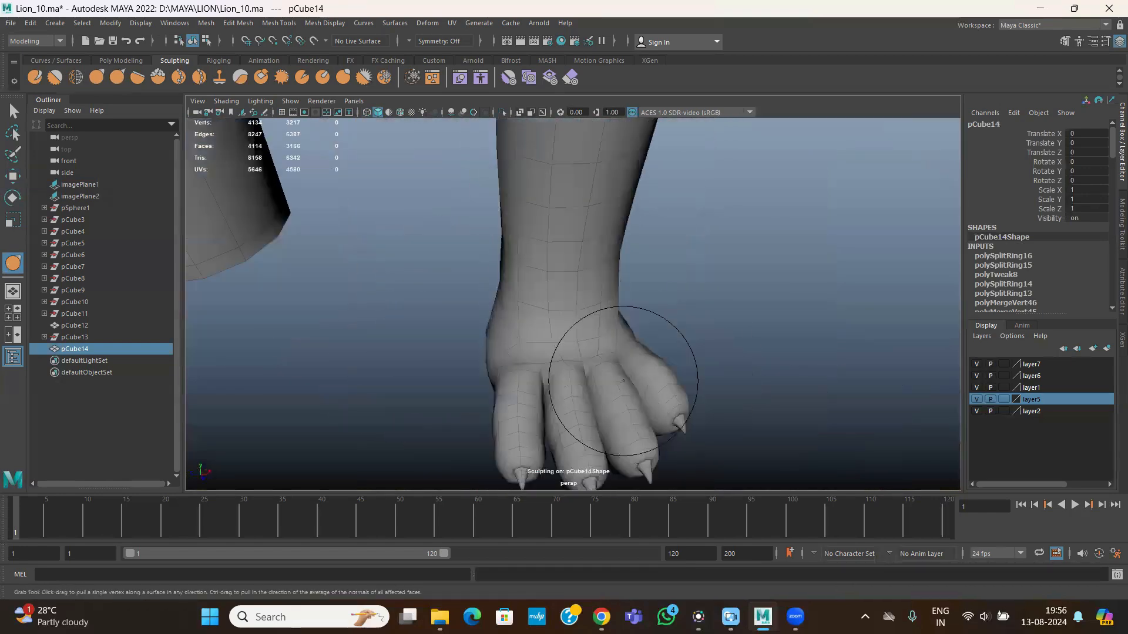
- Leave sculpting, select the spare toe and scale it down uniformly to about 0.377, 0.515, 0.95
click(10, 179)
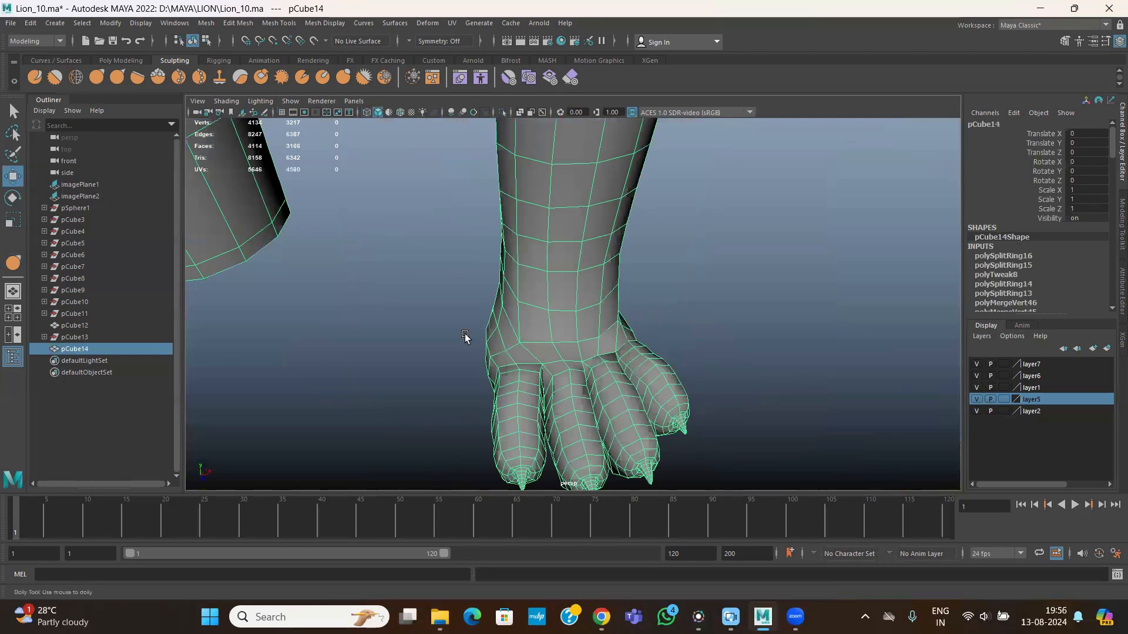
scroll(570, 355, down, 10)
click(828, 267)
alt+drag(828, 267, 849, 301)
drag(788, 244, 546, 358)
scroll(617, 388, up, 5)
alt+middle_drag(617, 388, 662, 322)
scroll(662, 323, up, 4)
key(r)
drag(524, 381, 268, 274)
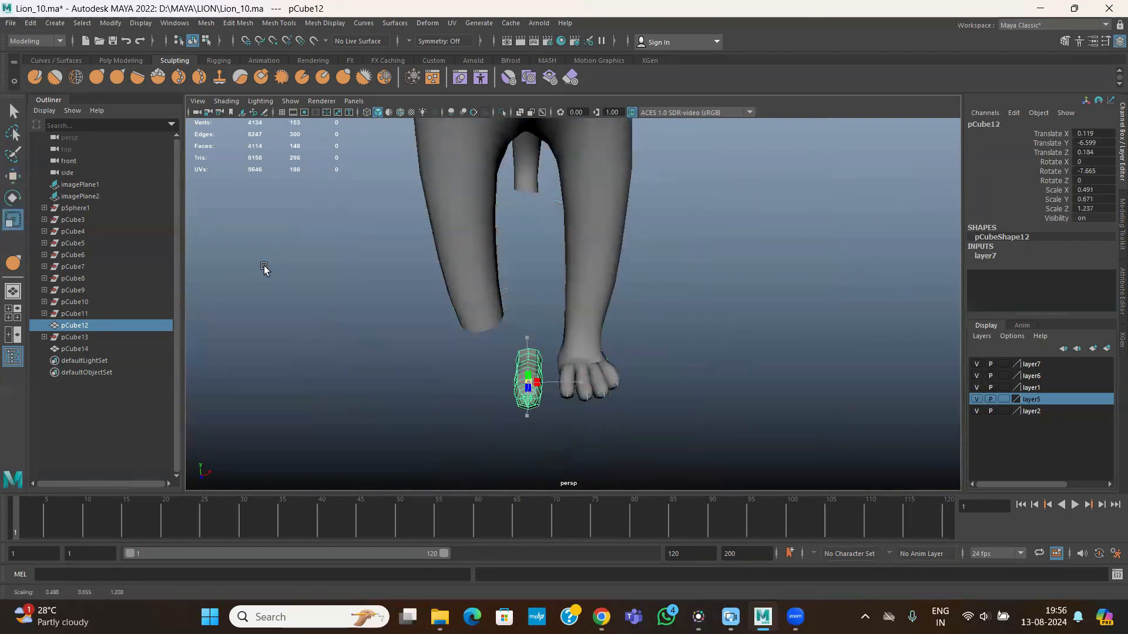
- Move the spare toe up beside the inner side of the front paw, to about 0.119, -4.124, 3.591
alt+drag(453, 342, 564, 299)
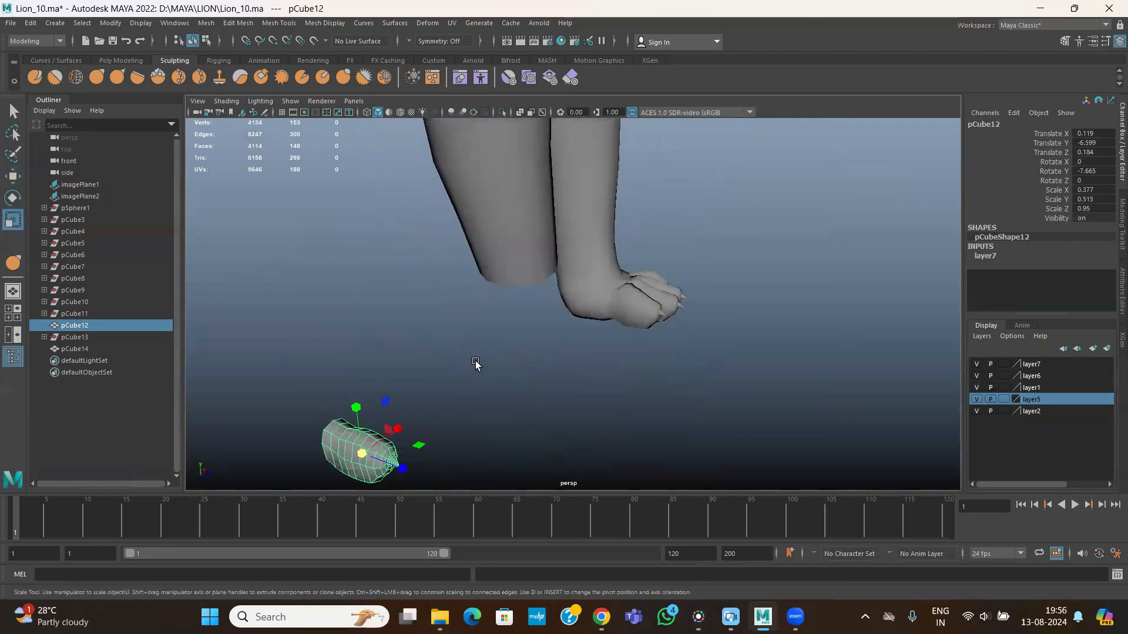
scroll(476, 365, down, 3)
alt+middle_drag(400, 347, 456, 327)
key(w)
drag(510, 413, 676, 257)
scroll(678, 259, up, 3)
drag(758, 299, 590, 318)
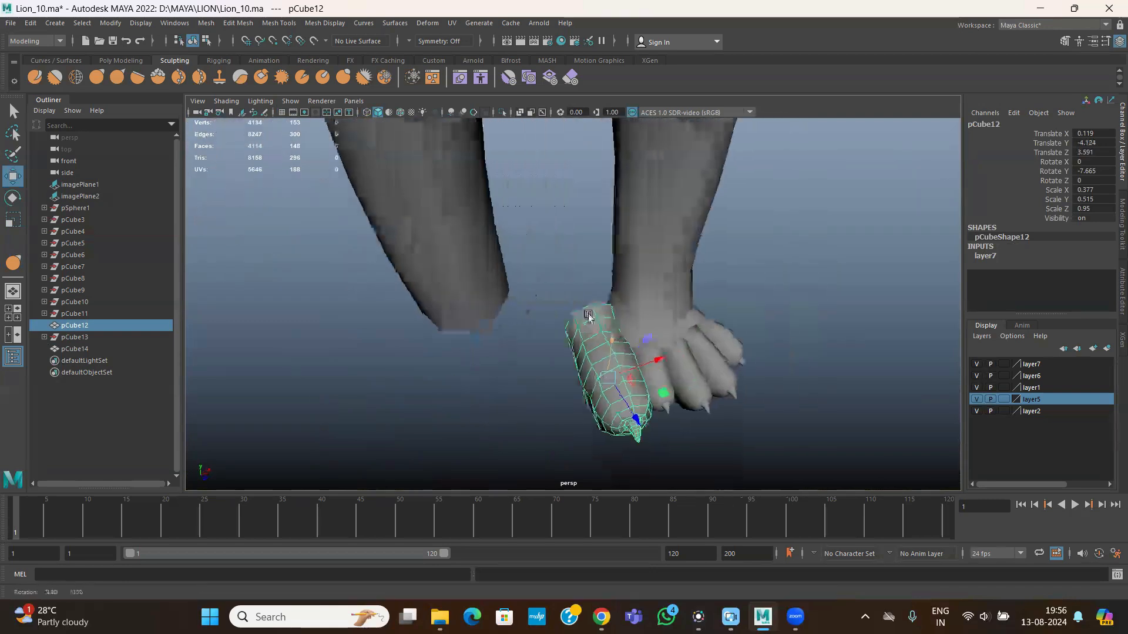
- Scale the spare toe down further to about 0.178, 0.243, 0.448
scroll(589, 317, up, 2)
alt+middle_drag(700, 354, 630, 340)
key(r)
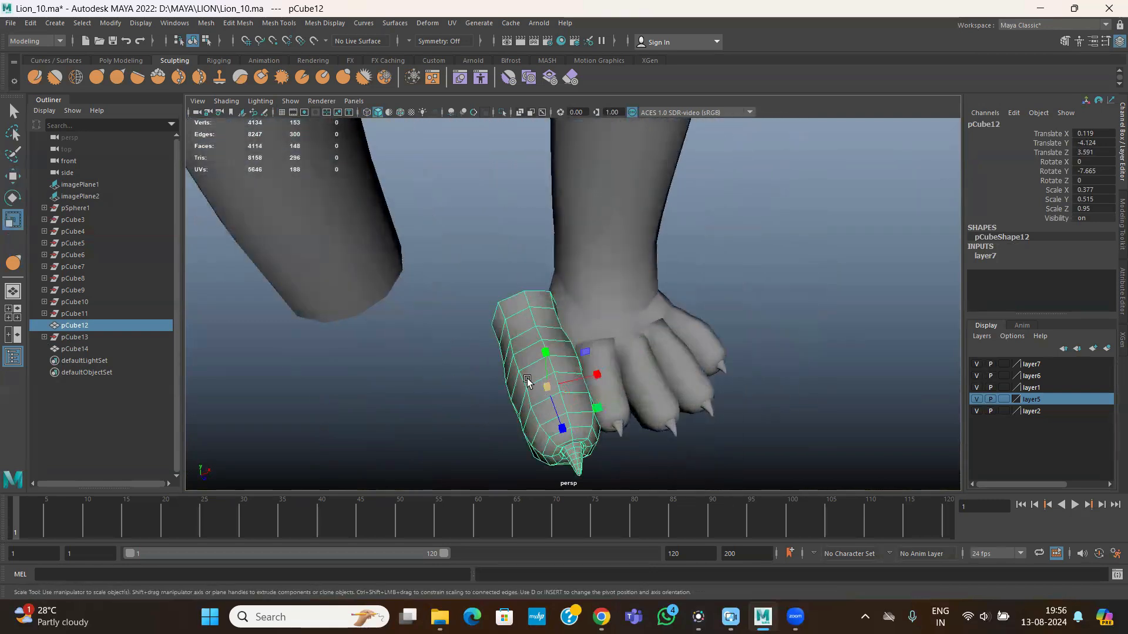
drag(527, 381, 460, 341)
- Check the lion paw photos in Chrome, return to Maya, and tilt and raise the small toe against the paw's inner side
alt+drag(531, 360, 622, 310)
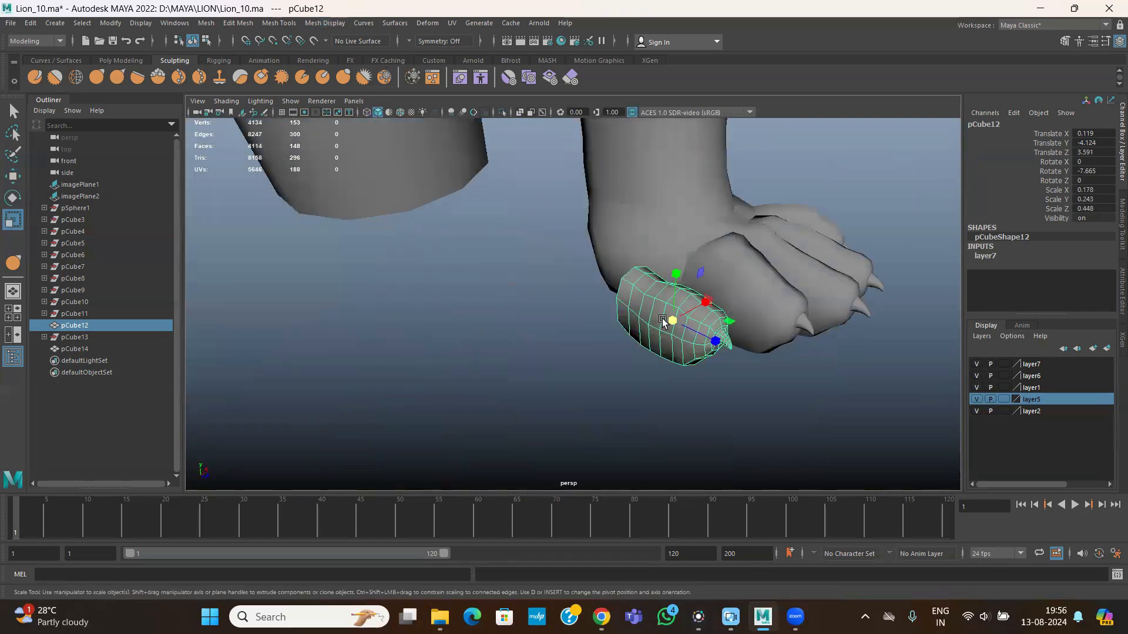
key(w)
key(alt+Tab)
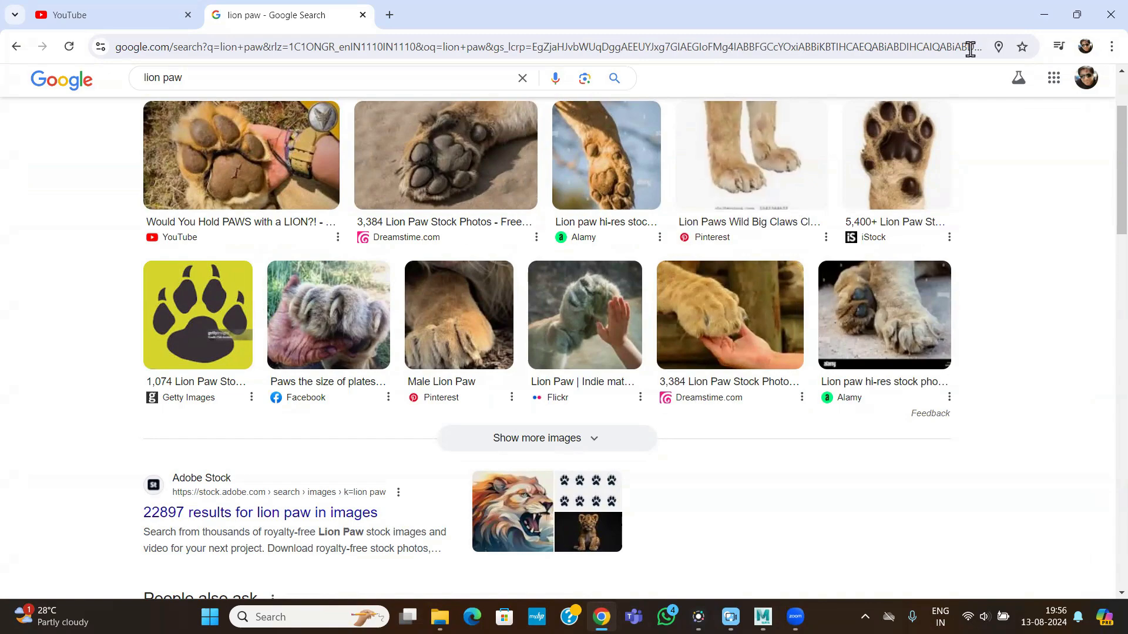
click(1045, 15)
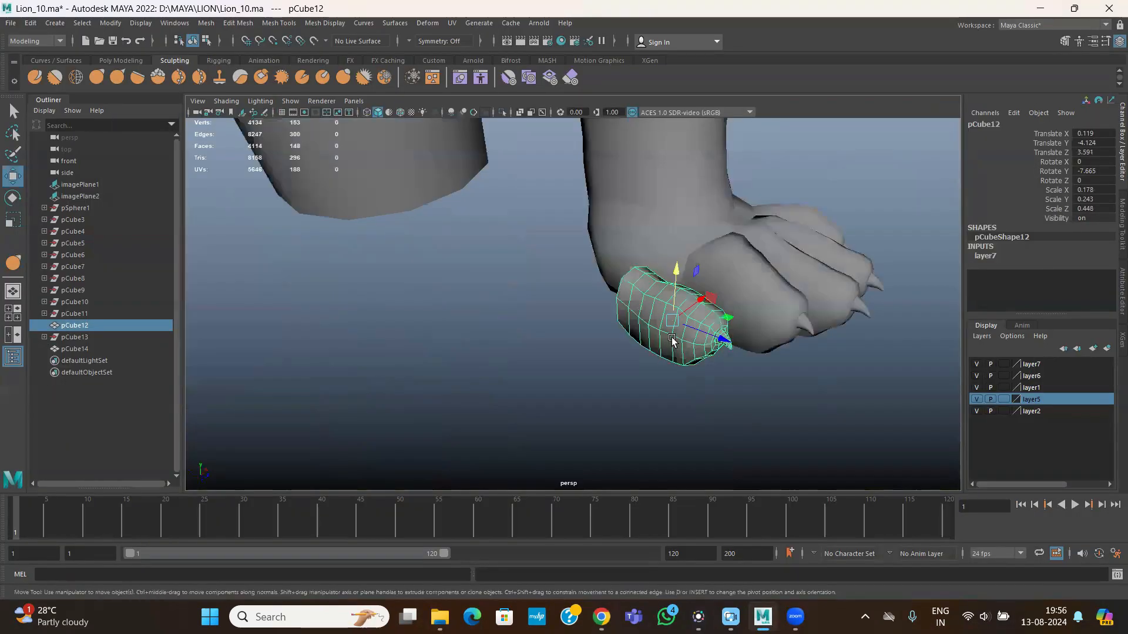
key(e)
drag(676, 329, 658, 216)
key(w)
alt+drag(679, 303, 717, 224)
- Refine the small toe's rotation and shift it closer against the inner side of the ankle
key(e)
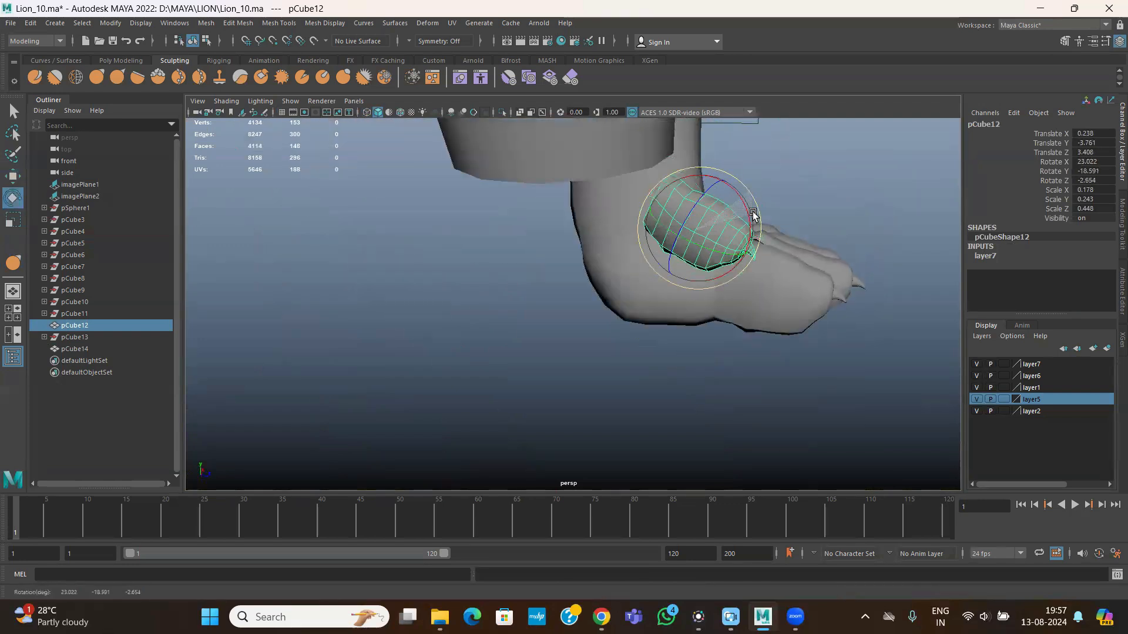
key(w)
alt+drag(672, 304, 677, 238)
drag(726, 201, 697, 221)
alt+drag(620, 286, 517, 308)
- Switch to Chrome and examine the lion paw photos for the position of the small inner toe
click(601, 617)
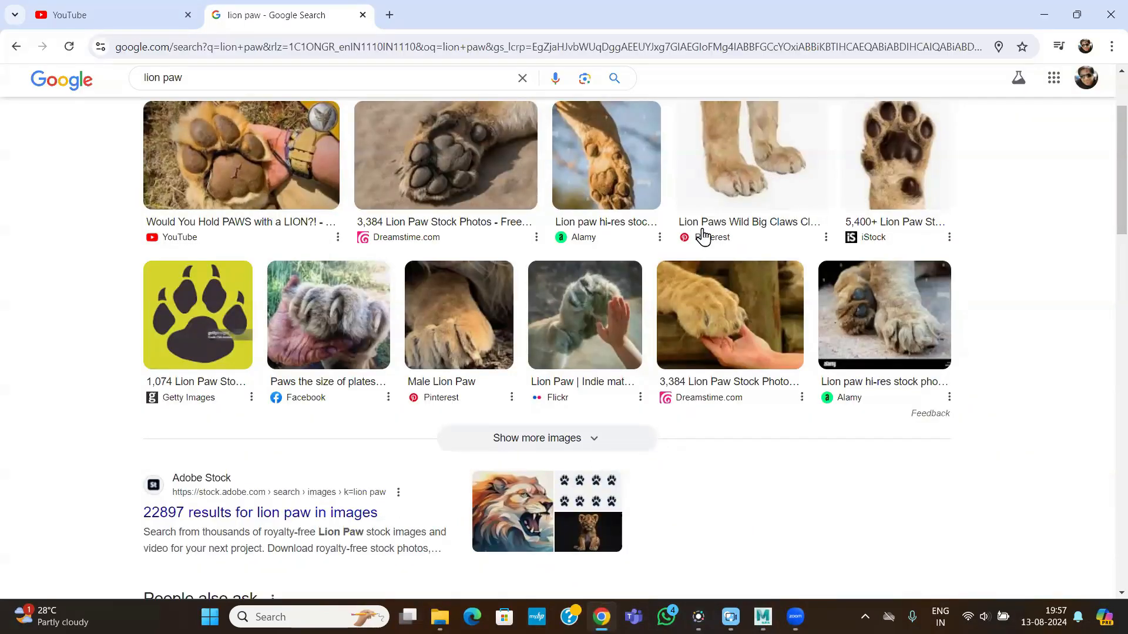
scroll(376, 253, up, 2)
scroll(379, 235, down, 2)
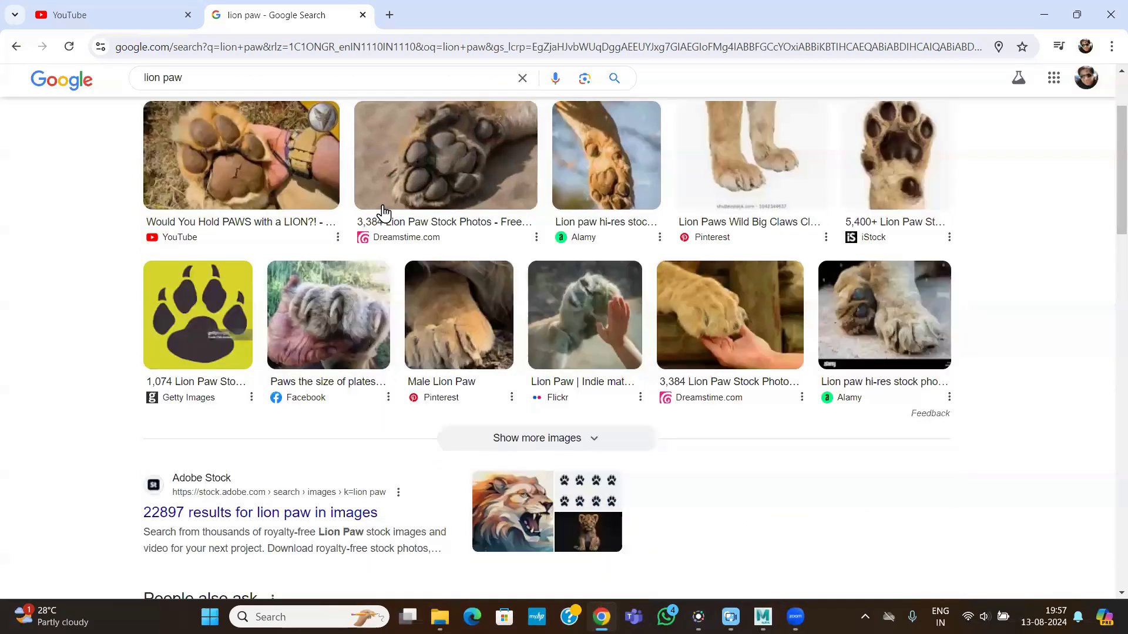
- Open the image results for the lion paw search, look over the photos, and return to Maya
scroll(382, 213, up, 2)
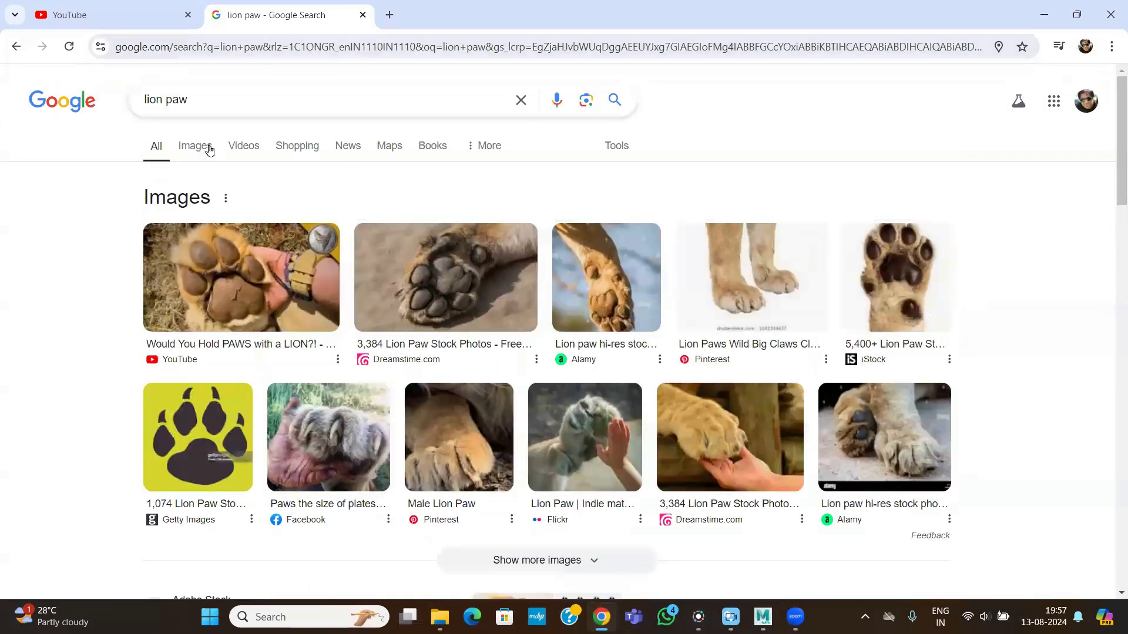
click(208, 149)
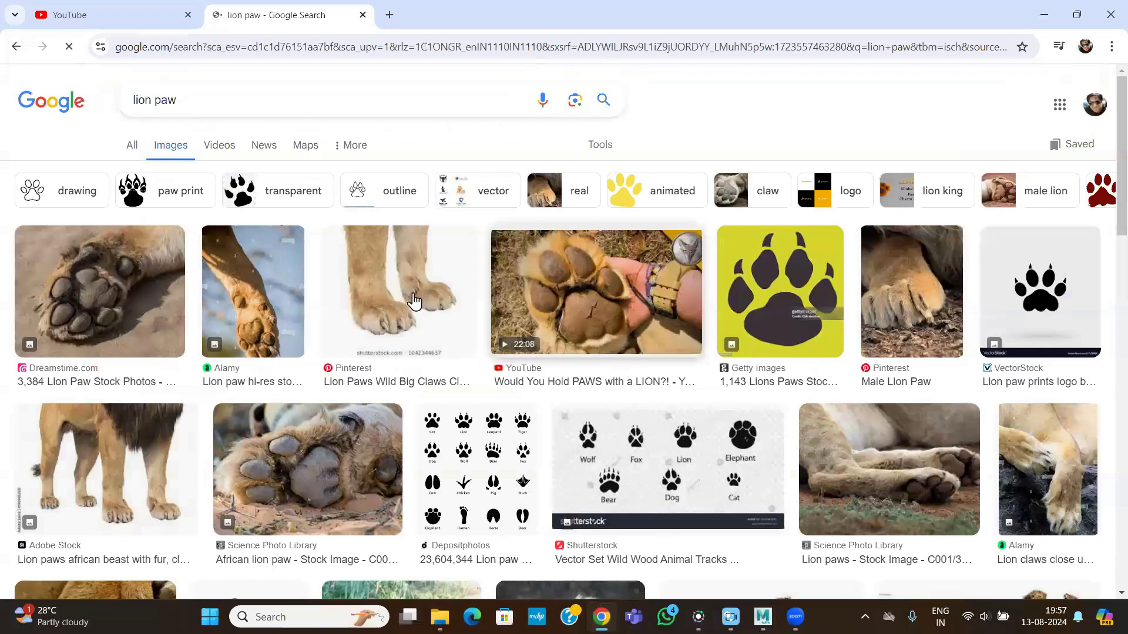
click(1044, 15)
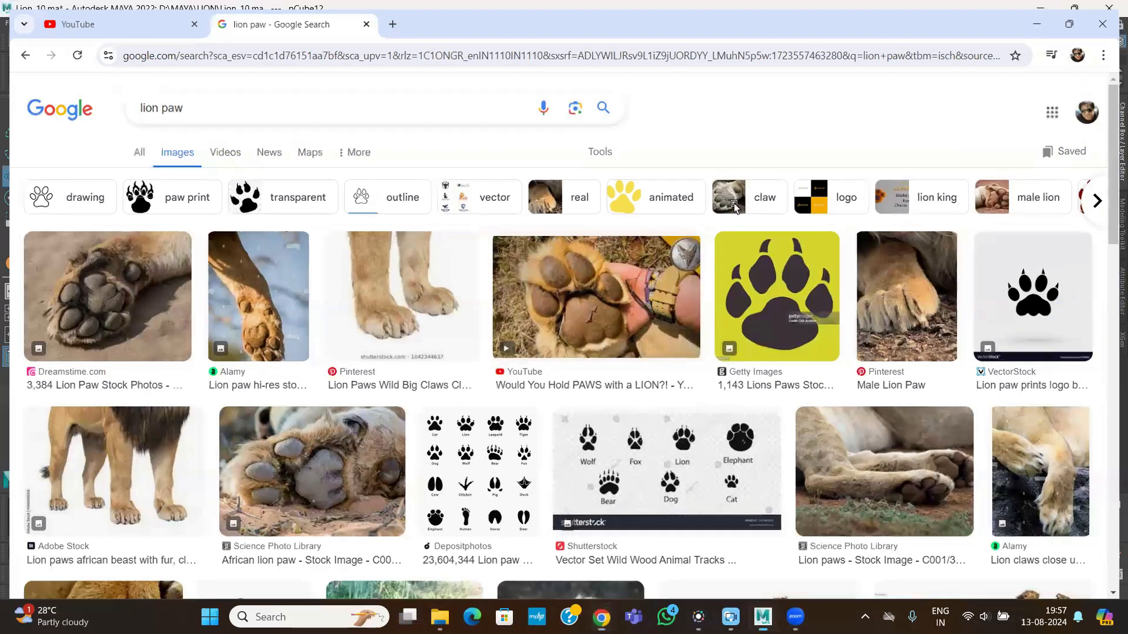
- Rotate the small toe to about 24.857, -28.136, -7.262 and move it to about 0.36, -3.907, 3.199 beside the ankle
alt+drag(681, 246, 749, 297)
key(e)
drag(662, 188, 591, 198)
key(w)
drag(641, 226, 587, 277)
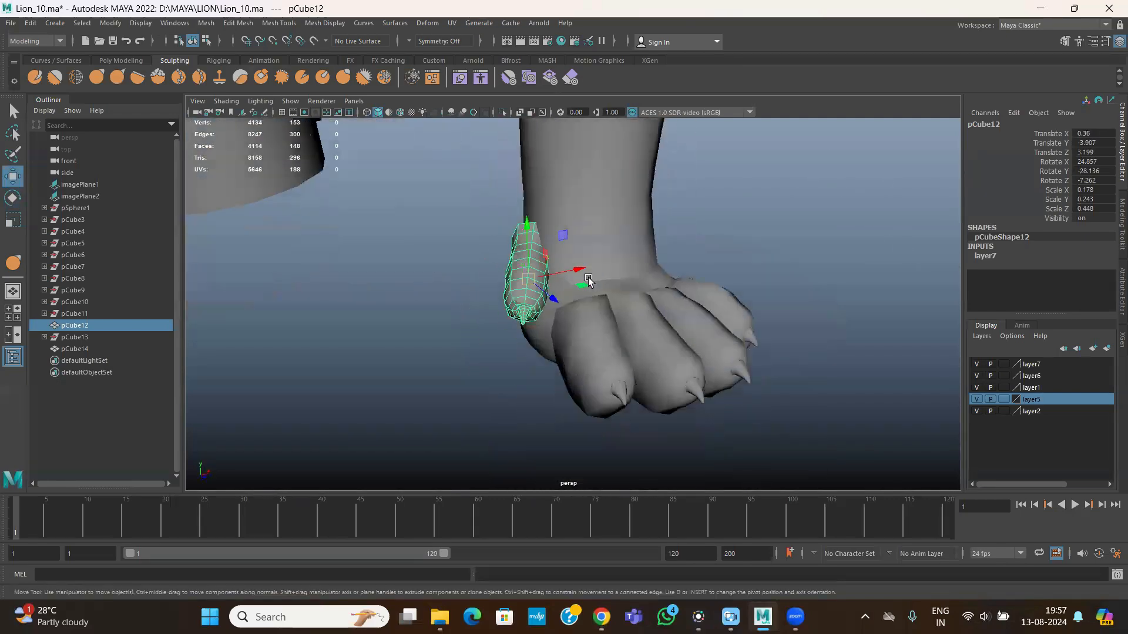
- Check the lion paw photos in Chrome, return to Maya, and widen the small toe to about 0.228 in Scale X
click(601, 616)
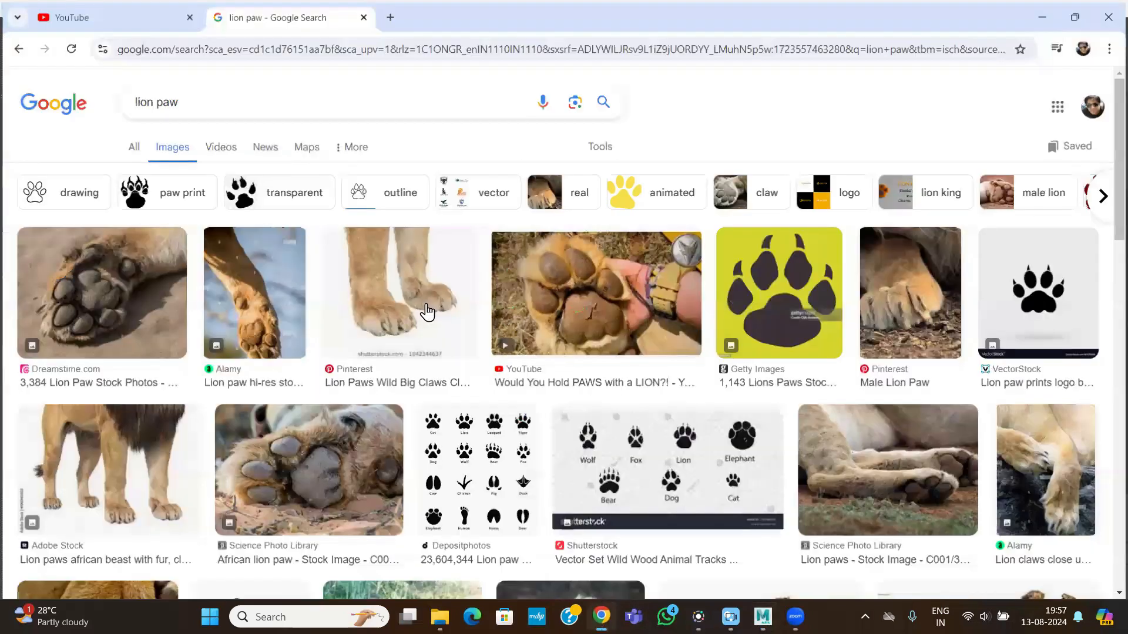
click(1076, 15)
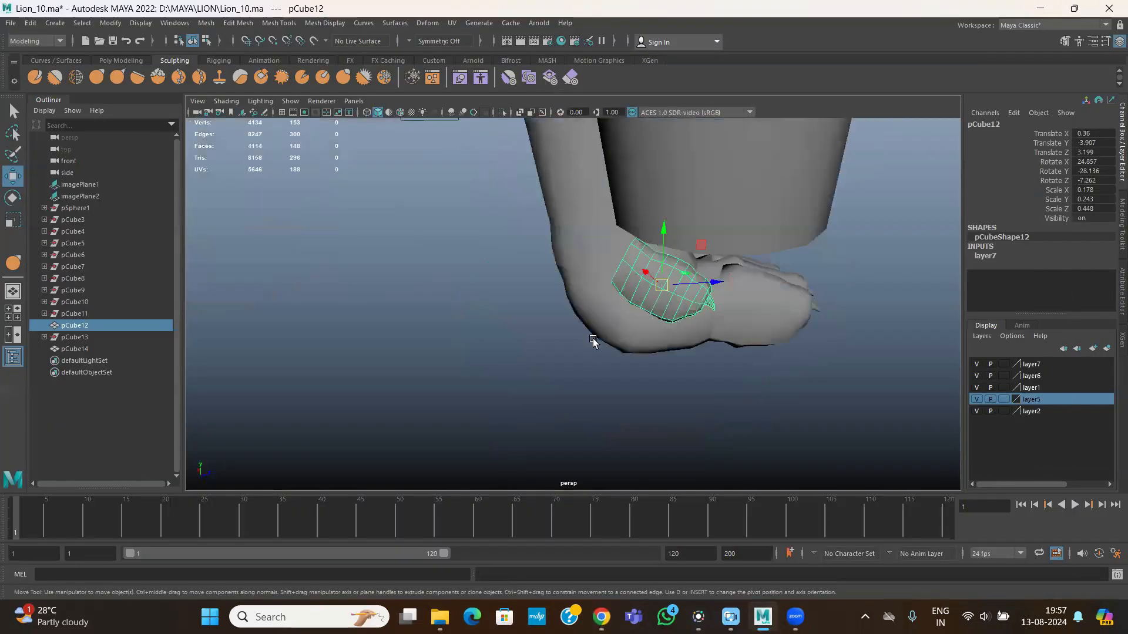
key(r)
alt+drag(646, 323, 581, 326)
drag(578, 315, 692, 311)
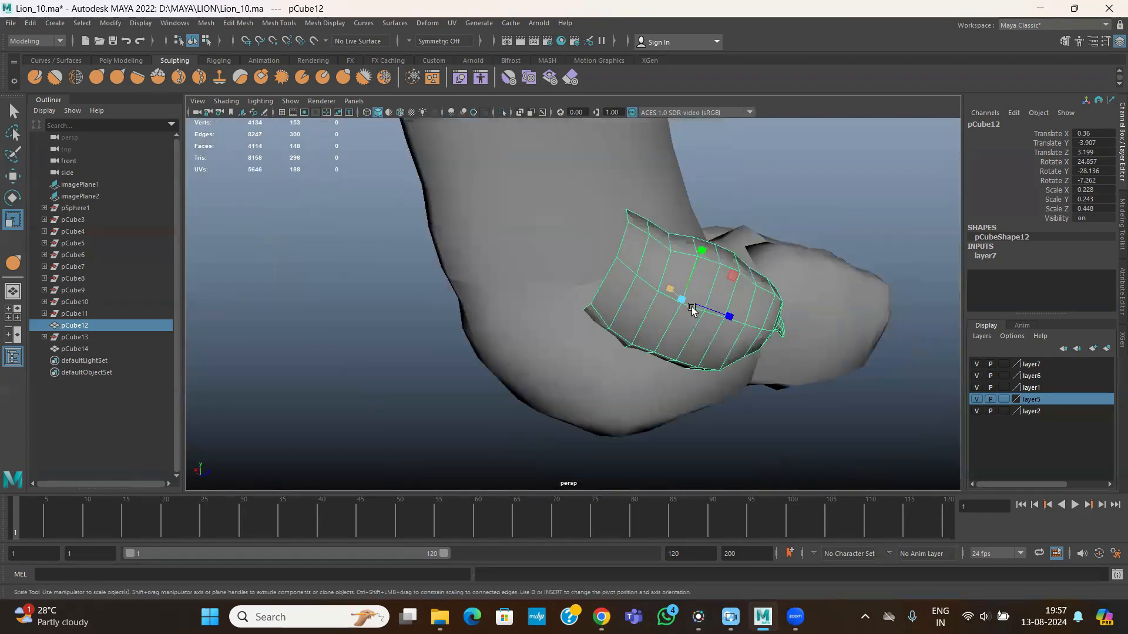
- Delete the two rings of faces at the small toe's open rear end and return to object mode
scroll(692, 310, up, 2)
right_drag(667, 274, 667, 314)
click(649, 248)
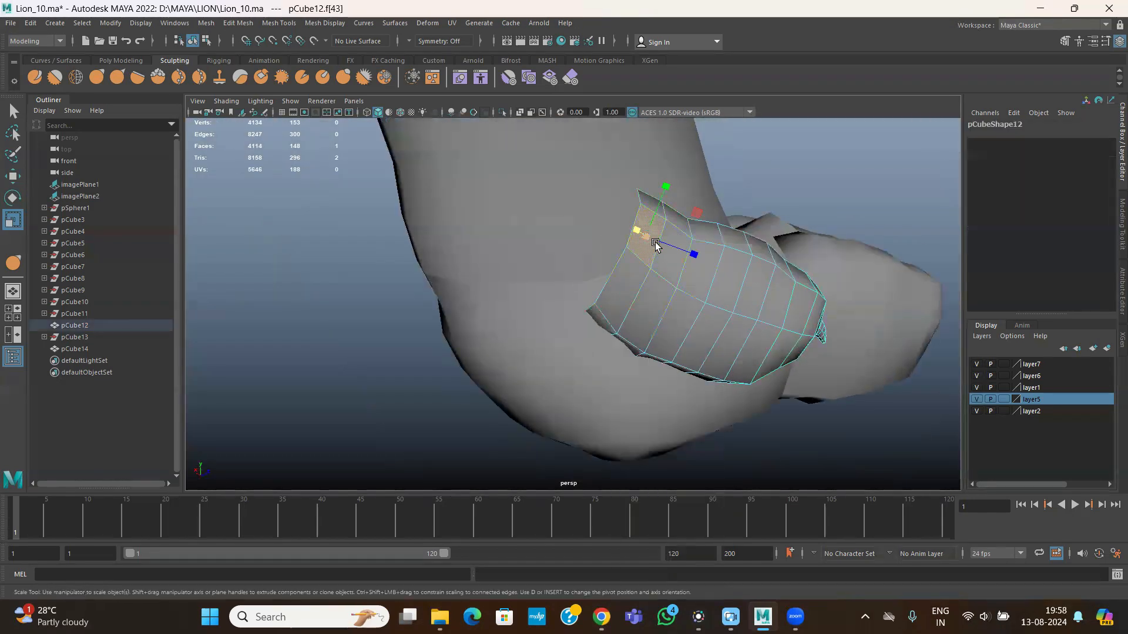
key(Delete)
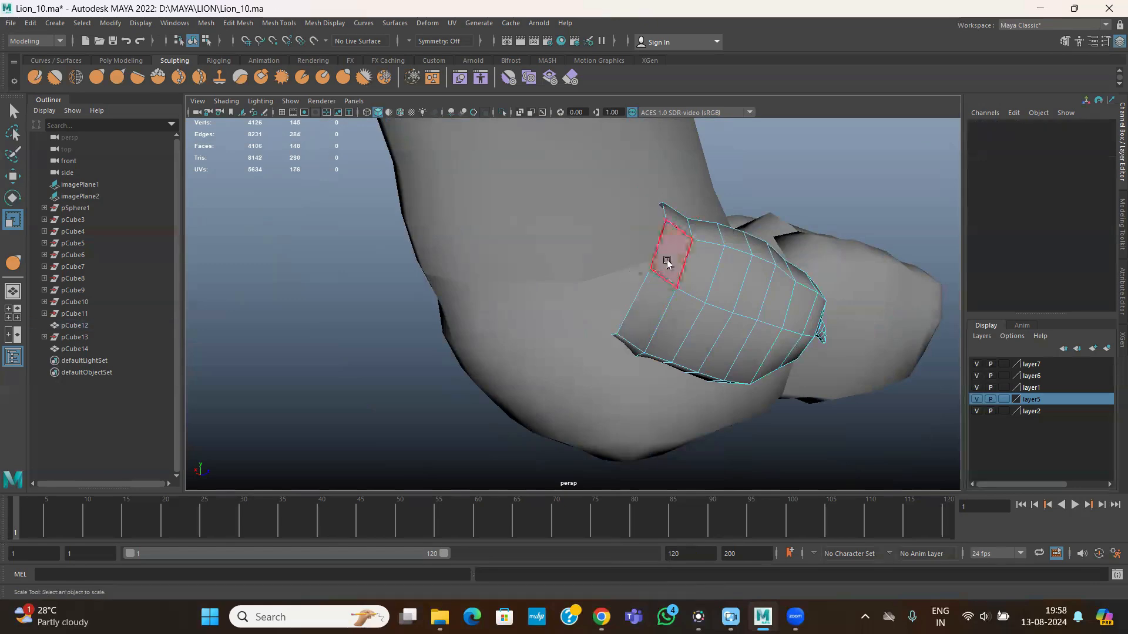
click(668, 259)
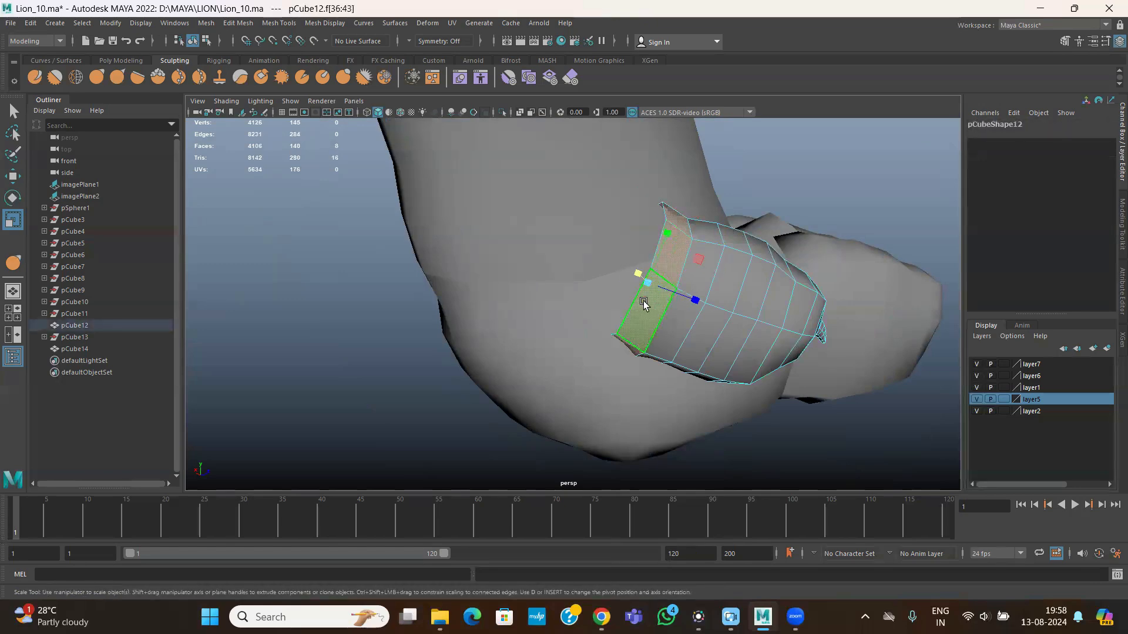
key(Delete)
alt+drag(722, 332, 672, 341)
right_drag(663, 259, 666, 231)
click(715, 285)
- Select the leg mesh and switch it to face selection around the small toe
alt+drag(715, 285, 577, 306)
click(705, 326)
alt+right_drag(719, 328, 506, 328)
alt+drag(506, 329, 553, 279)
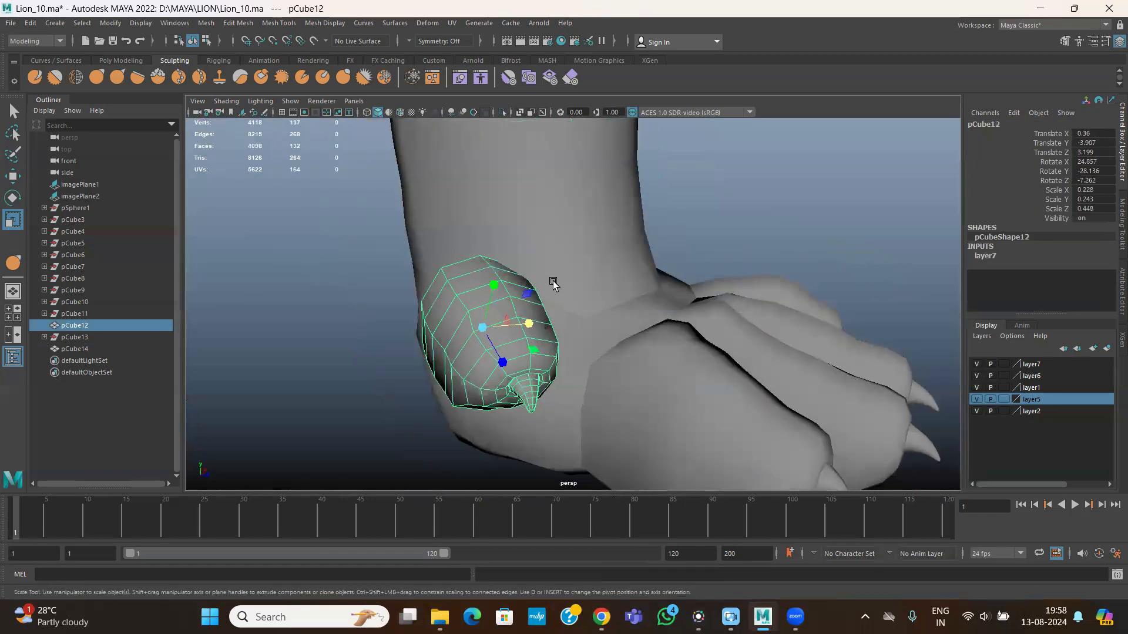
click(553, 278)
alt+drag(537, 316, 543, 270)
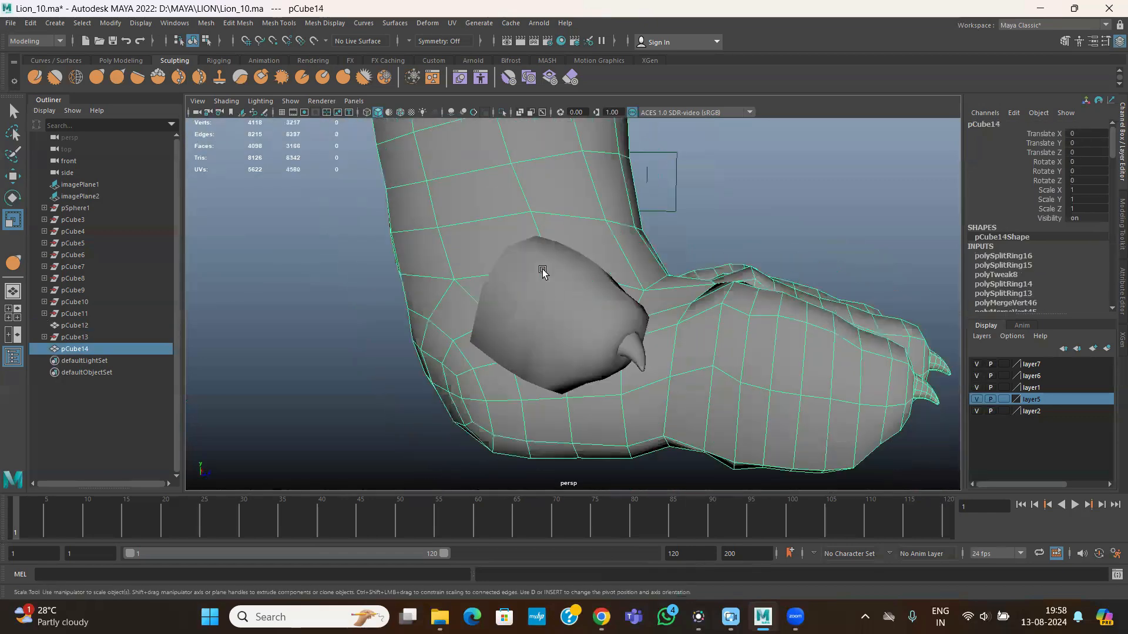
right_click(488, 227)
click(483, 257)
alt+drag(458, 276, 506, 299)
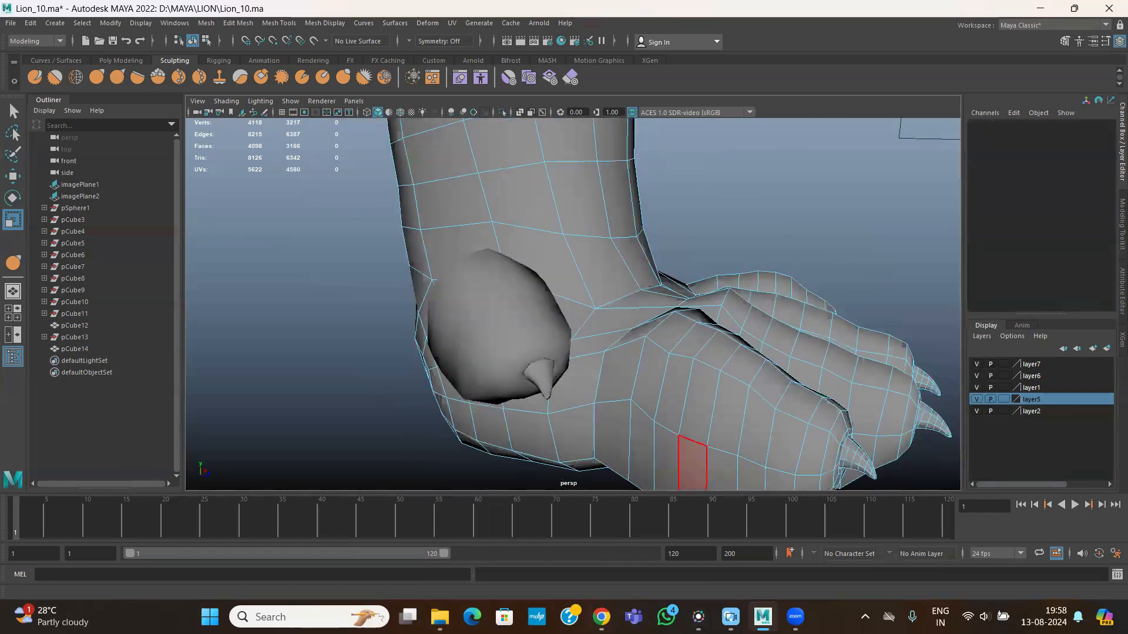
- Check the lion paw photos in Chrome once more, return to Maya, and save the scene
click(601, 617)
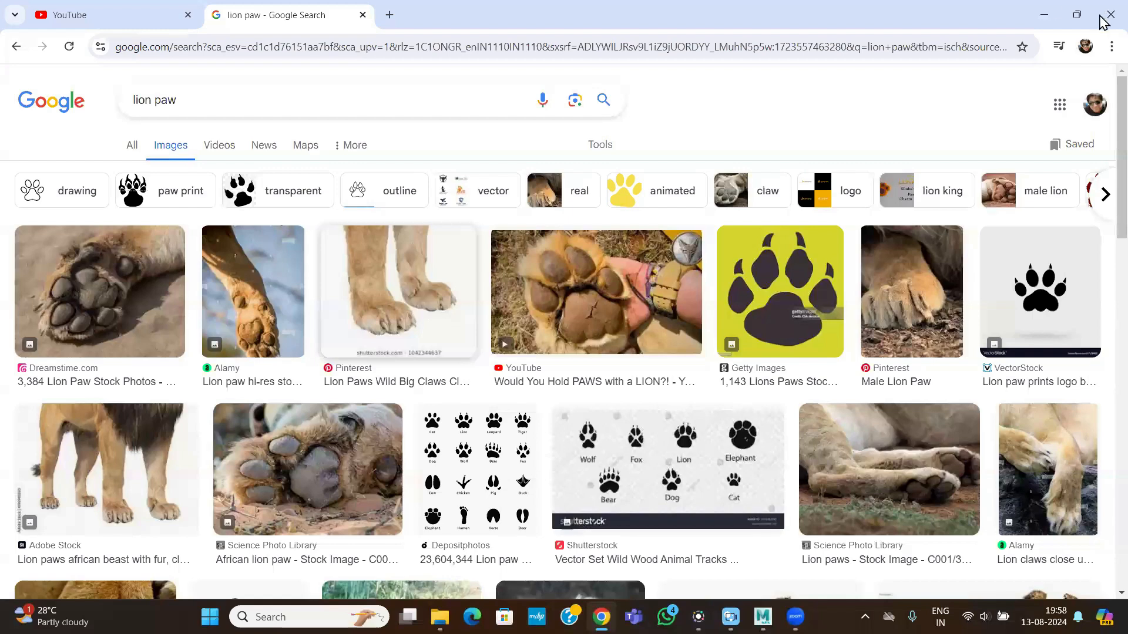
click(1044, 14)
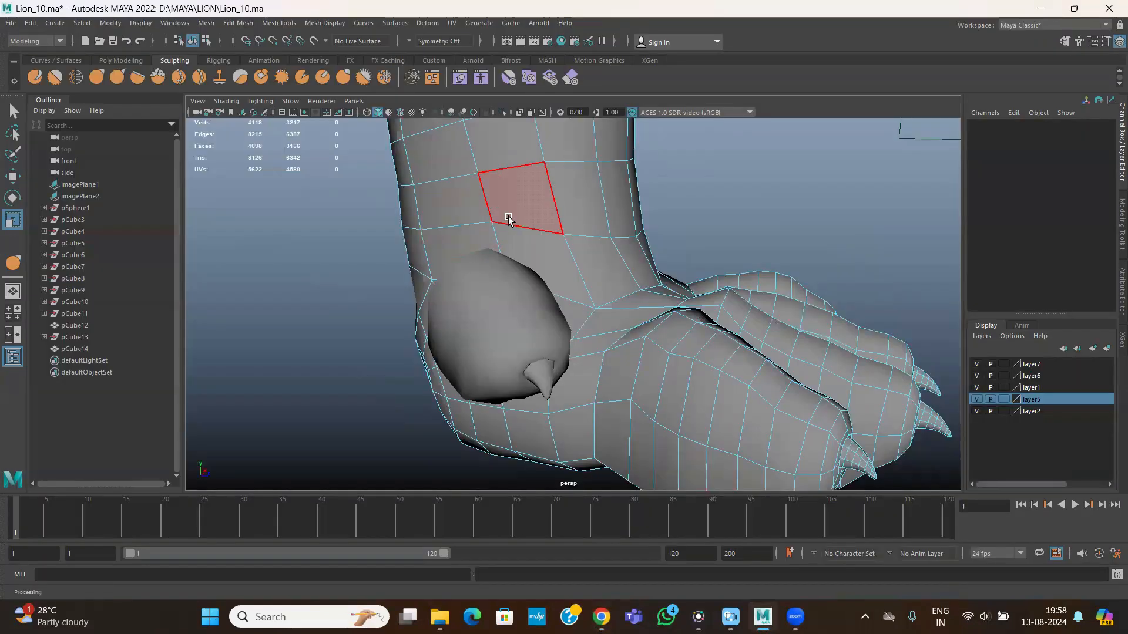
click(469, 219)
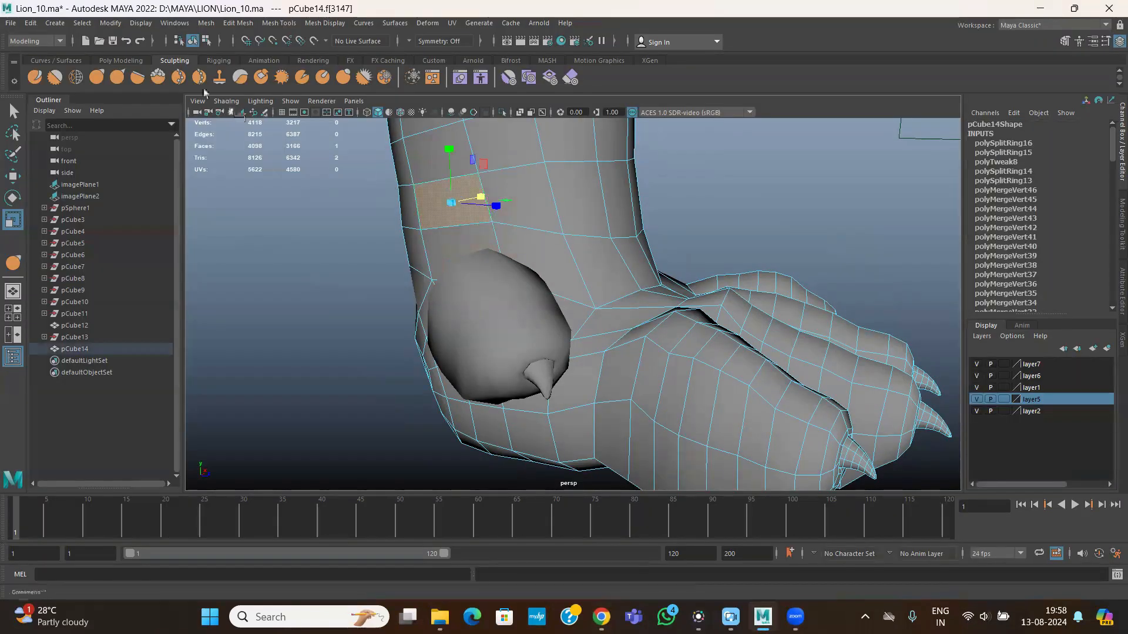
click(112, 41)
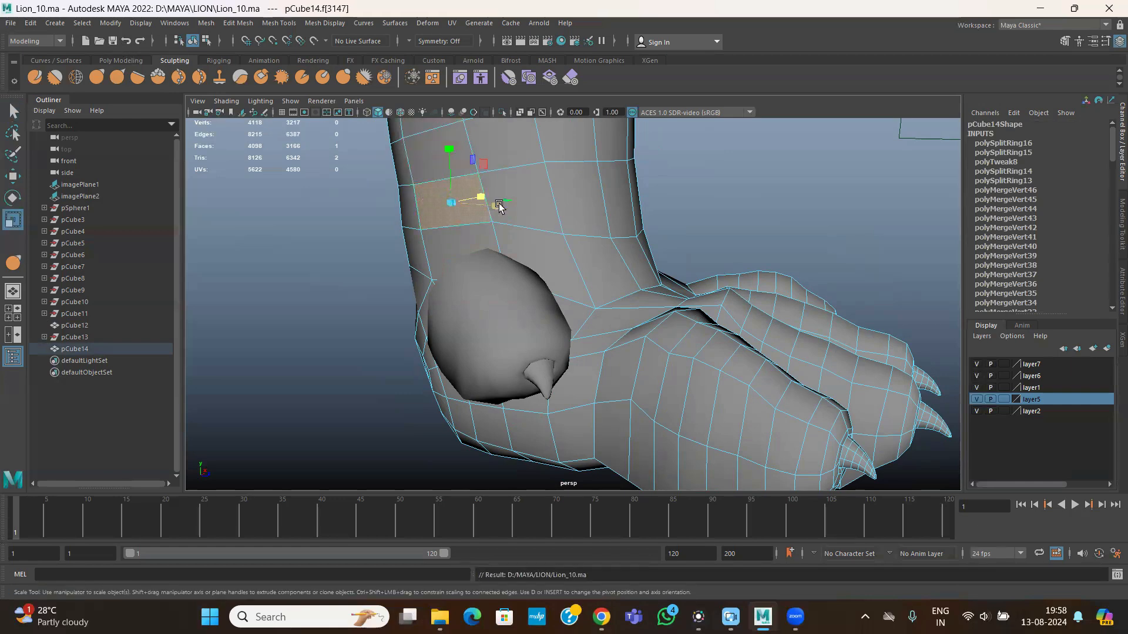
- Delete the four faces on the ankle's inner side behind the small toe to open a hole for it
shift+click(527, 199)
shift+click(538, 253)
alt+drag(471, 298, 586, 310)
click(615, 288)
shift+click(663, 258)
shift+click(644, 313)
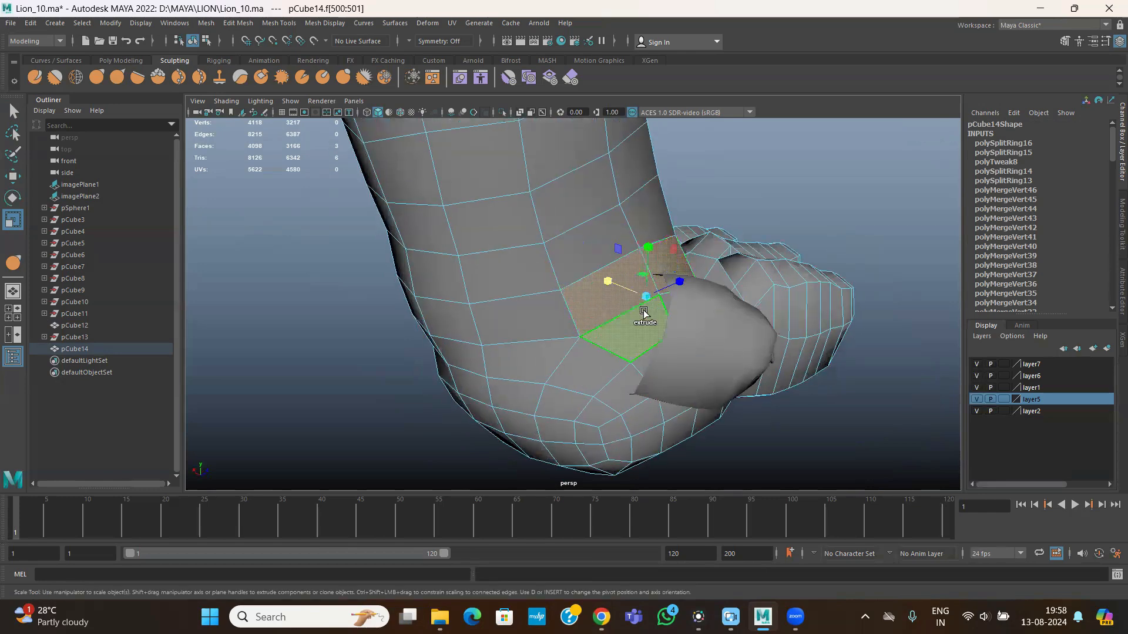
alt+drag(672, 338, 473, 316)
key(Delete)
- Reselect the small toe as an object and move it to about 0.374, -3.858, 3.273, facing the ankle hole
click(557, 312)
right_drag(472, 313, 502, 305)
click(502, 305)
alt+drag(502, 306, 428, 348)
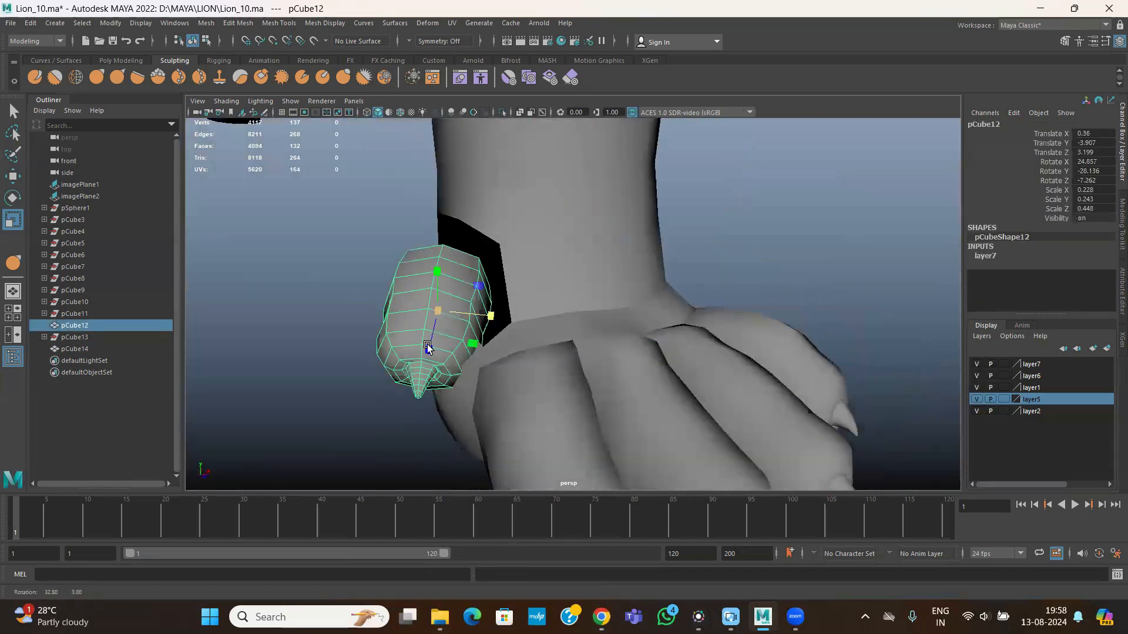
alt+drag(491, 341, 524, 361)
drag(584, 405, 520, 244)
- Select the border edges of the ankle hole and the edge loop around the small toe's open end
click(512, 301)
right_drag(520, 244, 521, 214)
click(516, 259)
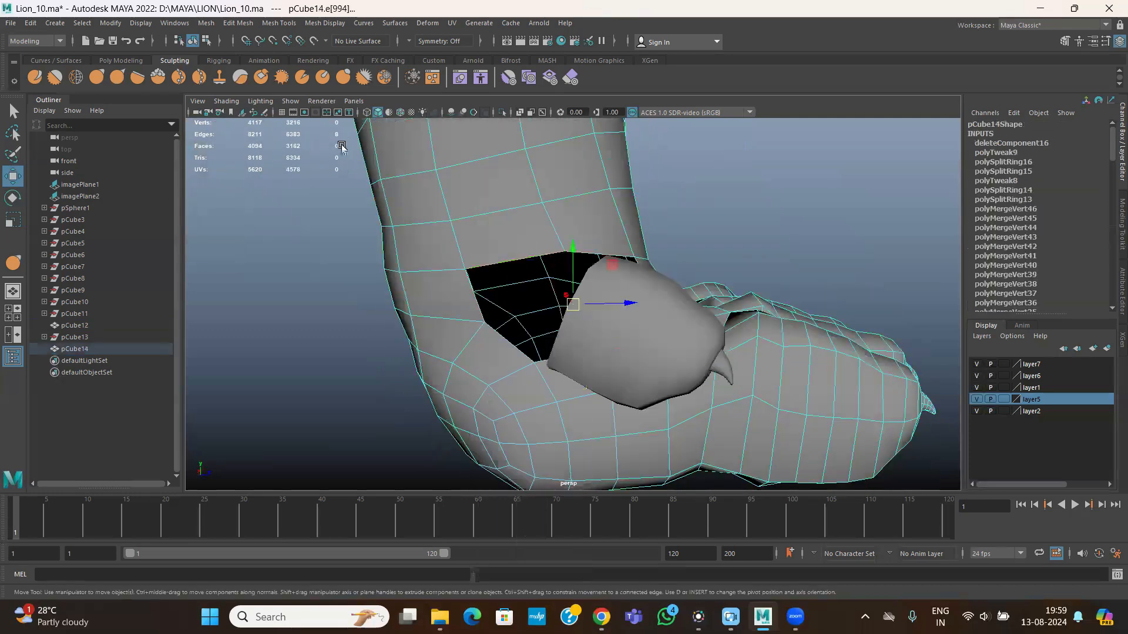
alt+drag(540, 288, 623, 308)
scroll(496, 348, up, 2)
click(450, 373)
right_drag(724, 266, 701, 217)
double_click(678, 248)
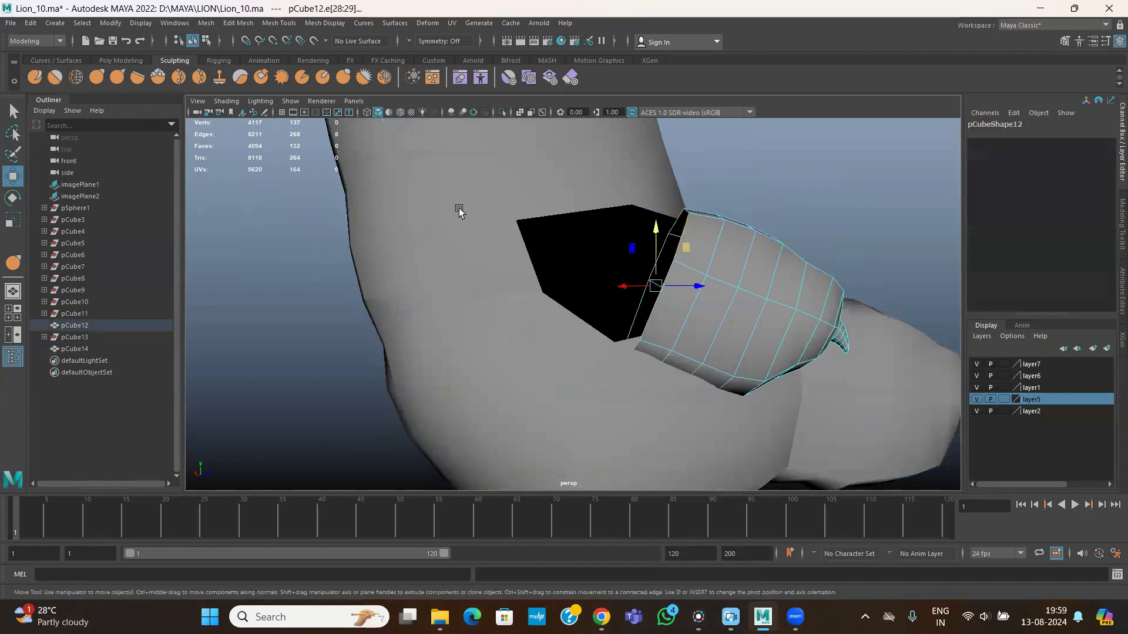
- Combine the small toe and the leg into a single mesh
alt+drag(594, 249, 440, 267)
click(511, 182)
shift+click(511, 271)
click(212, 22)
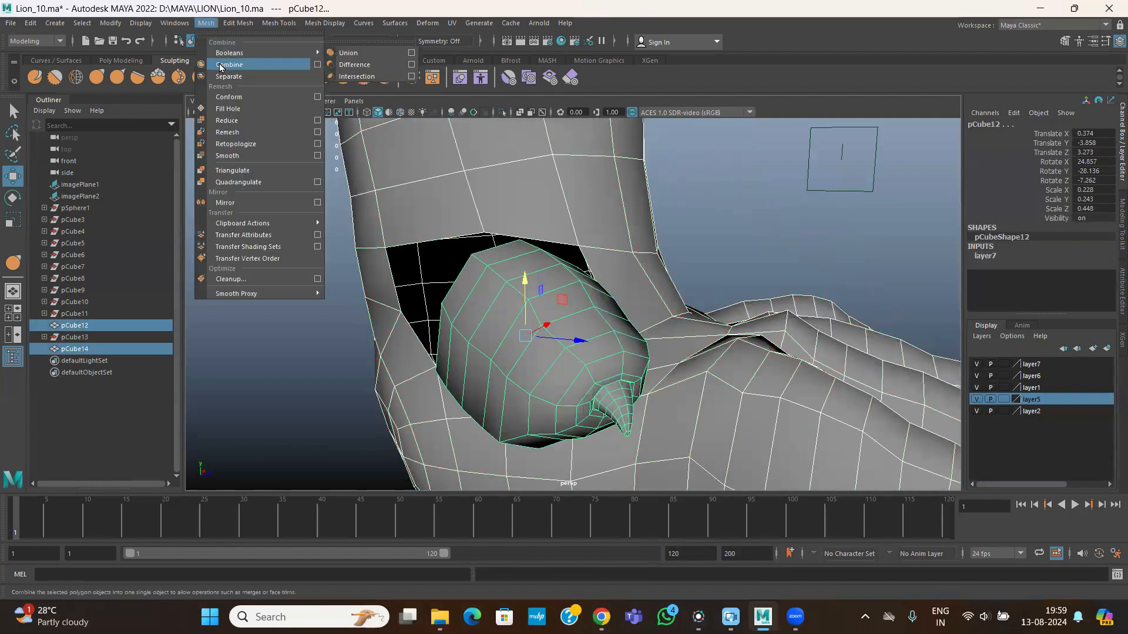
click(234, 58)
- Bridge the ankle hole's border edges to the small toe's open end and return to object mode
alt+drag(494, 244, 816, 239)
key(F10)
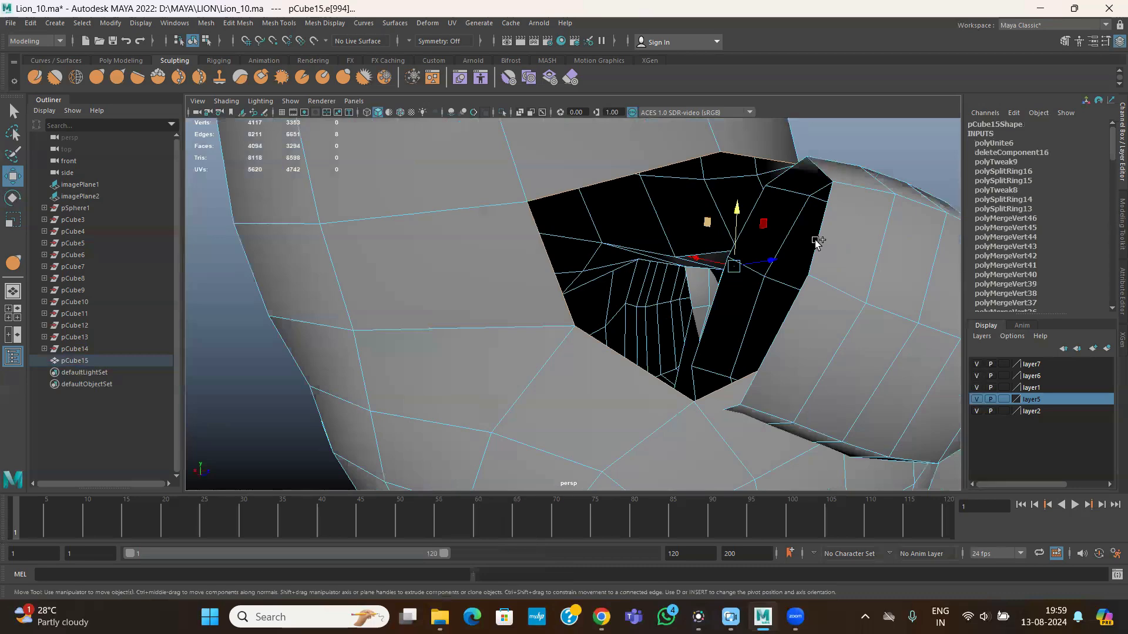
scroll(594, 298, down, 1)
alt+drag(594, 297, 461, 295)
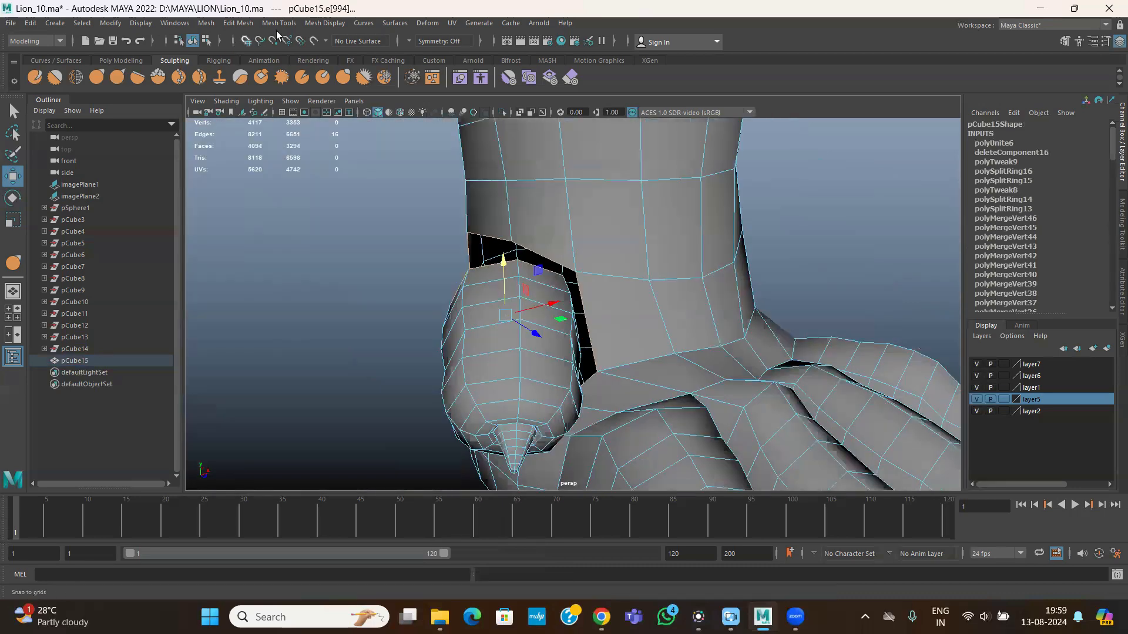
click(241, 23)
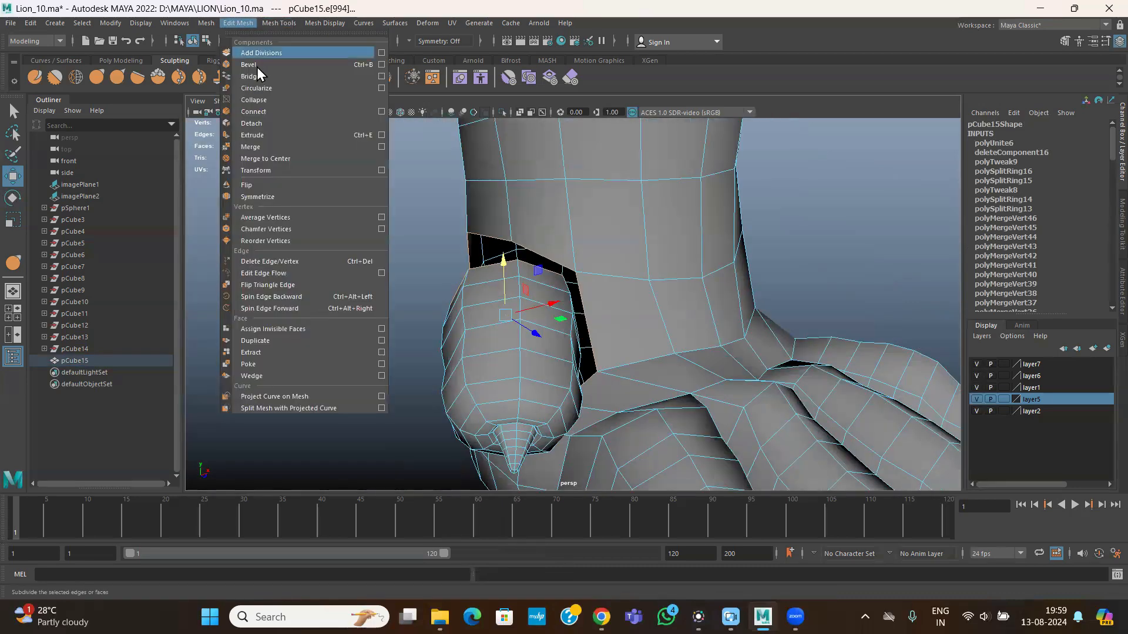
click(259, 74)
alt+drag(388, 271, 299, 126)
right_drag(497, 233, 534, 219)
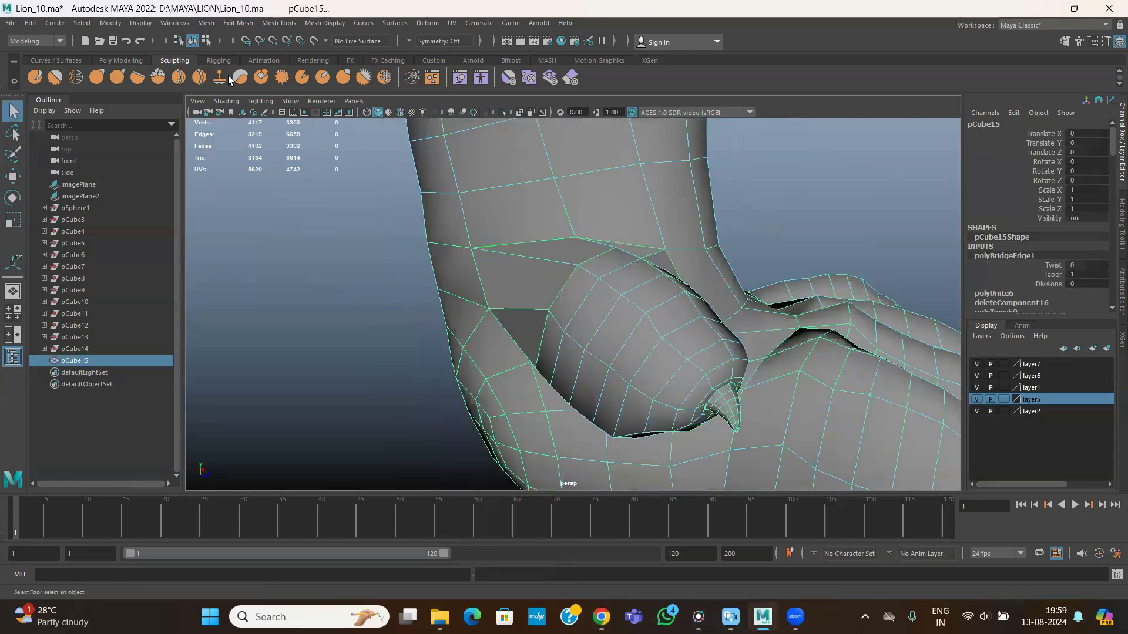
- Insert an edge loop around the new bridge between the ankle and small toe, then leave the tool in object mode
click(265, 24)
click(298, 111)
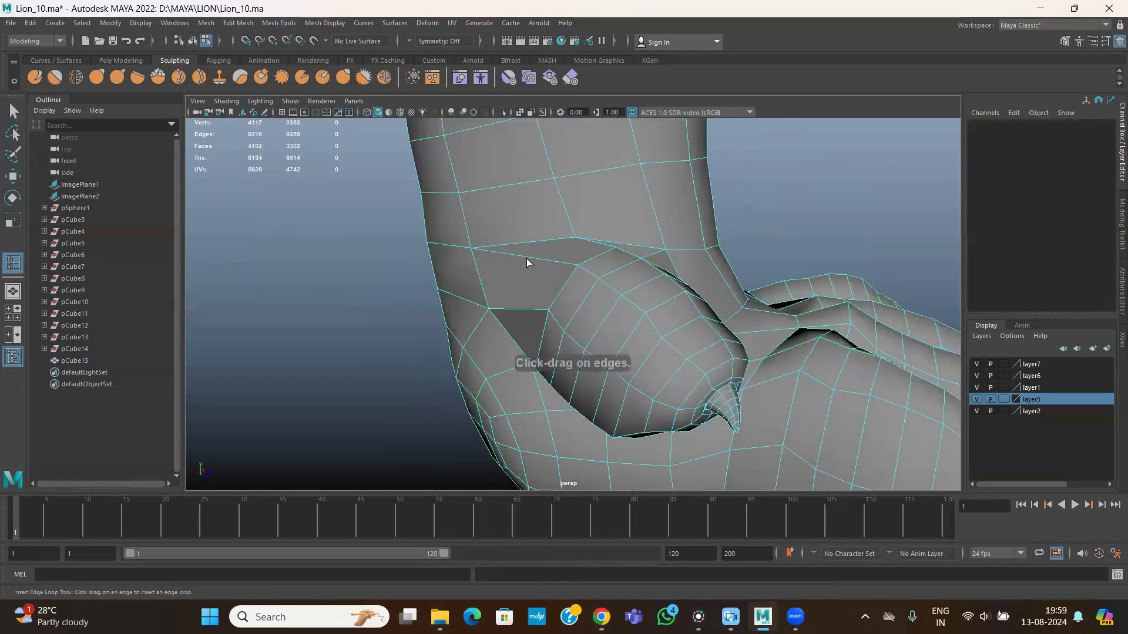
click(525, 259)
alt+drag(589, 275, 8, 203)
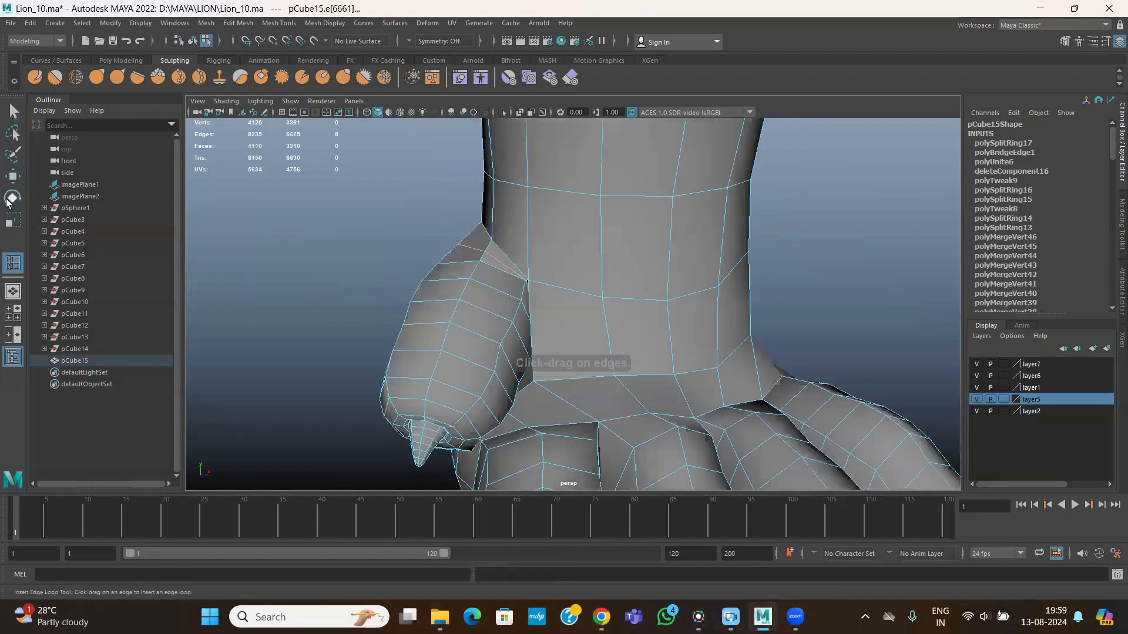
click(13, 175)
right_drag(506, 203, 564, 187)
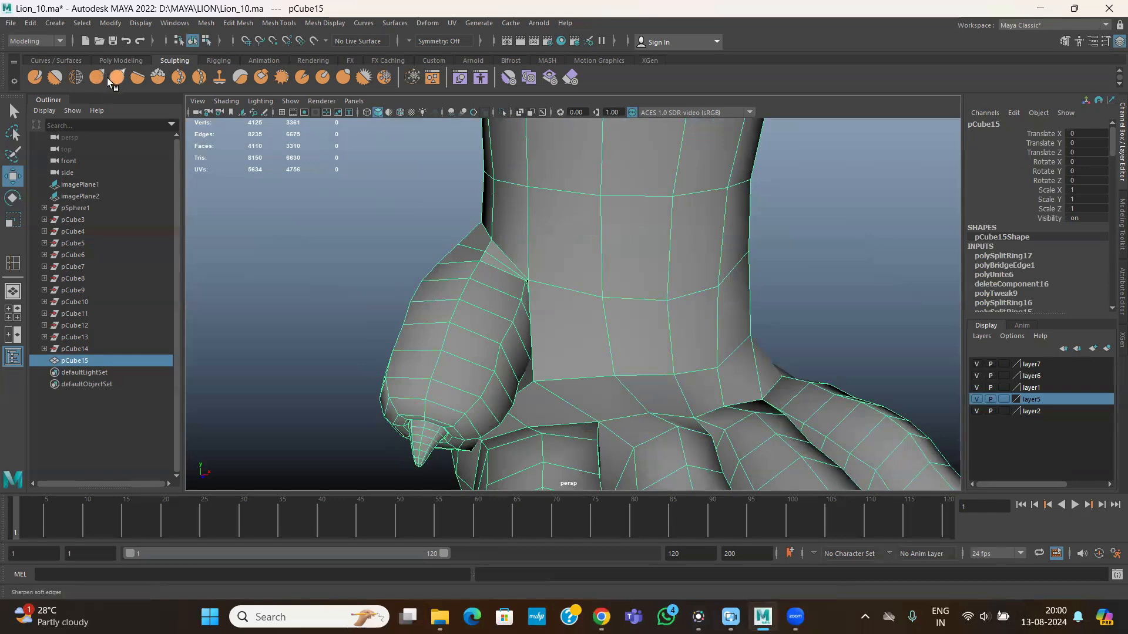
- Even out the join between the small toe and the ankle with the Relax sculpting brush, undoing the last unwanted stroke
click(76, 77)
mouse_move(492, 279)
mouse_down()
mouse_move(627, 277)
mouse_move(630, 257)
mouse_up()
mouse_move(564, 318)
alt+mouse_down()
mouse_move(529, 318)
mouse_move(582, 311)
alt+mouse_up()
key(ctrl+z)
mouse_move(481, 312)
alt+mouse_down()
mouse_move(561, 333)
mouse_move(640, 273)
mouse_move(523, 315)
mouse_move(497, 359)
mouse_move(597, 297)
mouse_move(503, 252)
mouse_move(447, 316)
mouse_move(386, 335)
mouse_move(393, 363)
mouse_move(391, 335)
alt+mouse_up()
alt+drag(500, 364, 568, 247)
scroll(568, 247, down, 5)
scroll(521, 298, up, 10)
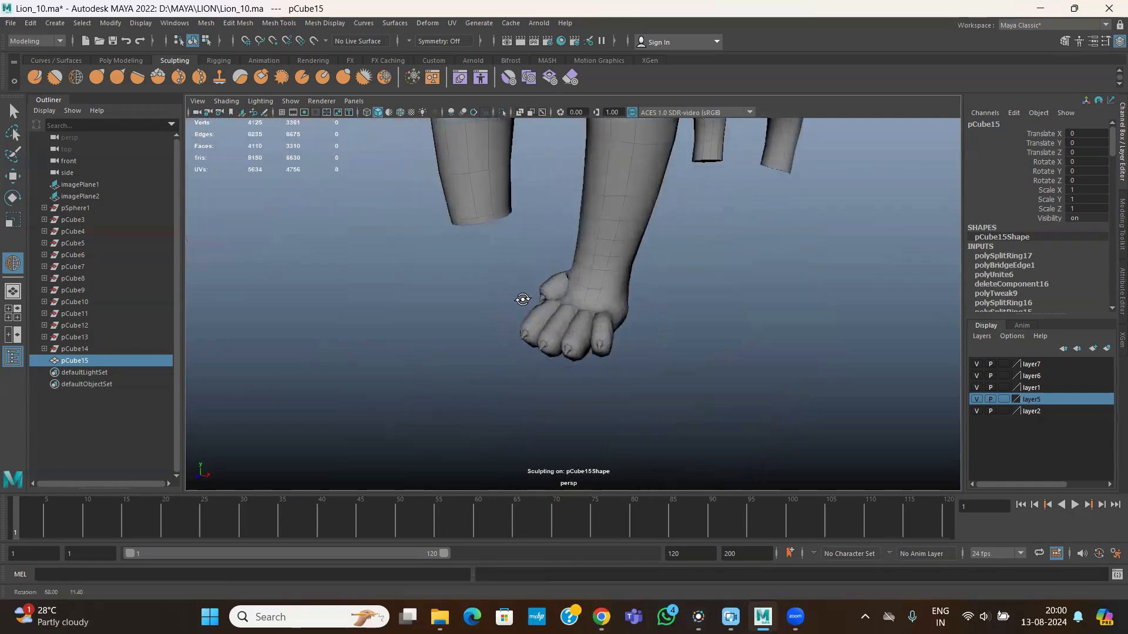
- Reshape the small toe and its base against the paw's inner side with the Grab sculpting brush
click(97, 77)
scroll(527, 272, up, 4)
alt+drag(476, 279, 592, 197)
mouse_move(502, 270)
alt+mouse_down()
mouse_move(484, 287)
mouse_move(491, 384)
mouse_move(560, 318)
mouse_move(536, 370)
mouse_move(547, 316)
mouse_move(627, 220)
mouse_move(594, 217)
mouse_move(372, 312)
mouse_move(531, 277)
mouse_move(478, 264)
mouse_move(572, 214)
mouse_move(574, 284)
mouse_move(590, 293)
mouse_move(604, 203)
mouse_move(589, 301)
alt+mouse_up()
alt+drag(553, 337, 494, 322)
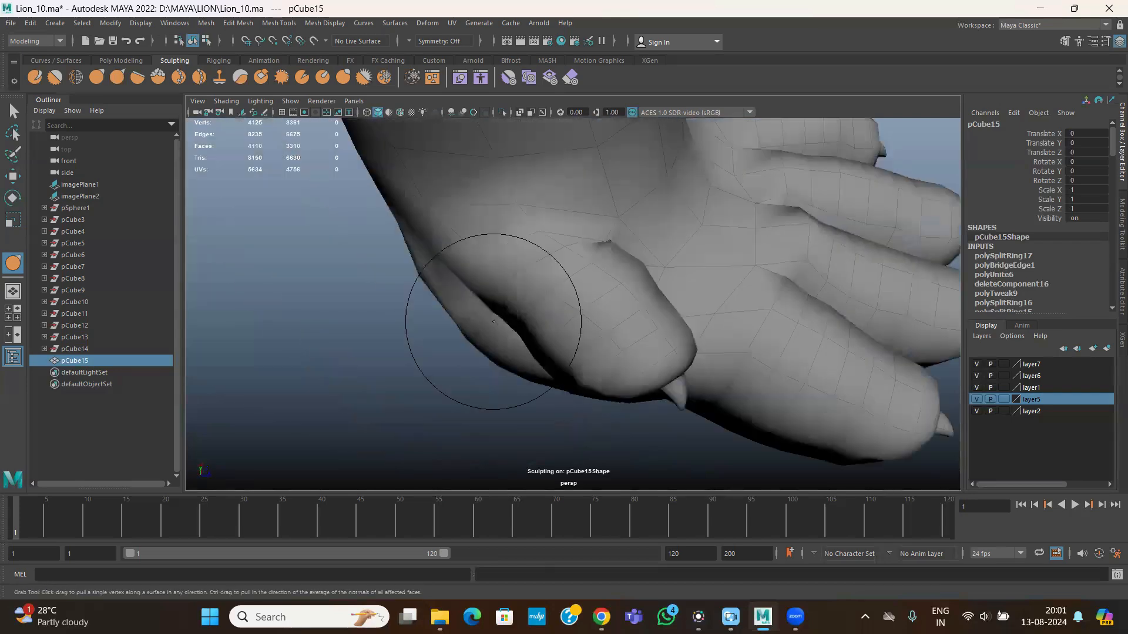
scroll(714, 344, down, 5)
alt+drag(693, 329, 617, 242)
- Smooth the crease around the small toe's base and underside with the Smooth brush, checking the paw from several angles
scroll(617, 242, up, 4)
alt+drag(611, 305, 446, 318)
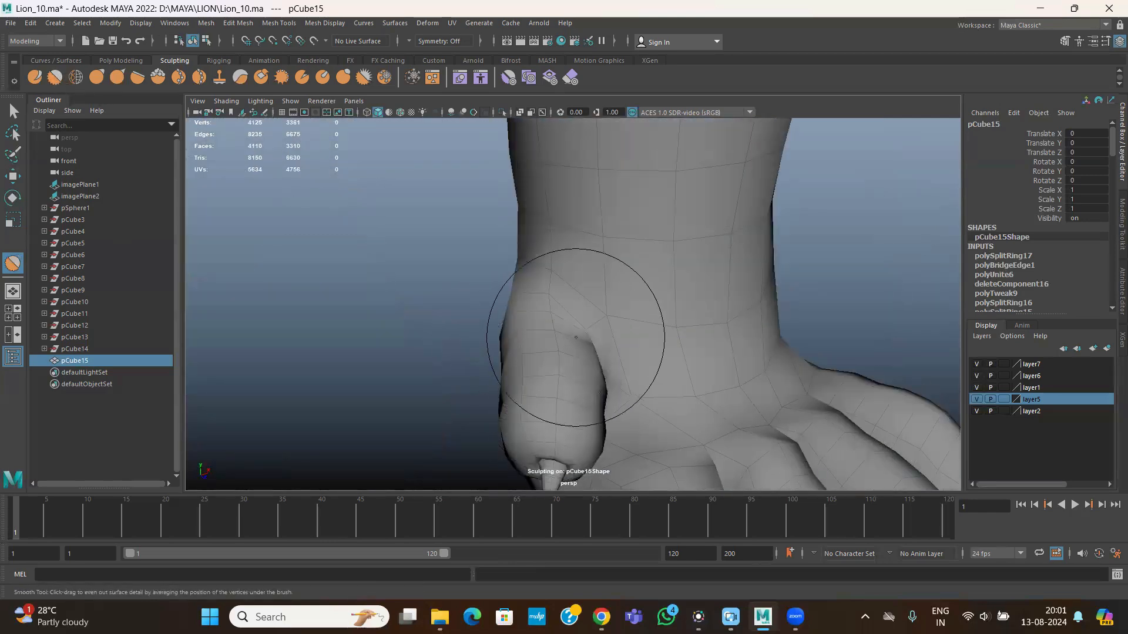
alt+drag(585, 371, 535, 420)
alt+middle_drag(534, 420, 550, 387)
mouse_move(551, 387)
alt+mouse_down()
mouse_move(529, 319)
mouse_move(591, 294)
mouse_move(632, 353)
alt+mouse_up()
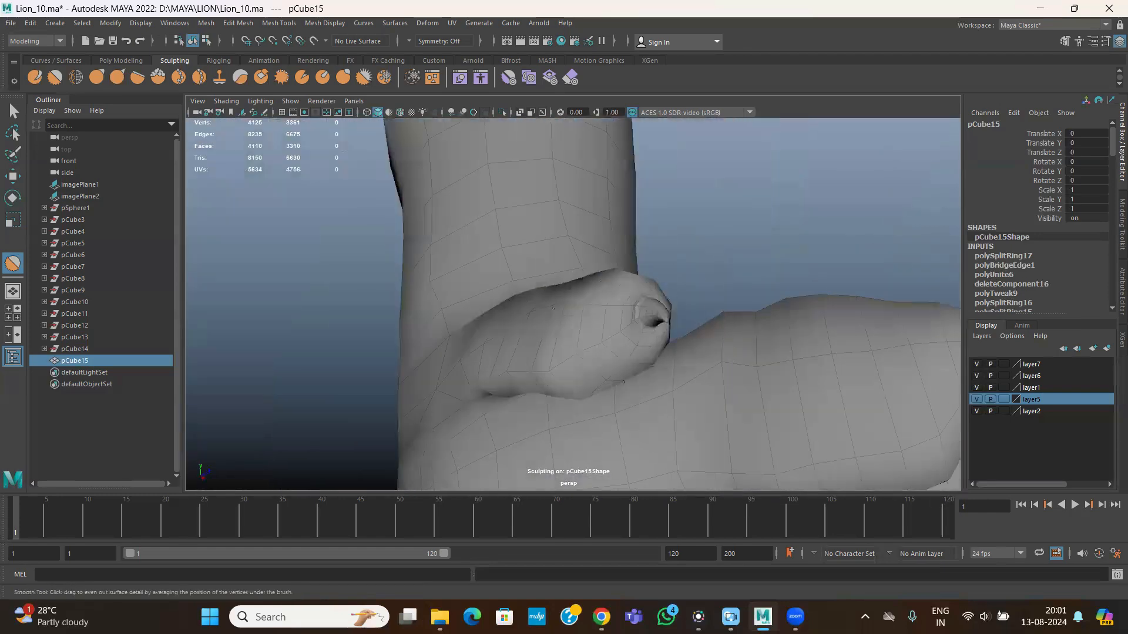
mouse_move(636, 391)
alt+mouse_down()
mouse_move(569, 398)
mouse_move(594, 299)
mouse_move(528, 357)
mouse_move(447, 352)
mouse_move(546, 253)
mouse_move(574, 254)
mouse_move(536, 330)
mouse_move(594, 243)
alt+mouse_up()
alt+drag(479, 277, 491, 300)
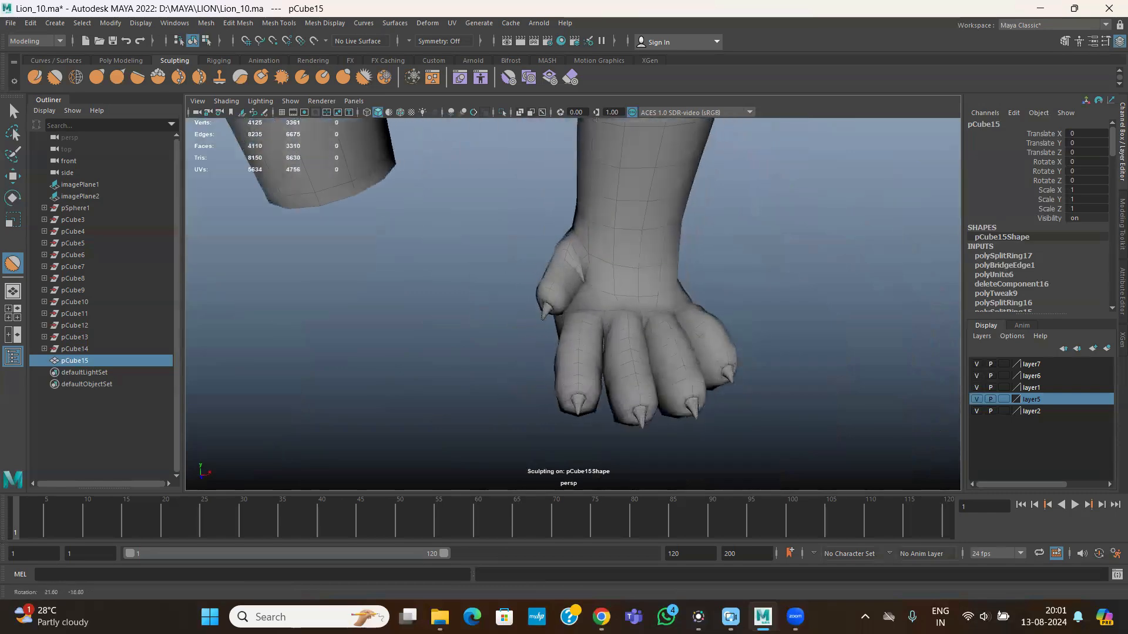
alt+drag(590, 338, 578, 311)
scroll(578, 312, up, 3)
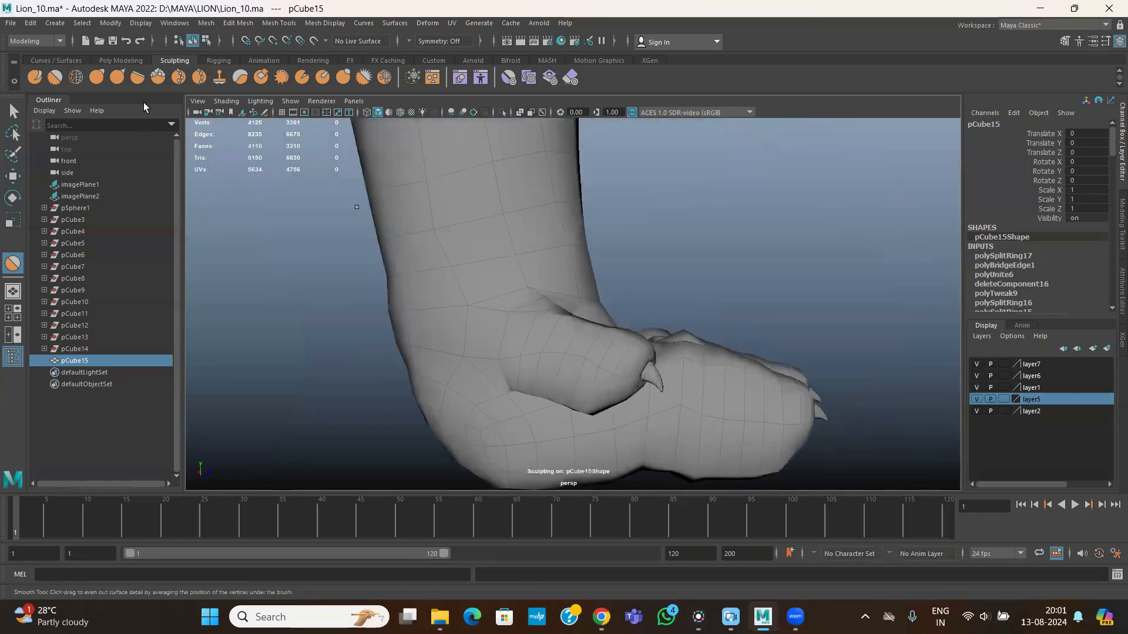
- Inspect the sculpted front paw and its inner toe from several angles, including the whole lower leg
click(100, 77)
alt+drag(400, 264, 486, 275)
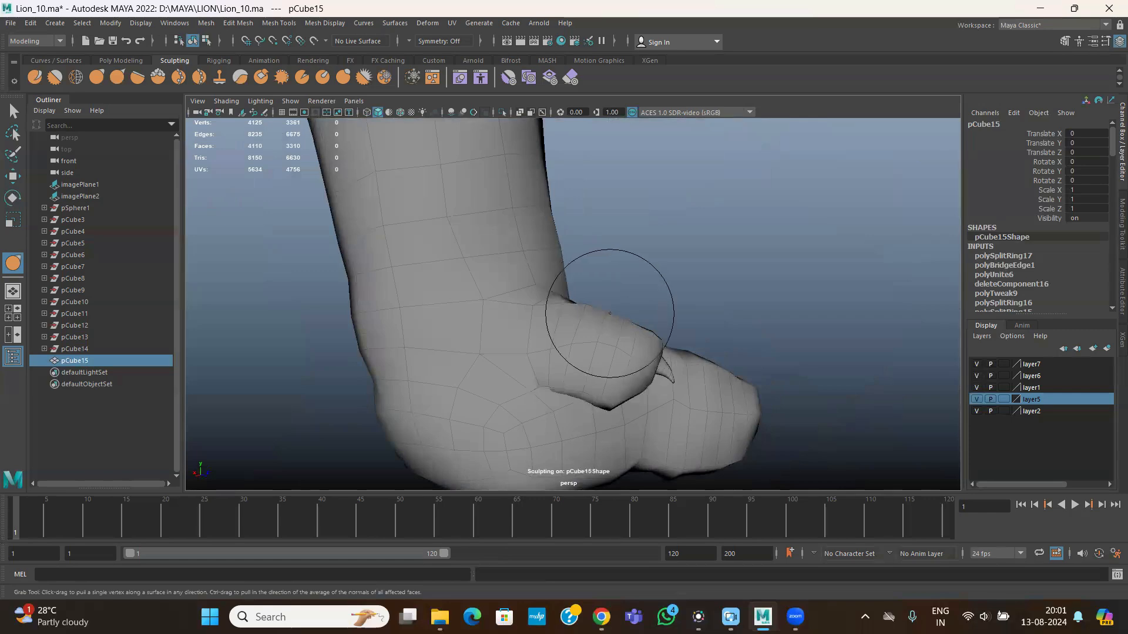
alt+drag(612, 308, 594, 384)
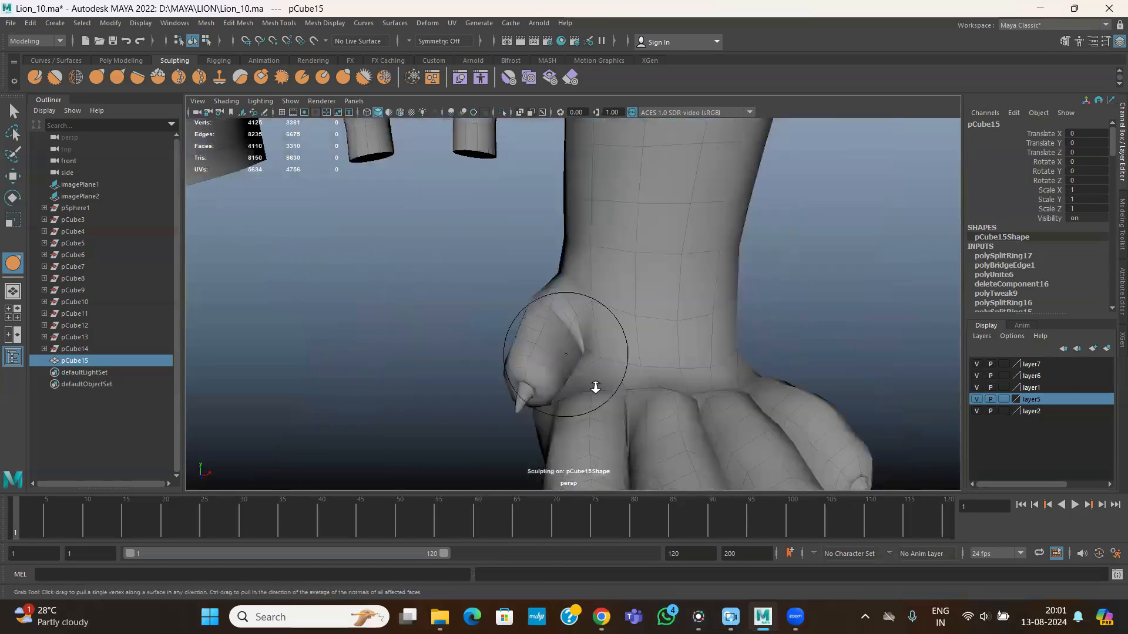
alt+drag(565, 326, 466, 398)
scroll(505, 376, down, 5)
alt+drag(676, 317, 646, 332)
alt+drag(549, 327, 647, 311)
alt+drag(452, 352, 722, 396)
scroll(584, 387, down, 3)
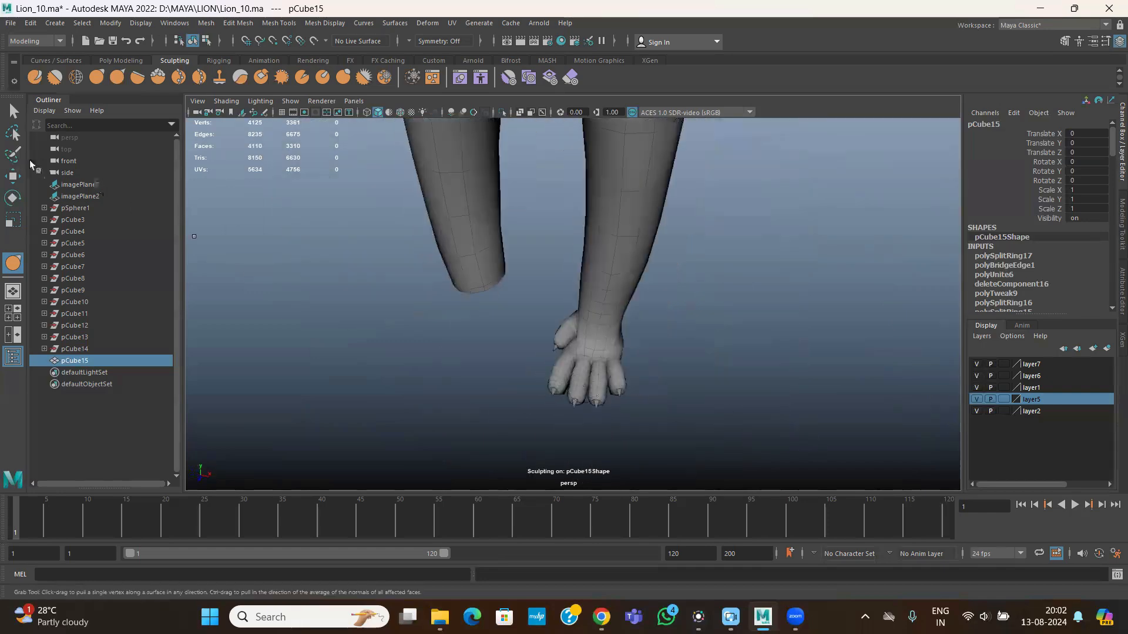
- Leave the sculpting brush and soften the edges of the whole lion mesh
click(14, 176)
click(655, 325)
scroll(578, 315, down, 5)
alt+middle_drag(570, 314, 566, 371)
alt+drag(566, 371, 543, 356)
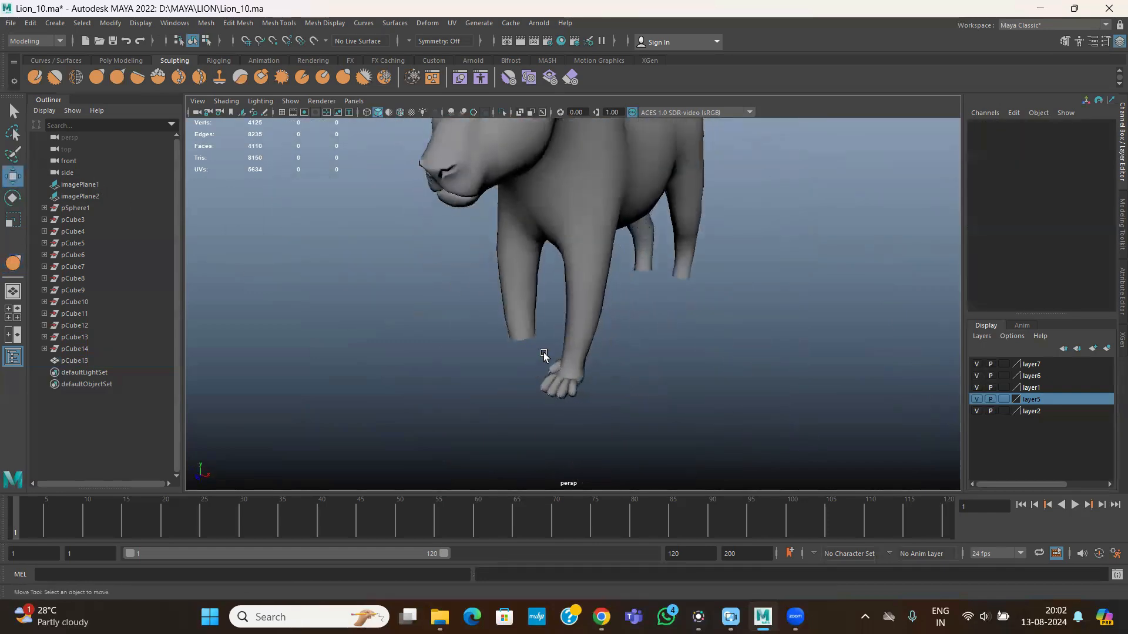
click(584, 343)
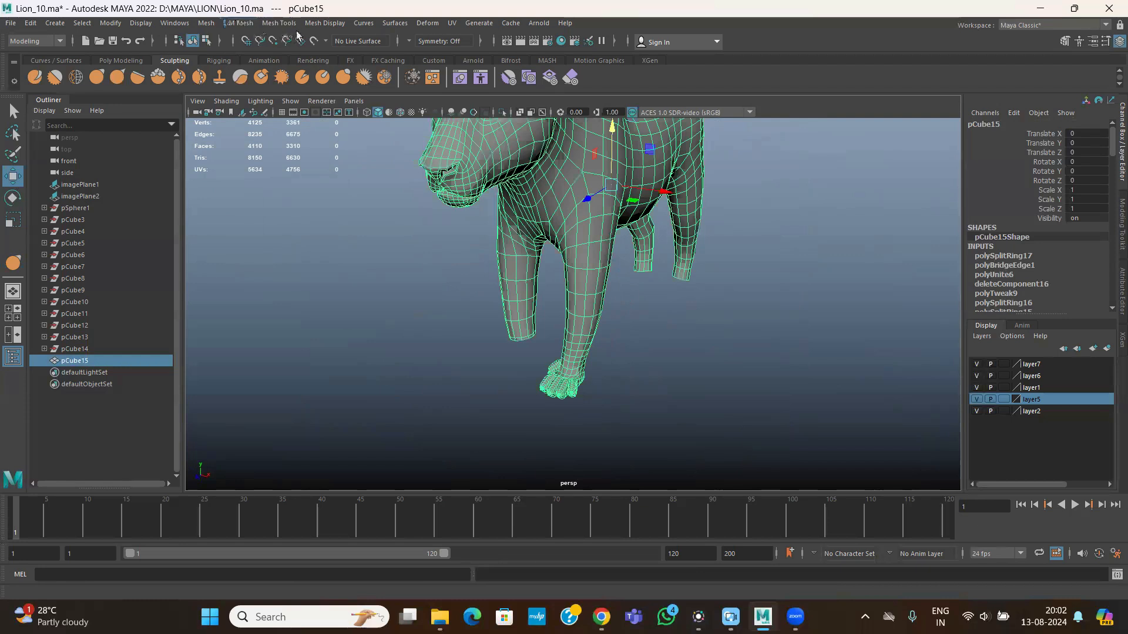
click(305, 26)
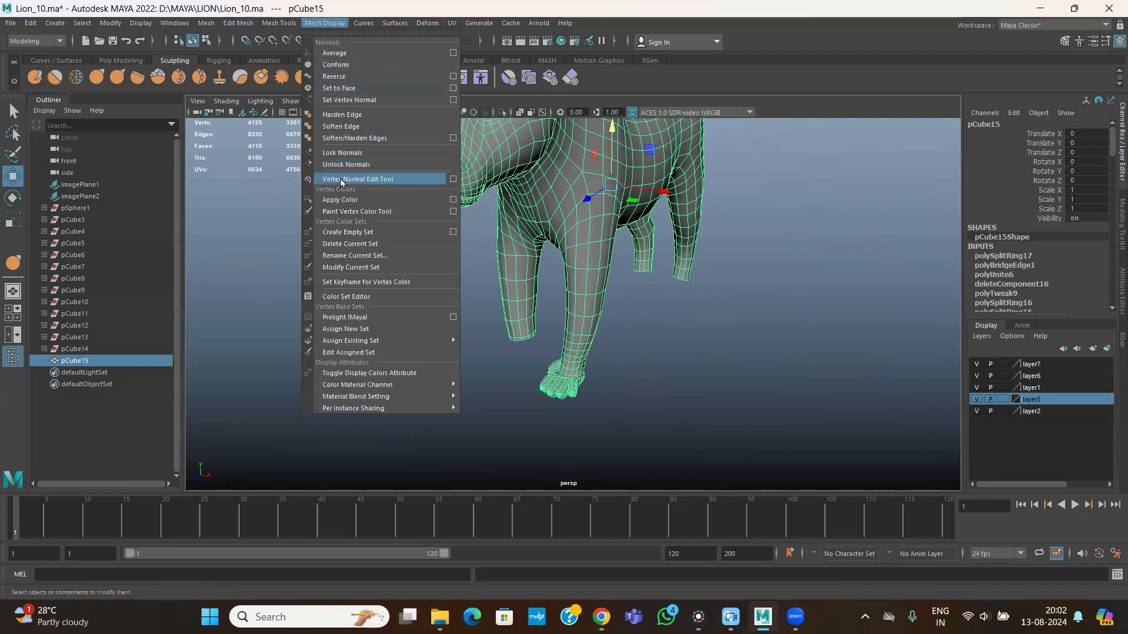
click(340, 126)
click(652, 329)
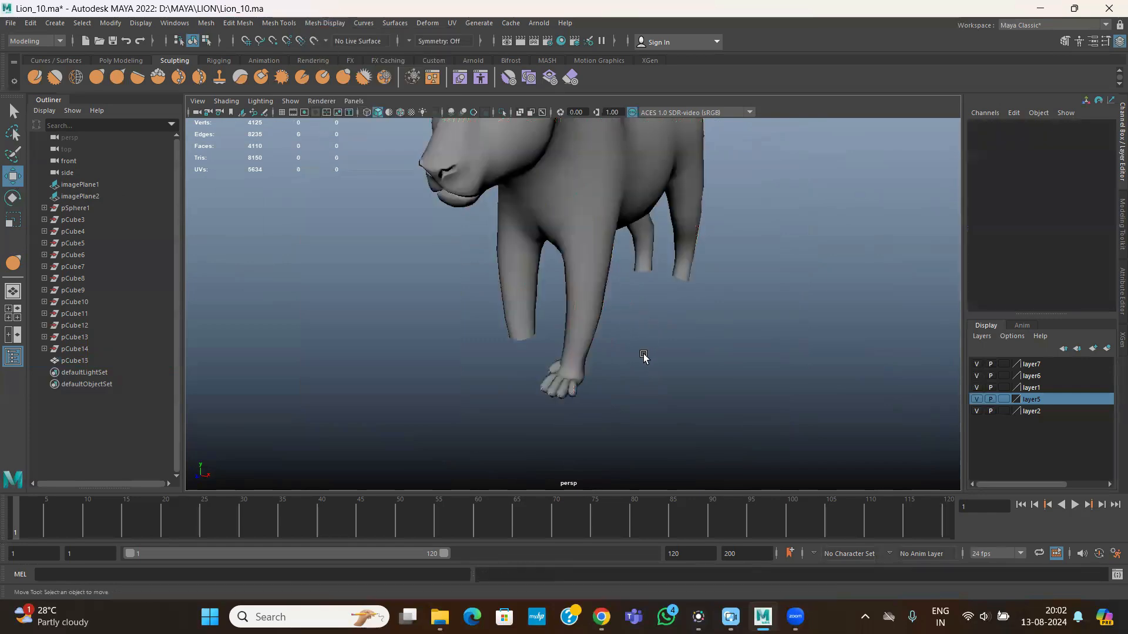
- Select all faces of the front paw up to the ankle and duplicate them as a separate mesh
scroll(576, 300, up, 4)
alt+drag(576, 300, 567, 338)
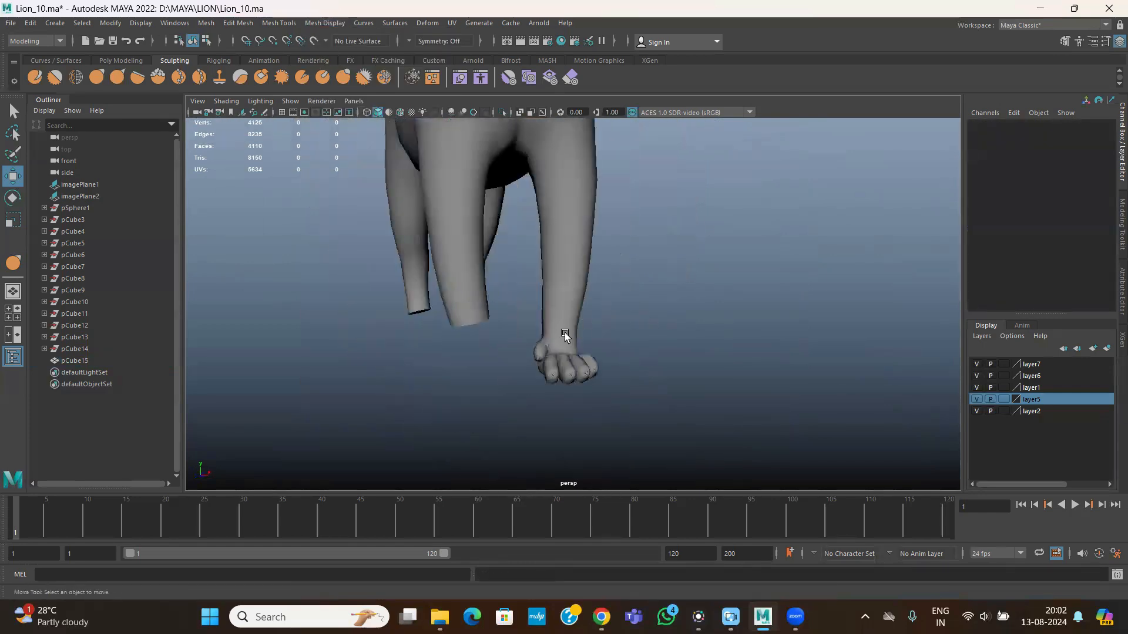
click(574, 320)
right_click(574, 300)
right_drag(574, 299, 570, 336)
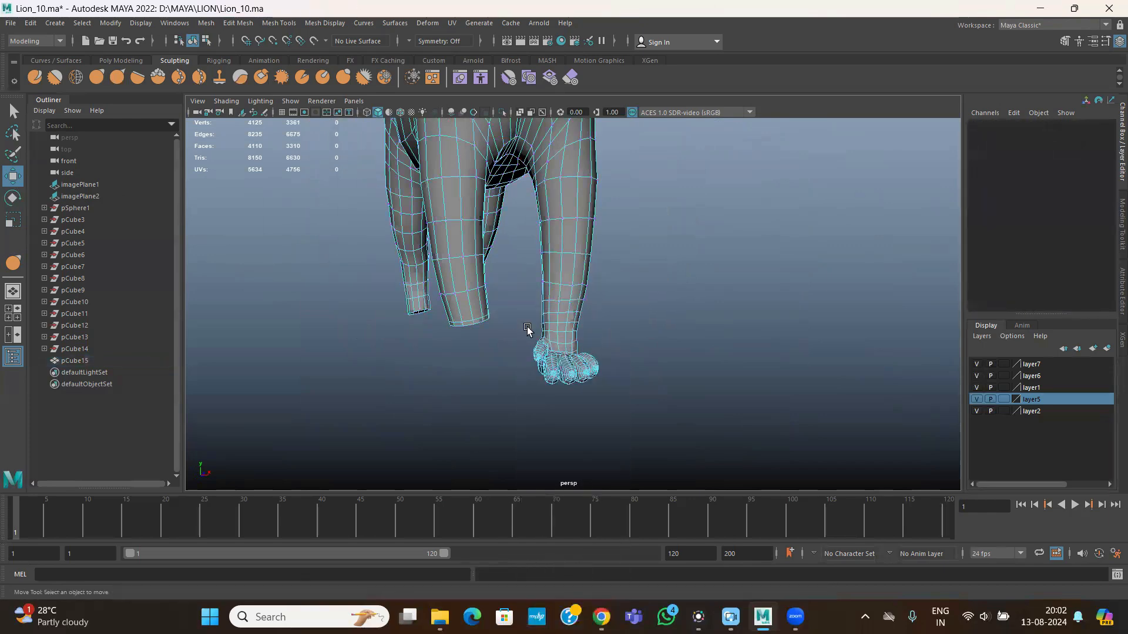
drag(729, 441, 726, 416)
alt+drag(675, 378, 706, 351)
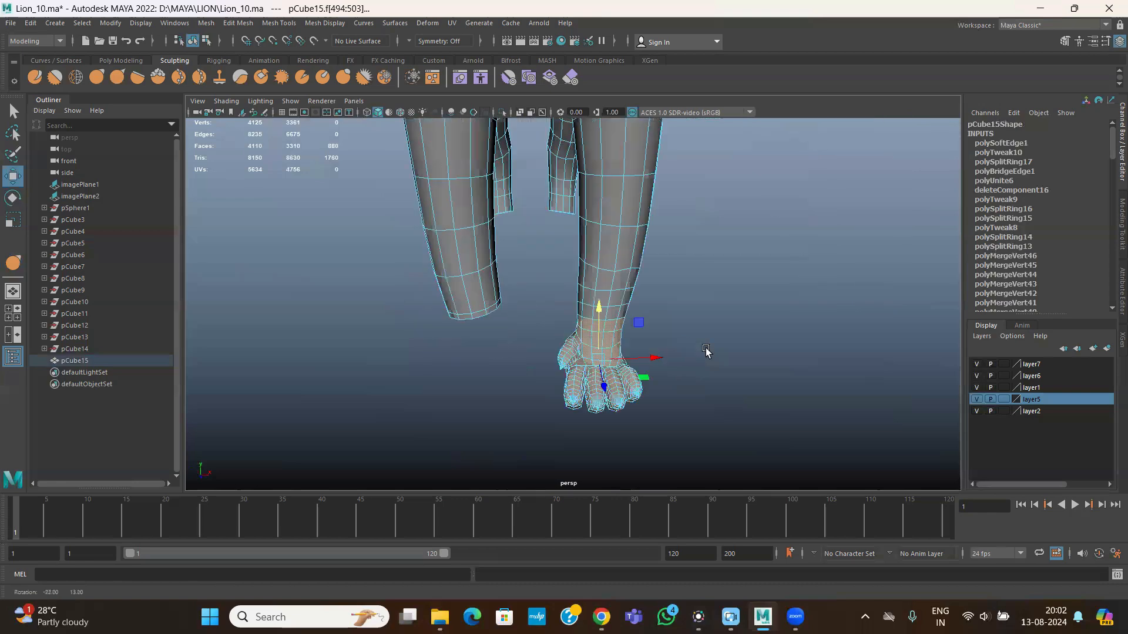
click(242, 24)
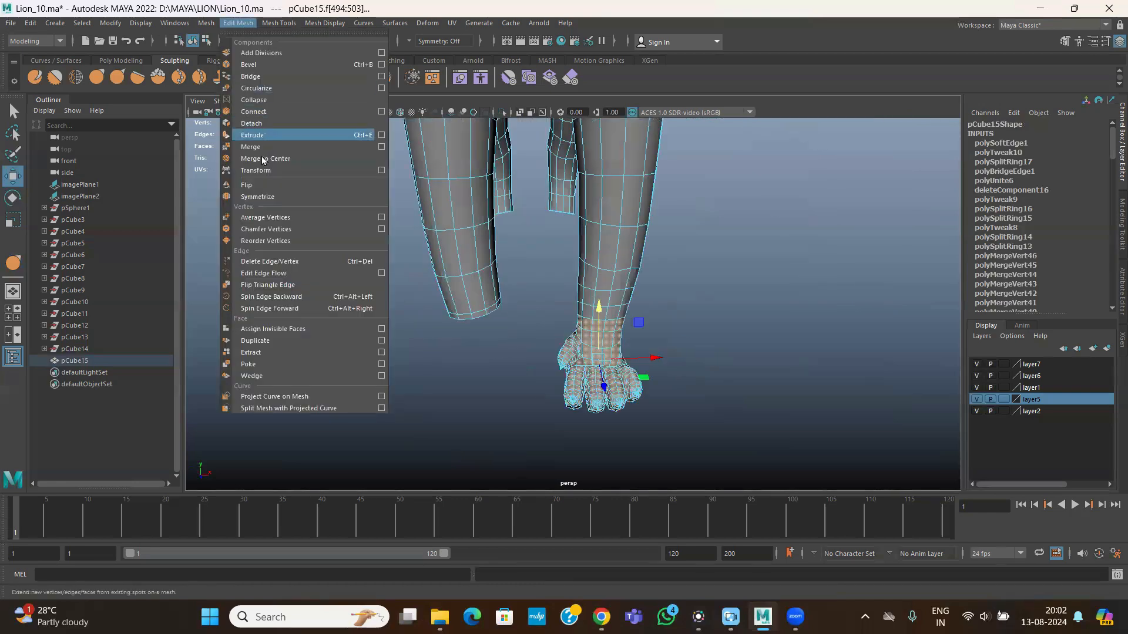
click(256, 341)
key(q)
click(677, 276)
- Isolate the duplicated paw by putting the lion body in a new display layer and hiding it, and center the paw's pivot
click(629, 241)
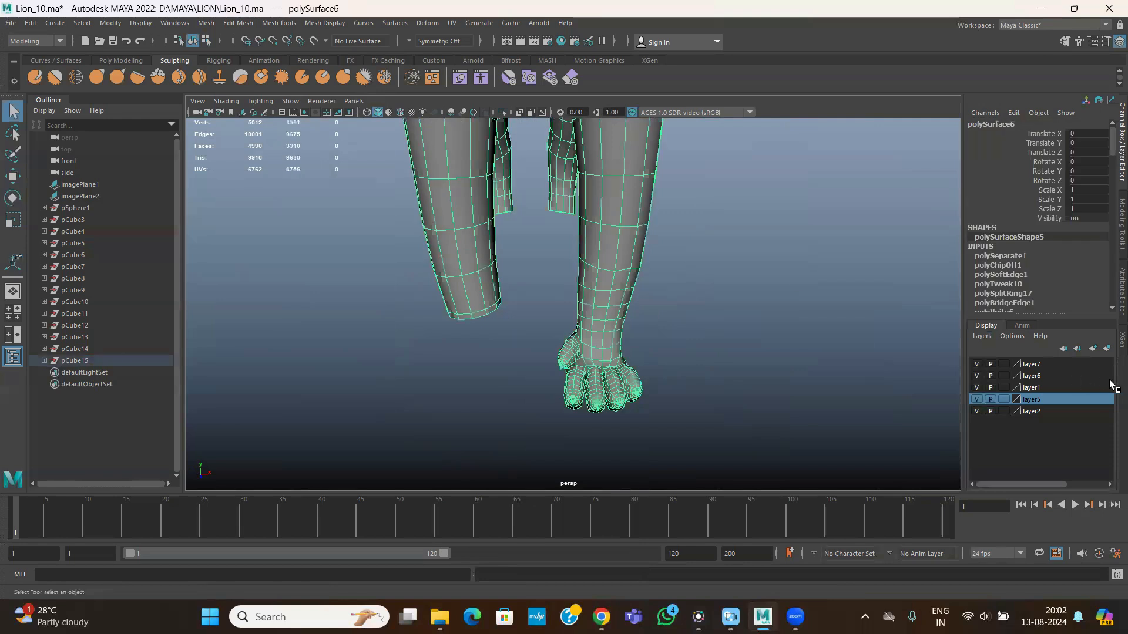
click(1107, 349)
click(984, 364)
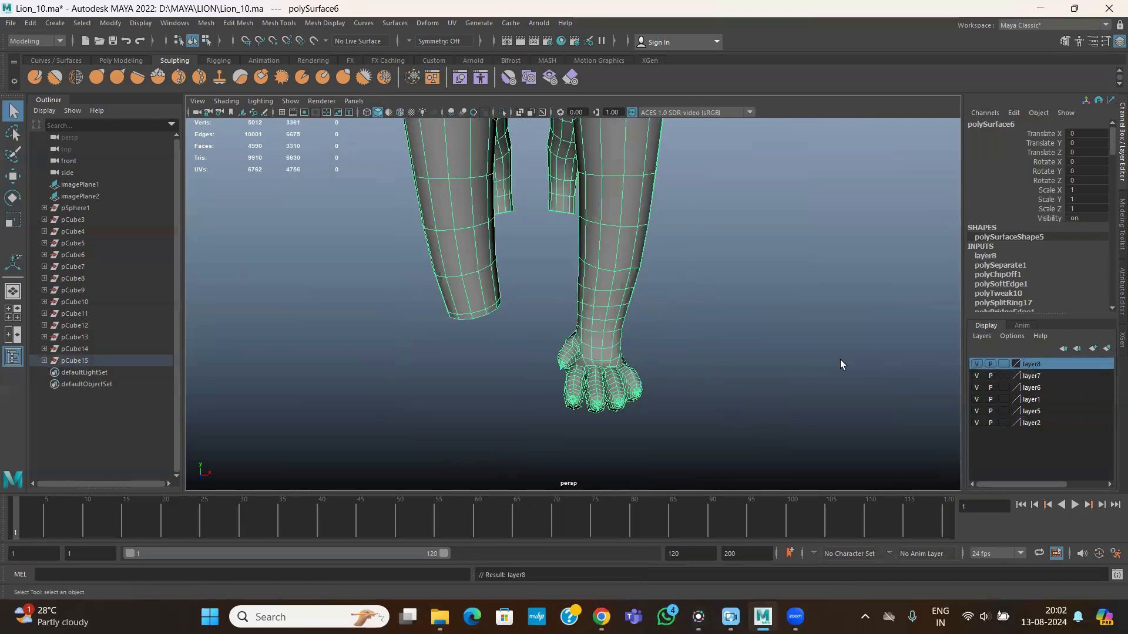
click(976, 365)
click(634, 357)
alt+drag(640, 357, 595, 348)
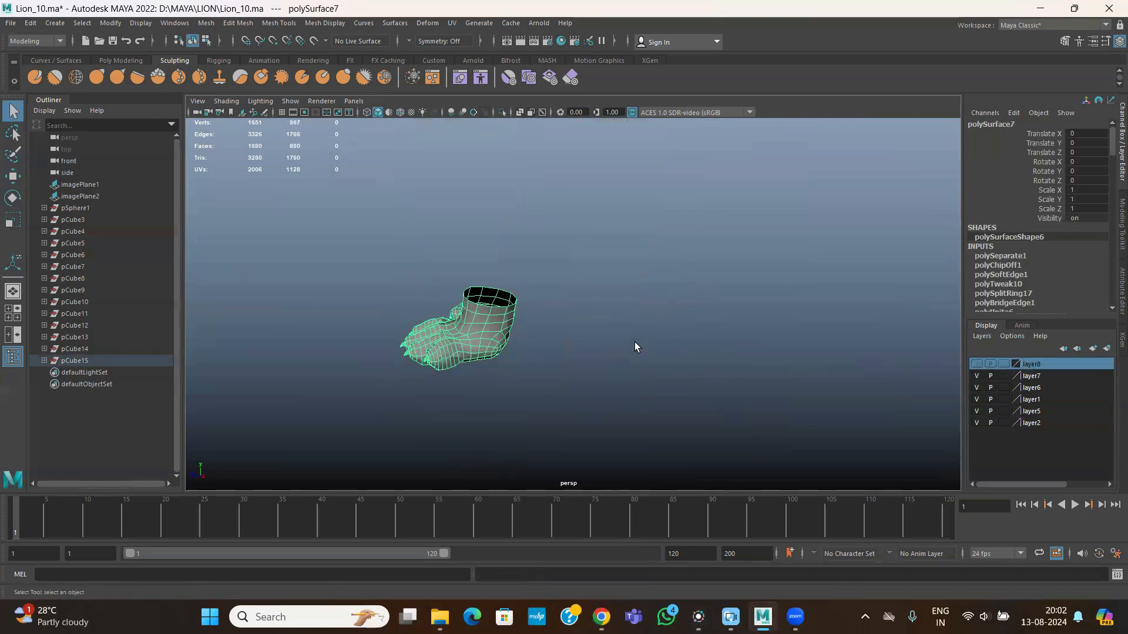
click(111, 23)
click(139, 110)
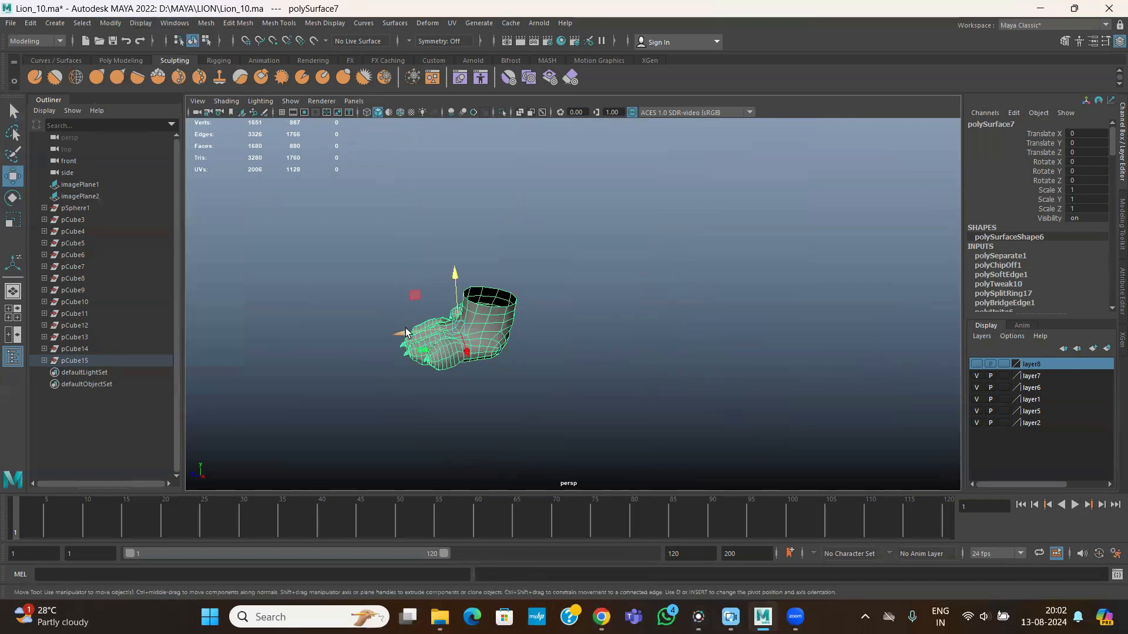
- Show the lion body's layer again and move the duplicated paw back toward the hind leg, to about -8.41 in Z
drag(408, 331, 737, 328)
click(976, 364)
alt+right_drag(788, 356, 558, 346)
drag(612, 305, 680, 315)
alt+right_drag(680, 314, 818, 345)
- Align the duplicated paw with the hind foot in the side reference, at about -8.60 in Z and -0.73 in Y
key(space)
key(space)
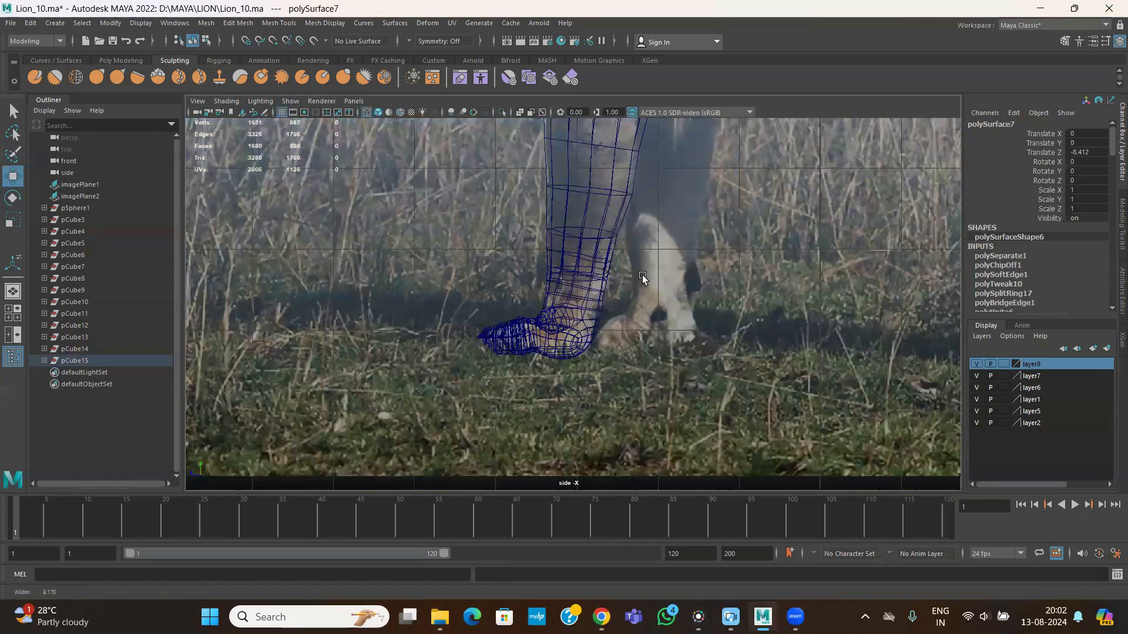
alt+right_drag(642, 275, 415, 271)
alt+right_drag(570, 301, 517, 315)
alt+middle_drag(626, 320, 764, 312)
alt+right_drag(764, 313, 603, 279)
alt+middle_drag(603, 280, 612, 273)
scroll(772, 234, up, 2)
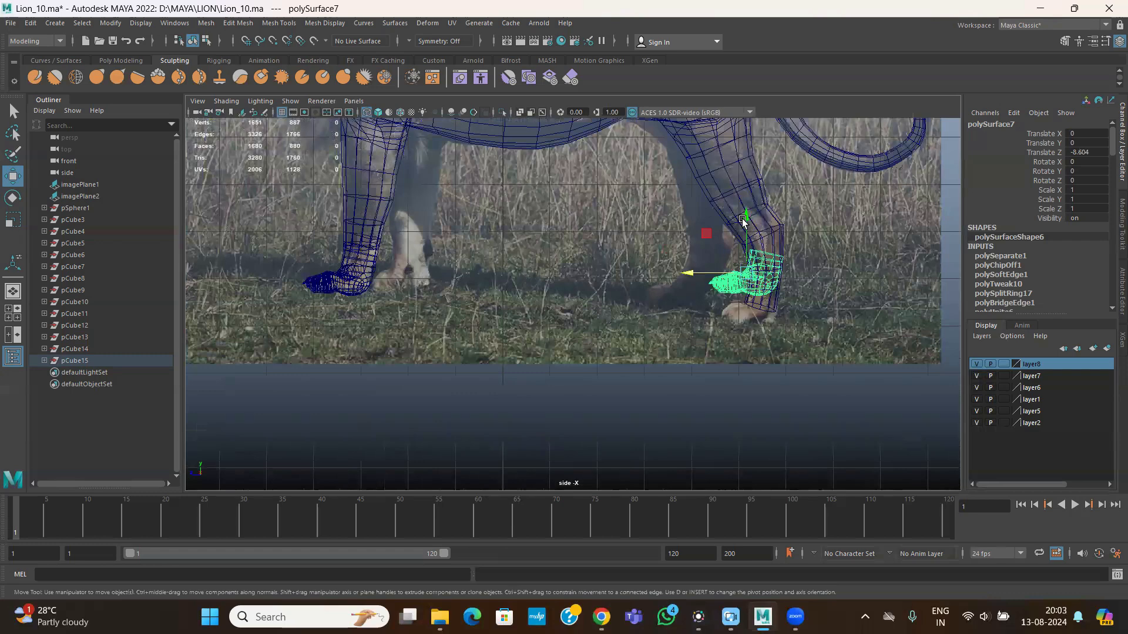
key(space)
key(space)
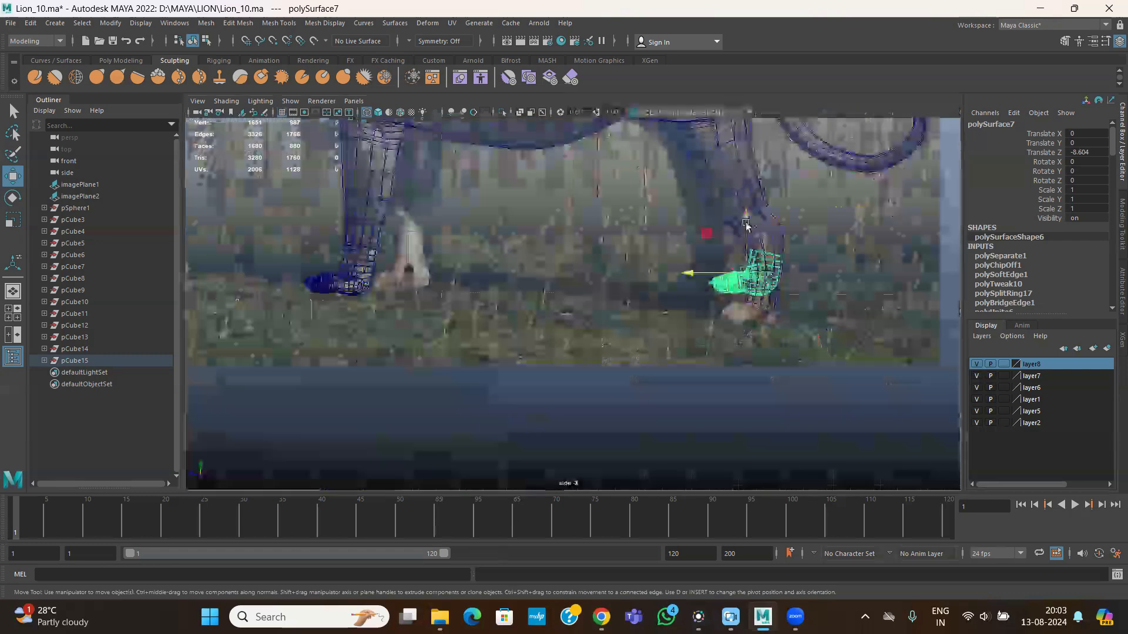
drag(746, 248, 746, 264)
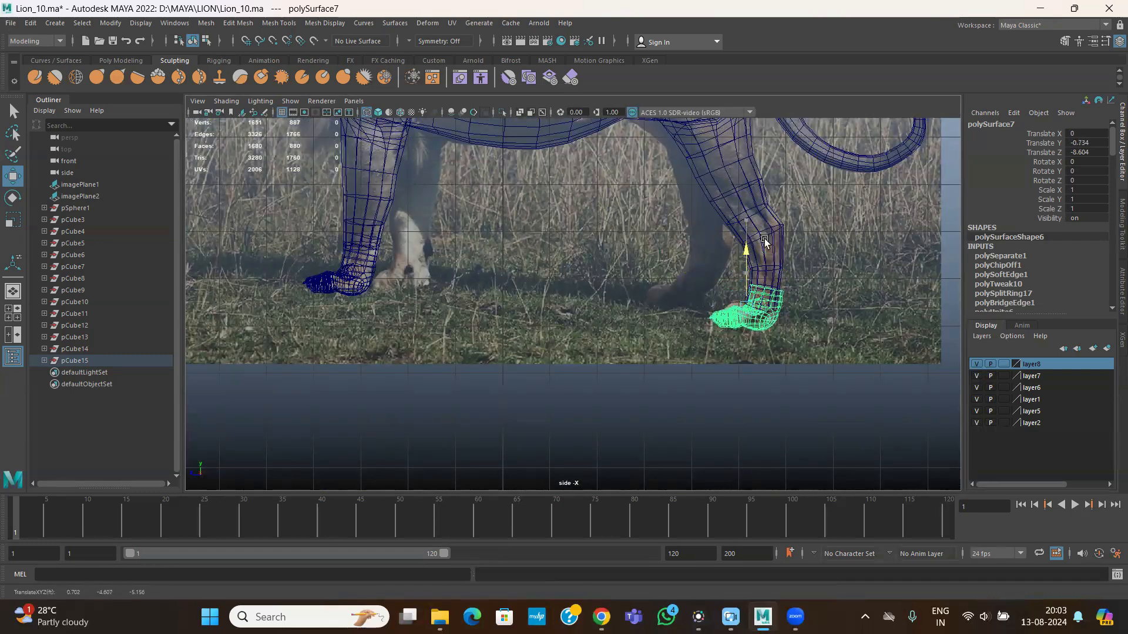
- Fine-tune the duplicated paw's position under the hind leg in the perspective view to about -8.58 in Z
key(space)
key(space)
mouse_move(787, 235)
alt+mouse_down()
mouse_move(723, 262)
mouse_move(793, 295)
mouse_move(651, 292)
alt+mouse_up()
scroll(722, 262, up, 3)
alt+middle_drag(651, 292, 646, 234)
alt+right_drag(646, 234, 683, 339)
drag(622, 333, 620, 334)
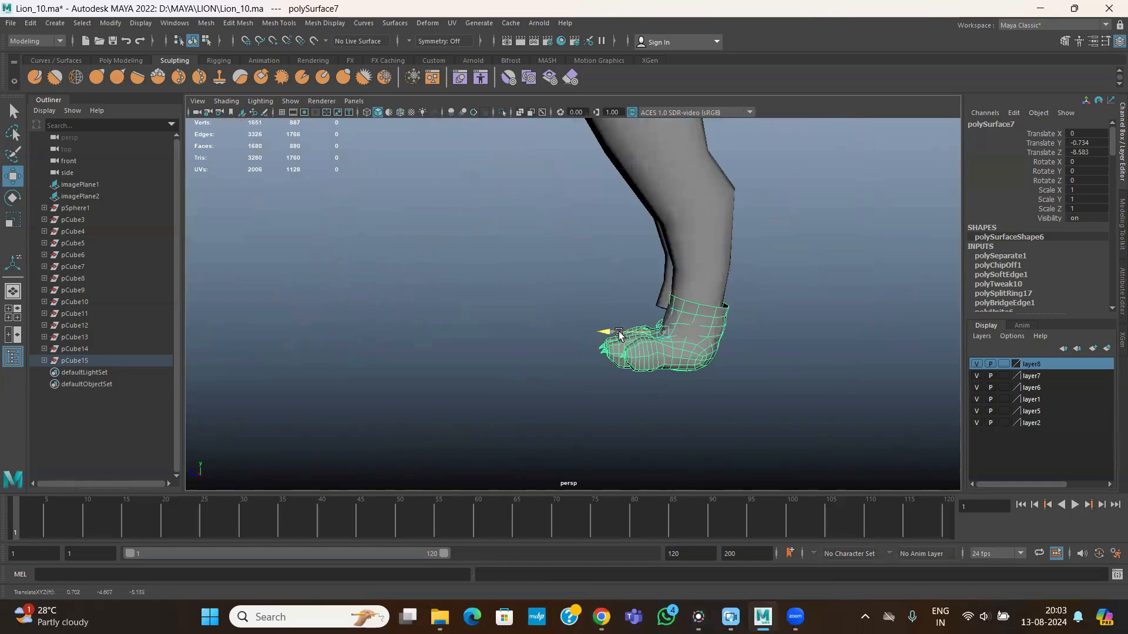
- Delete the lowest ring of 12 faces on the hind leg where it overlaps the duplicated paw
click(708, 290)
alt+middle_drag(722, 301, 715, 257)
mouse_move(715, 258)
alt+right_down()
mouse_move(754, 252)
mouse_move(735, 250)
alt+right_up()
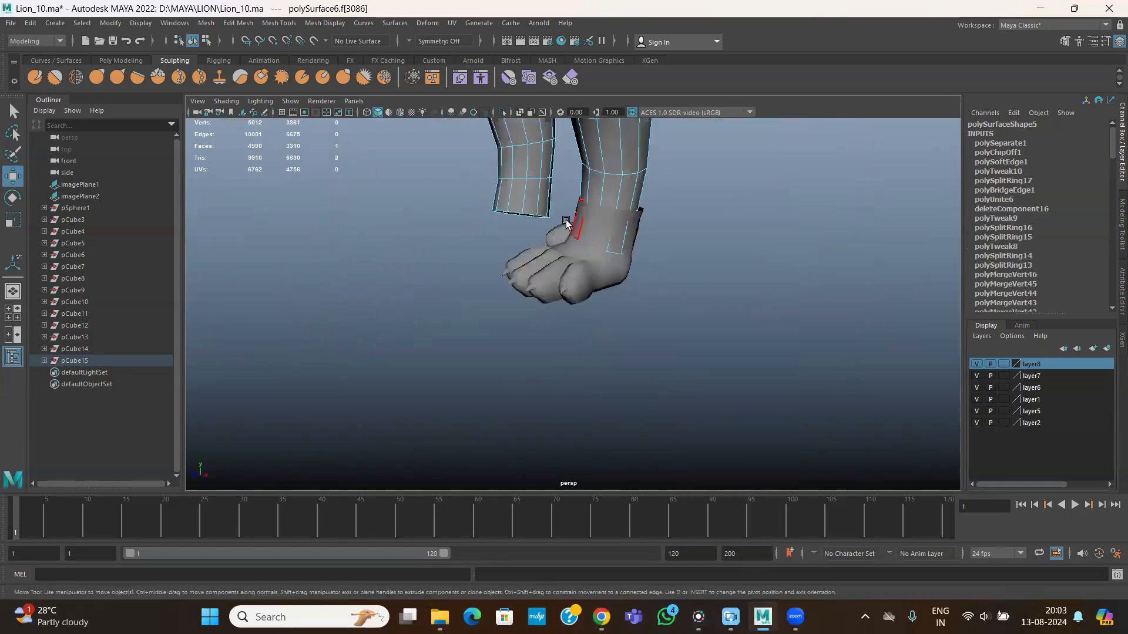
key(a)
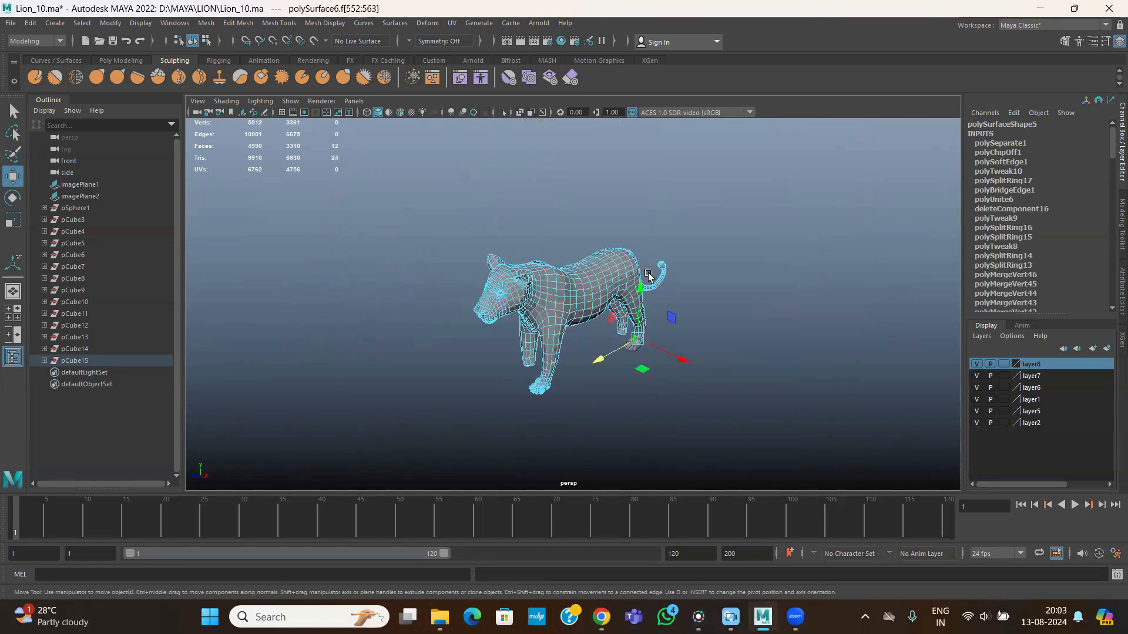
alt+right_drag(670, 345, 909, 428)
alt+right_drag(585, 259, 902, 422)
alt+middle_drag(902, 422, 574, 357)
alt+drag(610, 352, 400, 406)
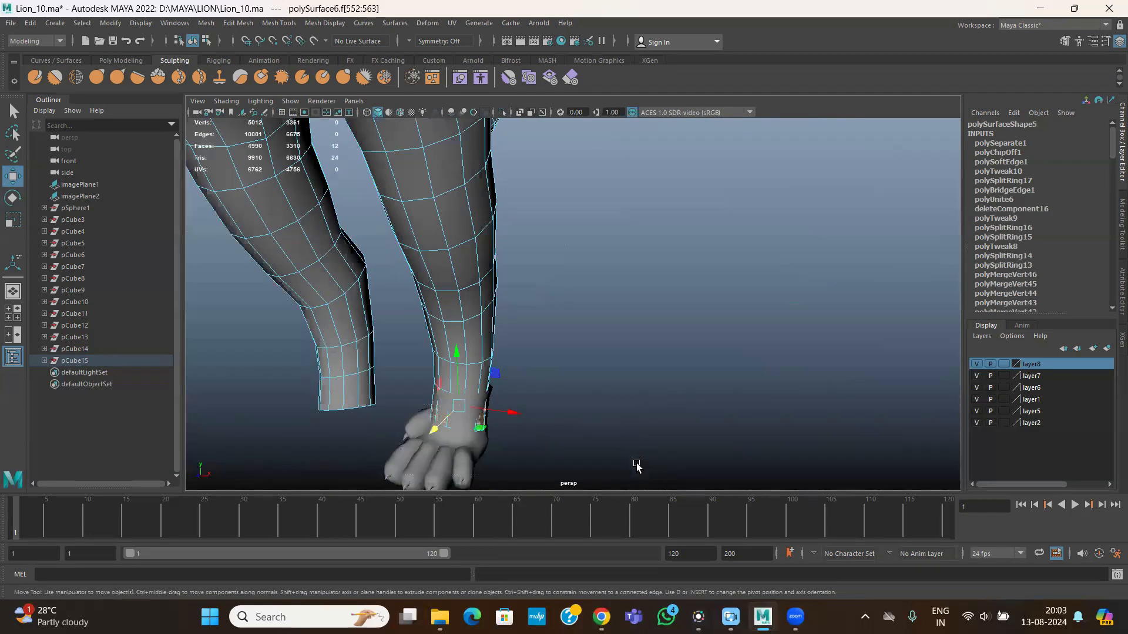
key(Delete)
- Combine the lion body and the duplicated hind paw into one mesh
alt+drag(692, 460, 482, 241)
alt+right_drag(645, 358, 499, 246)
alt+right_drag(576, 236, 435, 188)
alt+drag(547, 264, 647, 284)
alt+middle_drag(646, 285, 651, 382)
alt+right_drag(587, 341, 722, 388)
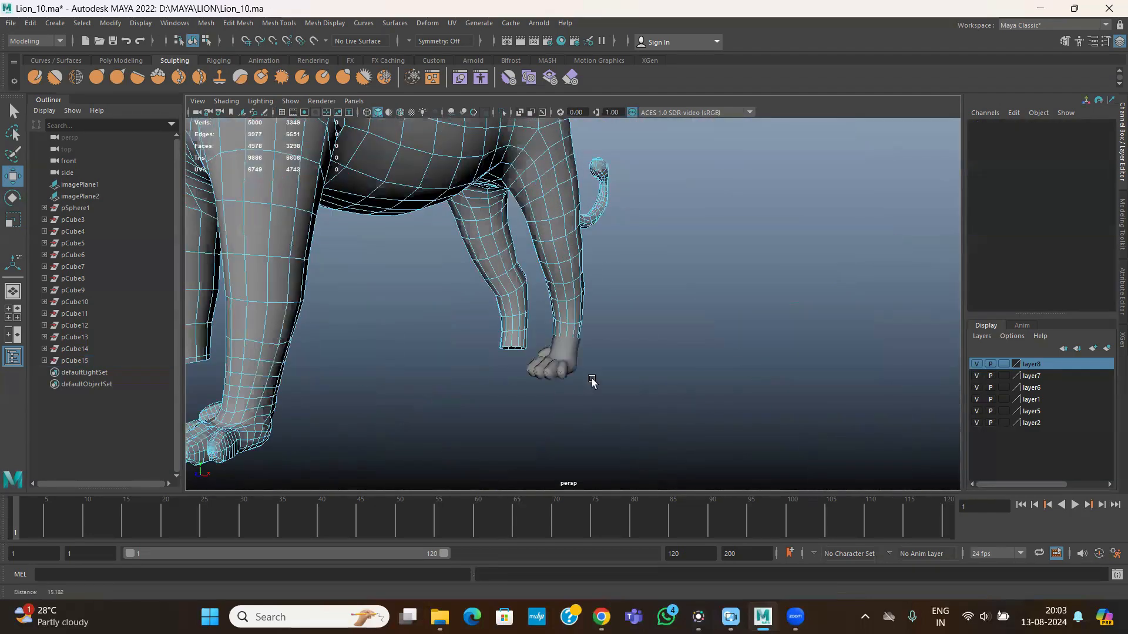
alt+drag(584, 392, 793, 400)
alt+right_drag(668, 327, 758, 358)
right_drag(630, 284, 648, 251)
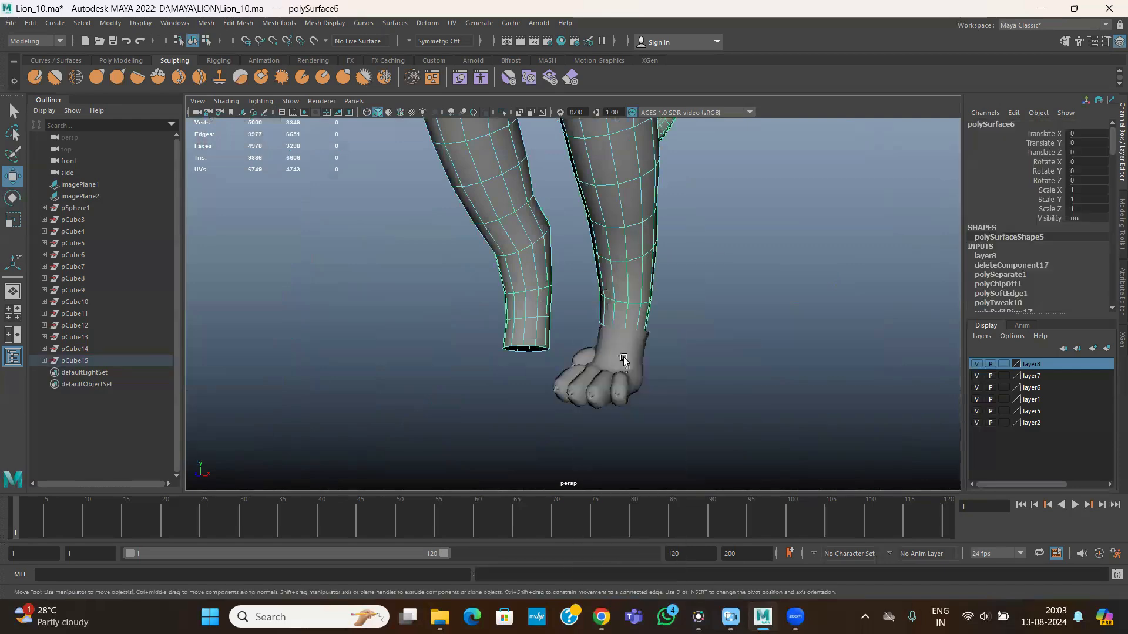
click(624, 359)
click(207, 22)
click(227, 66)
- Bridge the open border edges of the hind leg and the paw with 0 divisions, and return to object mode
alt+drag(722, 359, 665, 367)
alt+middle_drag(665, 366, 574, 349)
alt+right_drag(573, 349, 651, 351)
alt+drag(653, 355, 662, 388)
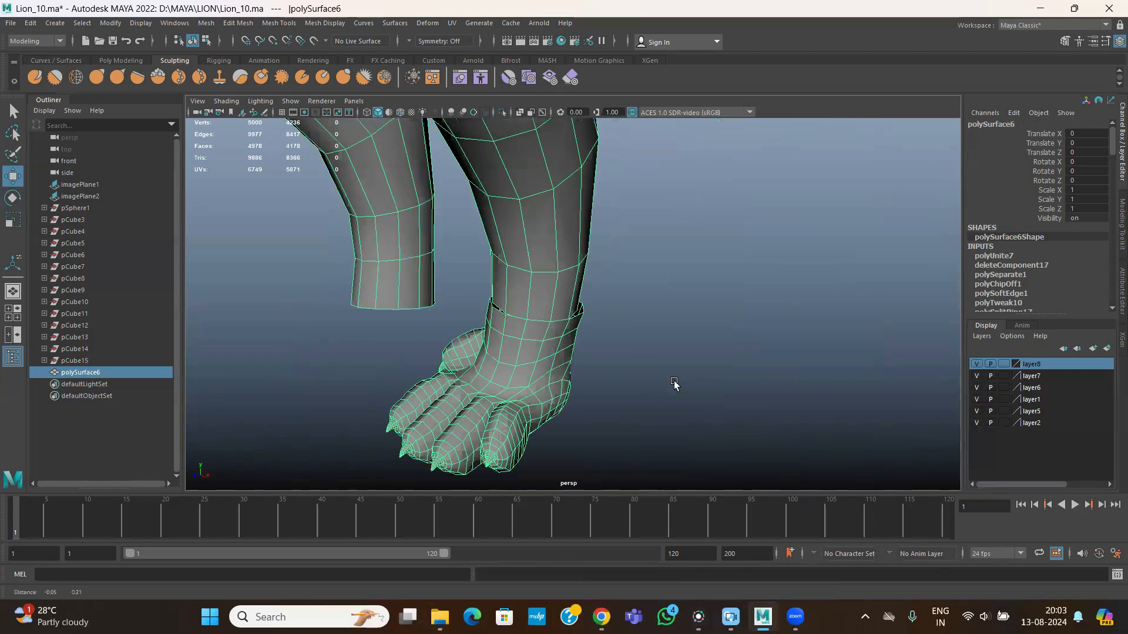
alt+right_drag(662, 387, 699, 382)
right_drag(494, 290, 479, 218)
click(473, 306)
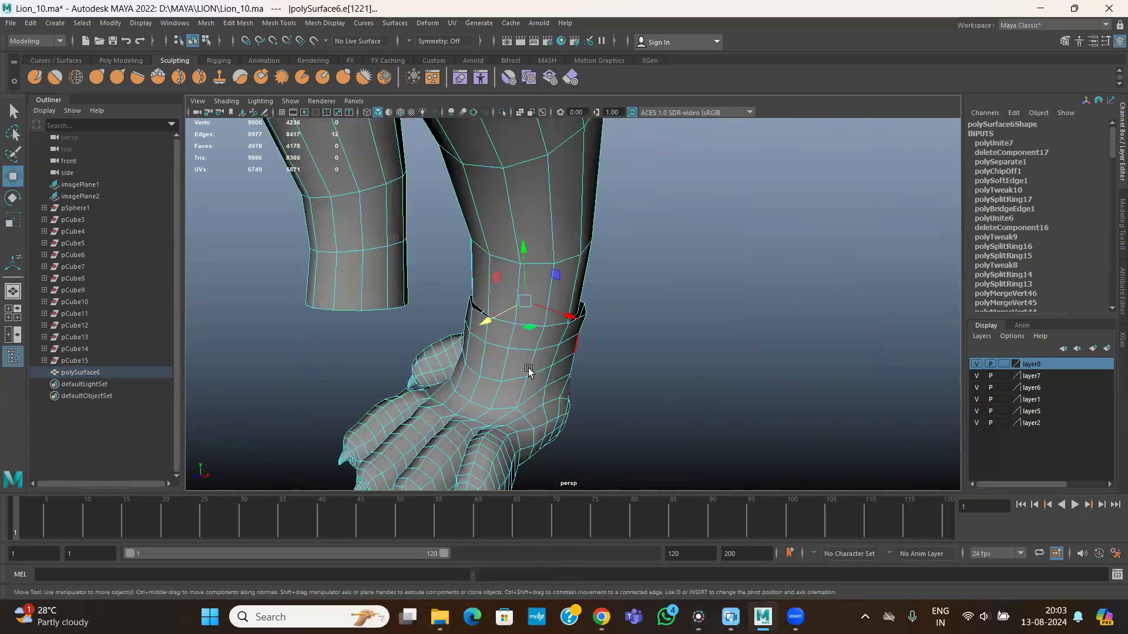
scroll(529, 370, up, 3)
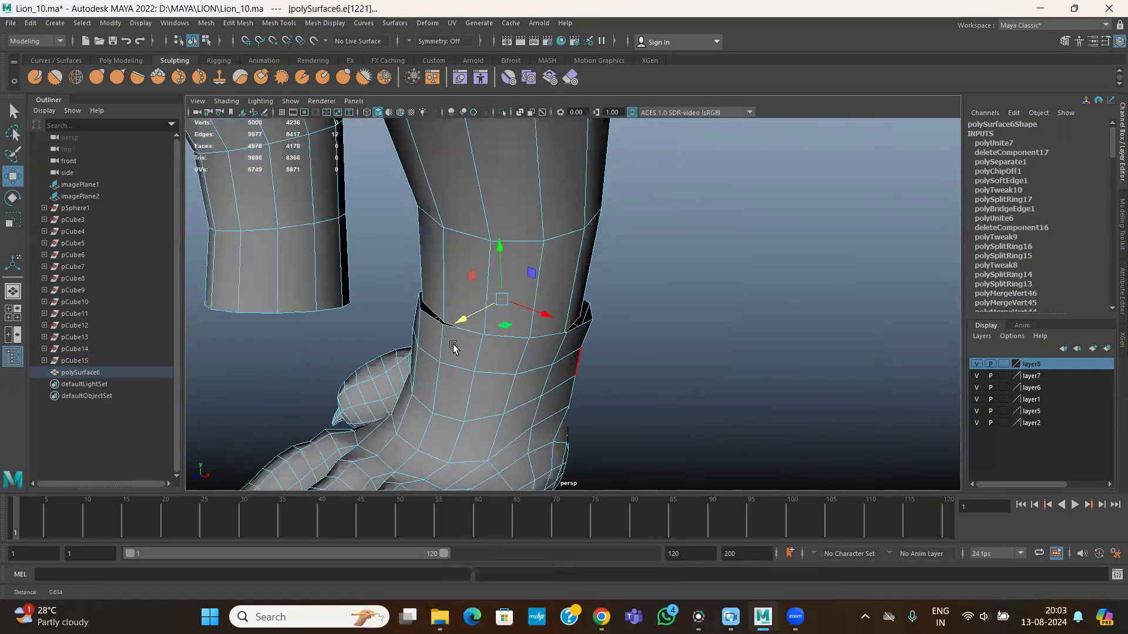
click(238, 23)
click(254, 73)
scroll(560, 310, up, 3)
alt+drag(560, 307, 659, 303)
scroll(664, 277, up, 3)
scroll(684, 212, down, 3)
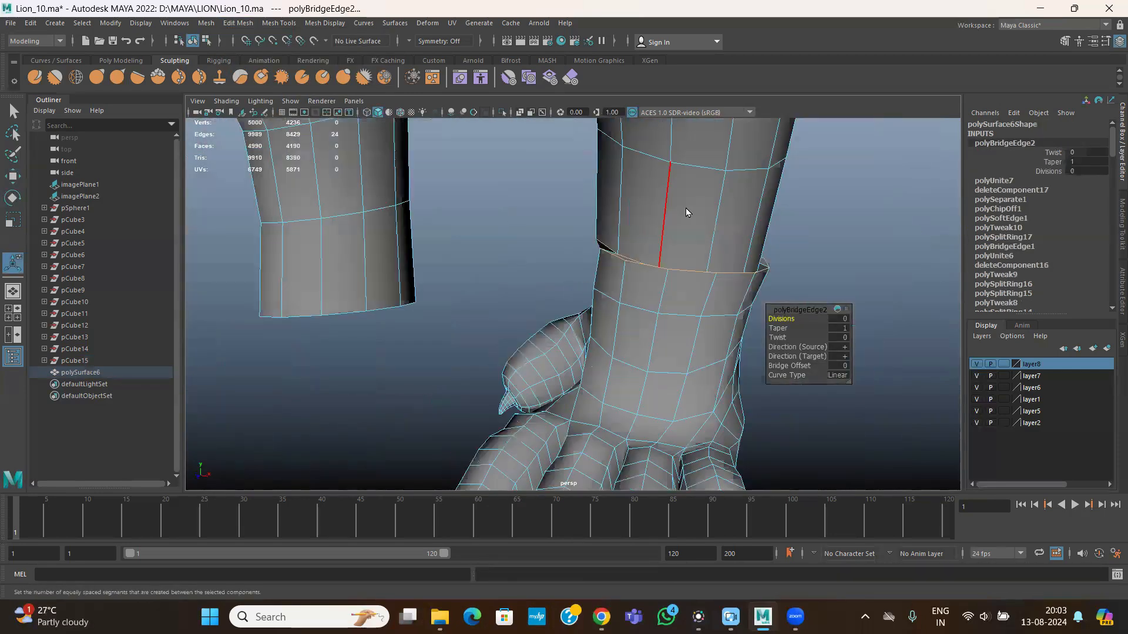
key(F8)
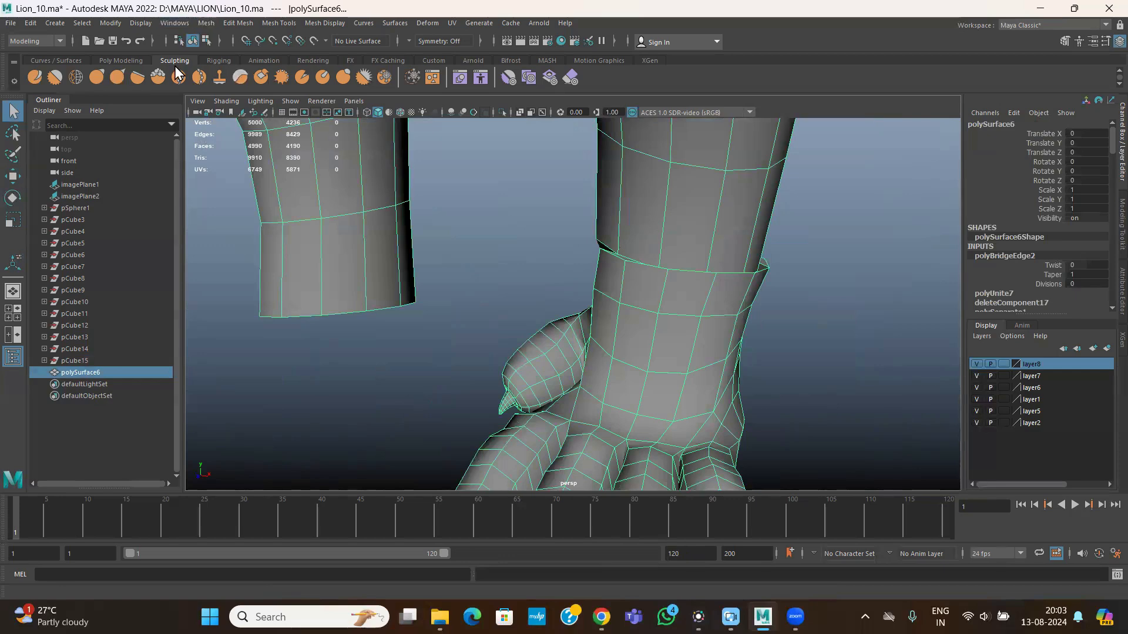
- Even out the join between the hind leg and the paw on all sides with the Relax sculpting brush
click(76, 77)
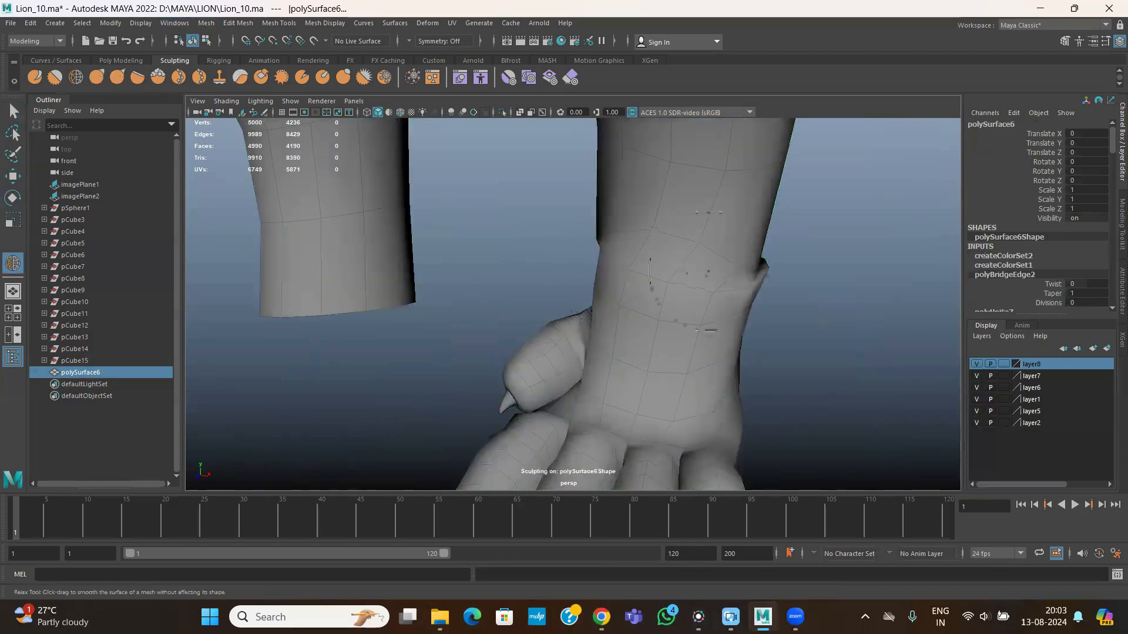
alt+drag(739, 292, 370, 280)
scroll(449, 273, down, 5)
mouse_move(562, 295)
alt+mouse_down()
mouse_move(553, 299)
mouse_move(592, 308)
mouse_move(630, 293)
alt+mouse_up()
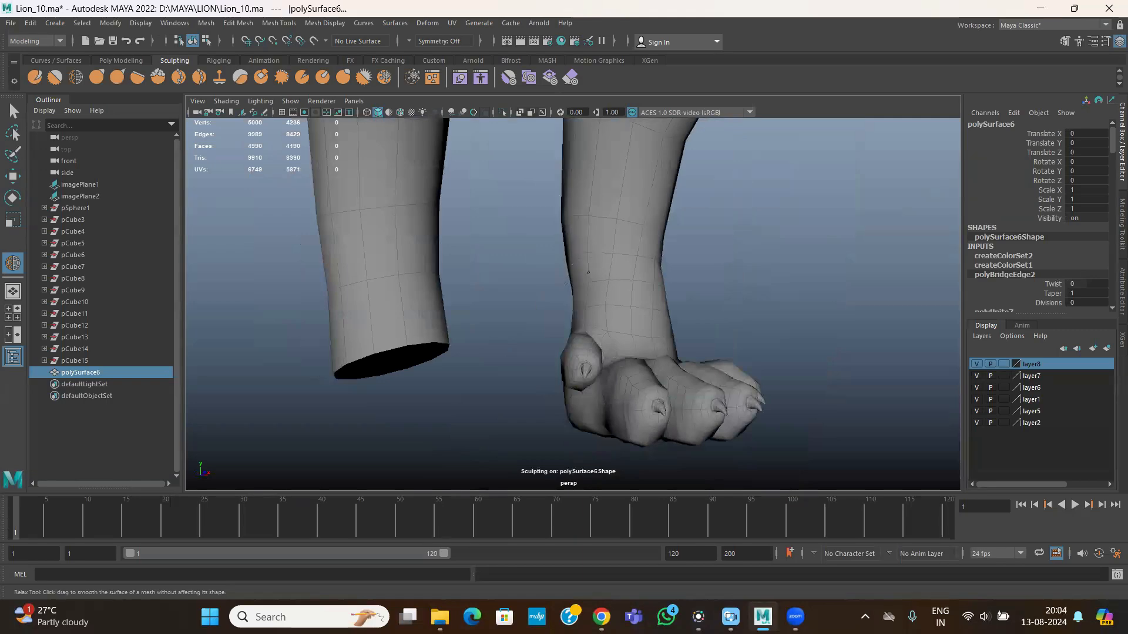
mouse_move(575, 245)
alt+mouse_down()
mouse_move(568, 215)
mouse_move(540, 270)
mouse_move(545, 312)
alt+mouse_up()
mouse_move(576, 261)
alt+mouse_down()
mouse_move(654, 257)
mouse_move(569, 326)
mouse_move(529, 313)
mouse_move(423, 330)
mouse_move(423, 355)
mouse_move(548, 332)
alt+mouse_up()
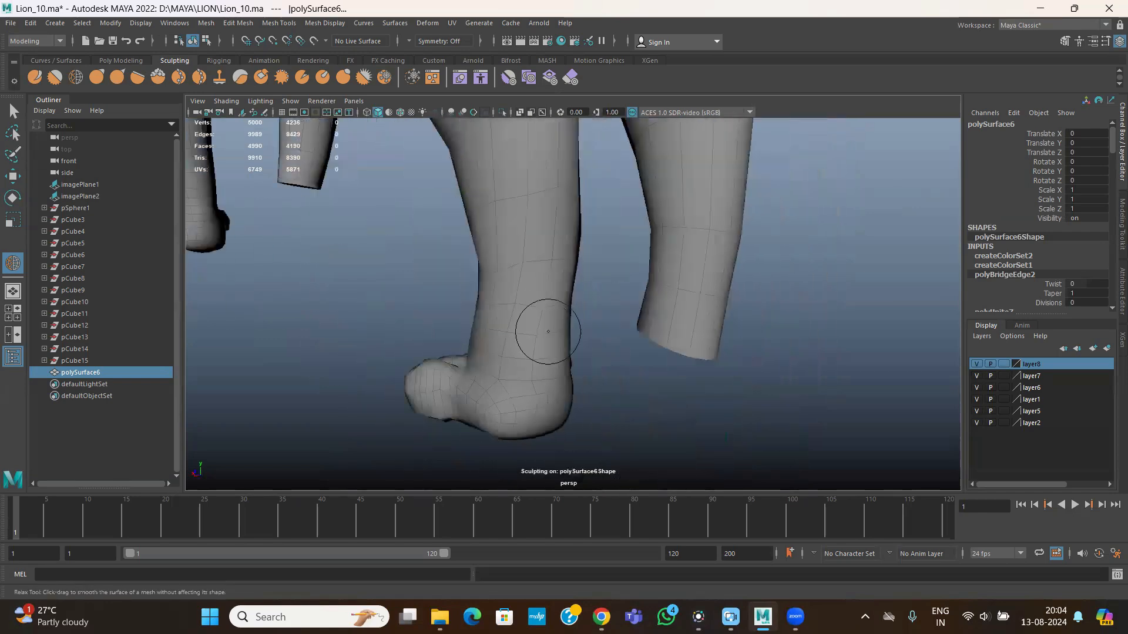
- Move the vertices at the back of the hind leg's ankle to match the outline in the side reference image
key(w)
key(space)
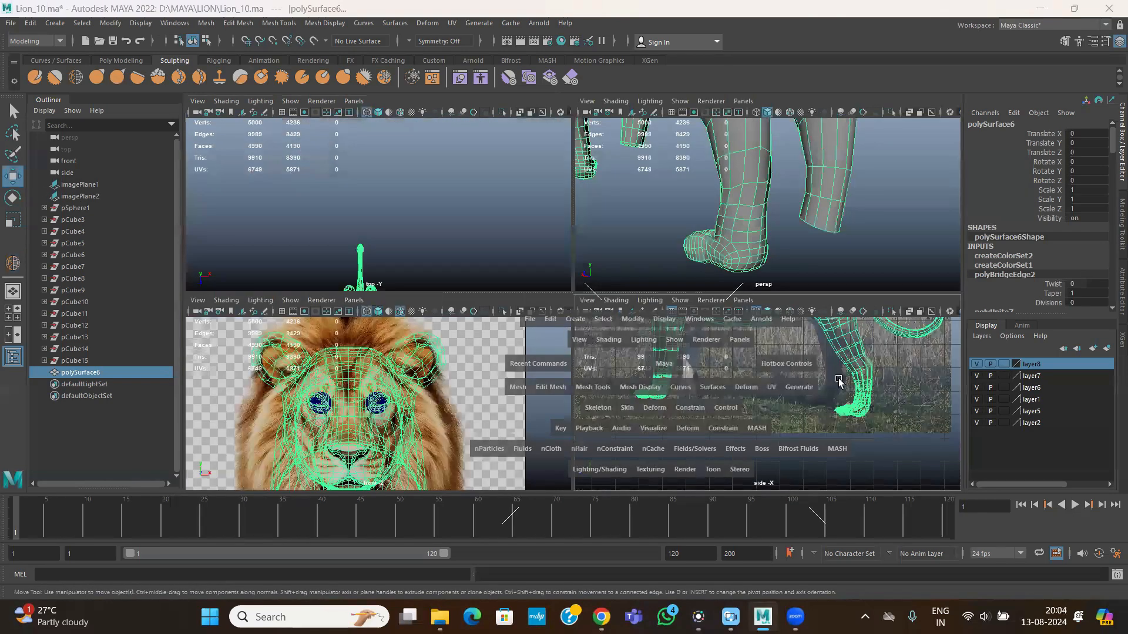
key(space)
alt+middle_drag(771, 358, 549, 371)
alt+right_drag(550, 371, 826, 363)
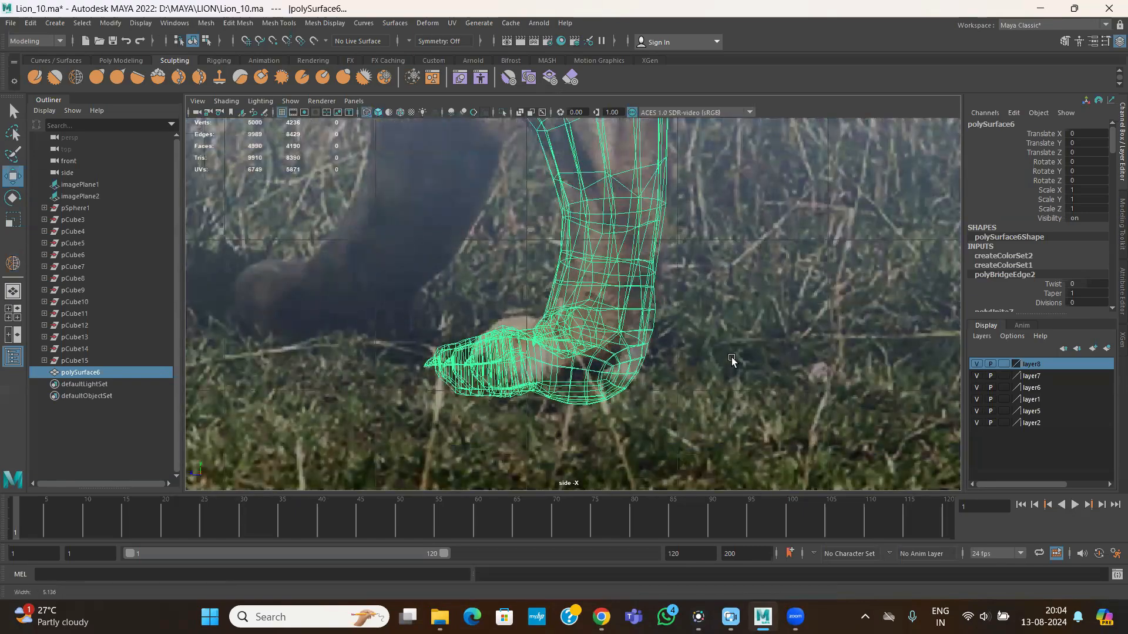
alt+right_drag(732, 360, 747, 352)
scroll(618, 288, down, 2)
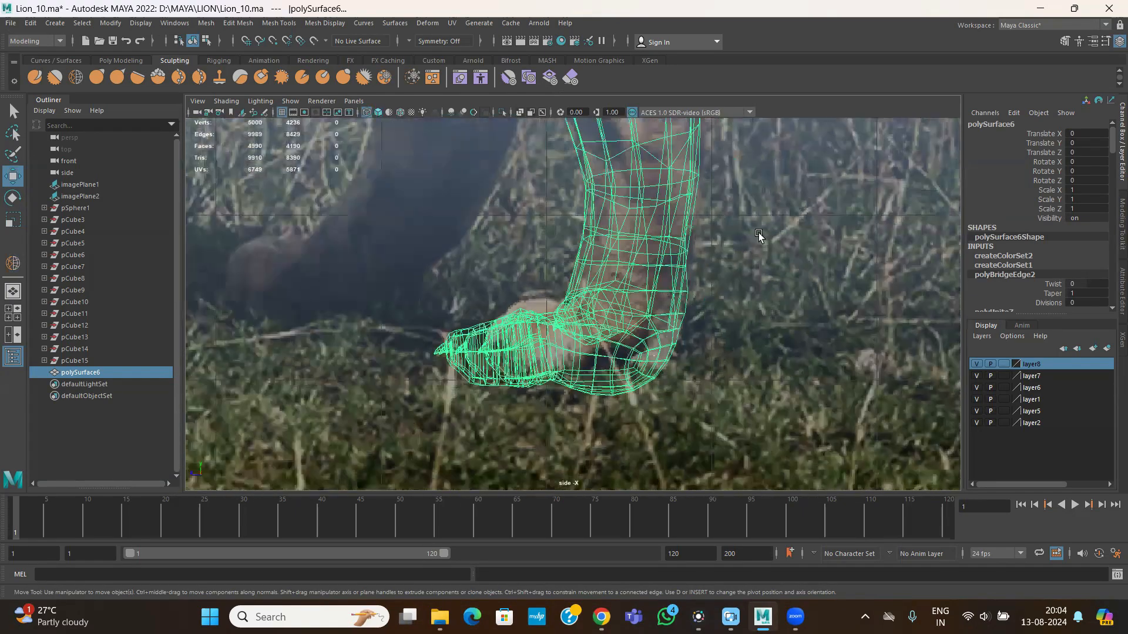
alt+middle_drag(699, 263, 699, 329)
right_drag(682, 298, 620, 298)
click(680, 335)
click(698, 369)
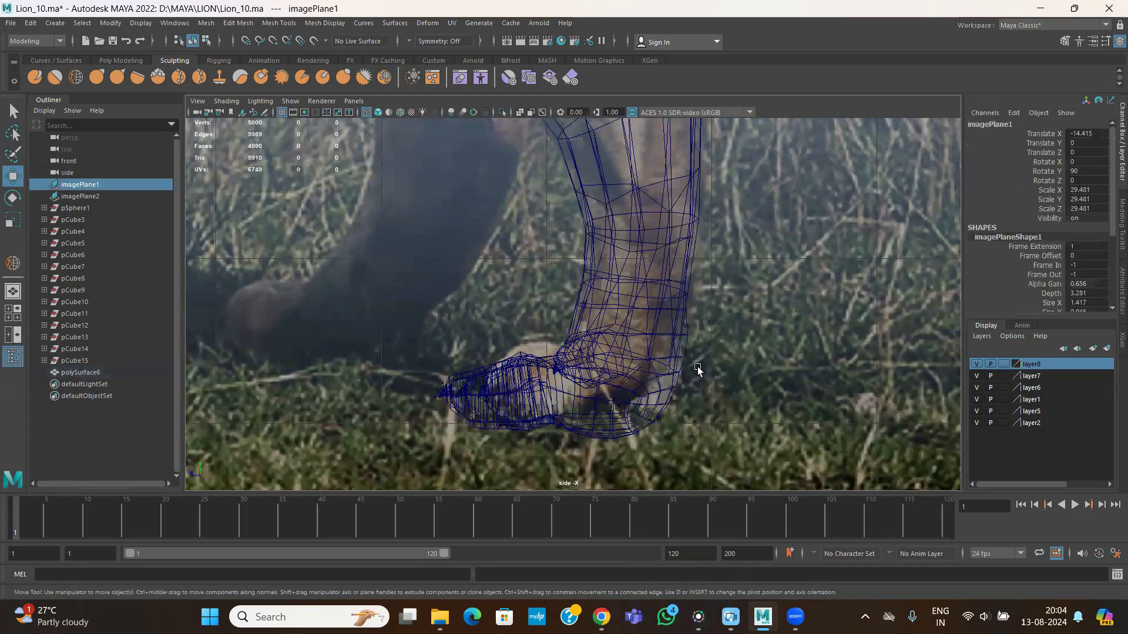
right_drag(679, 300, 657, 332)
right_drag(616, 285, 618, 293)
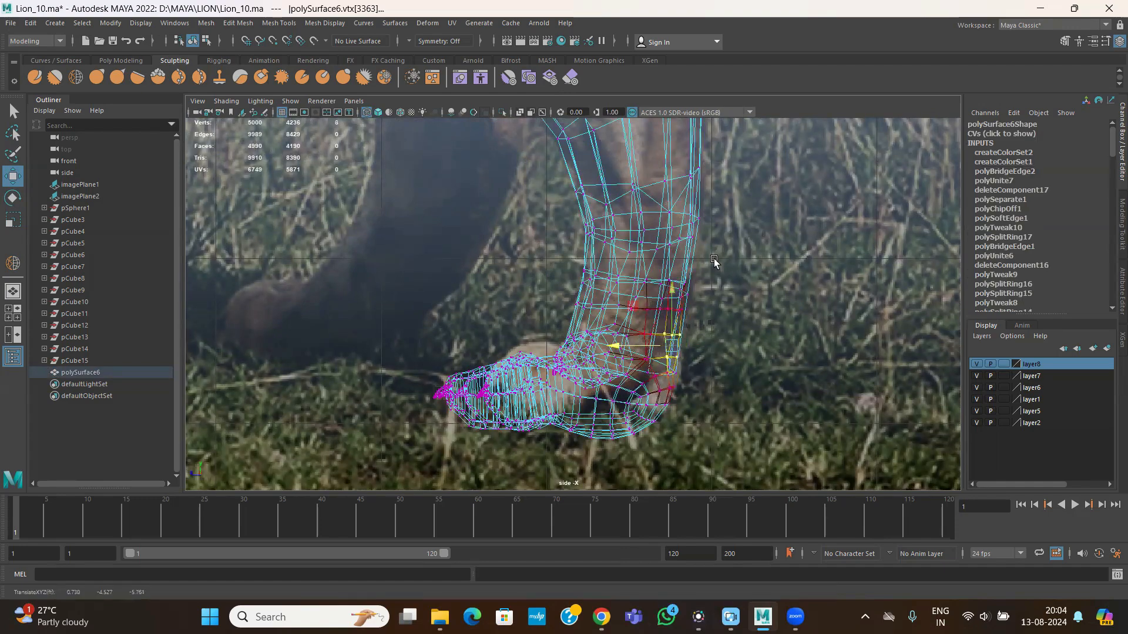
- Return to object mode and apply Soften Edge to the whole lion mesh
key(space)
key(space)
alt+drag(556, 311, 564, 373)
scroll(718, 342, up, 2)
scroll(603, 332, up, 2)
alt+middle_drag(570, 379, 682, 365)
scroll(676, 341, up, 2)
right_drag(671, 307, 725, 265)
click(834, 217)
alt+right_drag(822, 219, 608, 243)
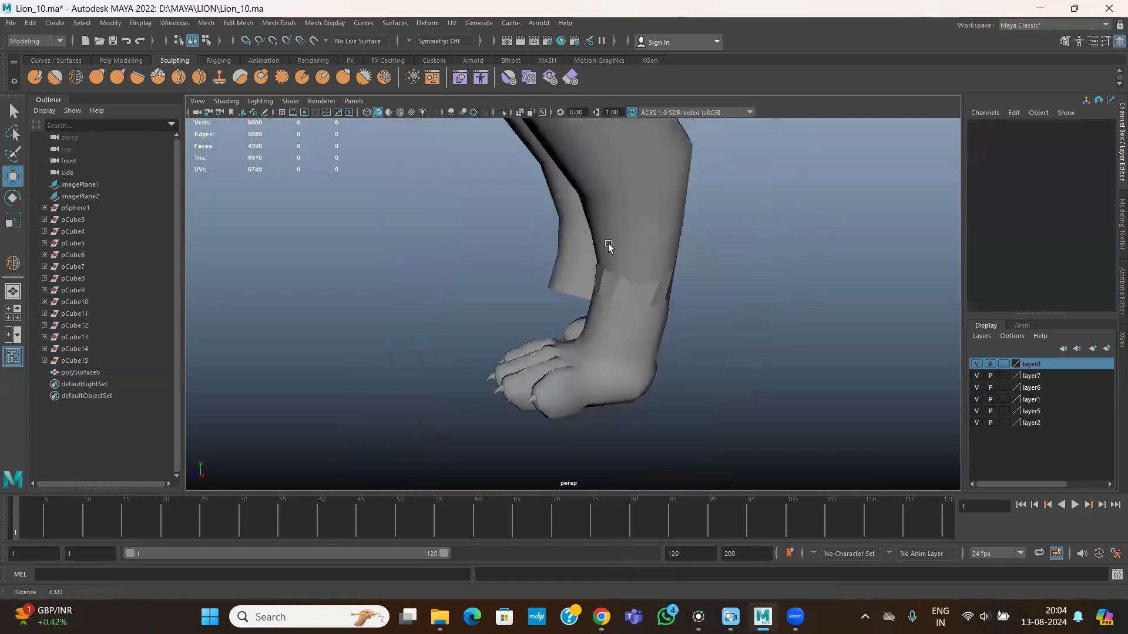
alt+drag(608, 243, 665, 236)
click(665, 236)
click(286, 26)
mouse_move(325, 23)
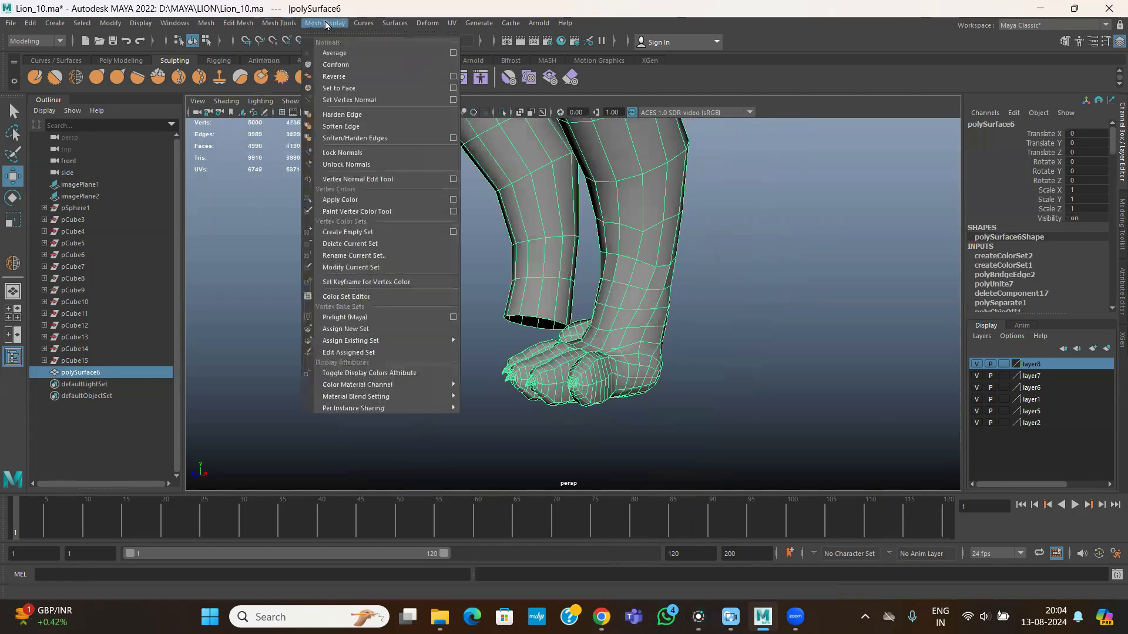
click(359, 127)
- Examine the softened hind leg and the whole lion body from several angles
scroll(481, 231, down, 6)
alt+middle_drag(533, 146, 546, 240)
click(640, 336)
alt+drag(640, 336, 697, 350)
scroll(697, 350, down, 6)
alt+drag(541, 319, 552, 279)
click(553, 279)
alt+drag(376, 195, 541, 244)
- Select all faces of the body half without paws from above, delete them, and check the cut along the centre line
right_drag(541, 244, 416, 146)
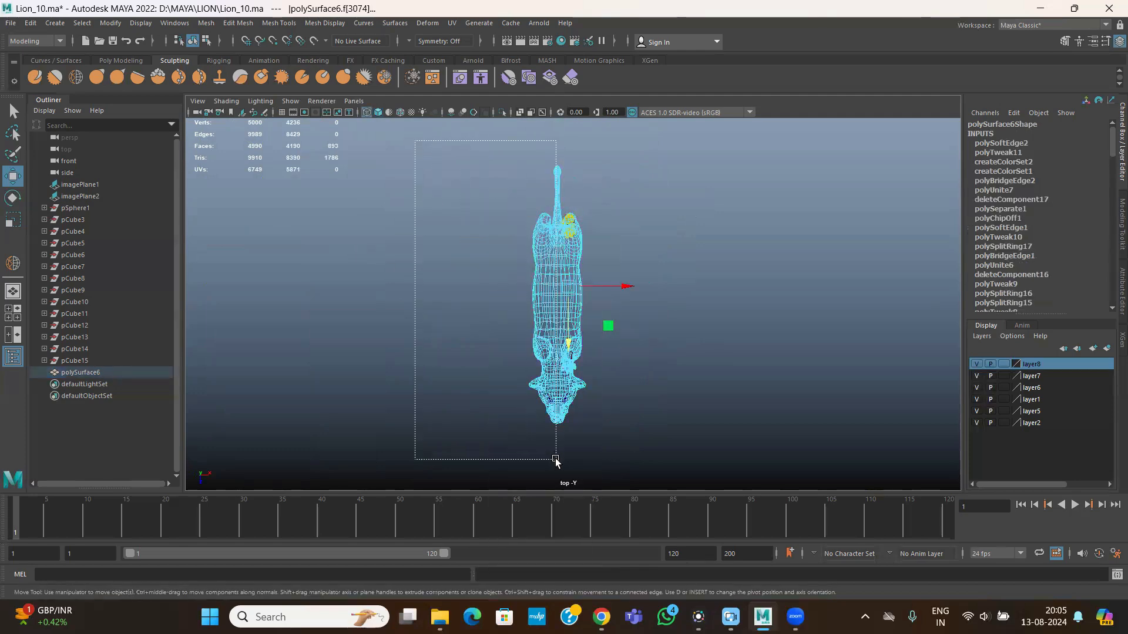
drag(556, 459, 557, 458)
scroll(564, 380, up, 2)
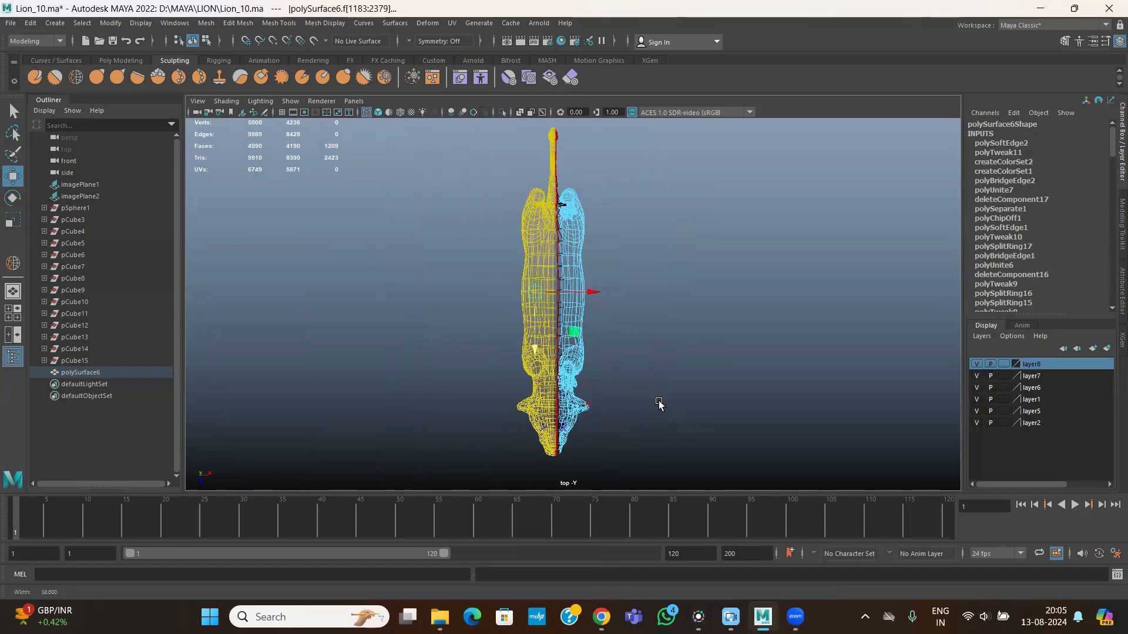
alt+drag(617, 256, 617, 295)
alt+middle_drag(617, 294, 637, 141)
alt+right_drag(499, 308, 768, 360)
alt+right_drag(530, 328, 758, 381)
alt+middle_drag(623, 303, 629, 504)
alt+middle_drag(634, 138, 646, 238)
alt+middle_drag(637, 282, 626, 460)
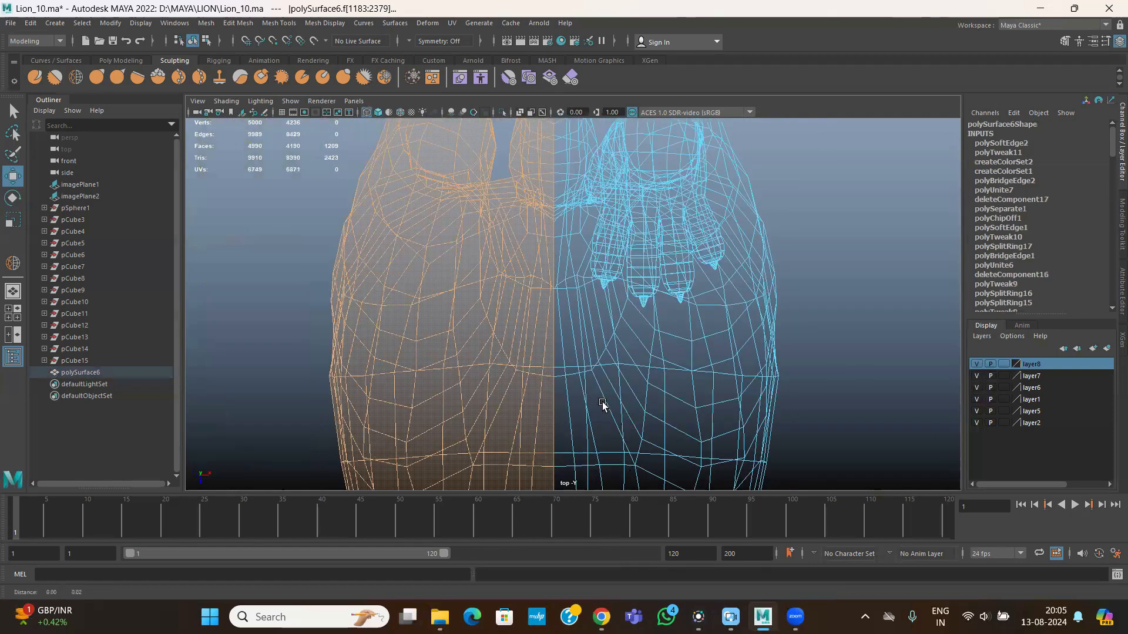
alt+middle_drag(594, 325, 578, 529)
click(601, 319)
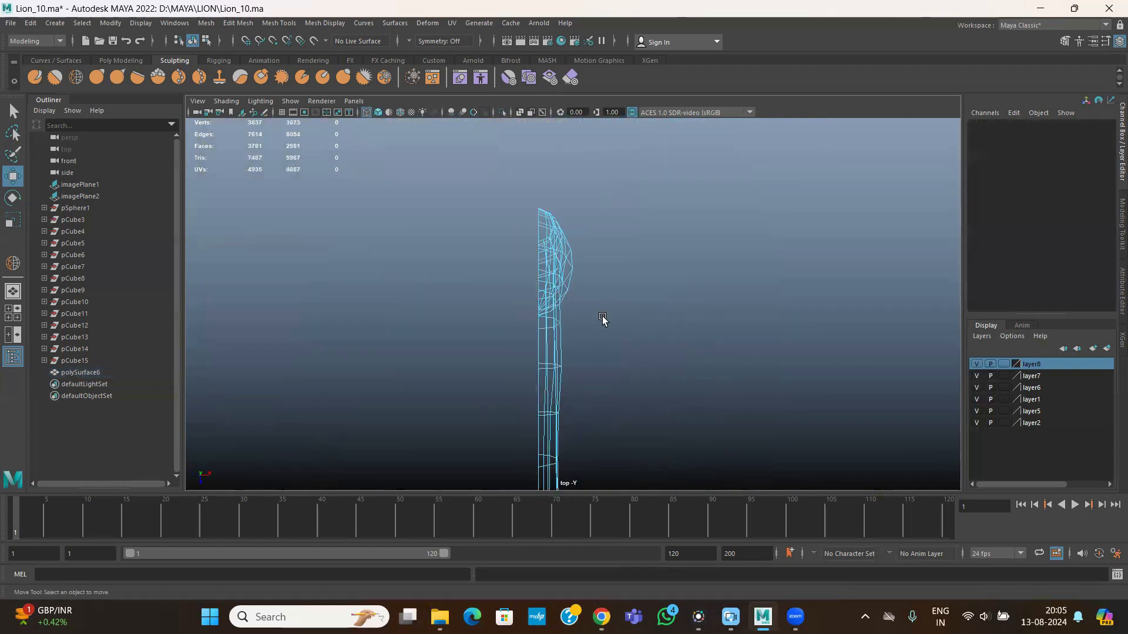
alt+middle_drag(491, 420, 517, 161)
alt+middle_drag(522, 370, 508, 171)
mouse_move(524, 405)
alt+middle_down()
mouse_move(517, 176)
mouse_move(546, 188)
alt+middle_up()
alt+middle_drag(559, 440, 561, 209)
alt+middle_drag(563, 352, 564, 207)
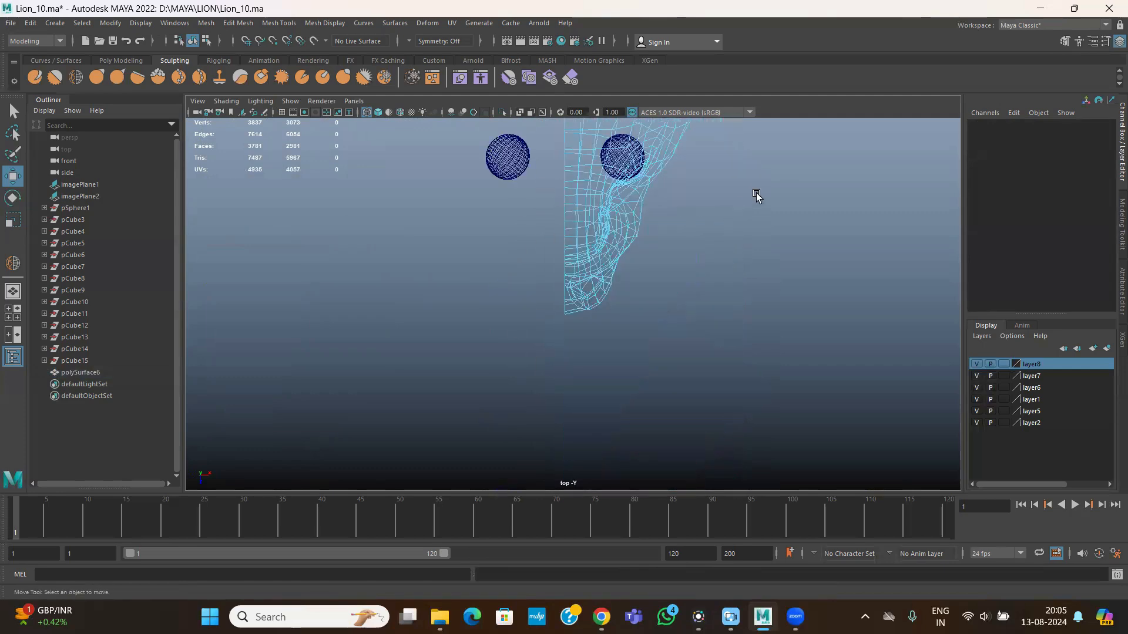
- Mirror the remaining half of the lion mesh across the world X axis in the negative direction
key(space)
key(space)
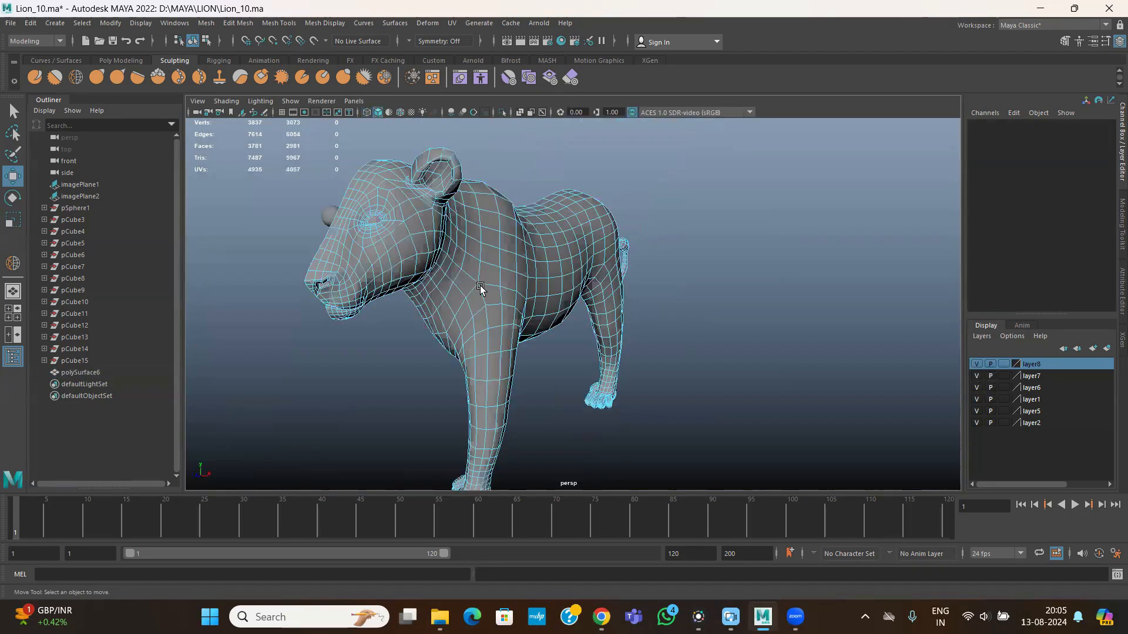
right_drag(486, 292, 506, 250)
alt+middle_drag(533, 433, 593, 420)
scroll(501, 210, up, 2)
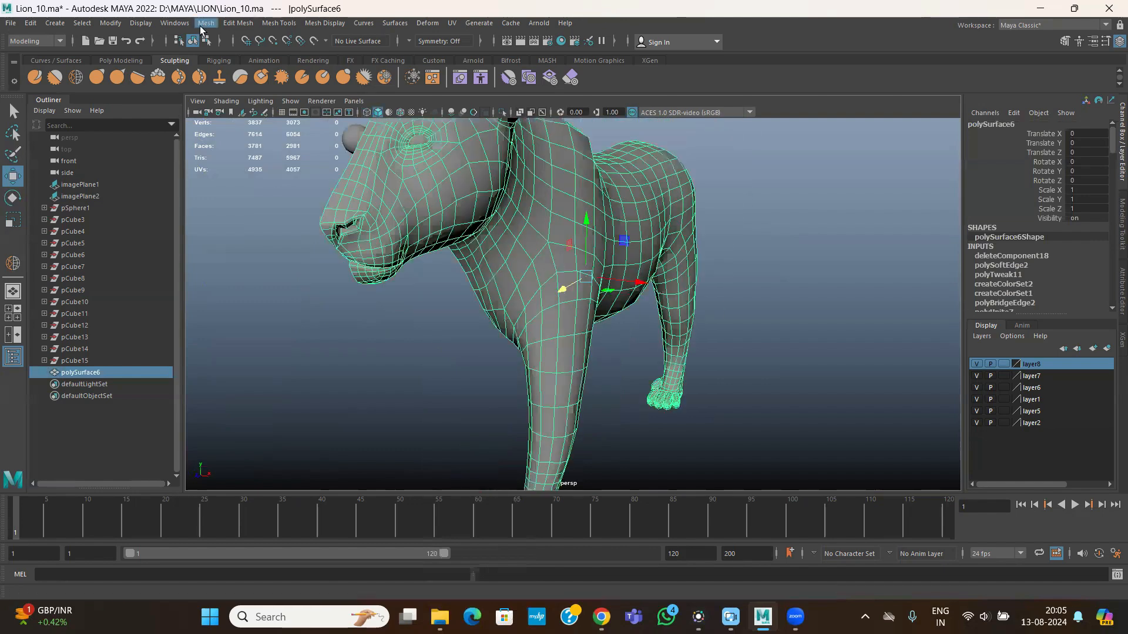
click(201, 23)
click(229, 205)
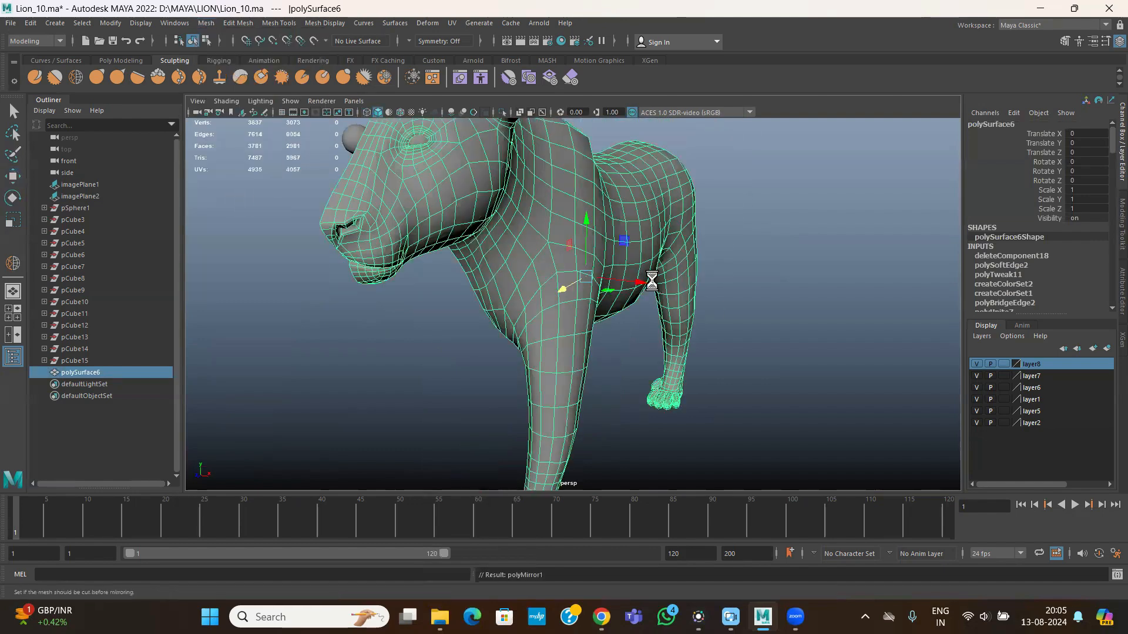
- Lower the Merge Threshold of the mirror operation and check the centre seam around the face and body
scroll(652, 282, down, 3)
alt+drag(632, 291, 697, 327)
click(850, 376)
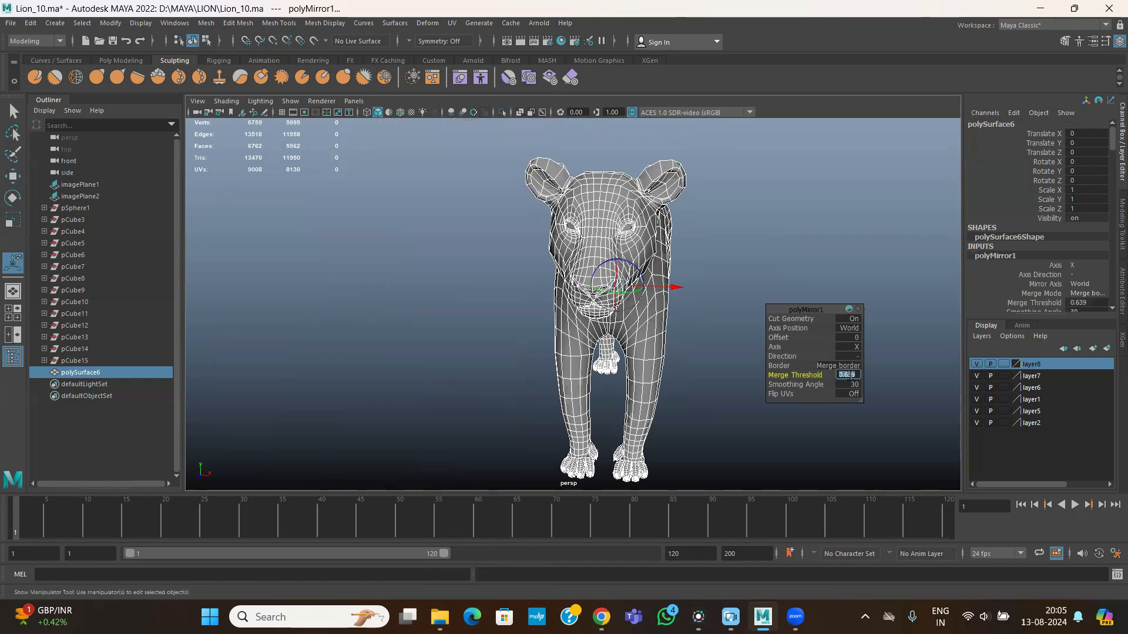
scroll(597, 329, up, 4)
mouse_move(597, 329)
alt+mouse_down()
mouse_move(560, 330)
mouse_move(613, 328)
alt+mouse_up()
alt+middle_drag(582, 253, 600, 283)
alt+drag(561, 302, 404, 376)
scroll(463, 374, down, 1)
- Return the mirrored lion to object mode and inspect the complete body, legs and paws from several angles
right_drag(463, 374, 464, 341)
alt+drag(638, 346, 782, 282)
scroll(473, 266, down, 5)
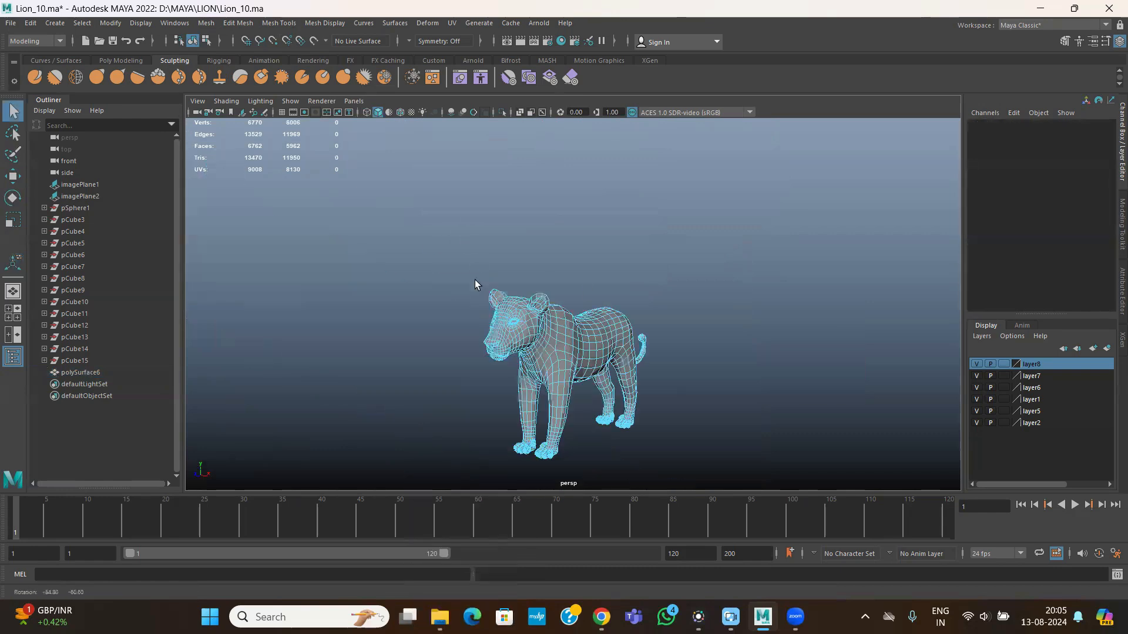
alt+middle_drag(472, 266, 500, 223)
scroll(589, 297, up, 3)
right_drag(592, 289, 714, 205)
click(669, 350)
alt+middle_drag(669, 351, 679, 285)
scroll(705, 352, up, 2)
alt+drag(705, 354, 624, 379)
alt+drag(429, 307, 518, 355)
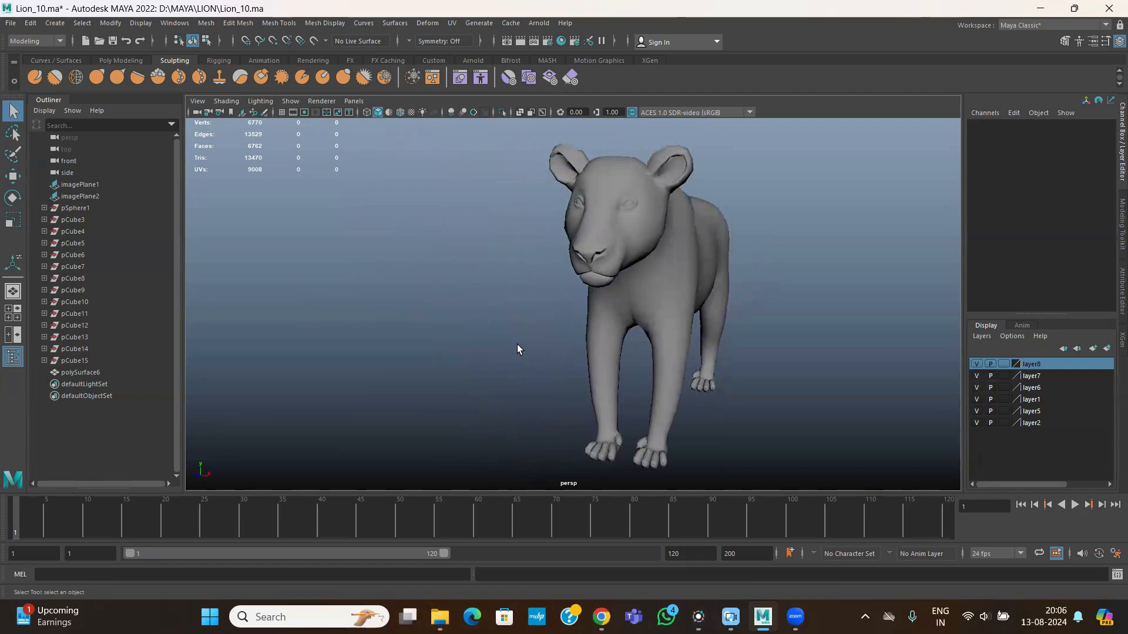